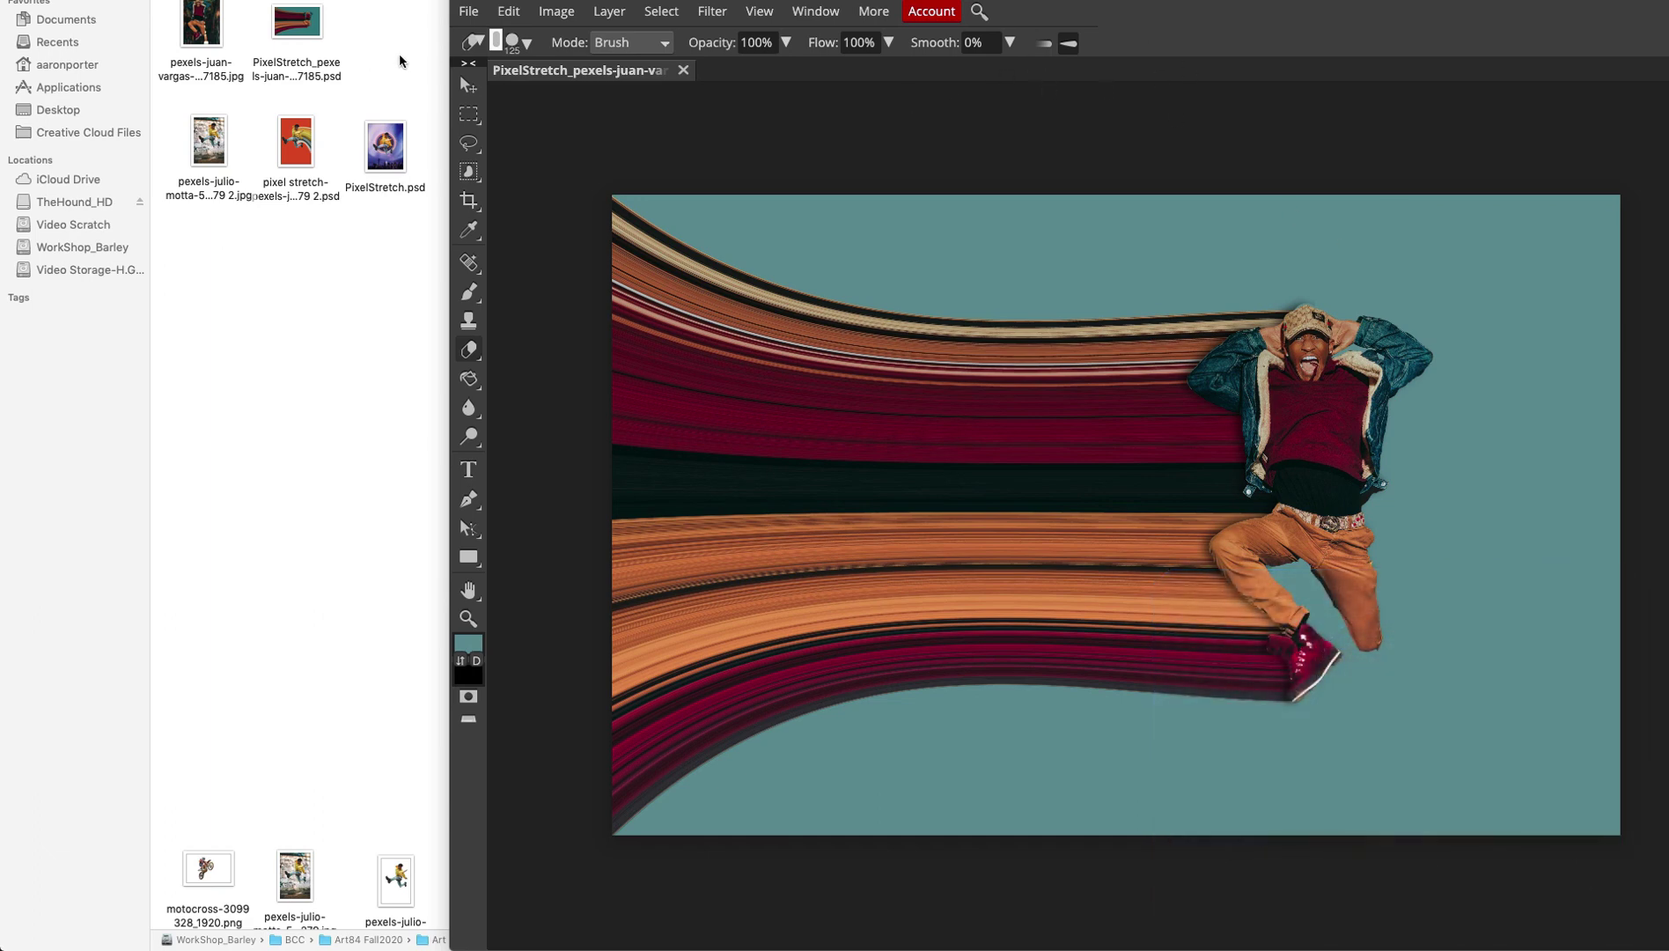
- Open the PixelStretch PSD file that holds the cut-out jumping man on a transparent background
{"action": "left_click", "coordinate": [384, 32]}
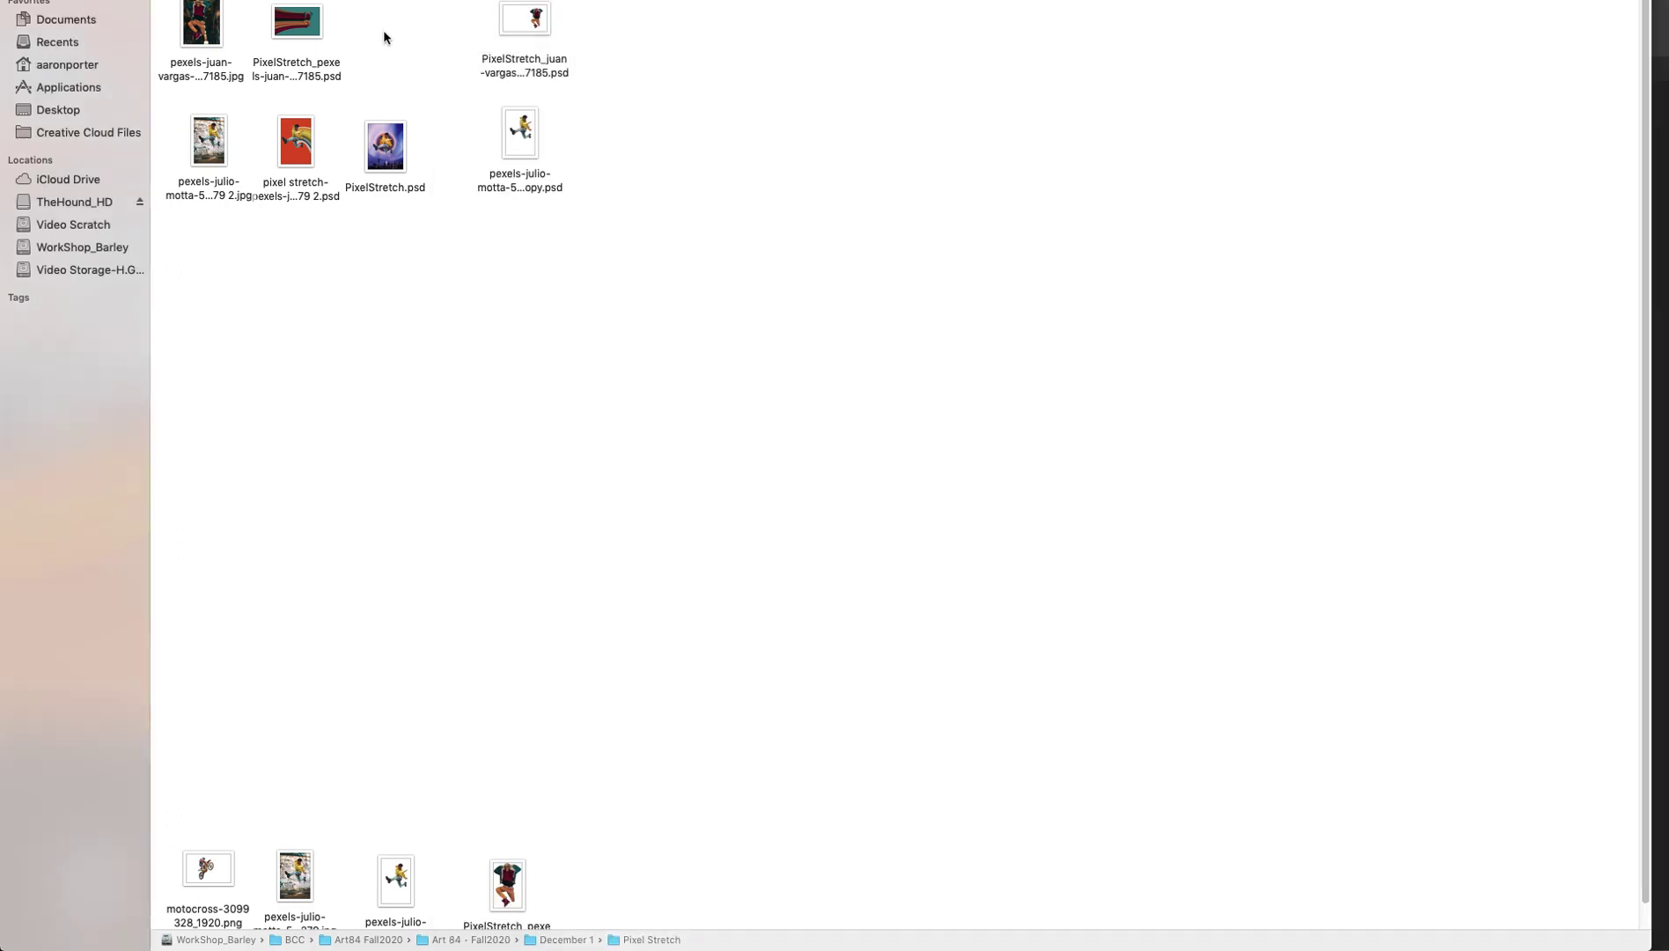
{"action": "left_click", "coordinate": [528, 20]}
{"action": "double_click", "coordinate": [528, 20]}
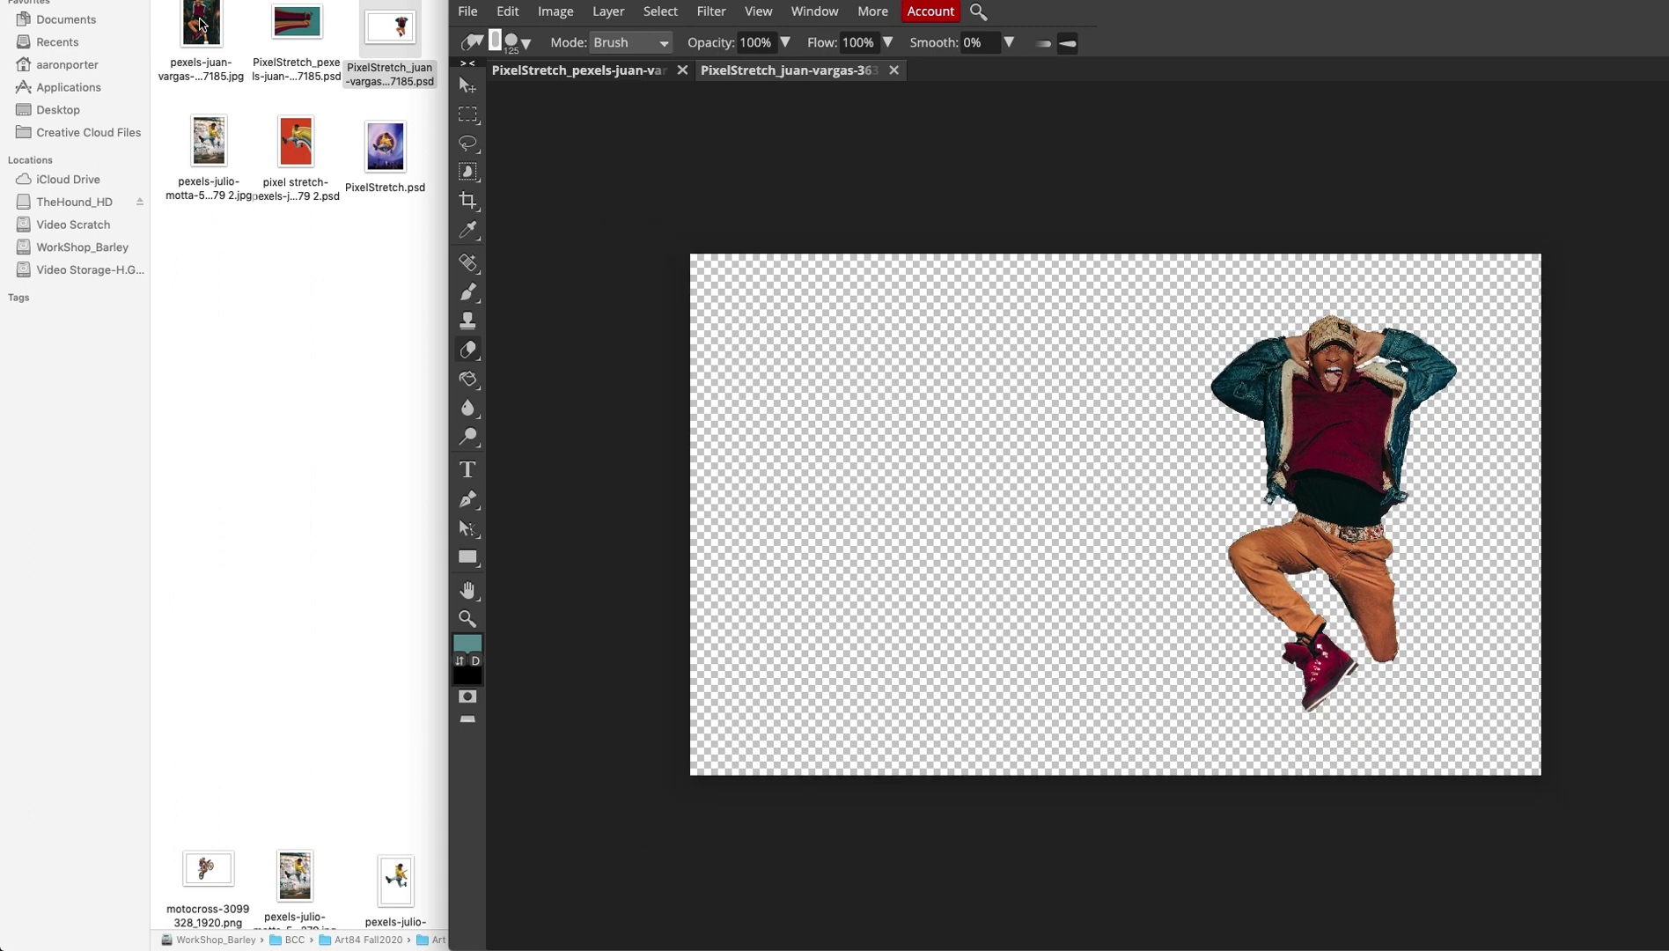
- Preview the original JPG photo of the jumping man, and return to the open PSD in the image editor
{"action": "left_click", "coordinate": [201, 24]}
{"action": "key", "text": "space"}
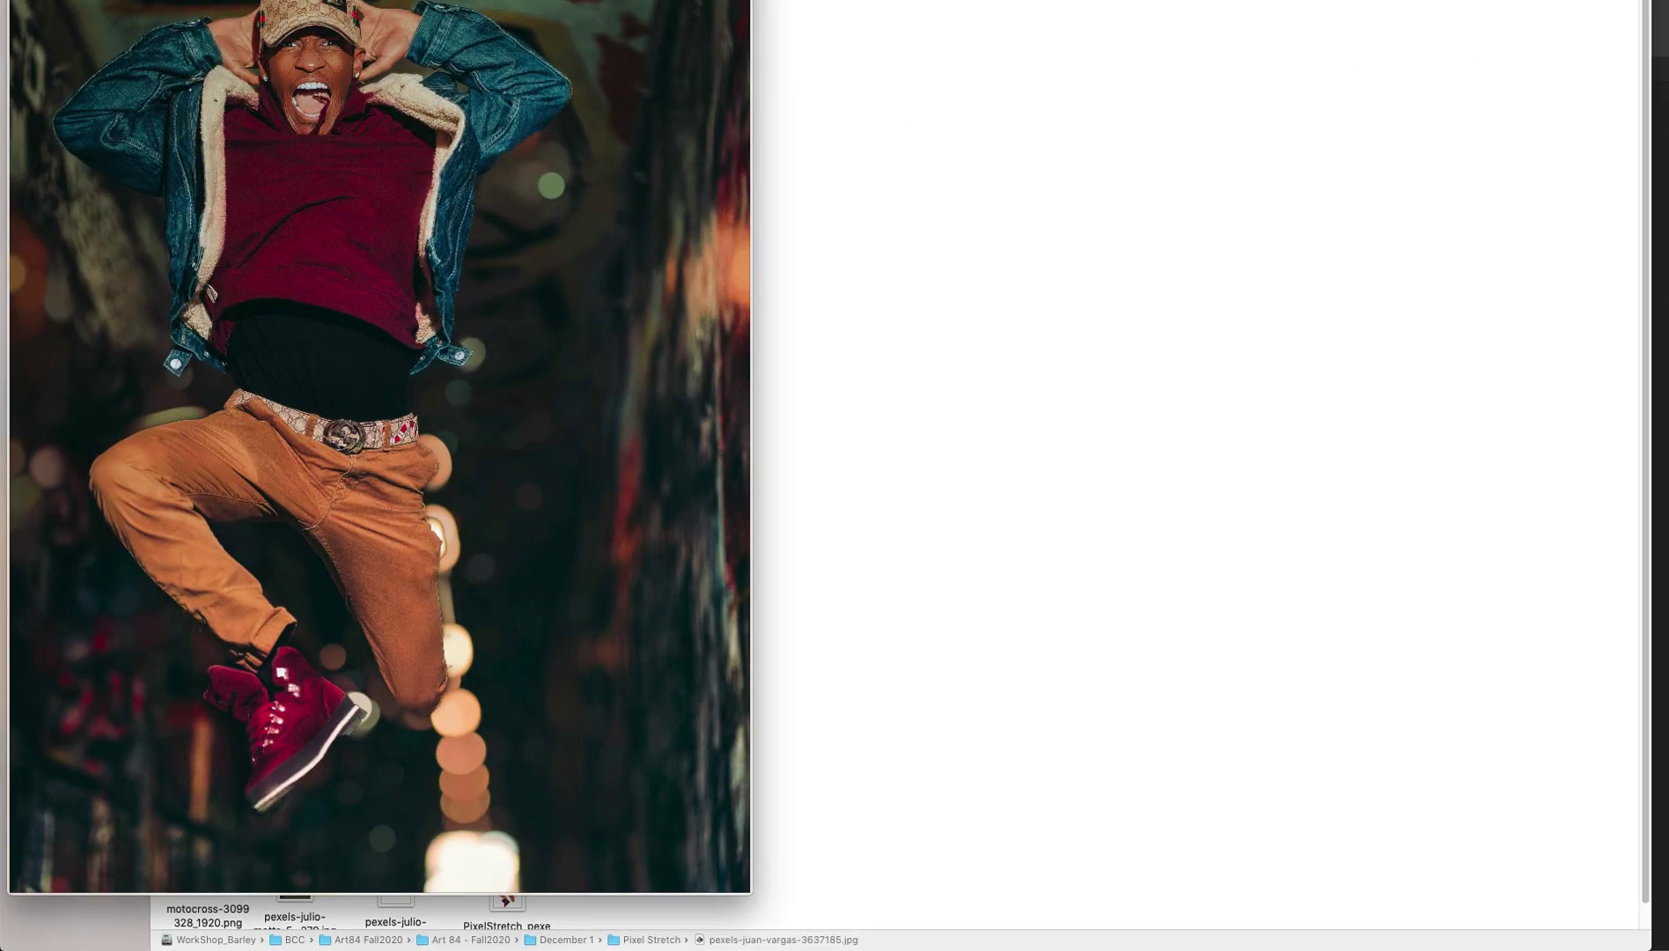
{"action": "key", "text": "space"}
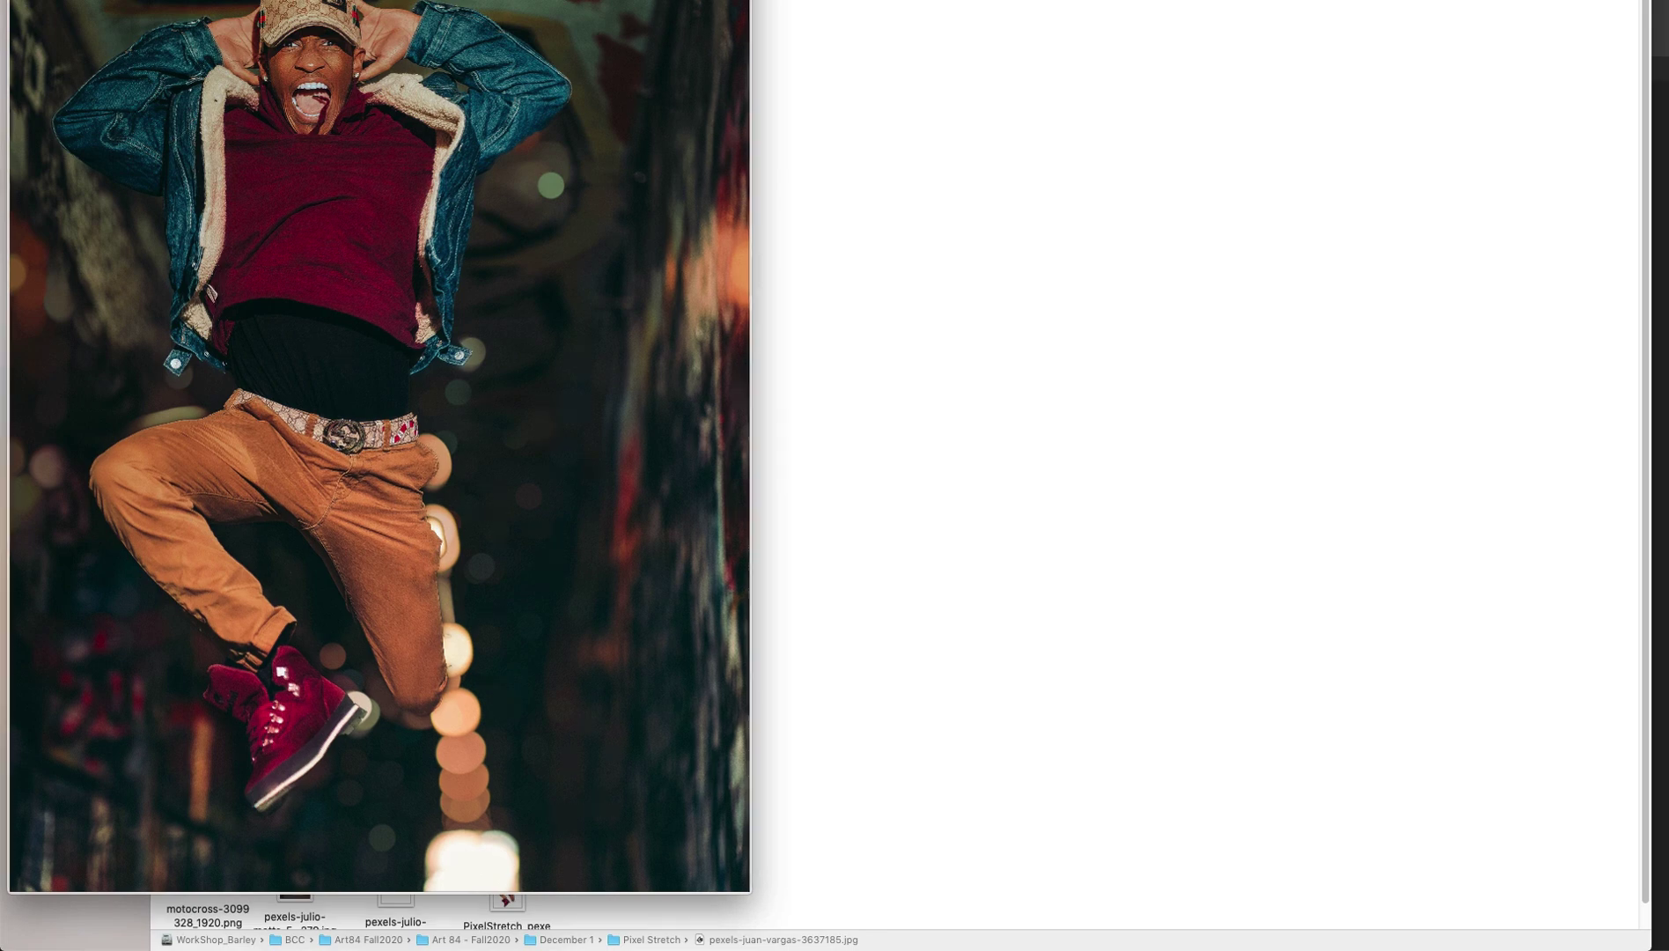
{"action": "key", "text": "super+Tab"}
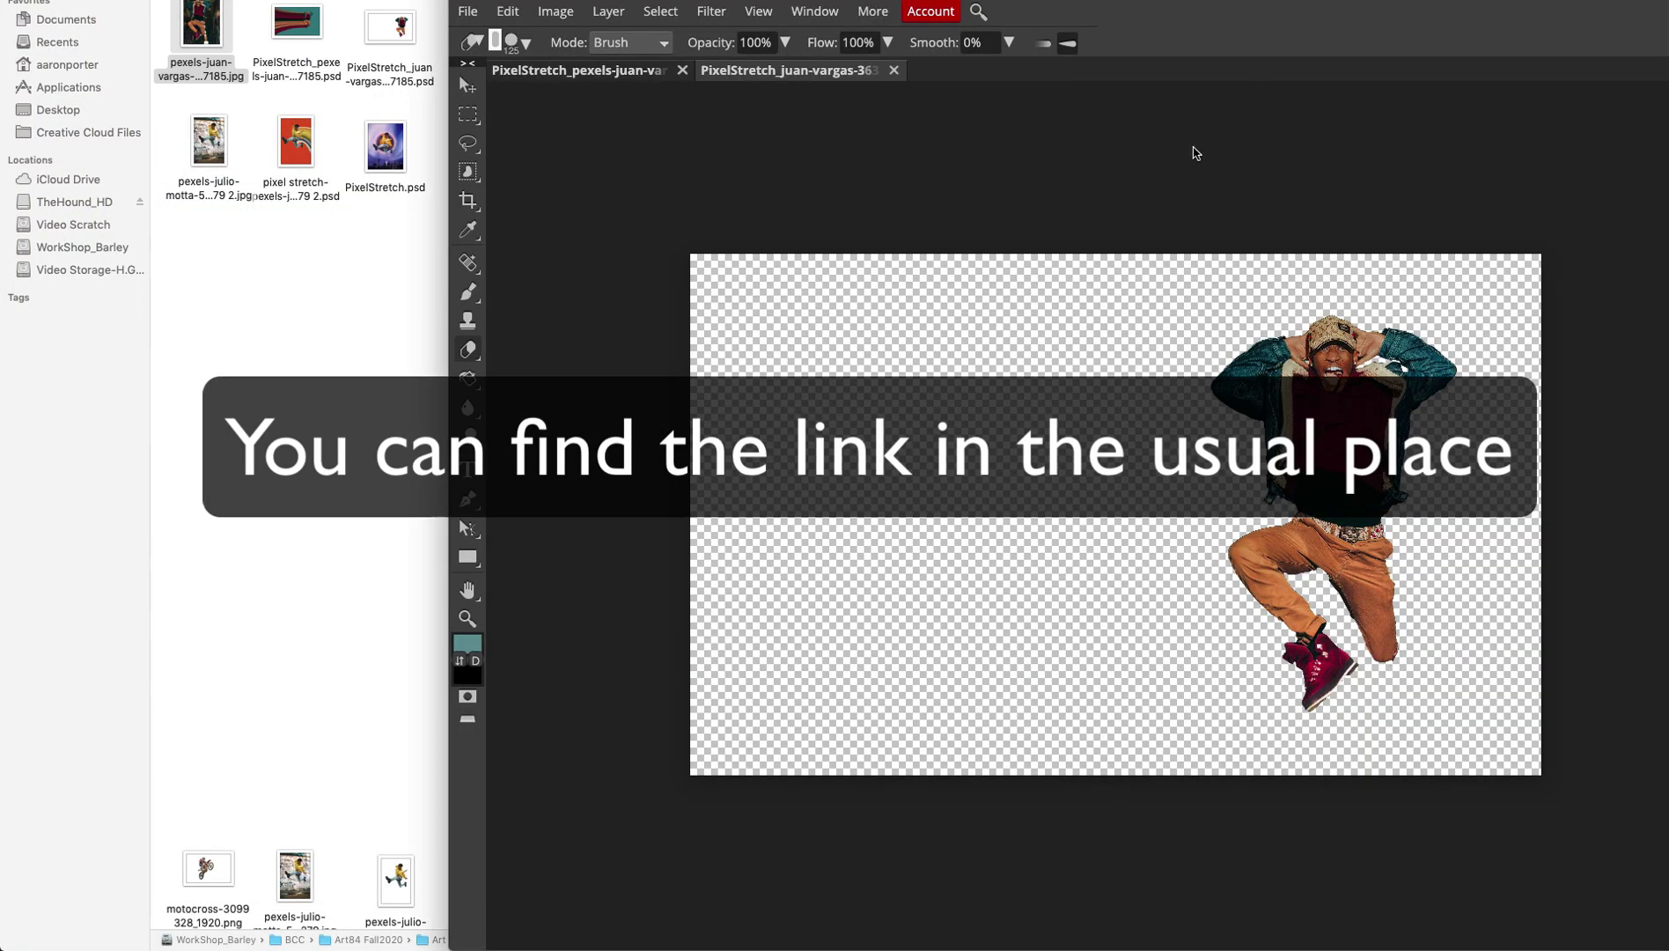
{"action": "key", "text": "ctrl+alt+Return"}
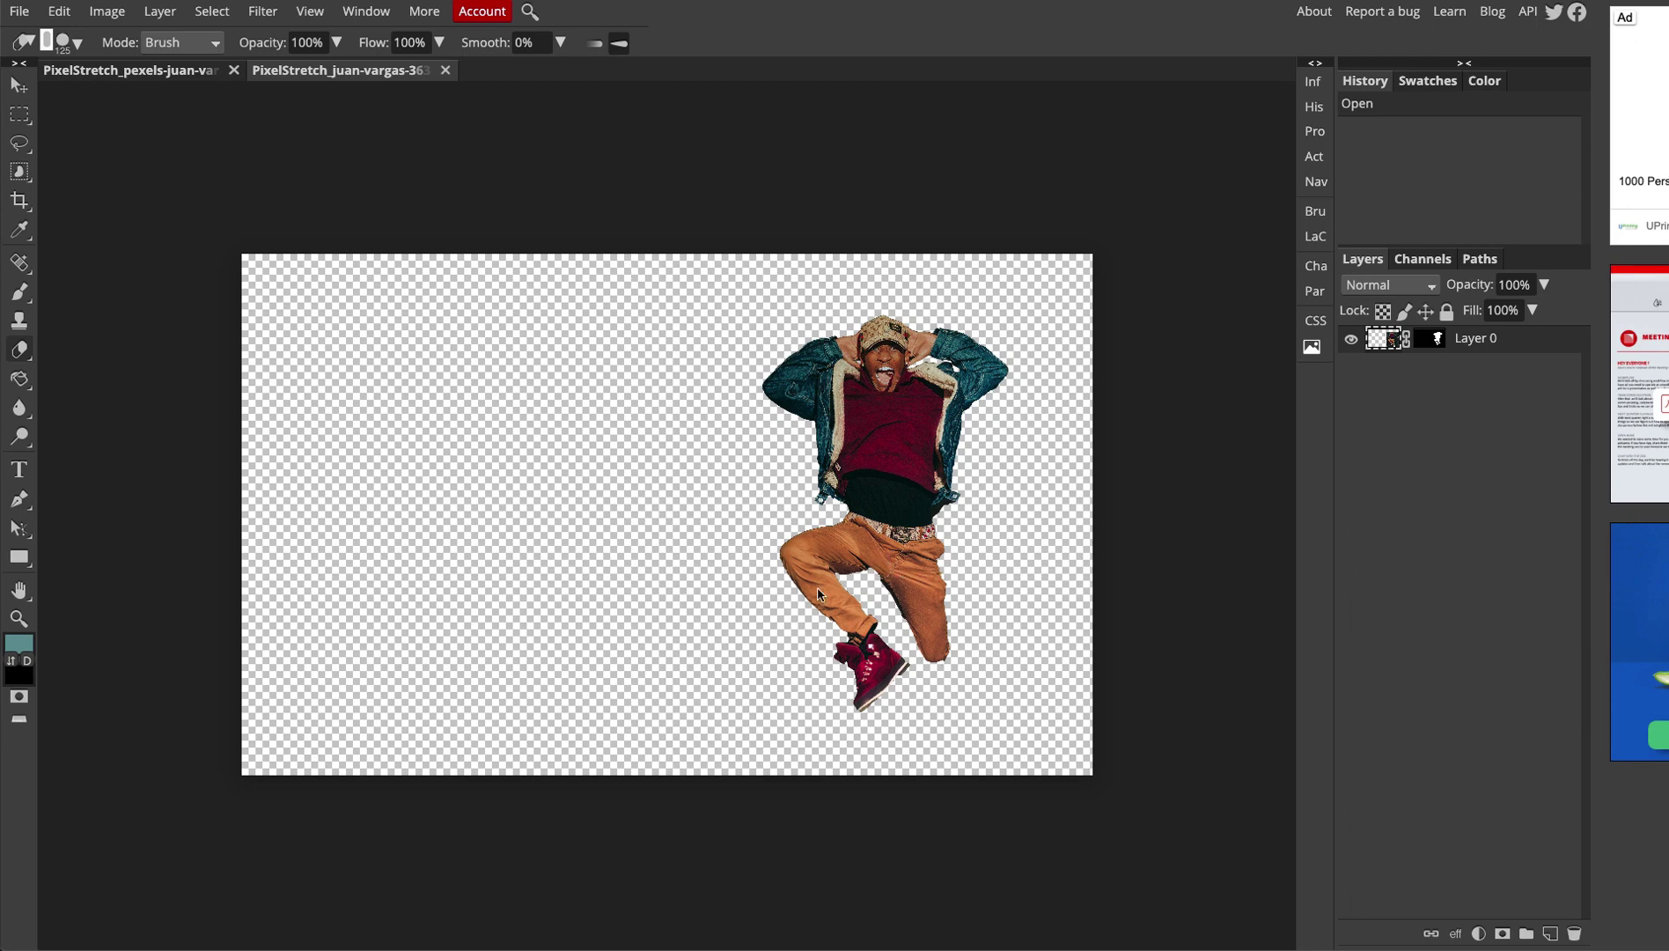
- Disable Layer 0's raster mask to view the full photo, and enable the mask again
{"action": "scroll", "coordinate": [897, 491], "scroll_direction": "up", "scroll_amount": 3}
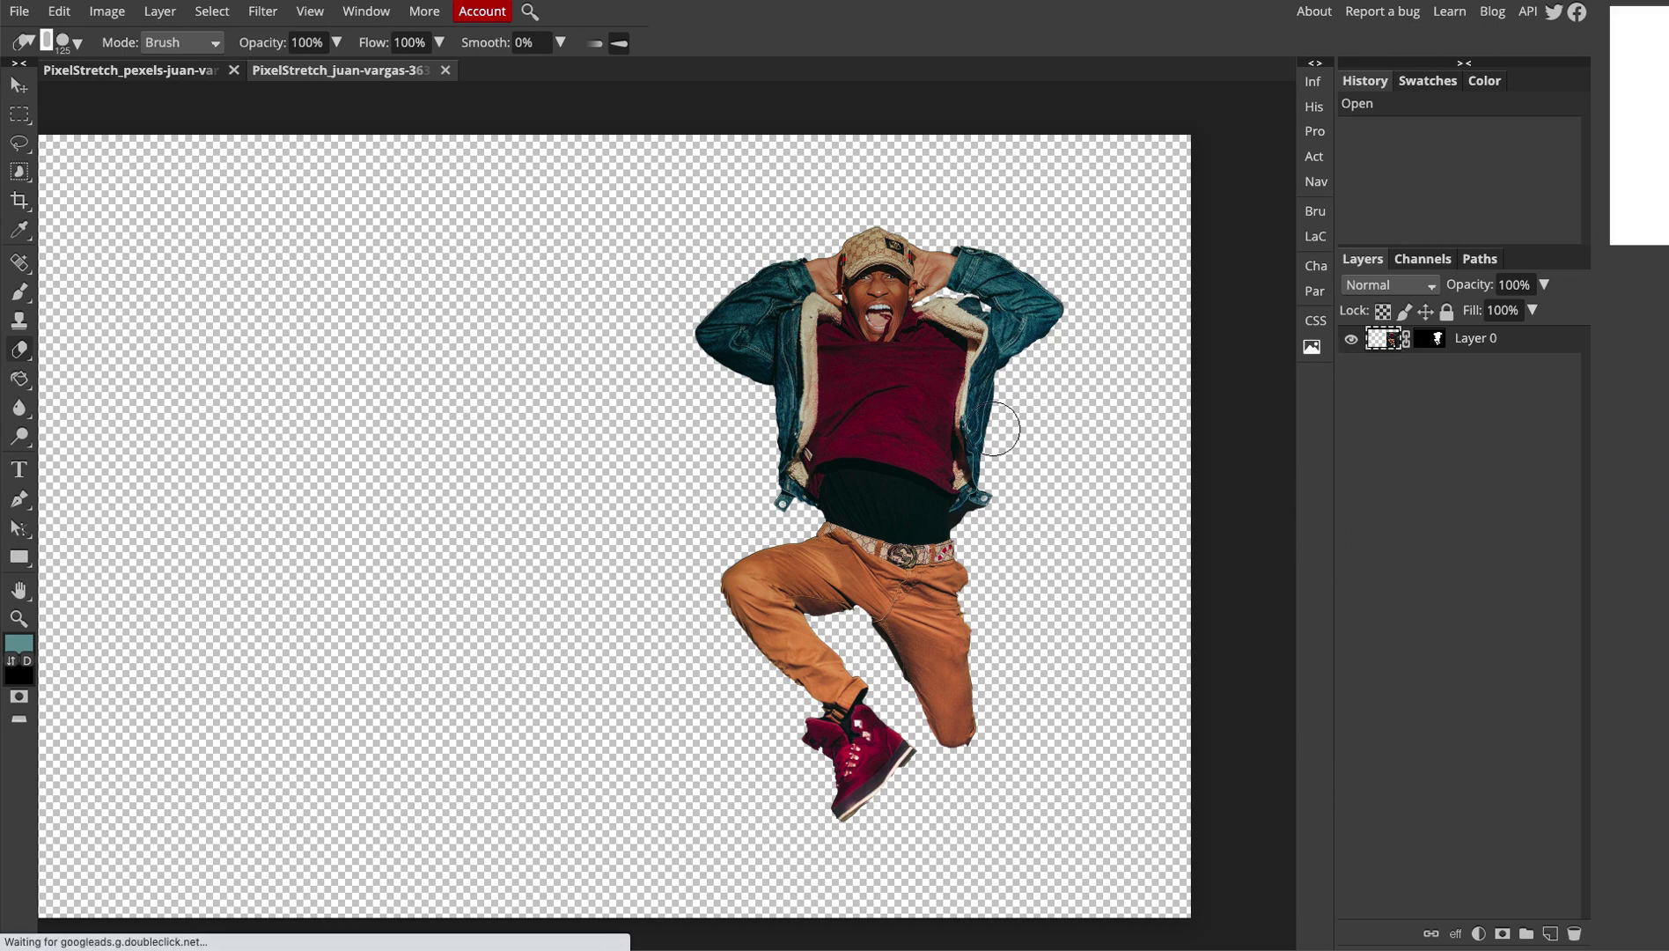
{"action": "right_click", "coordinate": [1439, 346]}
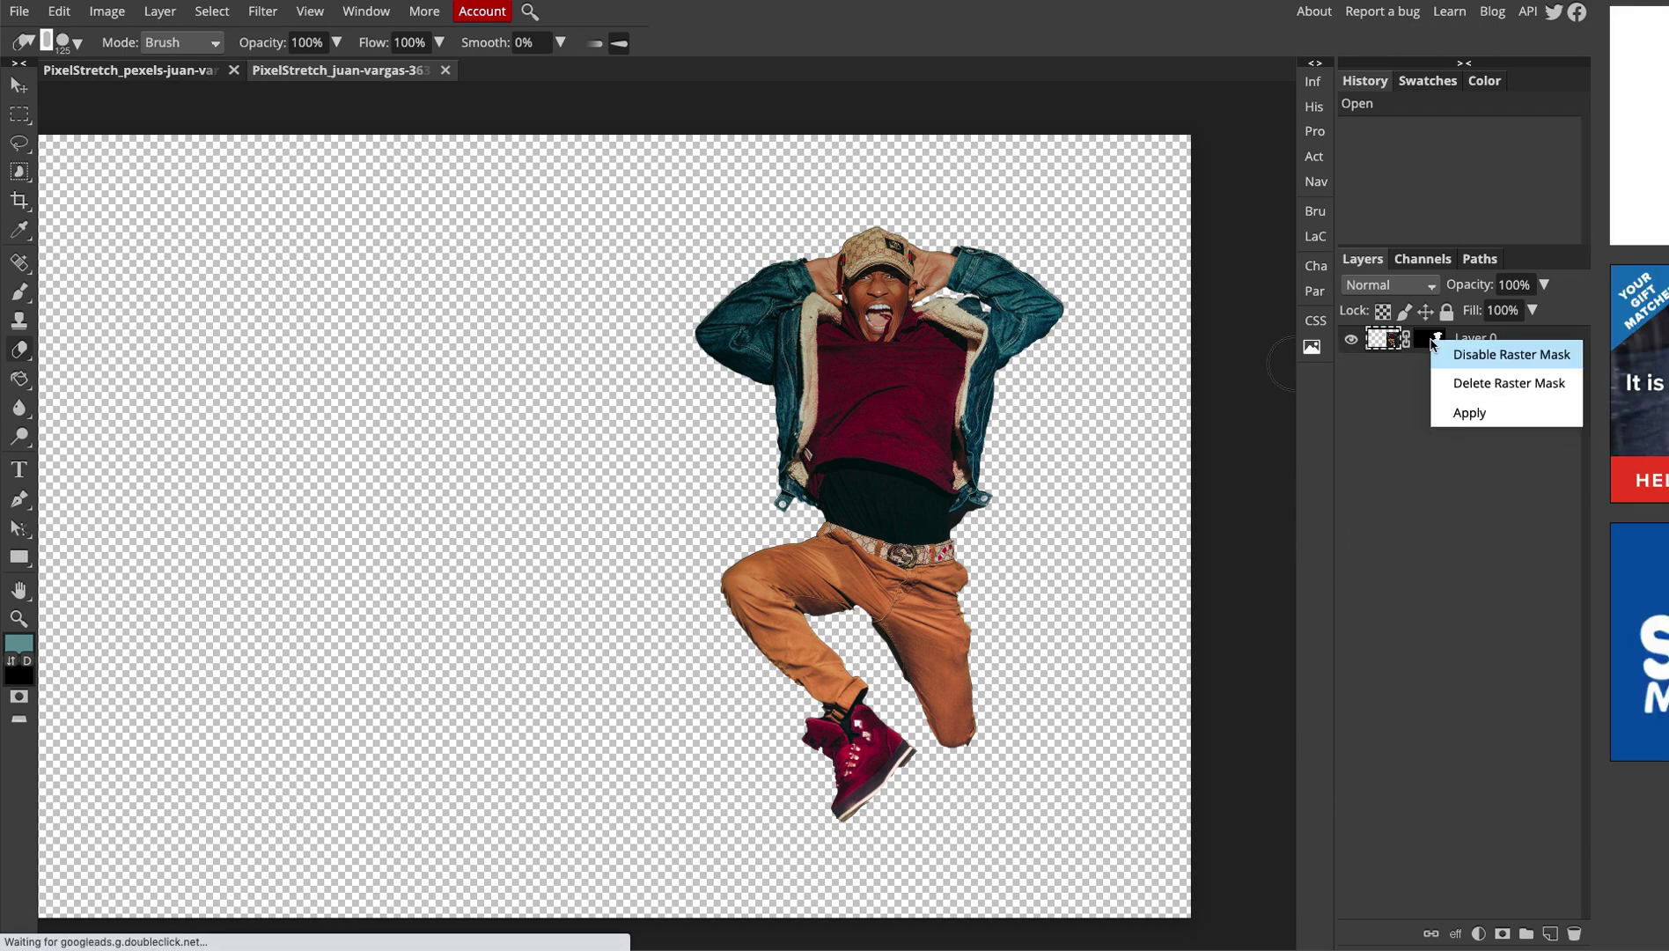
{"action": "left_click", "coordinate": [1477, 355]}
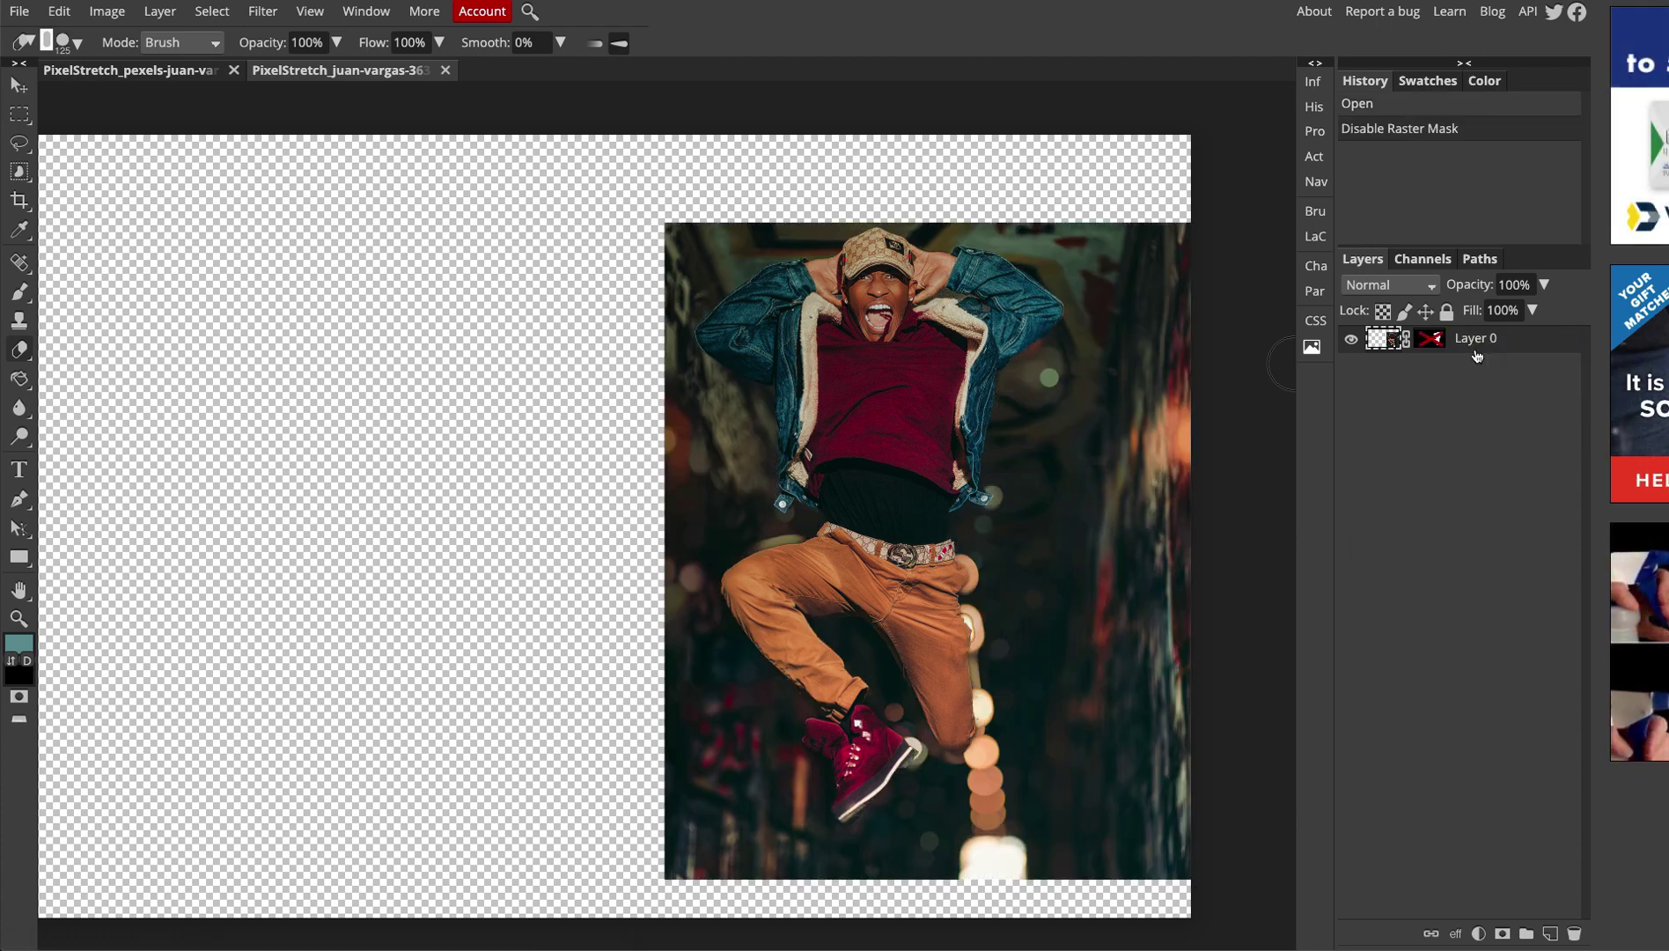
{"action": "right_click", "coordinate": [1427, 340]}
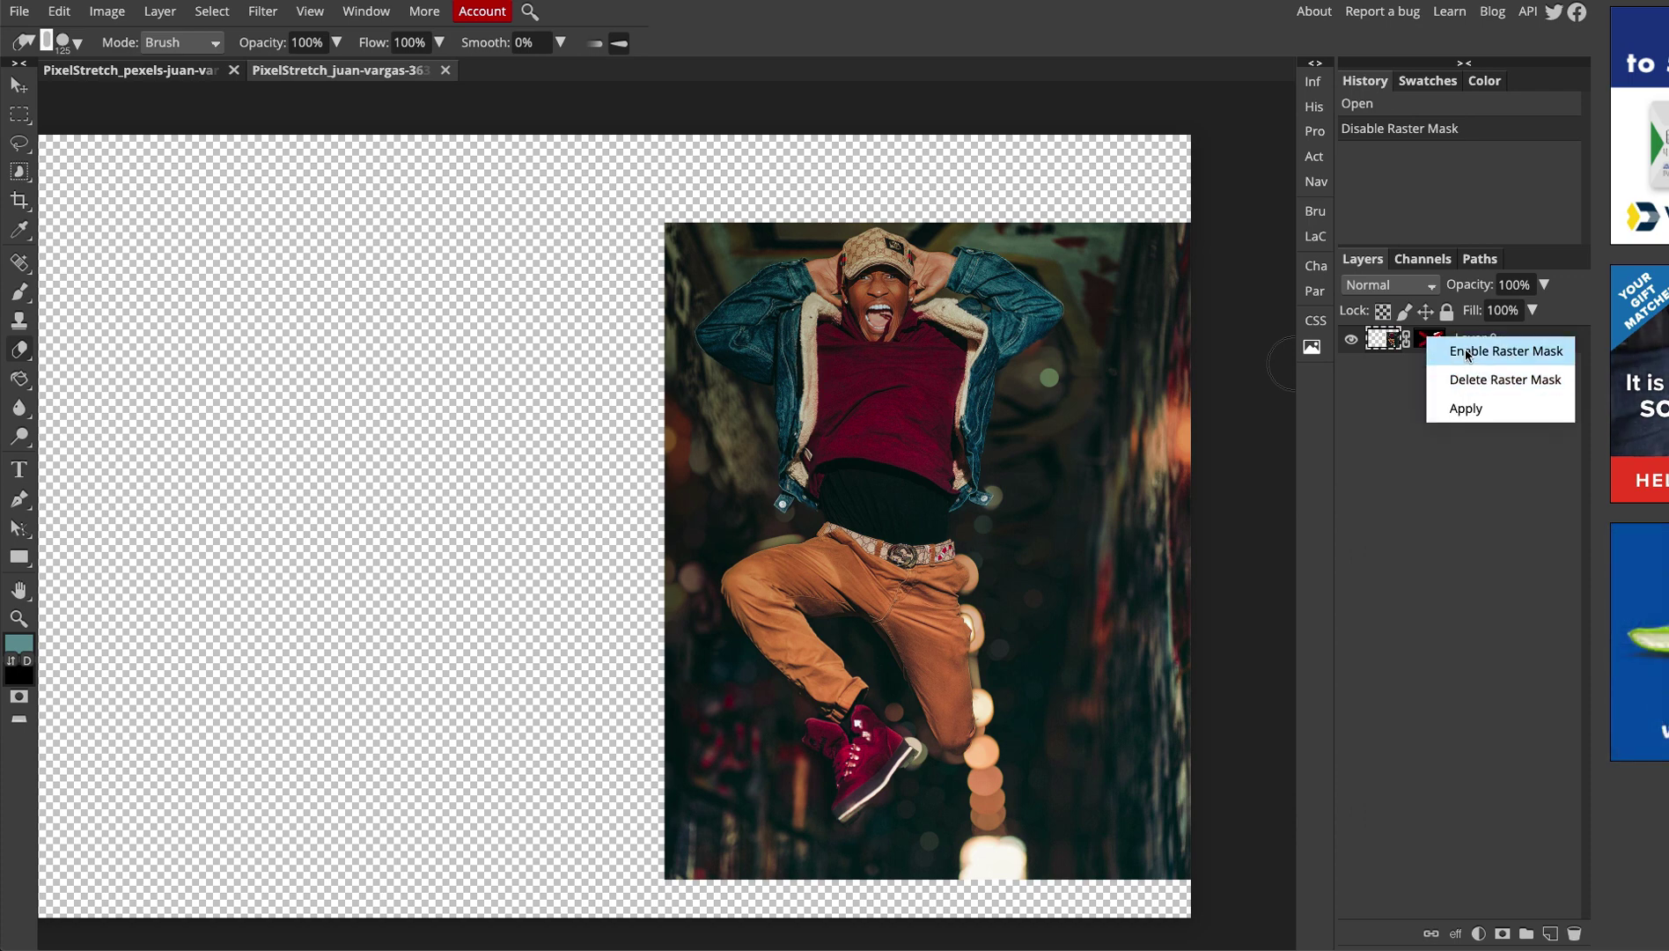
{"action": "left_click", "coordinate": [1466, 351]}
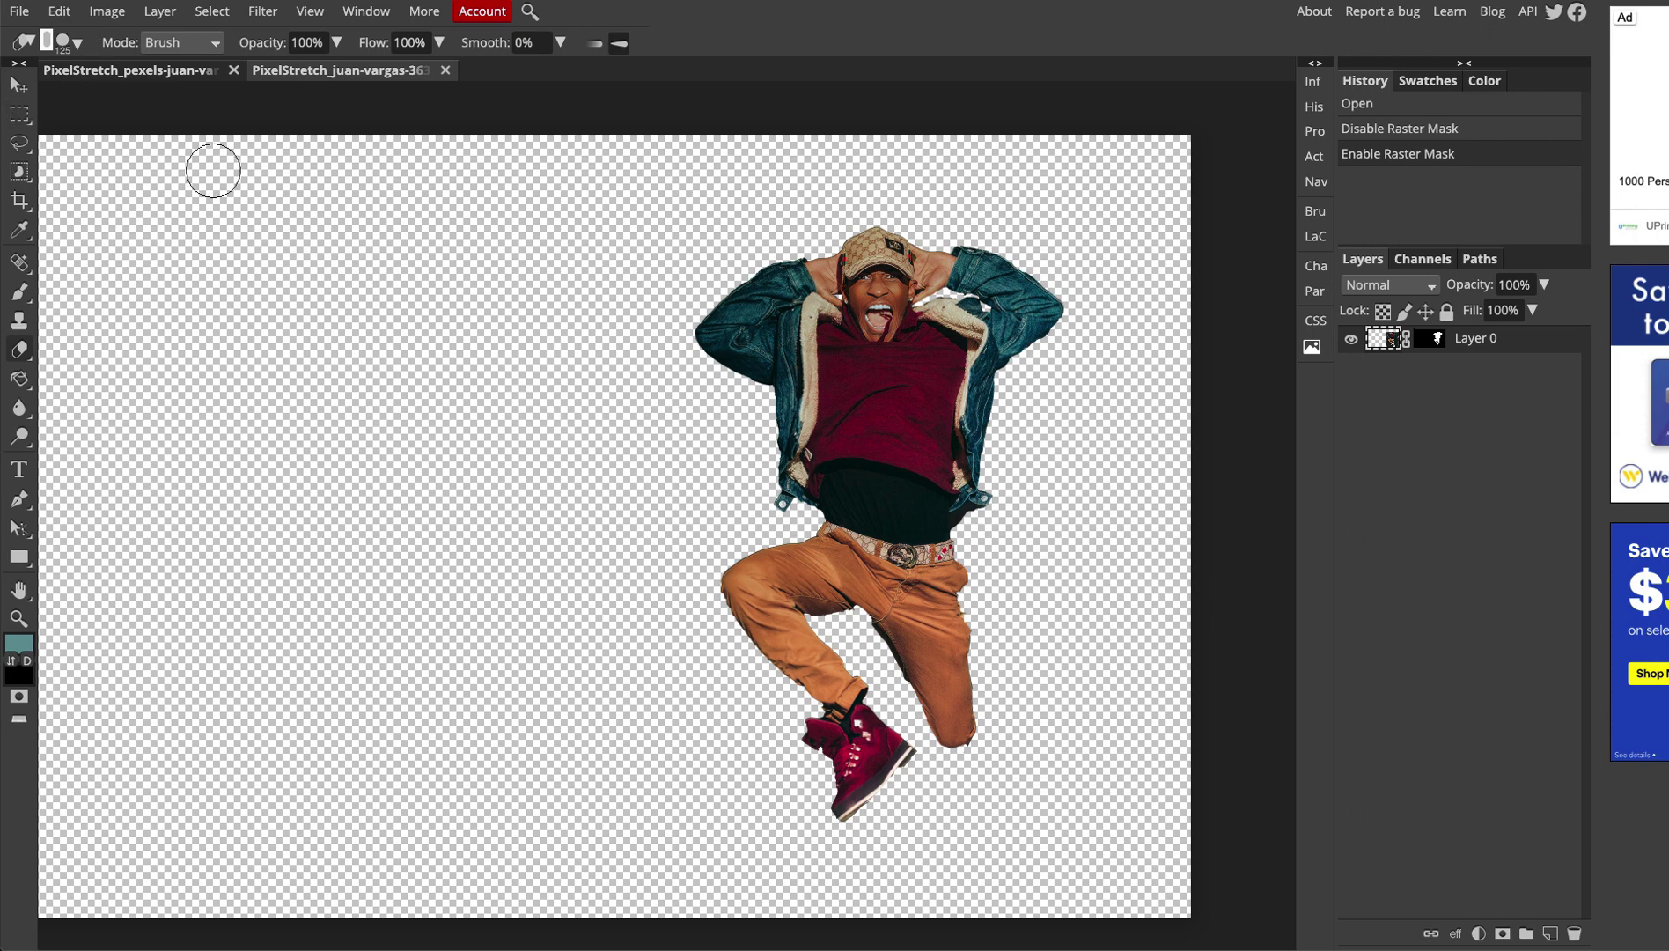
- Select a vertical strip about 2 px wide and 1012 px high through the man with Rectangle Select, from the cap down to the trousers
{"action": "scroll", "coordinate": [875, 417], "scroll_direction": "up", "scroll_amount": 3}
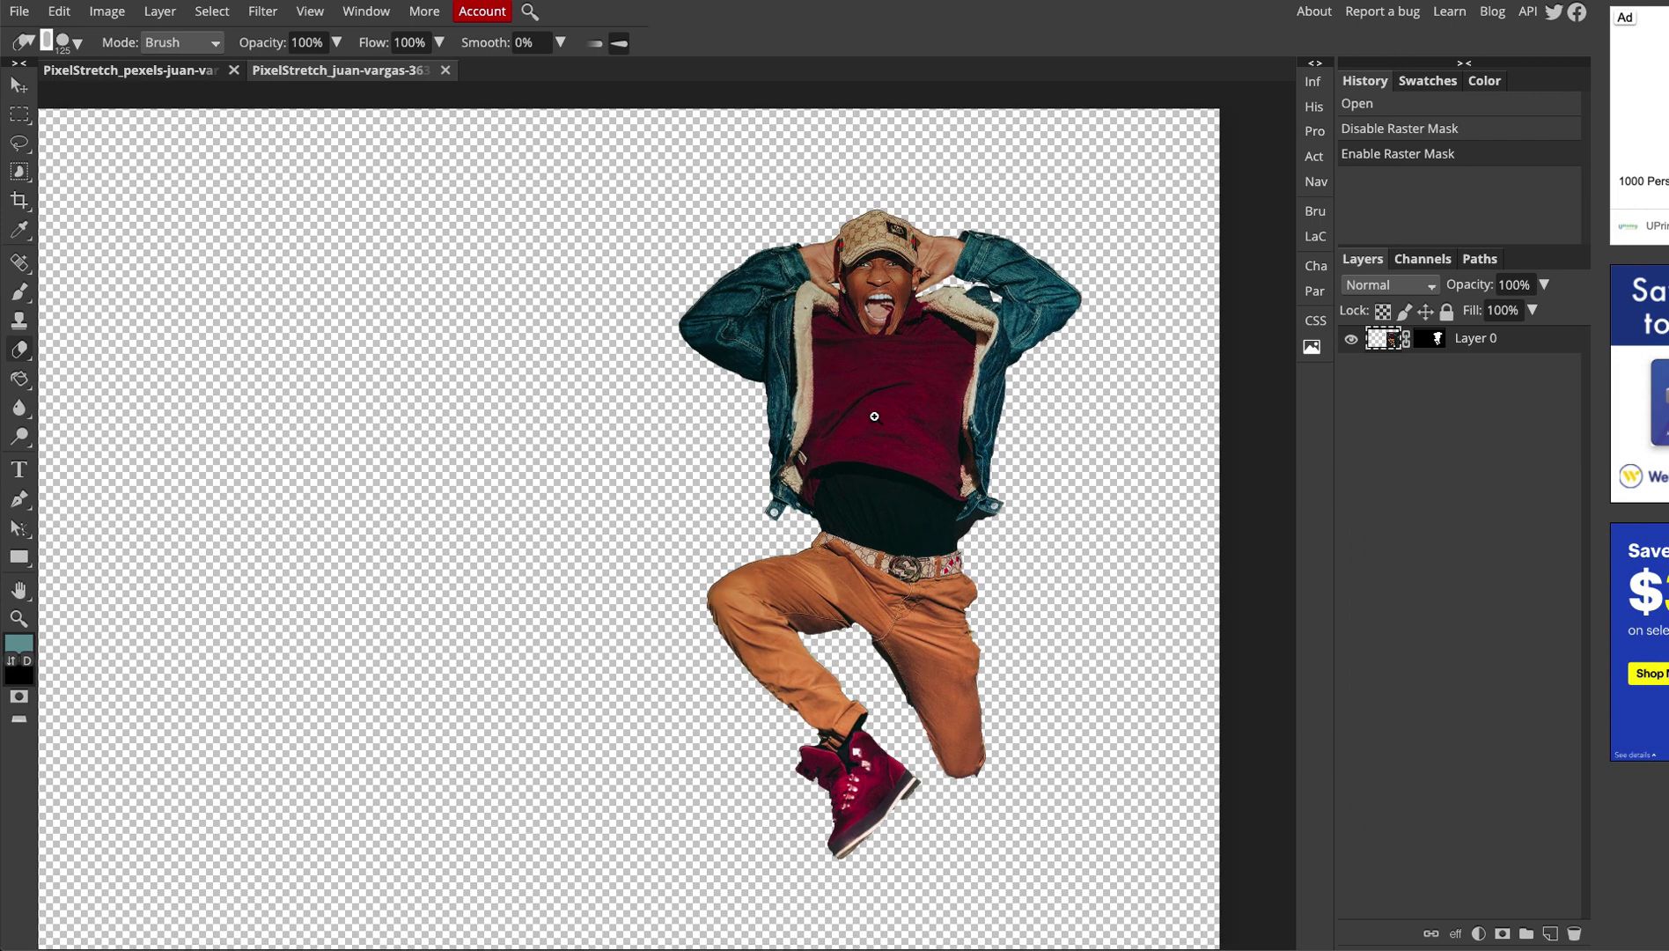
{"action": "scroll", "coordinate": [874, 416], "scroll_direction": "up", "scroll_amount": 1}
{"action": "left_click_drag", "start_coordinate": [922, 438], "coordinate": [922, 405]}
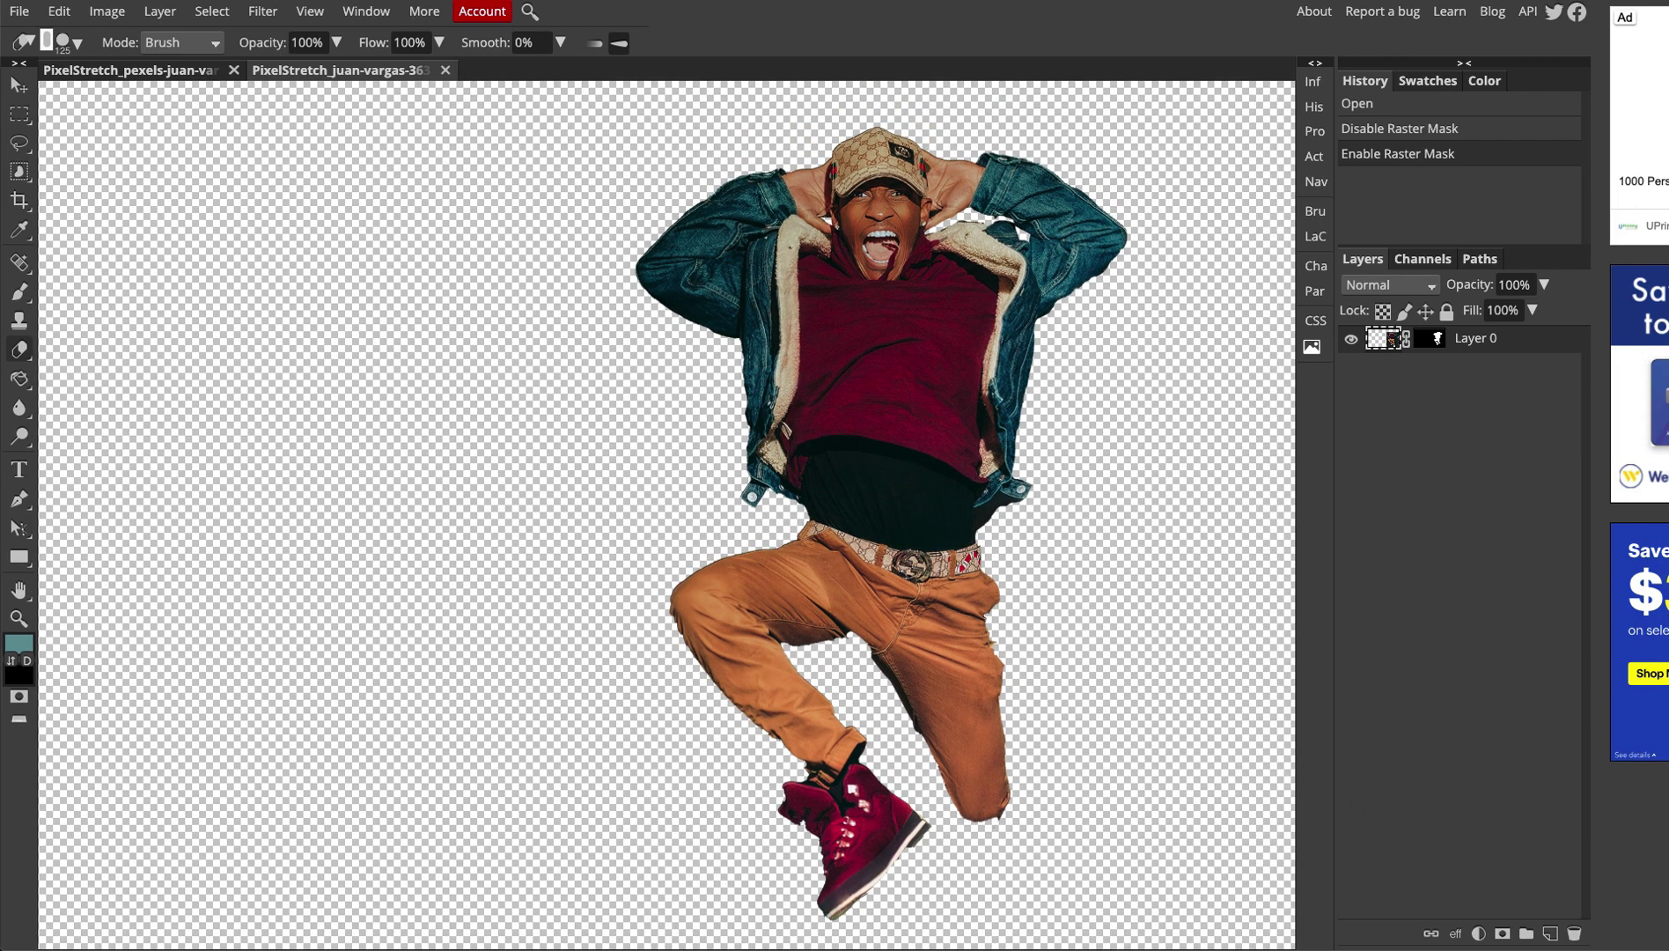
{"action": "left_click", "coordinate": [24, 121]}
{"action": "left_click", "coordinate": [25, 119]}
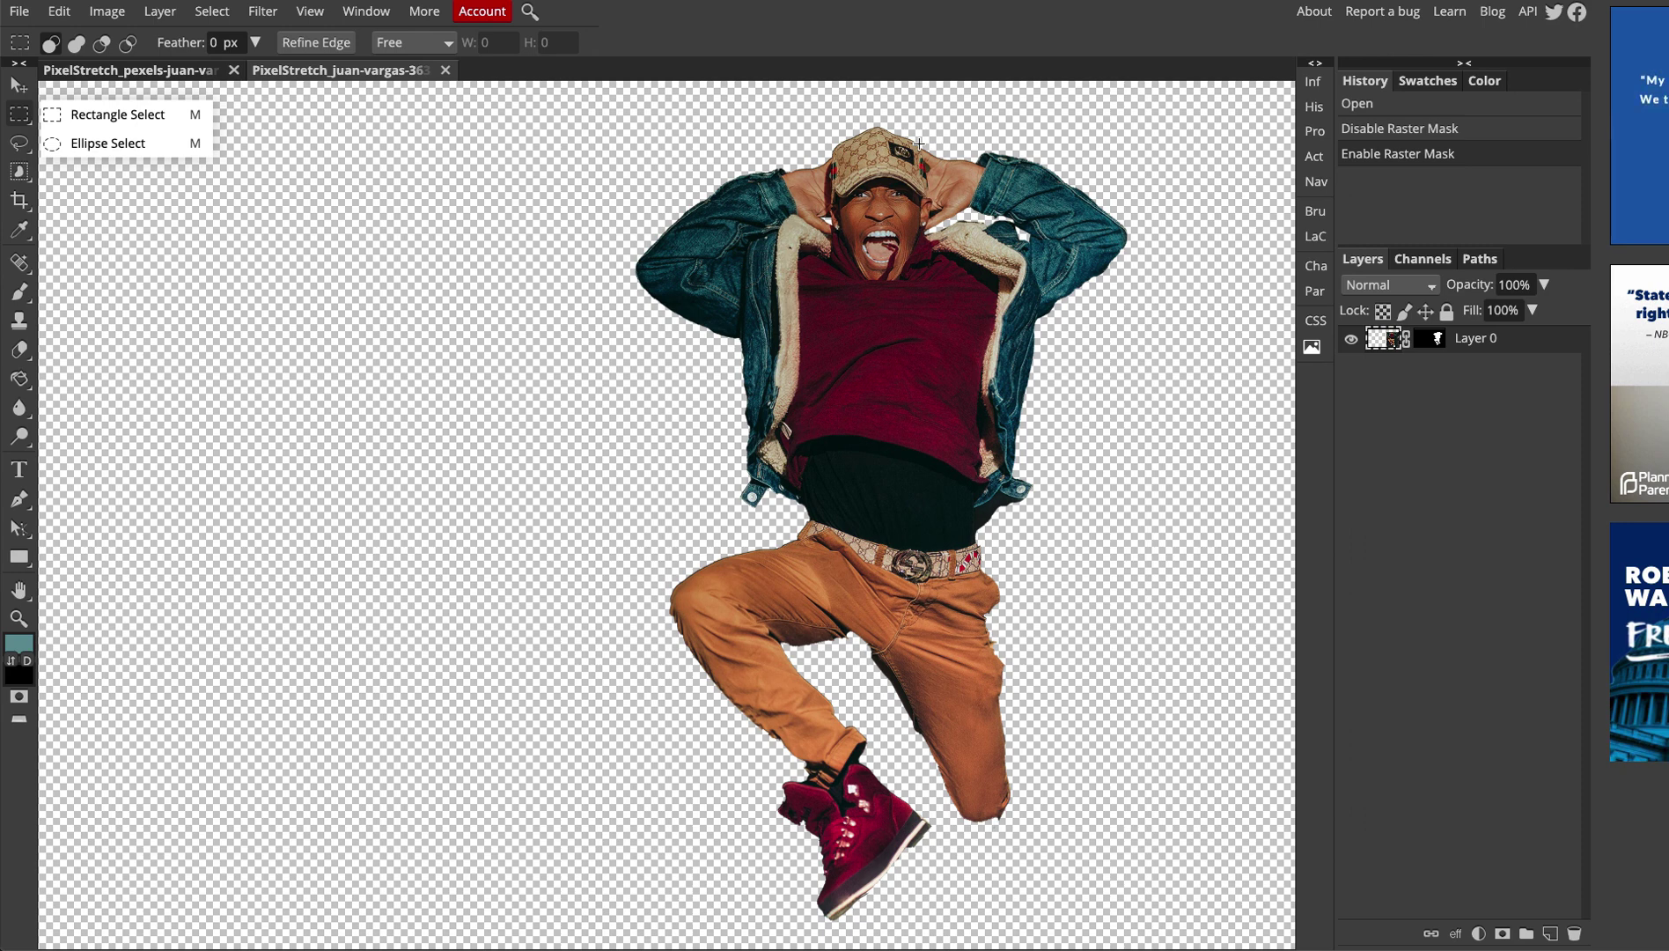
{"action": "left_click_drag", "start_coordinate": [927, 201], "coordinate": [923, 736]}
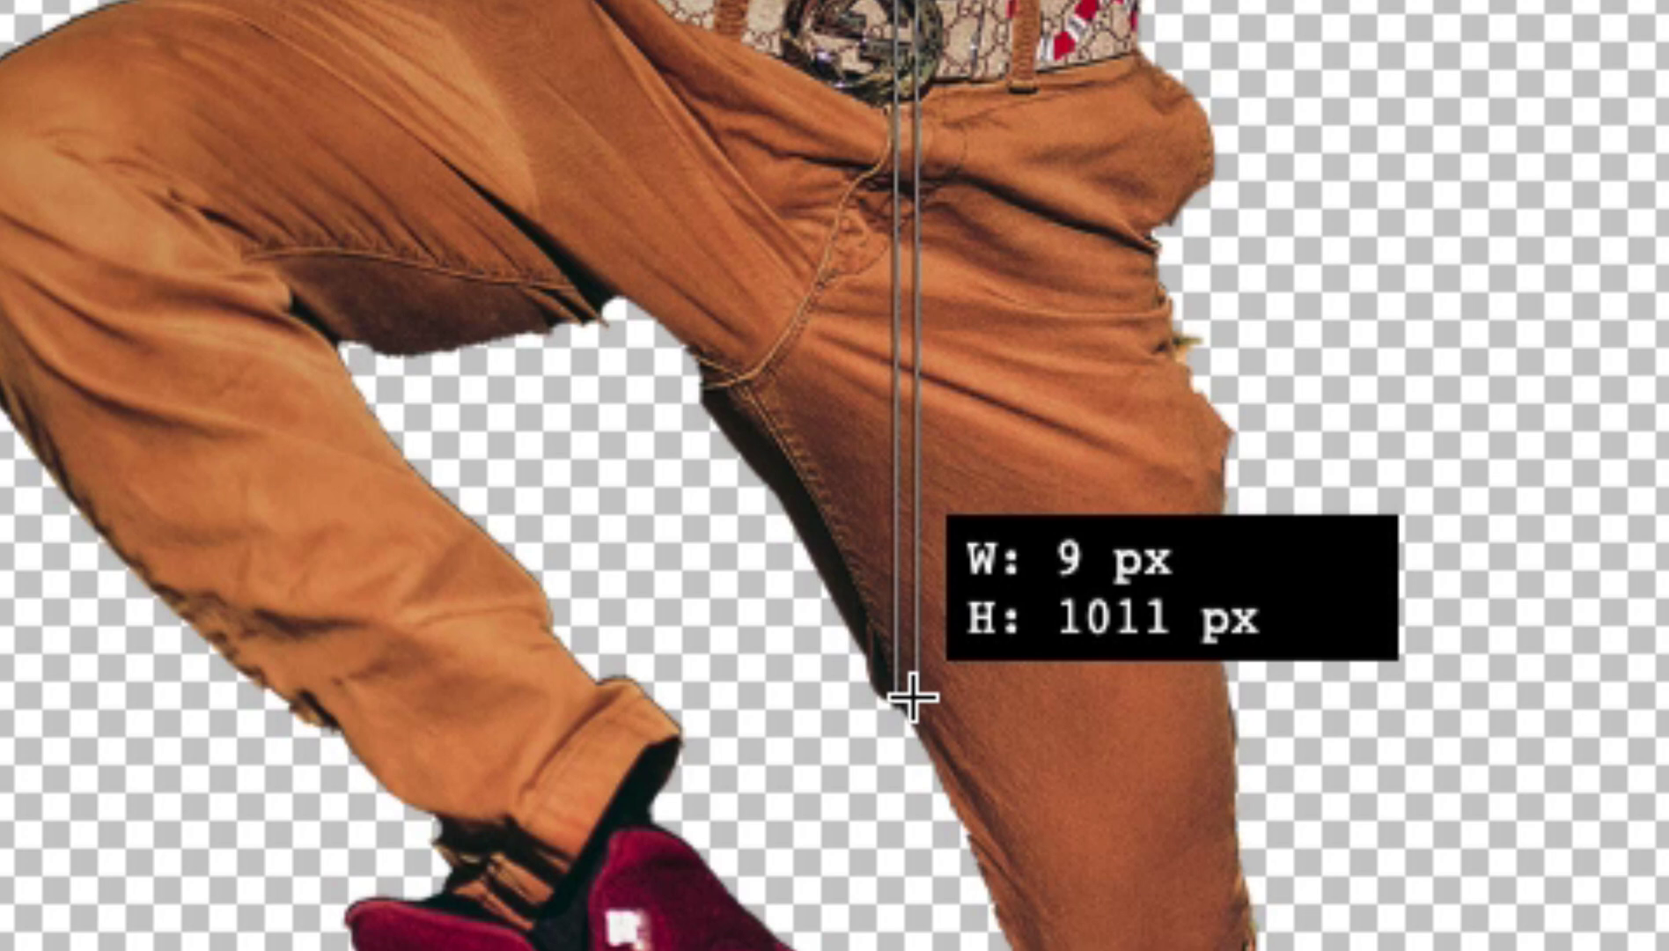
{"action": "left_click_drag", "start_coordinate": [912, 697], "coordinate": [898, 701]}
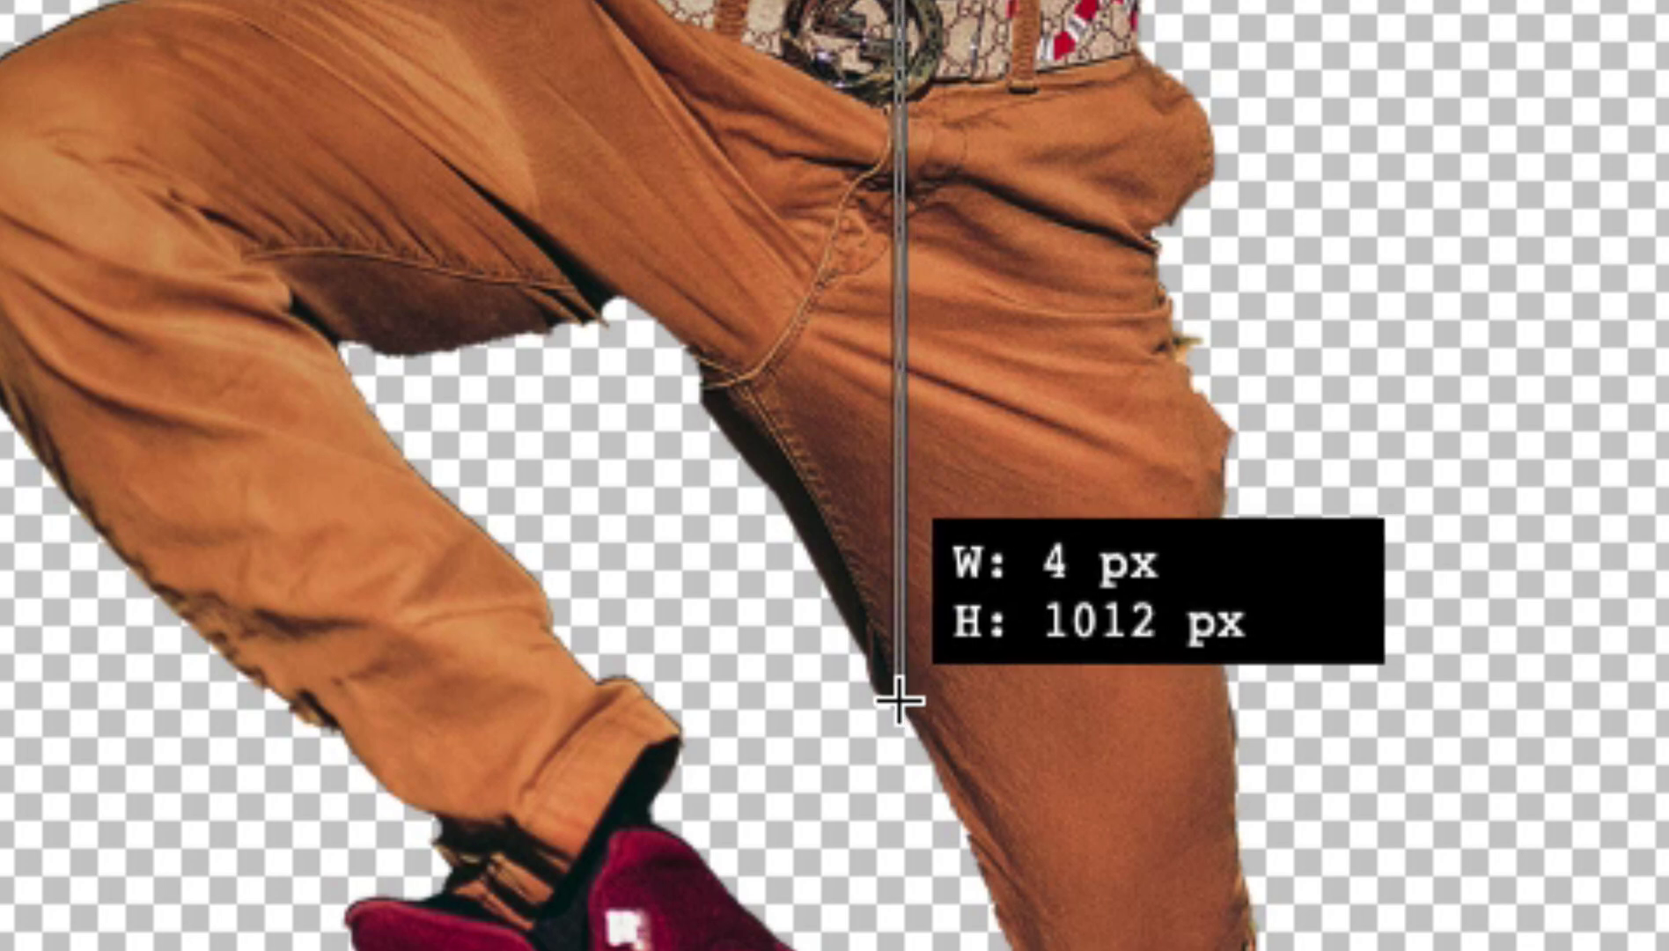
{"action": "left_click_drag", "start_coordinate": [899, 701], "coordinate": [895, 701]}
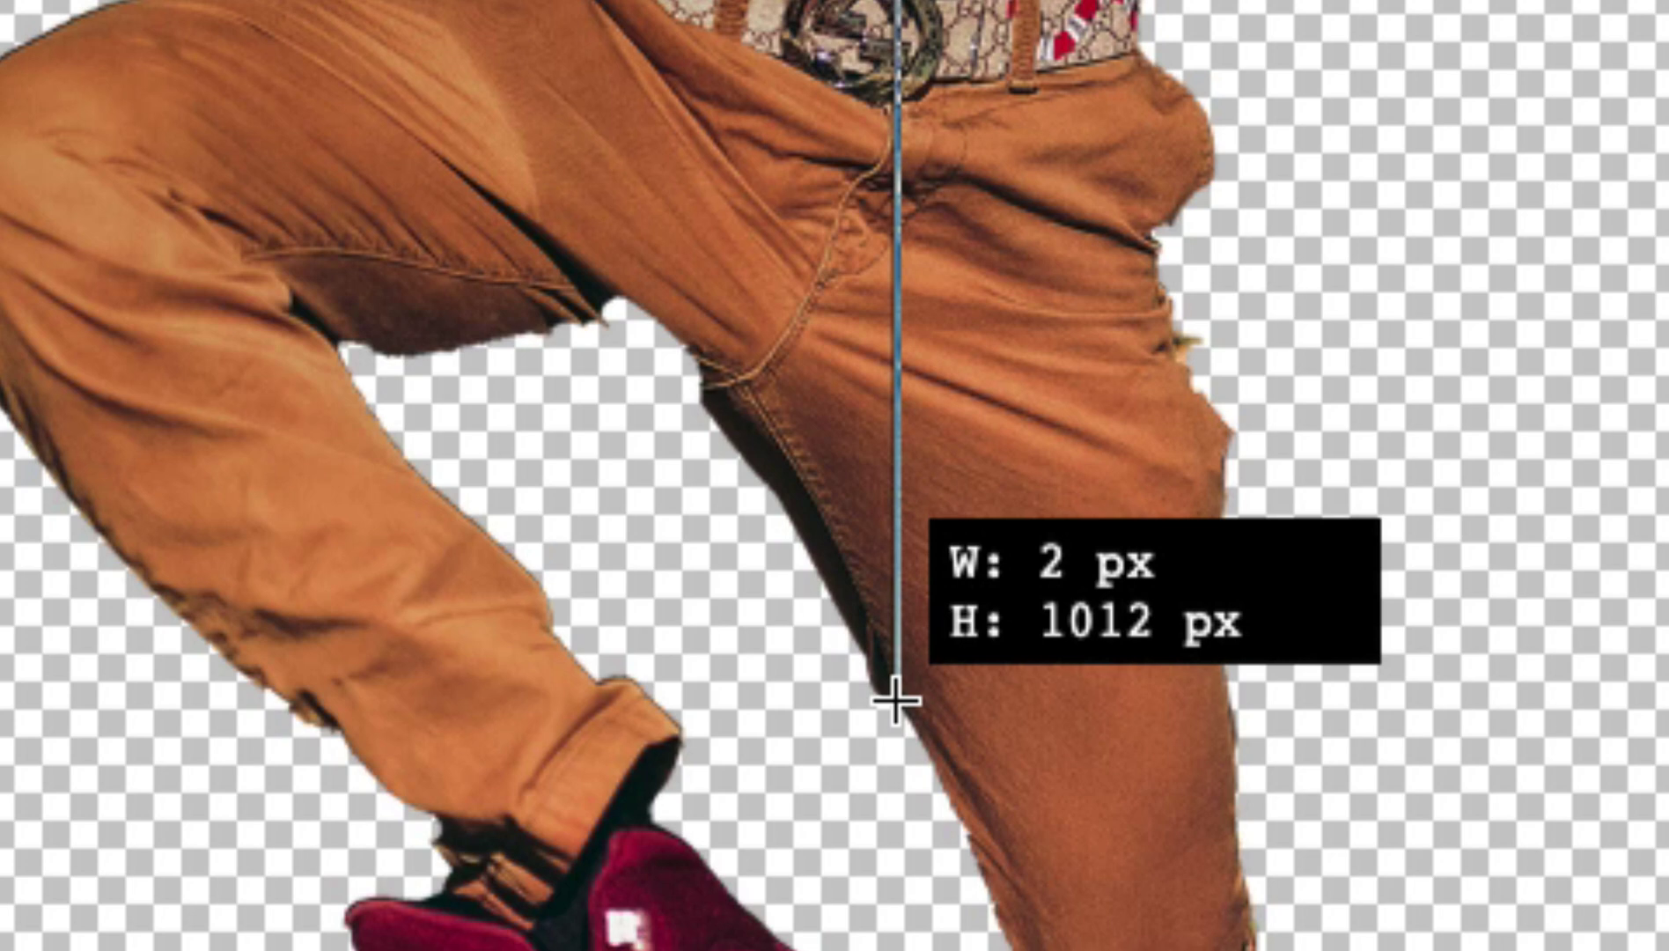
{"action": "left_click_drag", "start_coordinate": [895, 701], "coordinate": [894, 705]}
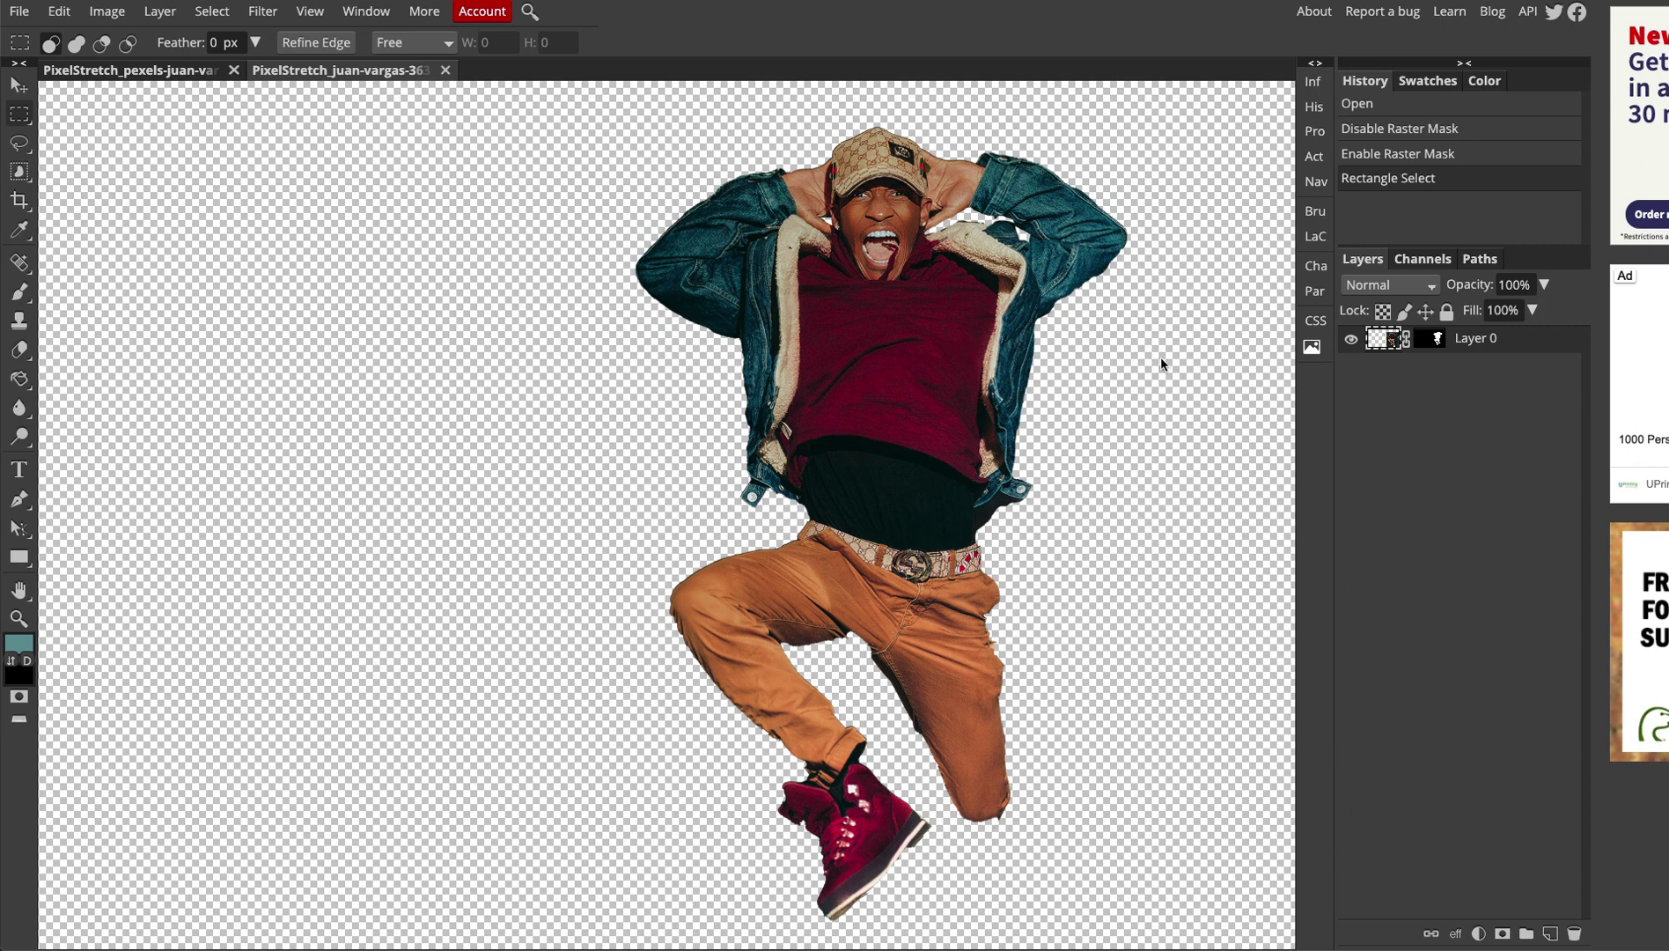
- Copy the selected strip to a new layer and check it by temporarily hiding Layer 0
{"action": "key", "text": "ctrl+j"}
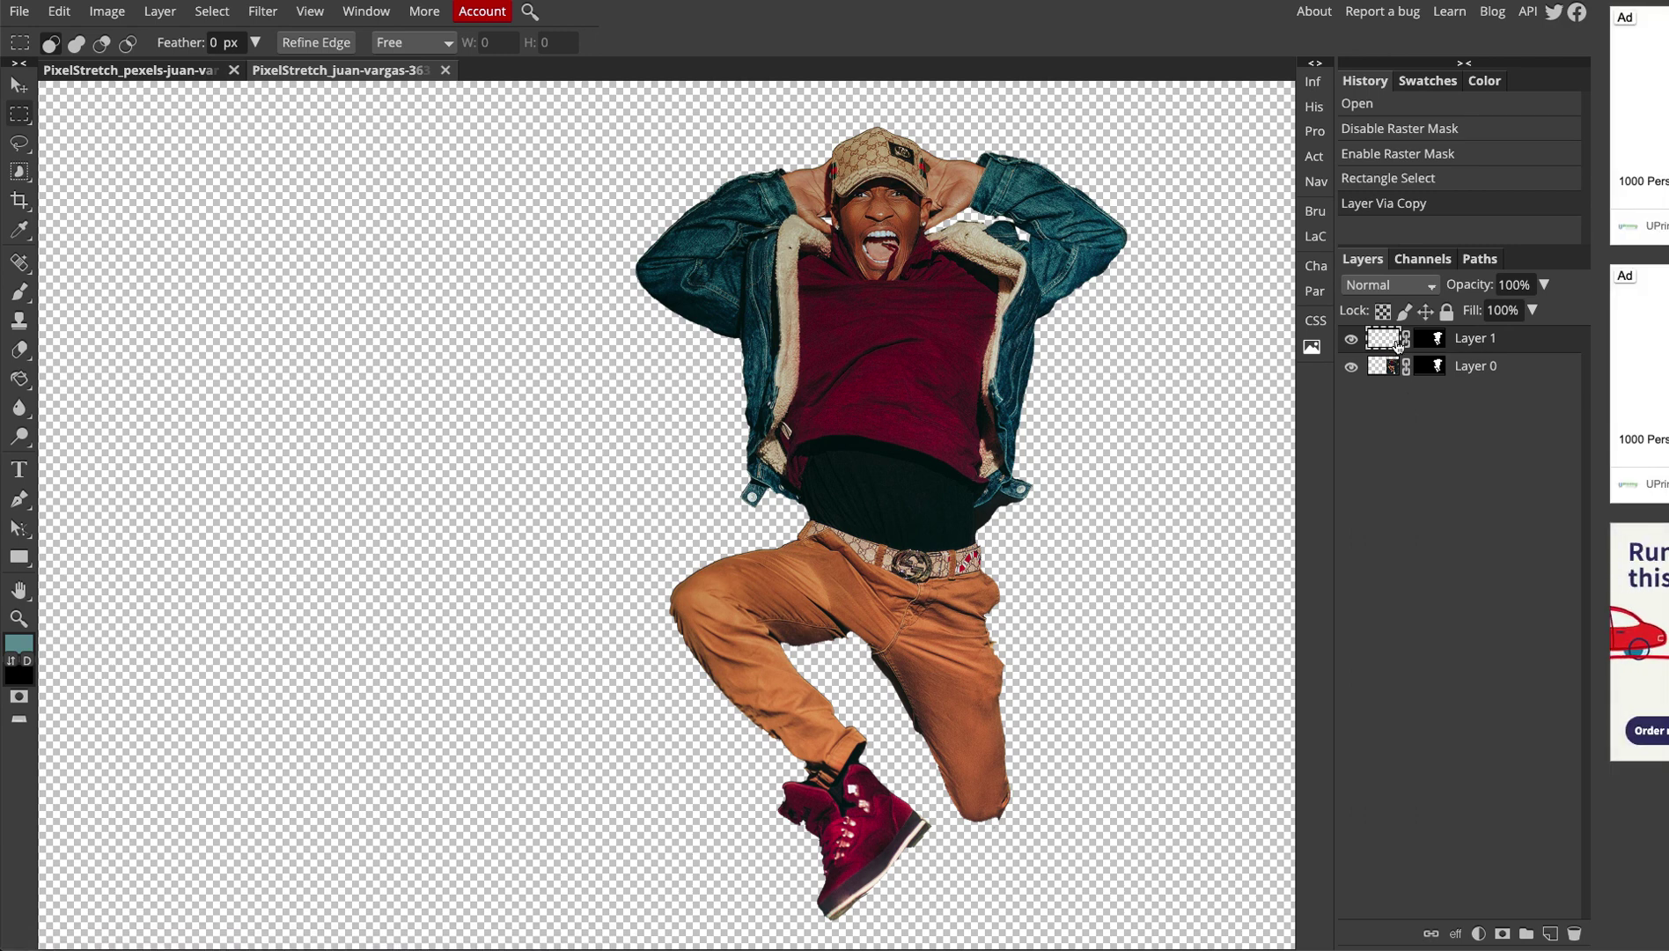
{"action": "left_click", "coordinate": [1351, 368]}
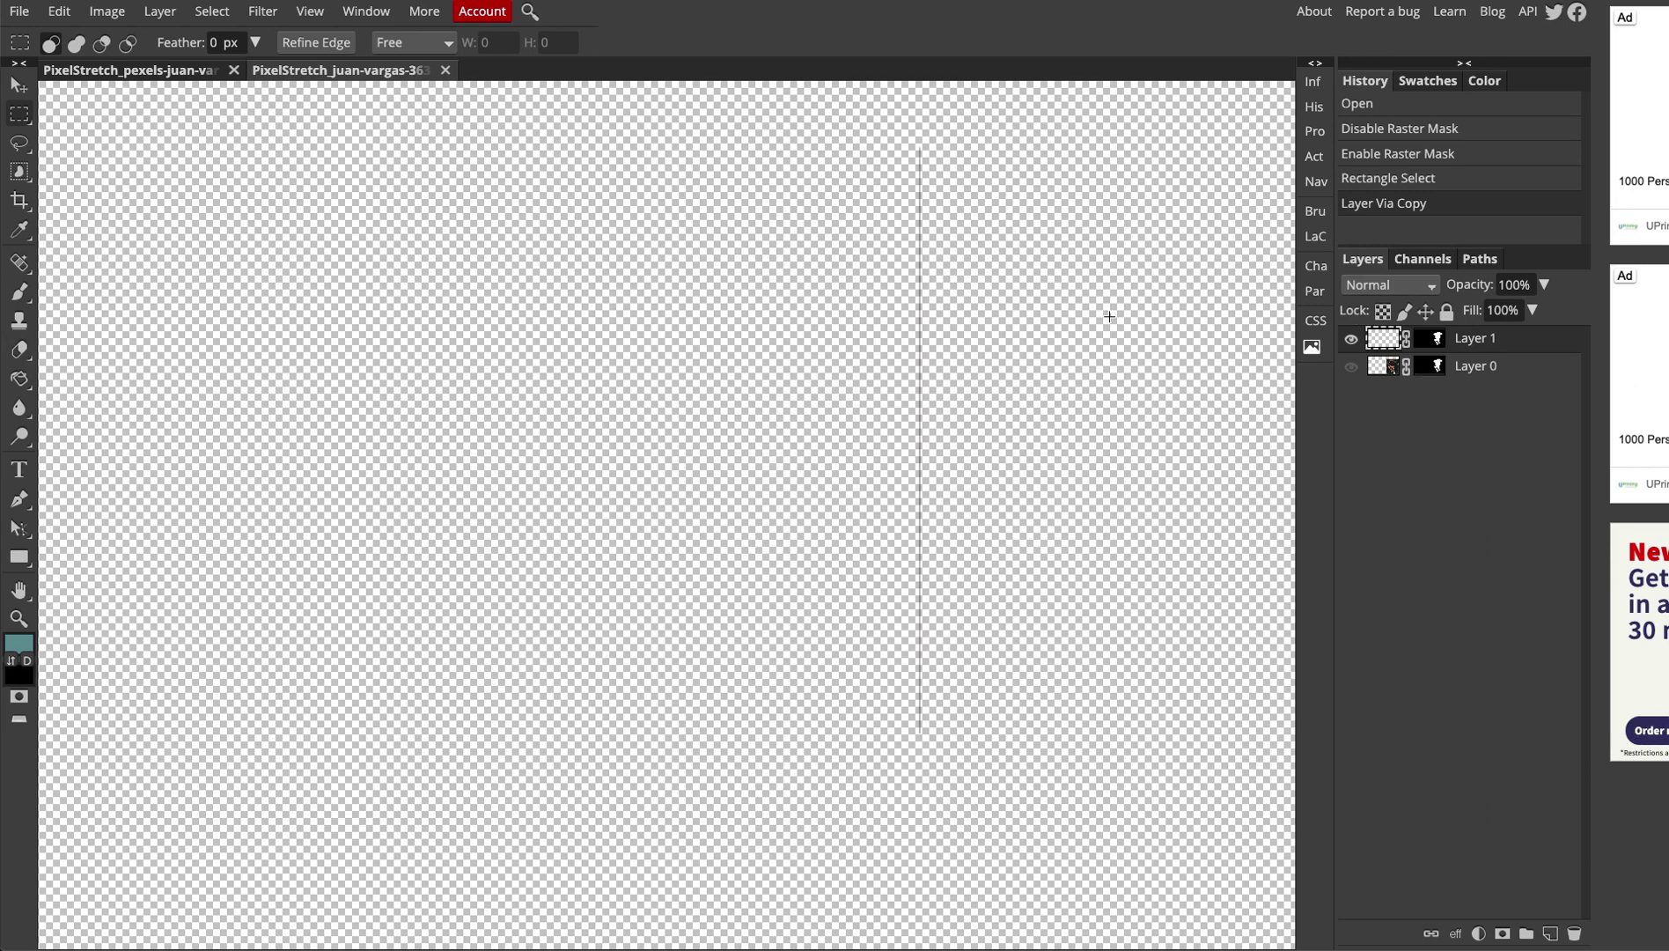
{"action": "left_click", "coordinate": [1353, 342]}
{"action": "left_click", "coordinate": [1352, 340]}
{"action": "left_click", "coordinate": [1351, 368]}
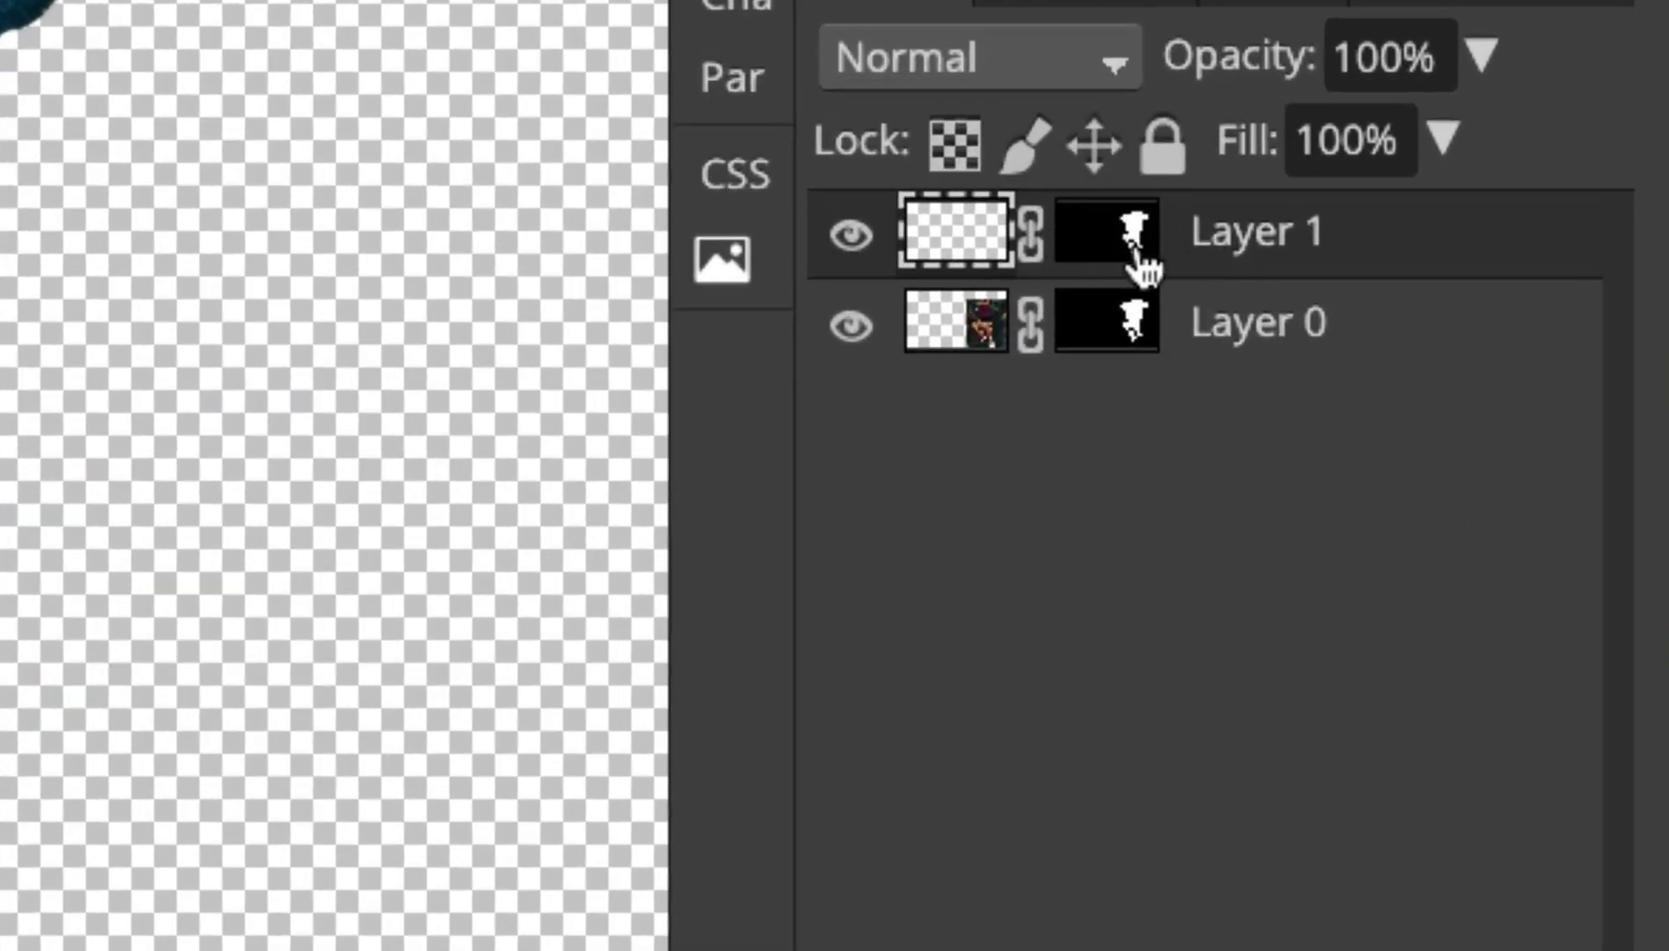
- Delete the raster mask from Layer 1 and hide Layer 0
{"action": "right_click", "coordinate": [1099, 215]}
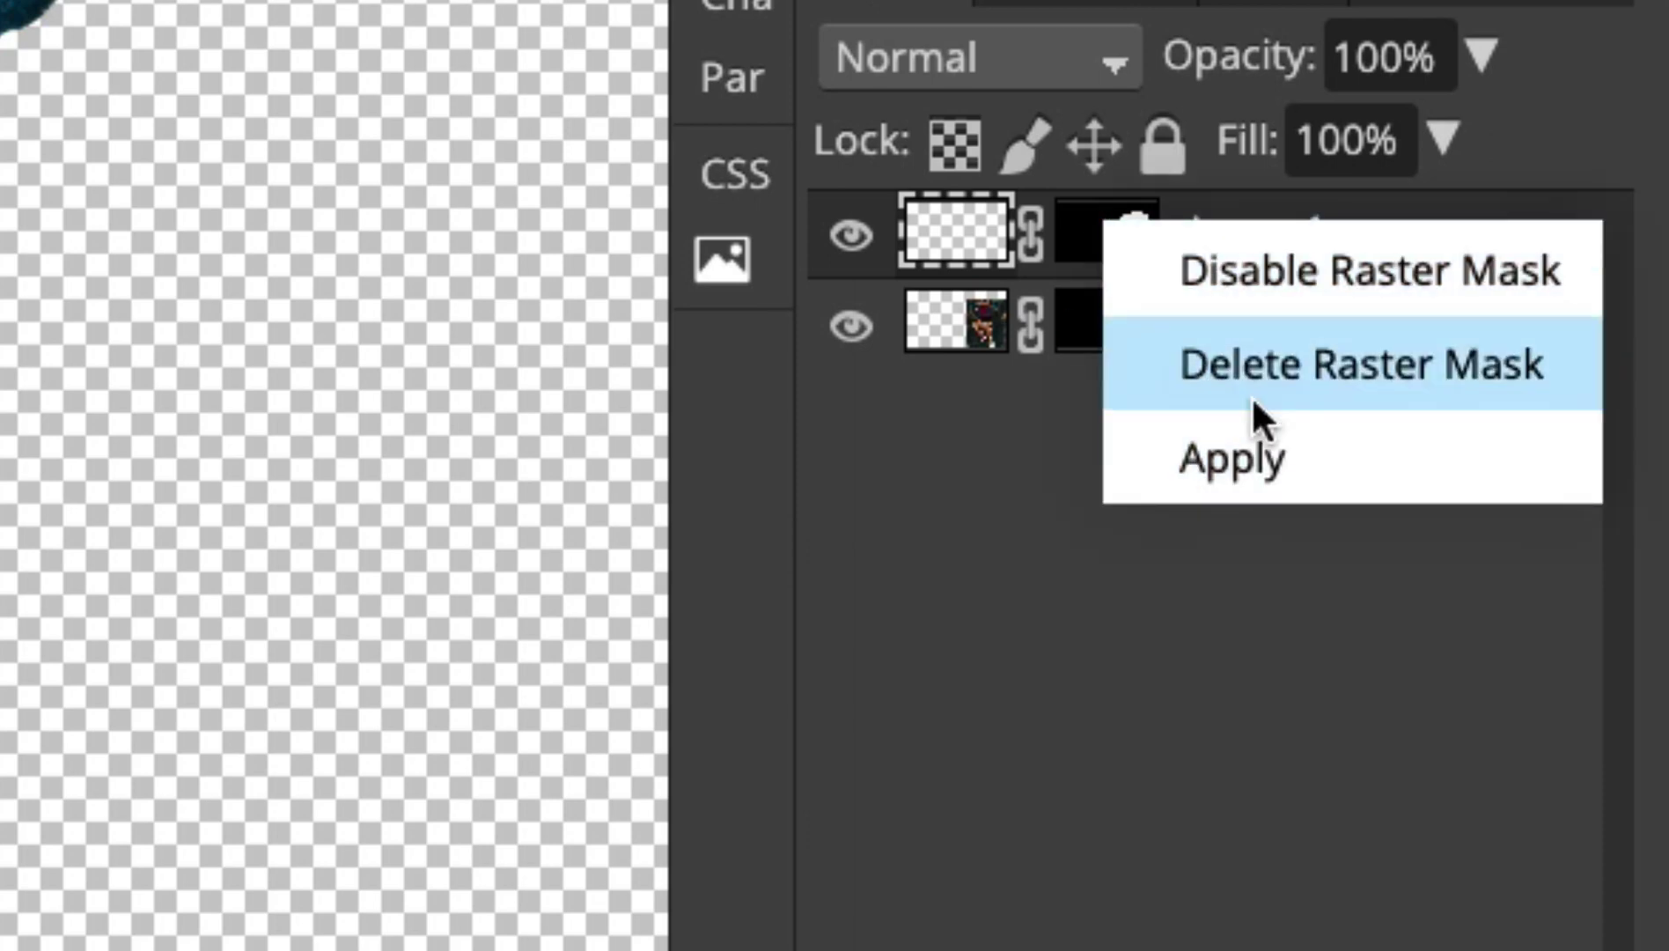
{"action": "left_click", "coordinate": [1364, 389]}
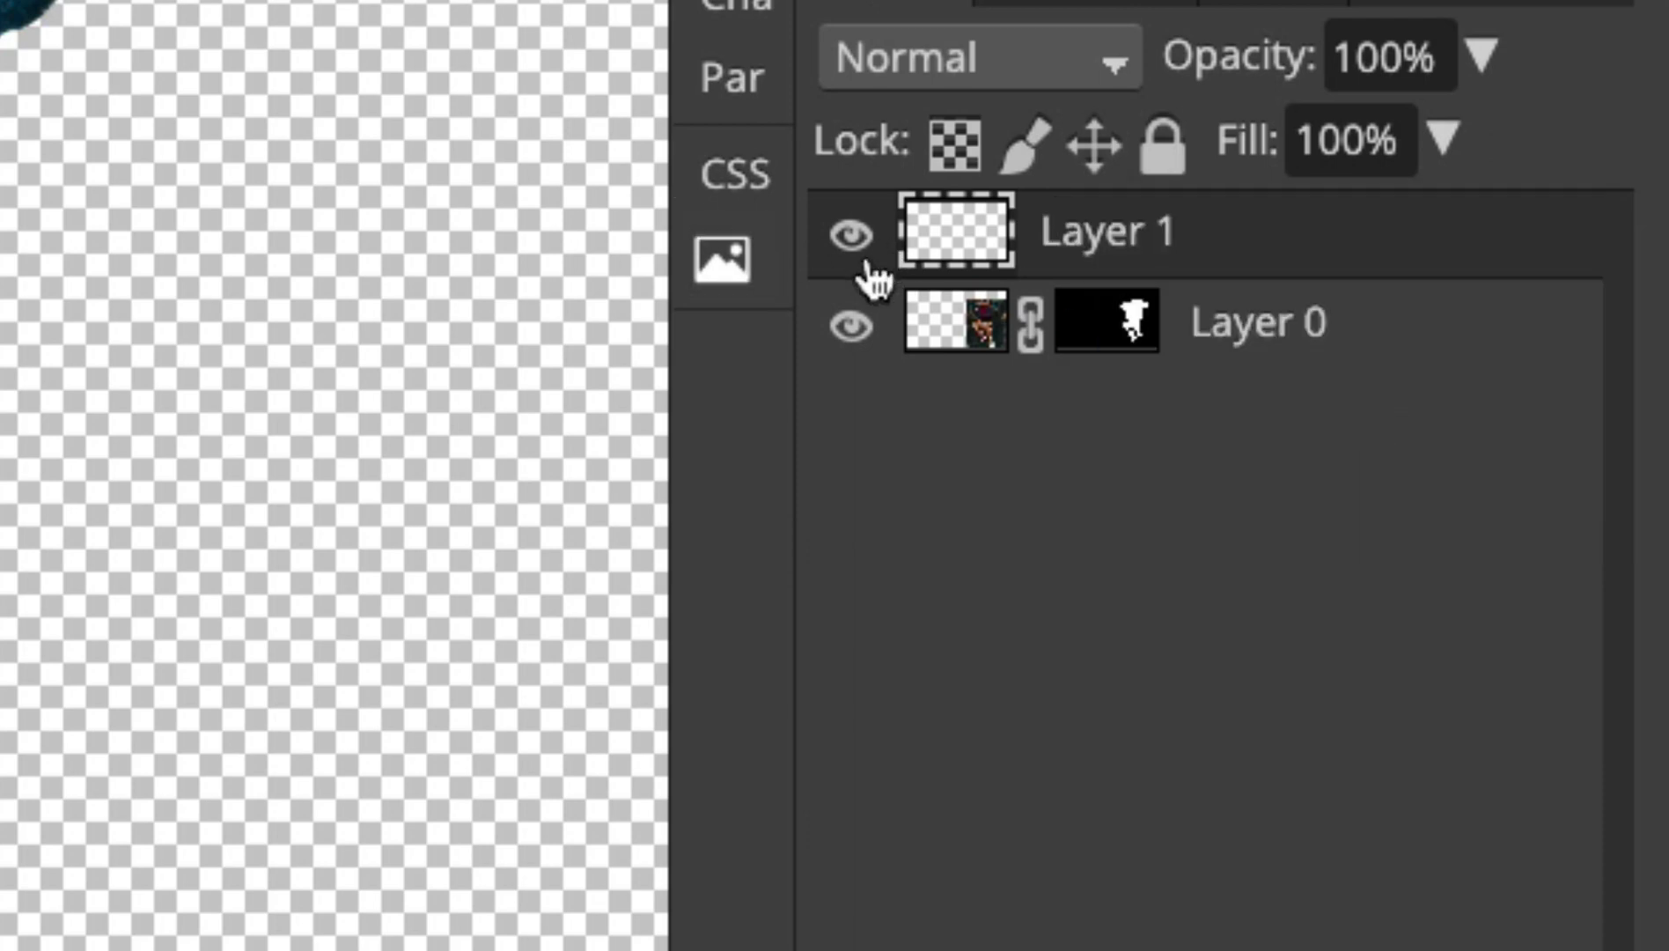
{"action": "left_click", "coordinate": [851, 324]}
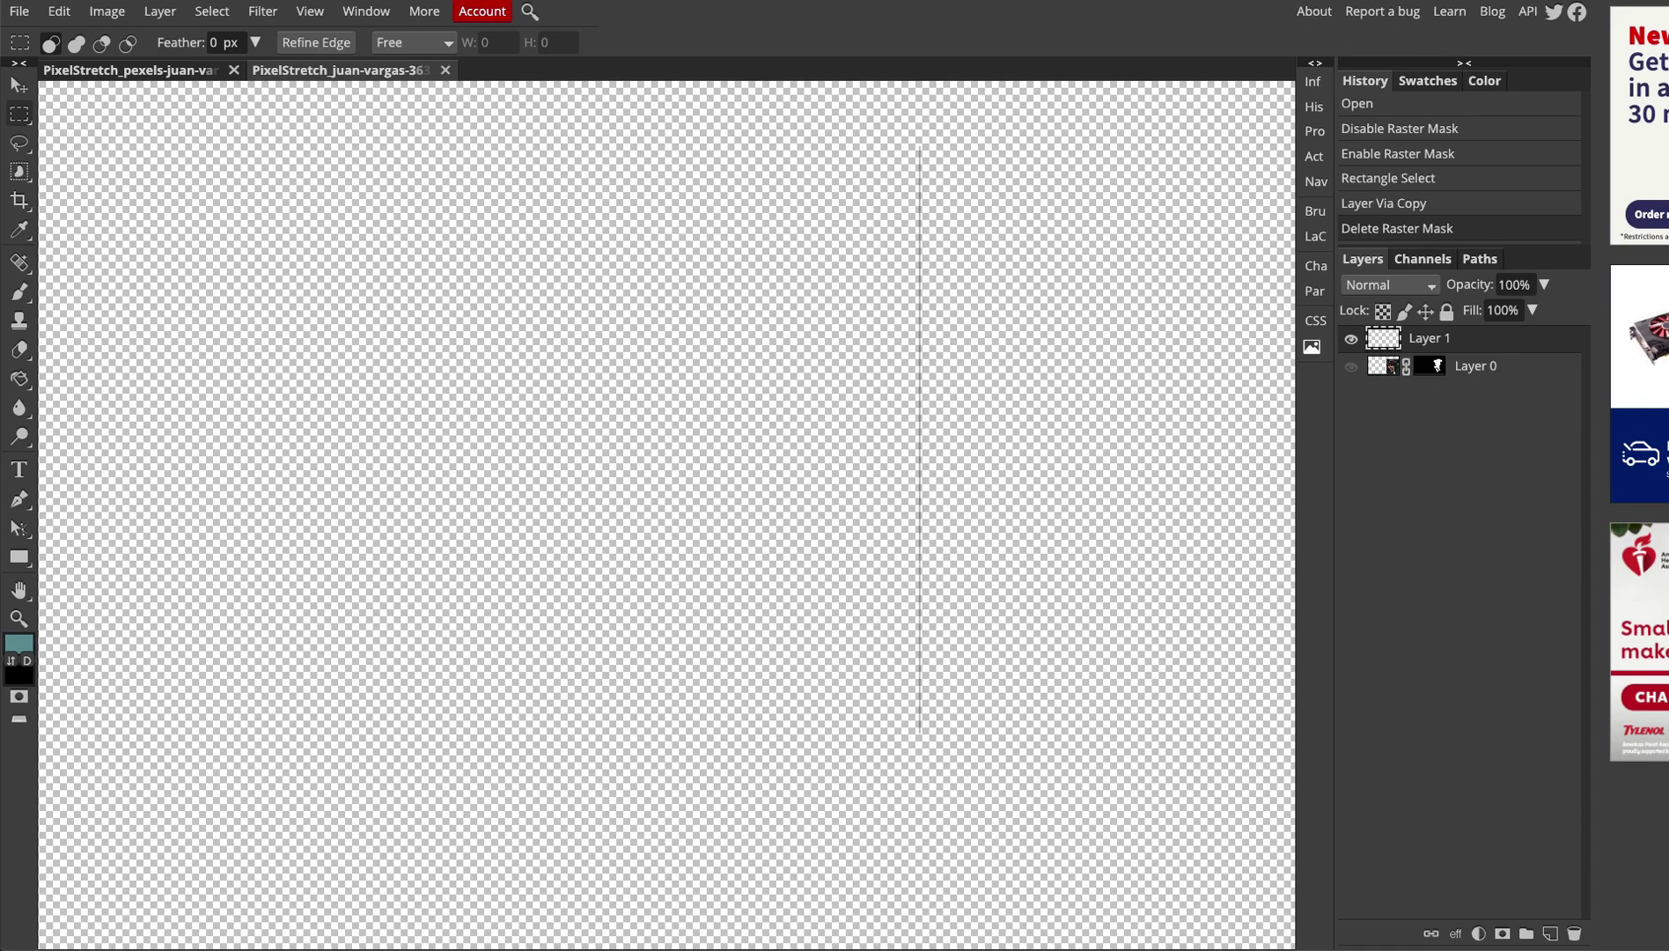
- Stretch the copied strip horizontally with Free Transform into a wide band of stripes reaching the canvas's left edge
{"action": "left_click", "coordinate": [59, 12]}
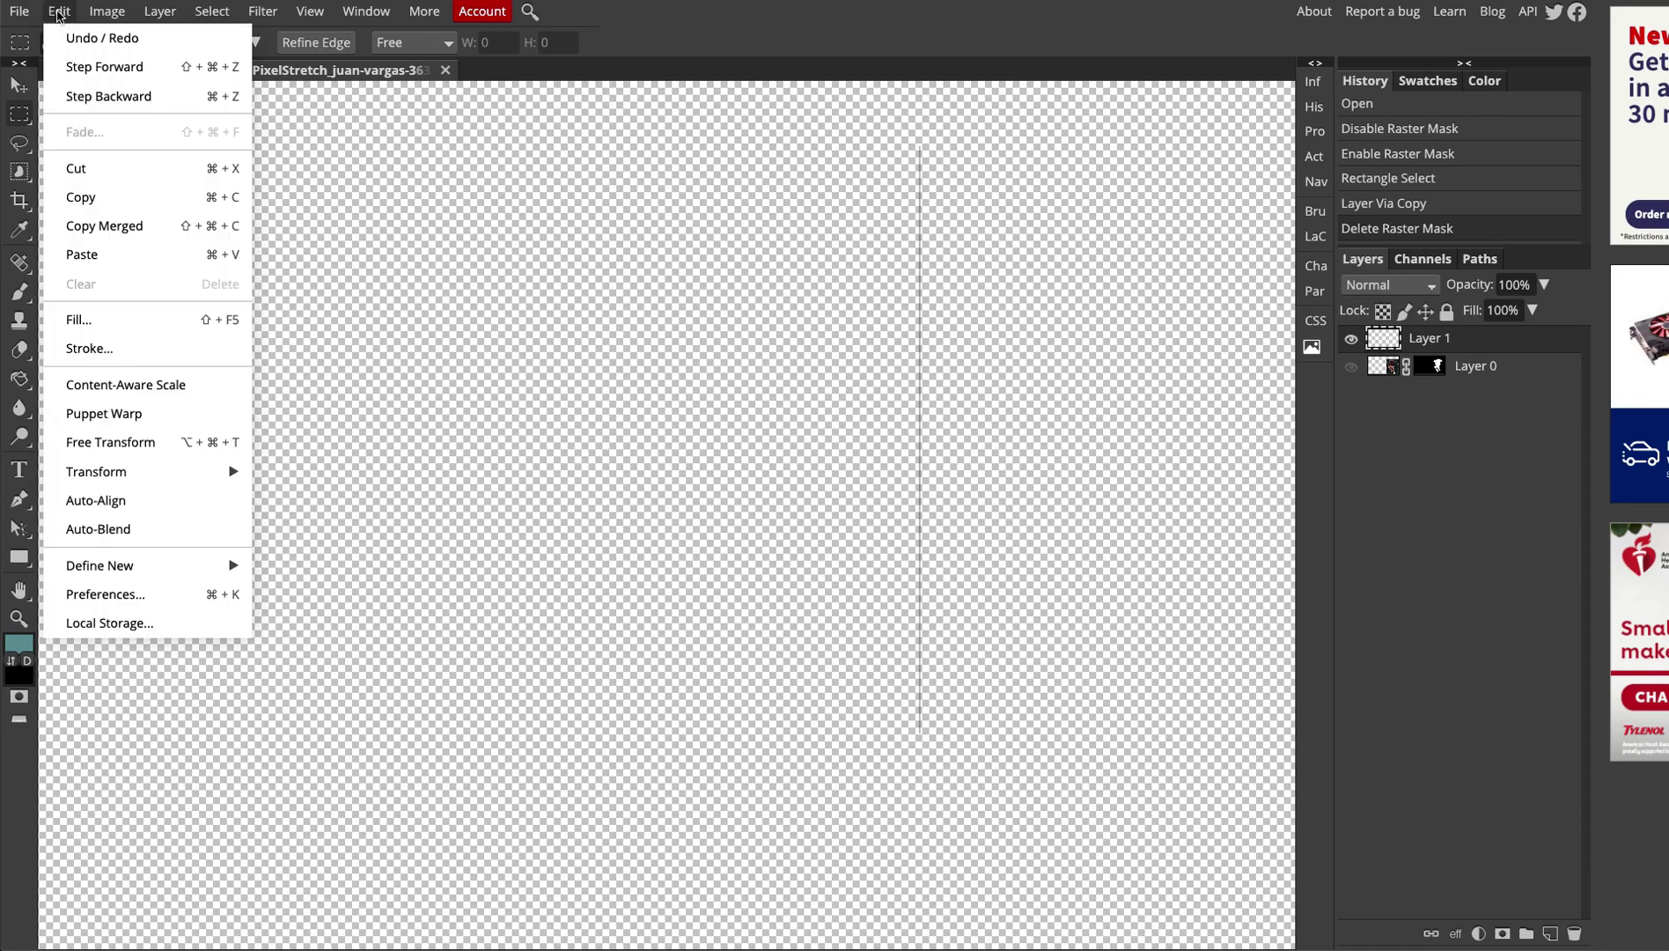
{"action": "left_click", "coordinate": [125, 442]}
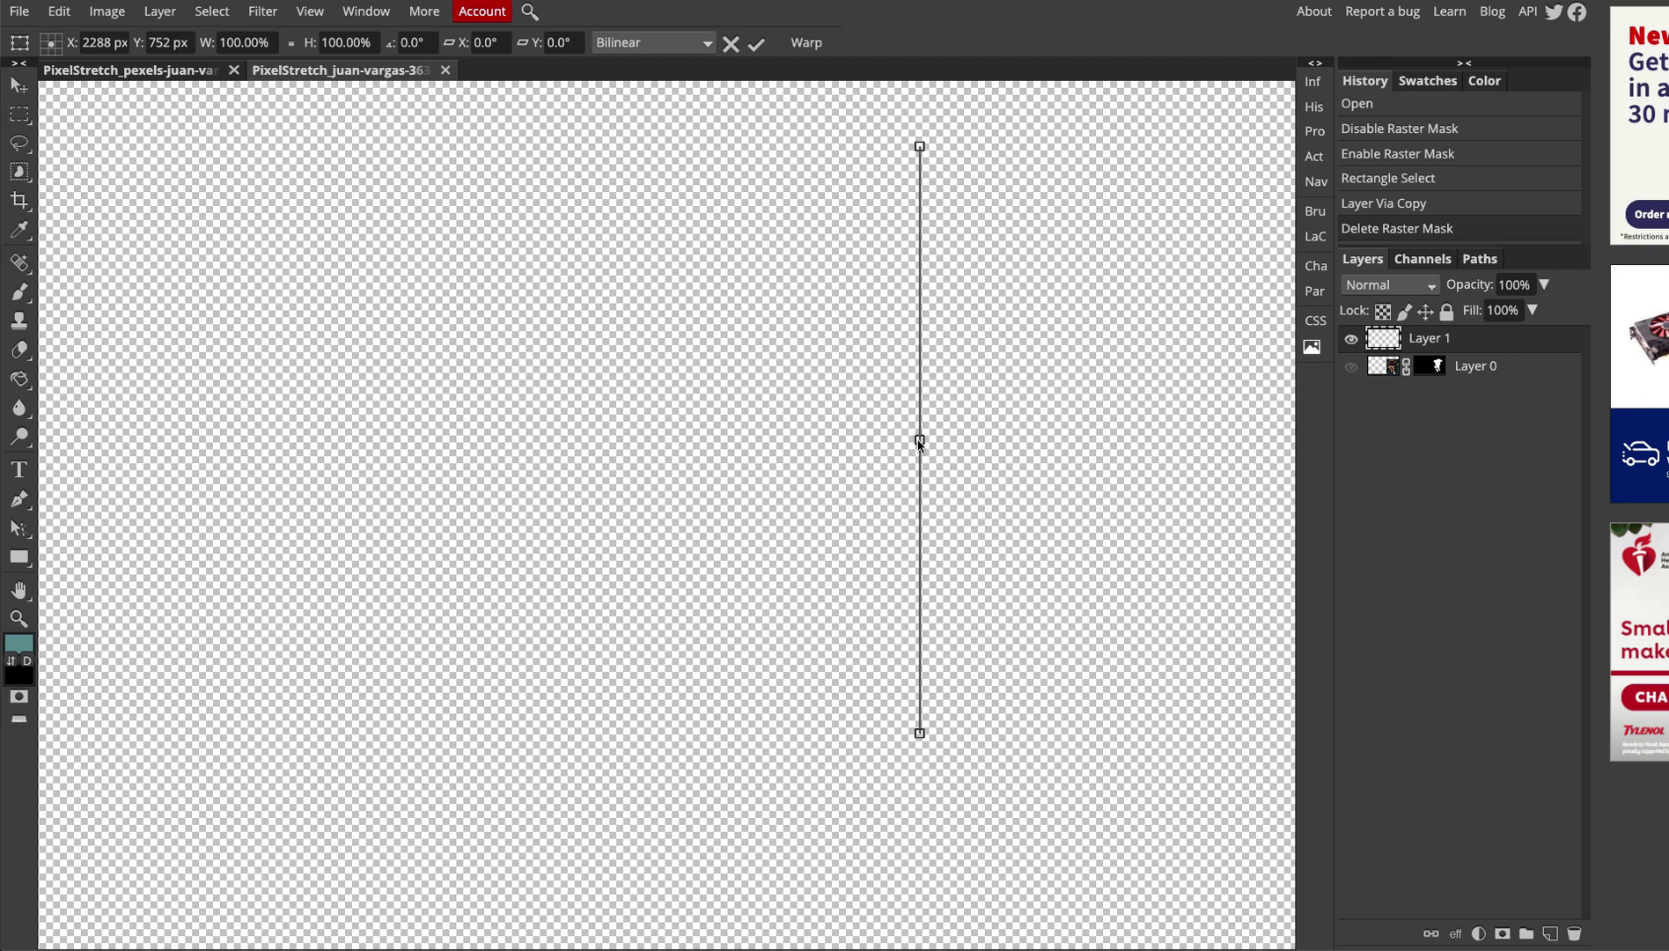
{"action": "left_click_drag", "start_coordinate": [876, 448], "coordinate": [648, 459]}
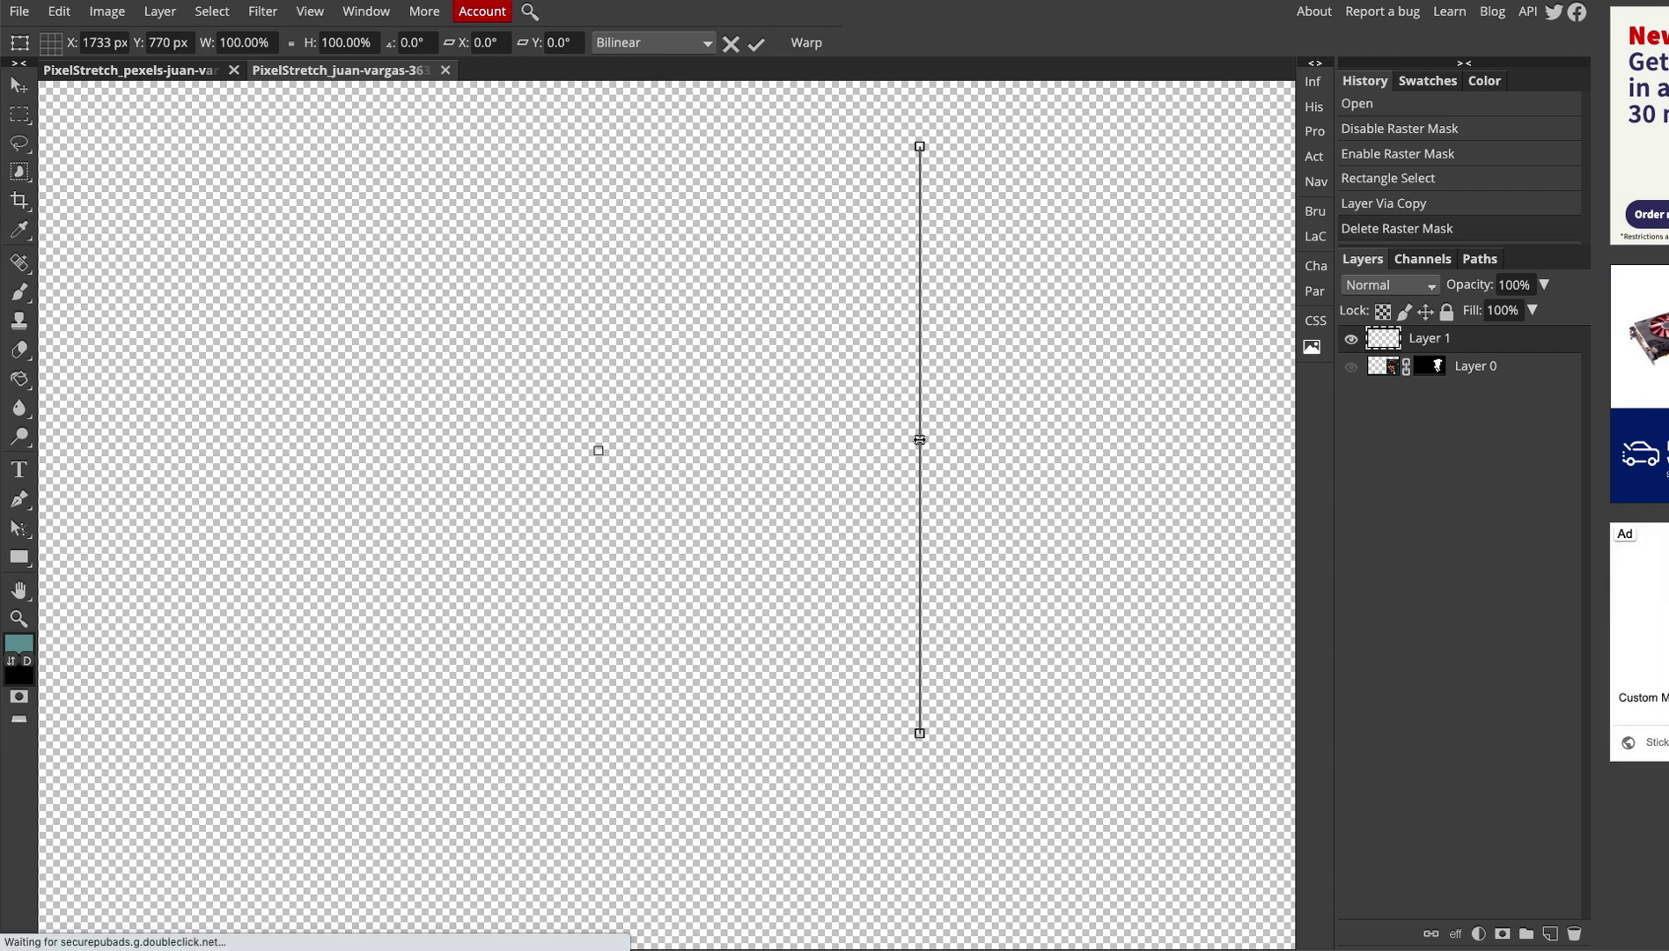
{"action": "left_click_drag", "start_coordinate": [919, 439], "coordinate": [44, 452]}
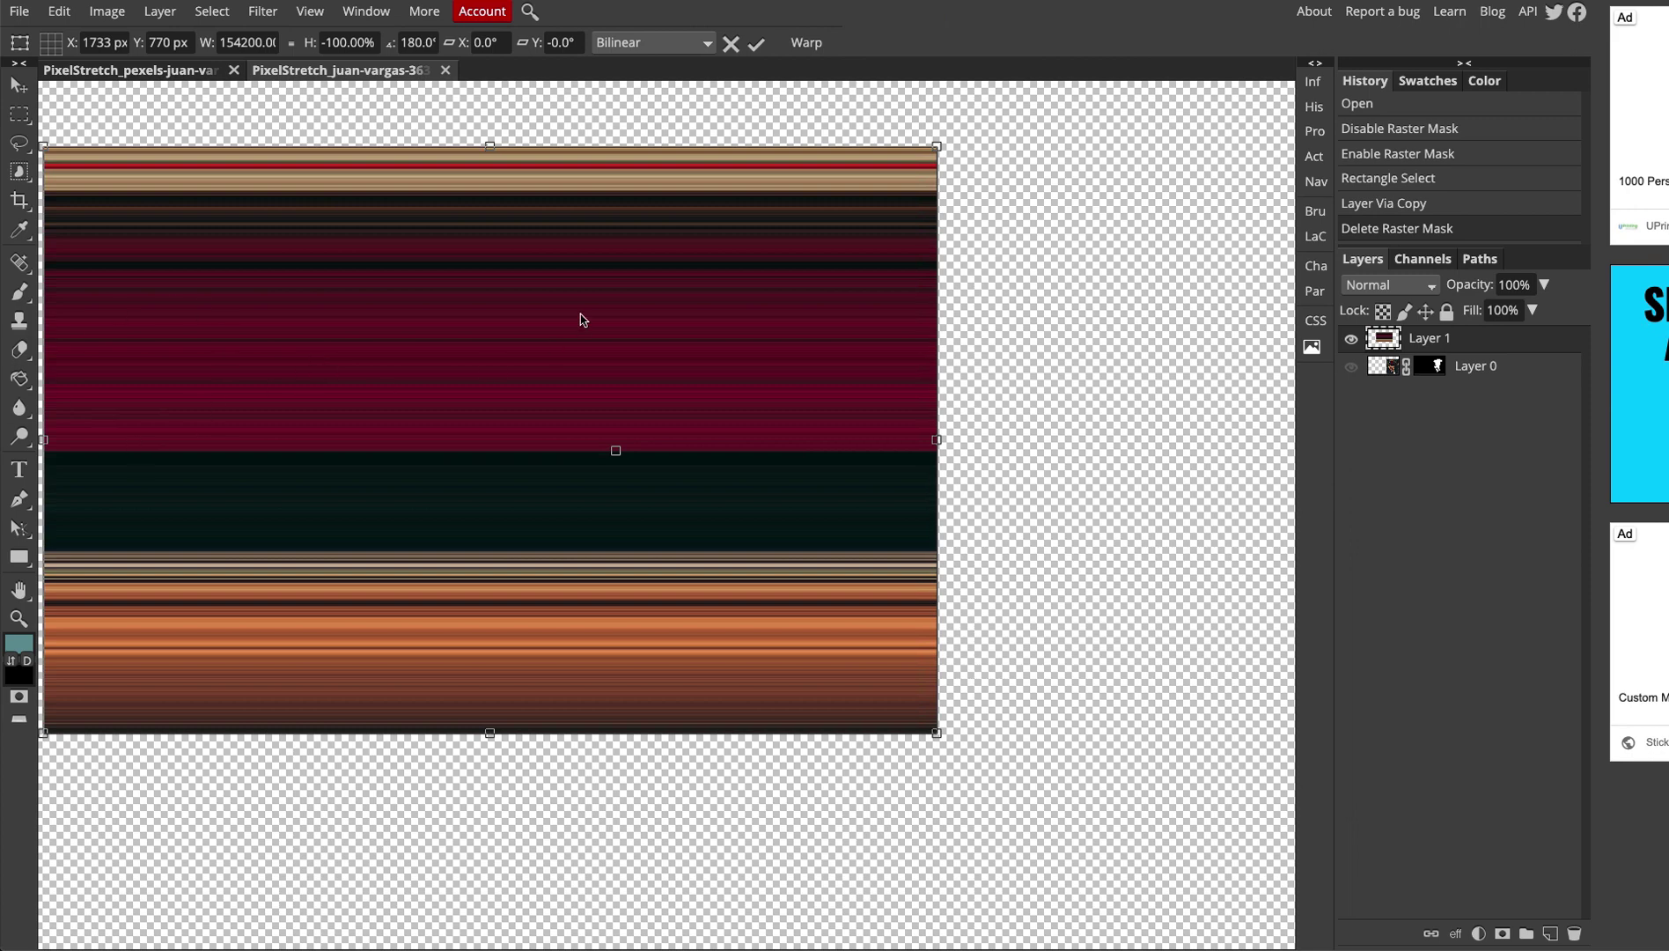
{"action": "left_click", "coordinate": [757, 47]}
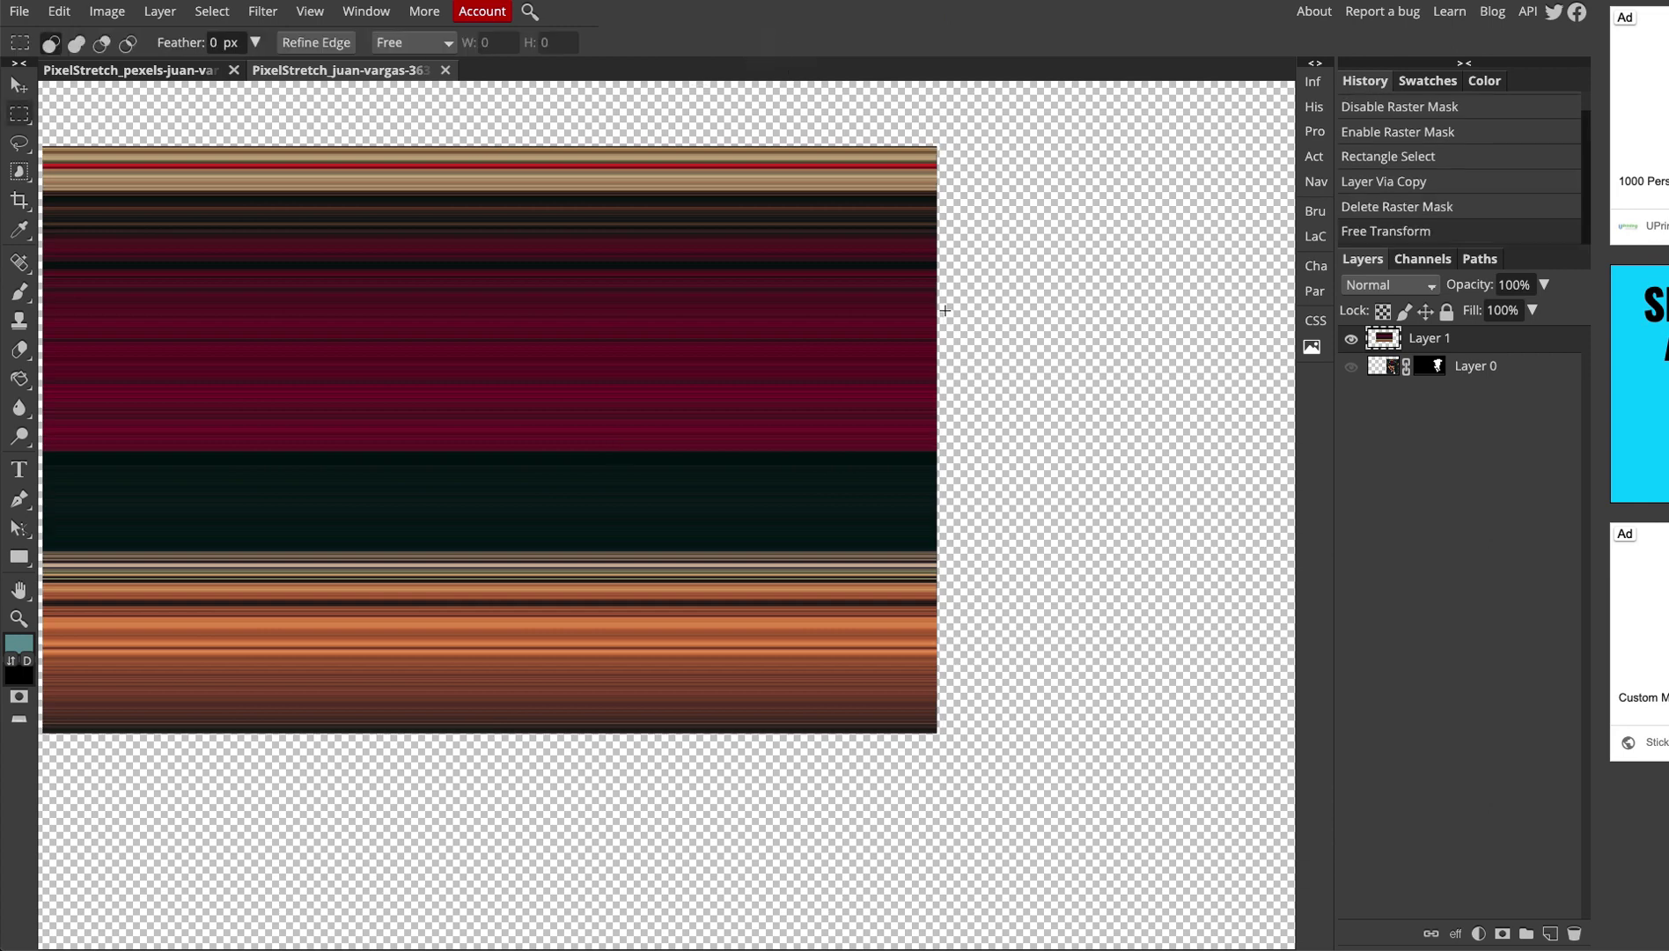
- Show Layer 0 and arrange the layers so the striped Layer 1 sits beneath it
{"action": "left_click_drag", "start_coordinate": [1450, 377], "coordinate": [1511, 349]}
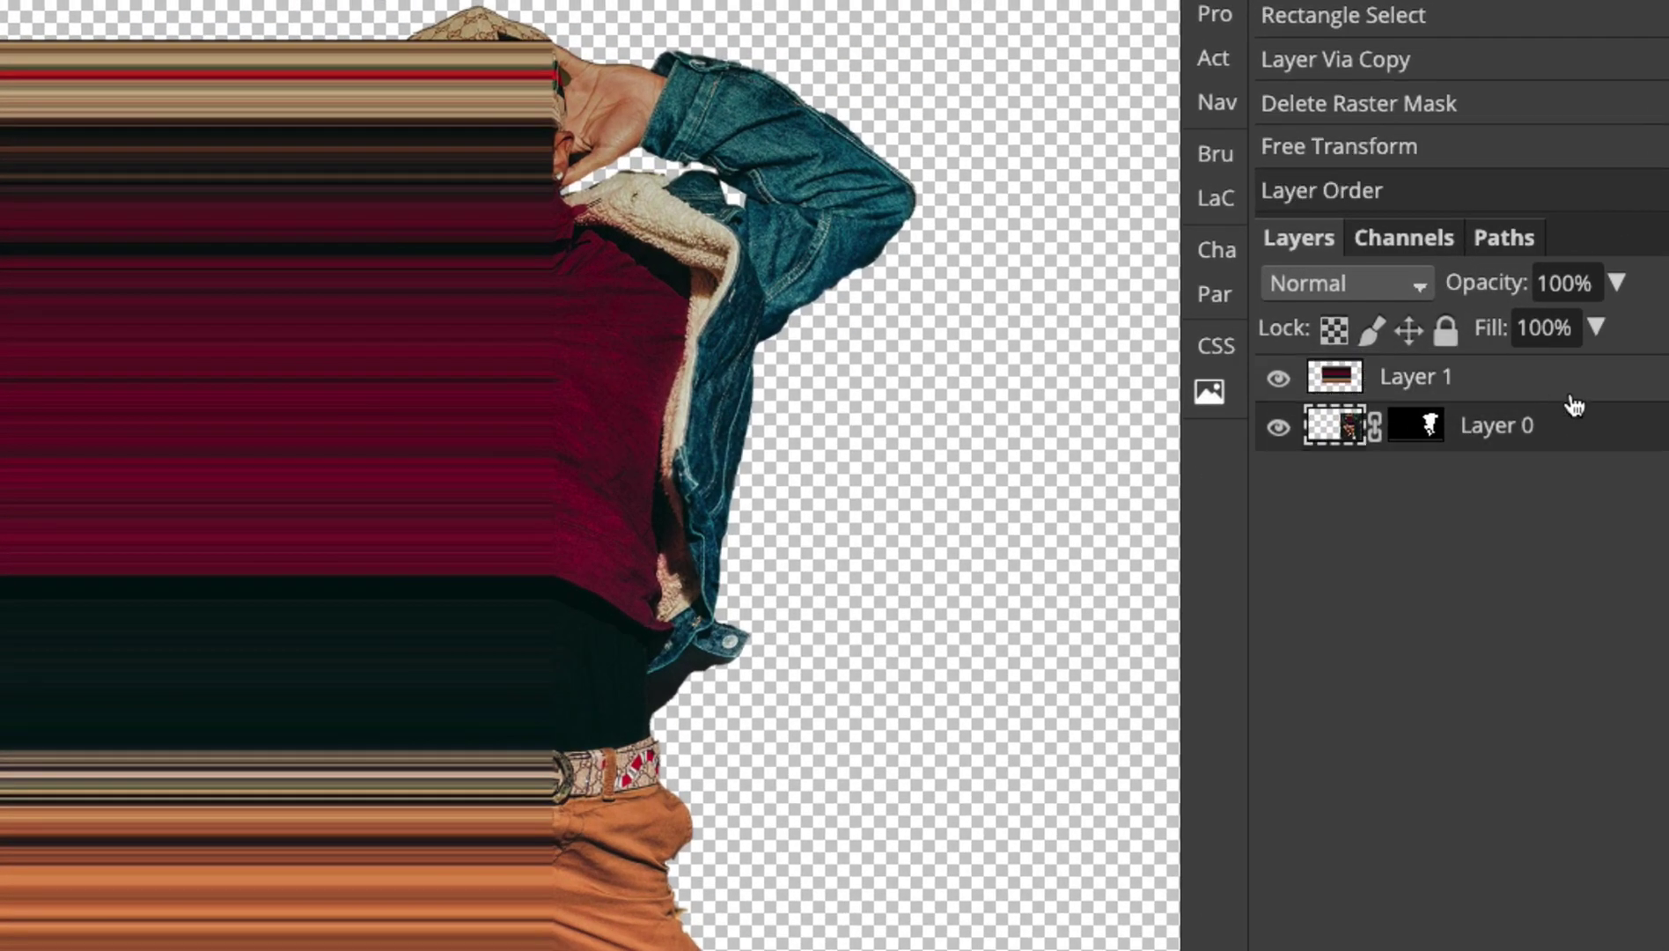
{"action": "left_click_drag", "start_coordinate": [1568, 398], "coordinate": [1567, 453]}
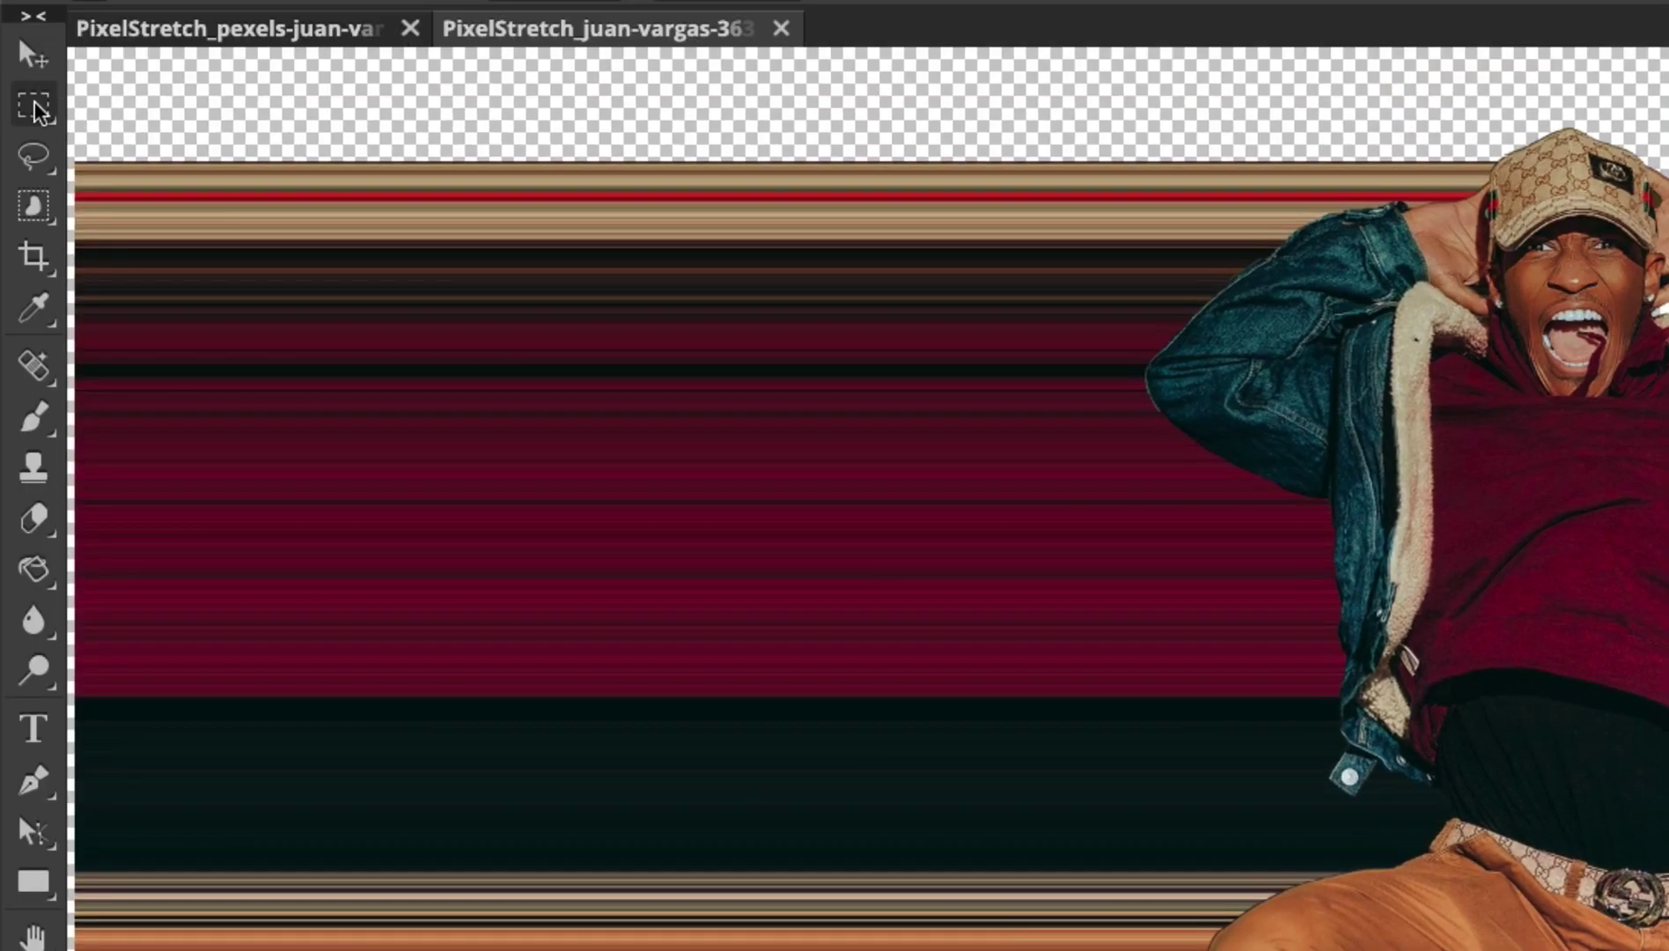
- Select a thin vertical strip about 330 px high through the boot, from the sole up to the trouser cuff
{"action": "left_click", "coordinate": [34, 106]}
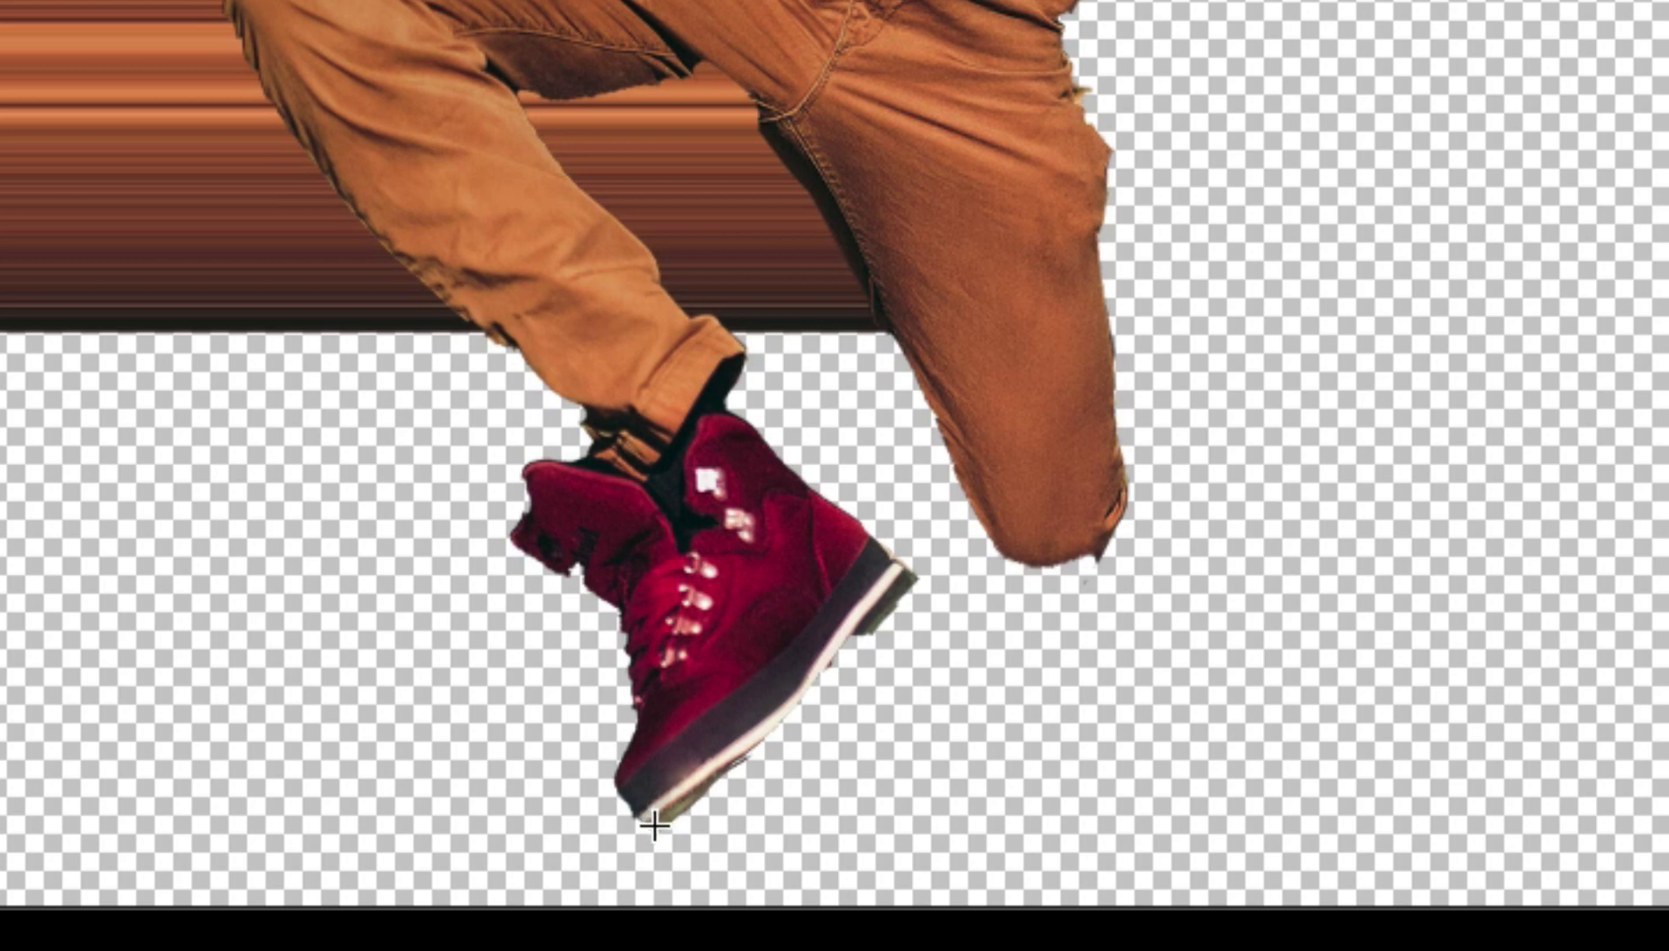
{"action": "left_click_drag", "start_coordinate": [656, 828], "coordinate": [653, 319]}
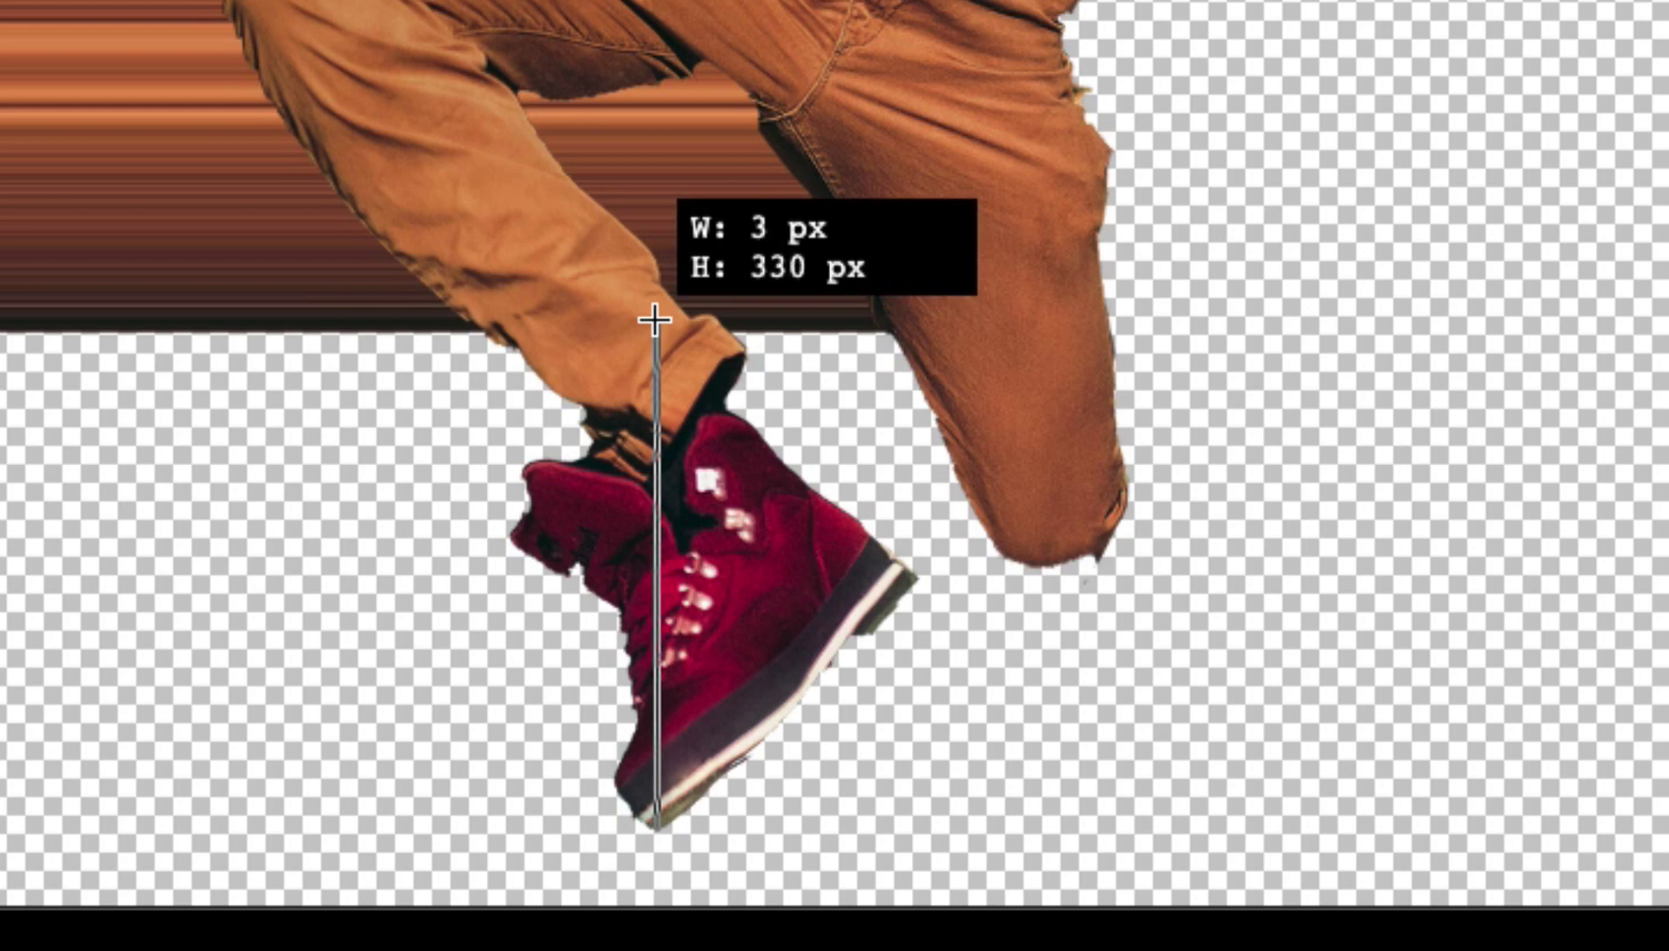
{"action": "left_click_drag", "start_coordinate": [653, 319], "coordinate": [656, 320]}
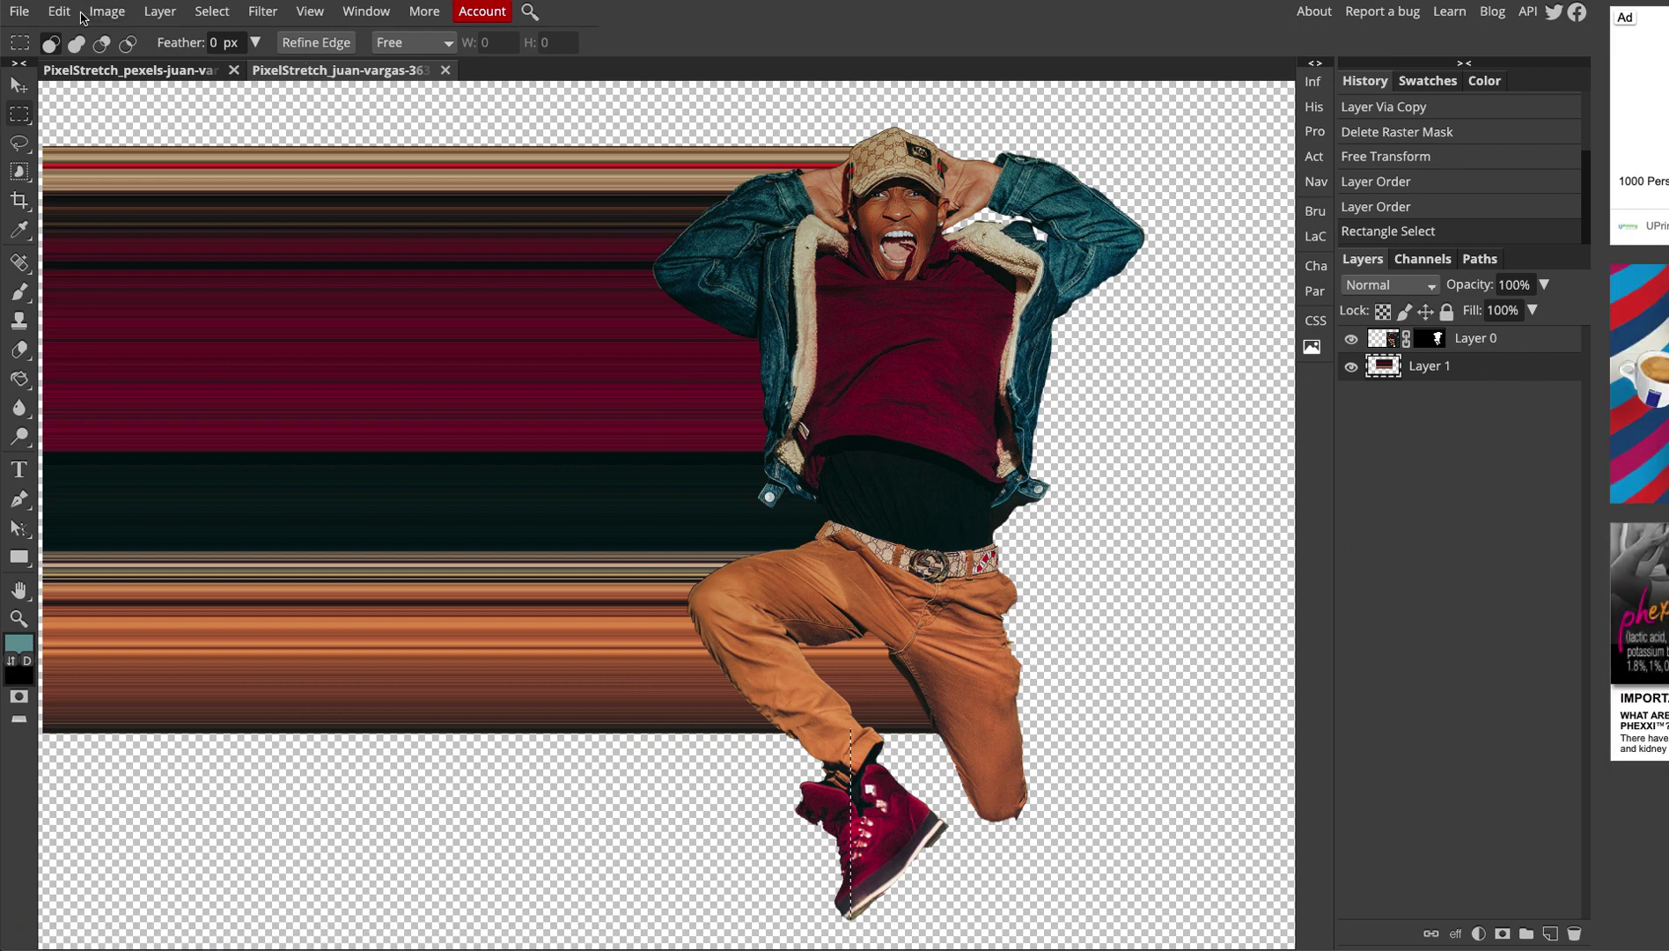
- Rename Layer 0, which holds the cut-out man, as "guy"
{"action": "key", "text": "Delete"}
{"action": "left_click", "coordinate": [1398, 337]}
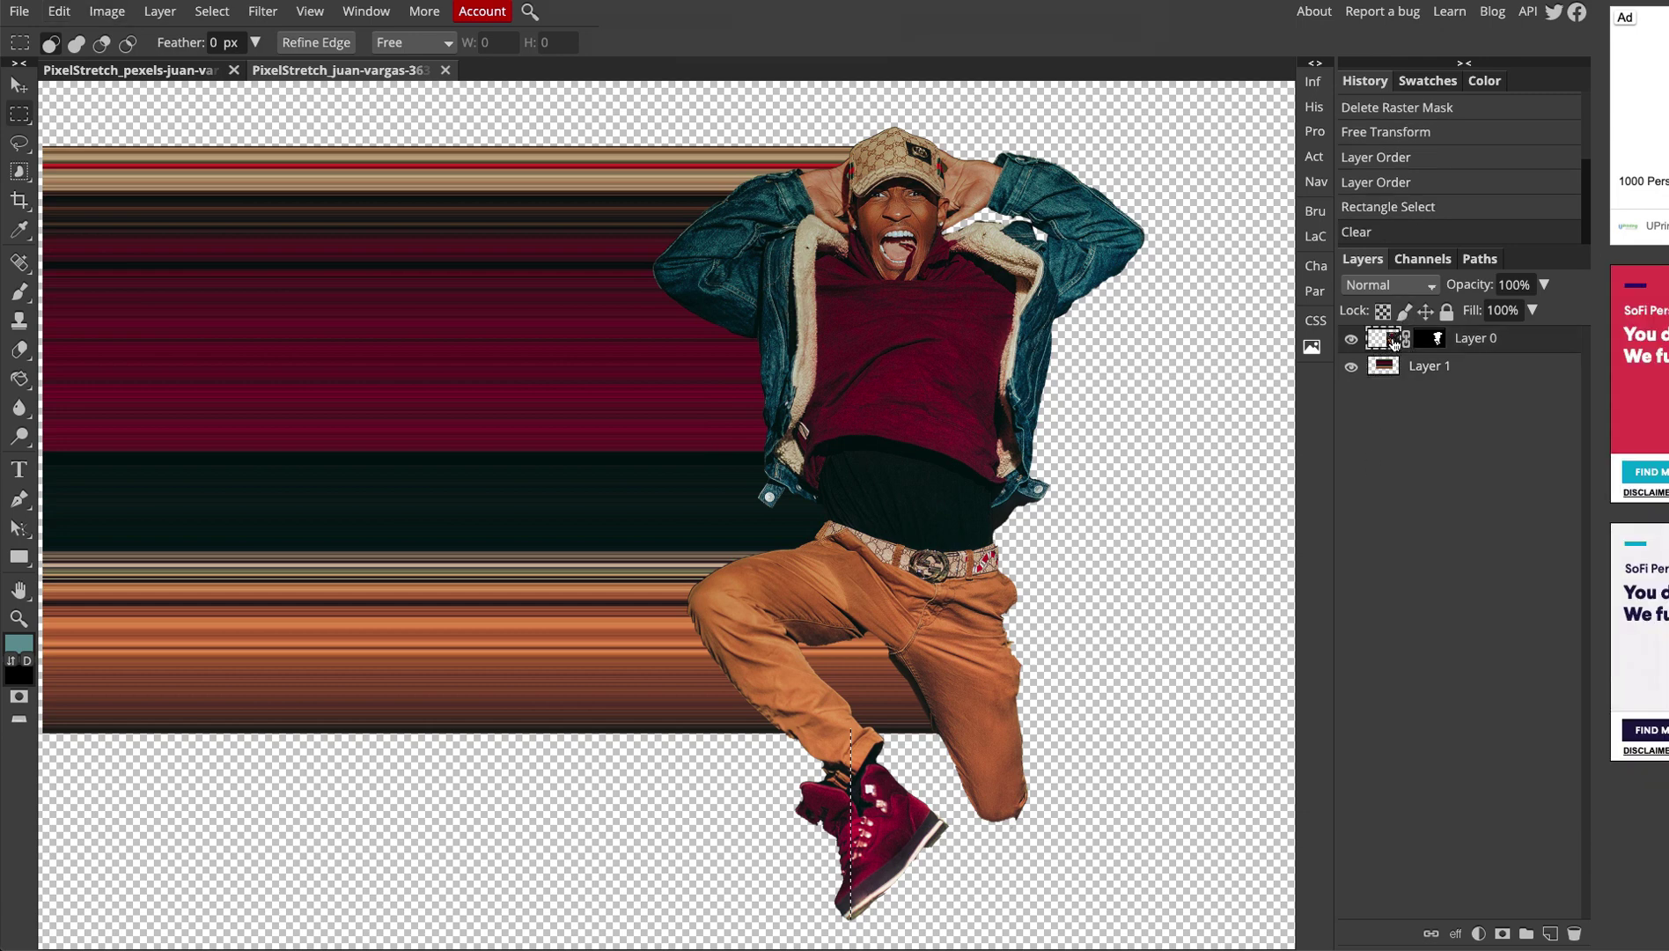
{"action": "double_click", "coordinate": [1473, 339]}
{"action": "type", "text": "guy"}
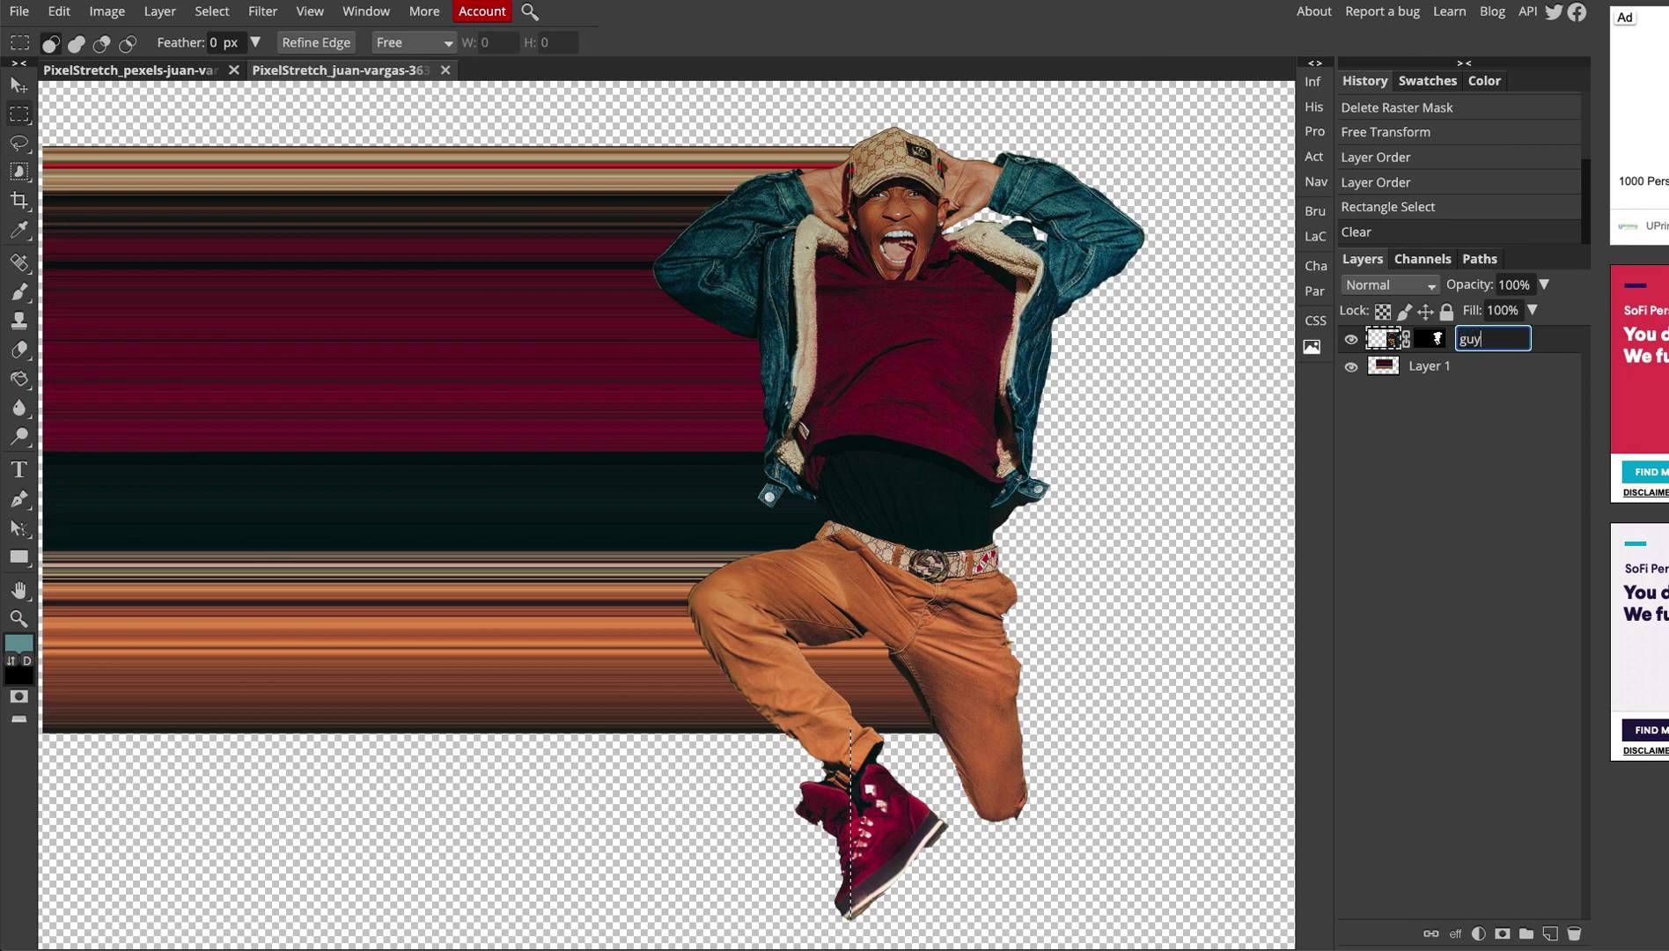
{"action": "key", "text": "Return"}
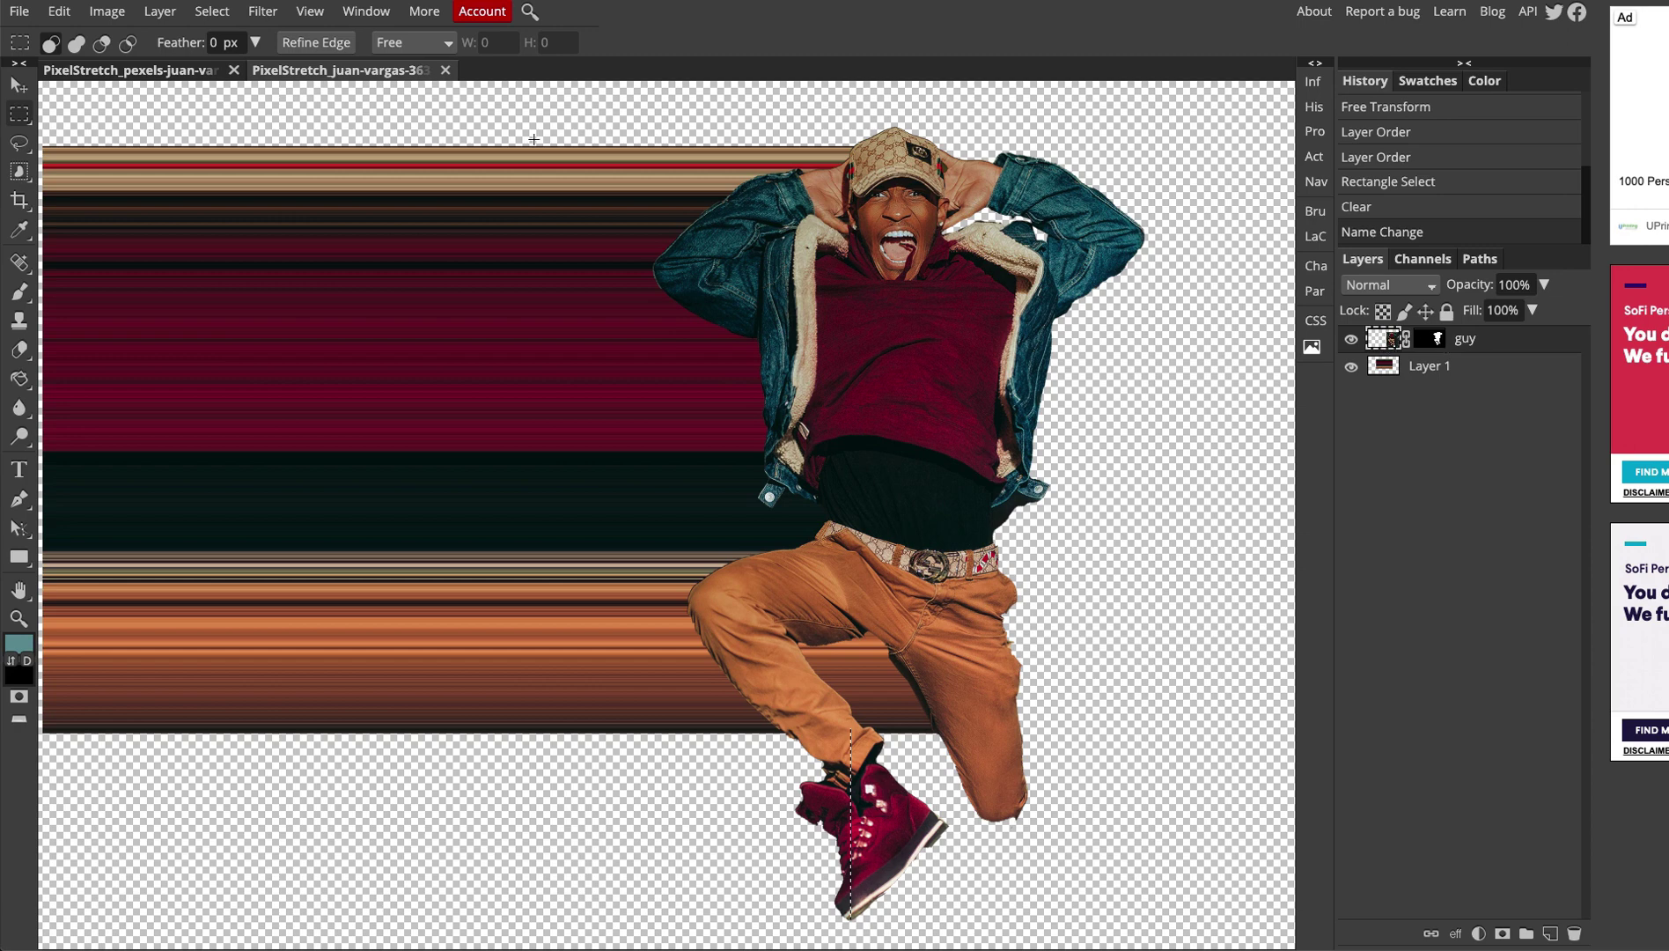
- Copy the selected boot strip from the guy layer and paste it onto a new layer
{"action": "left_click", "coordinate": [59, 10]}
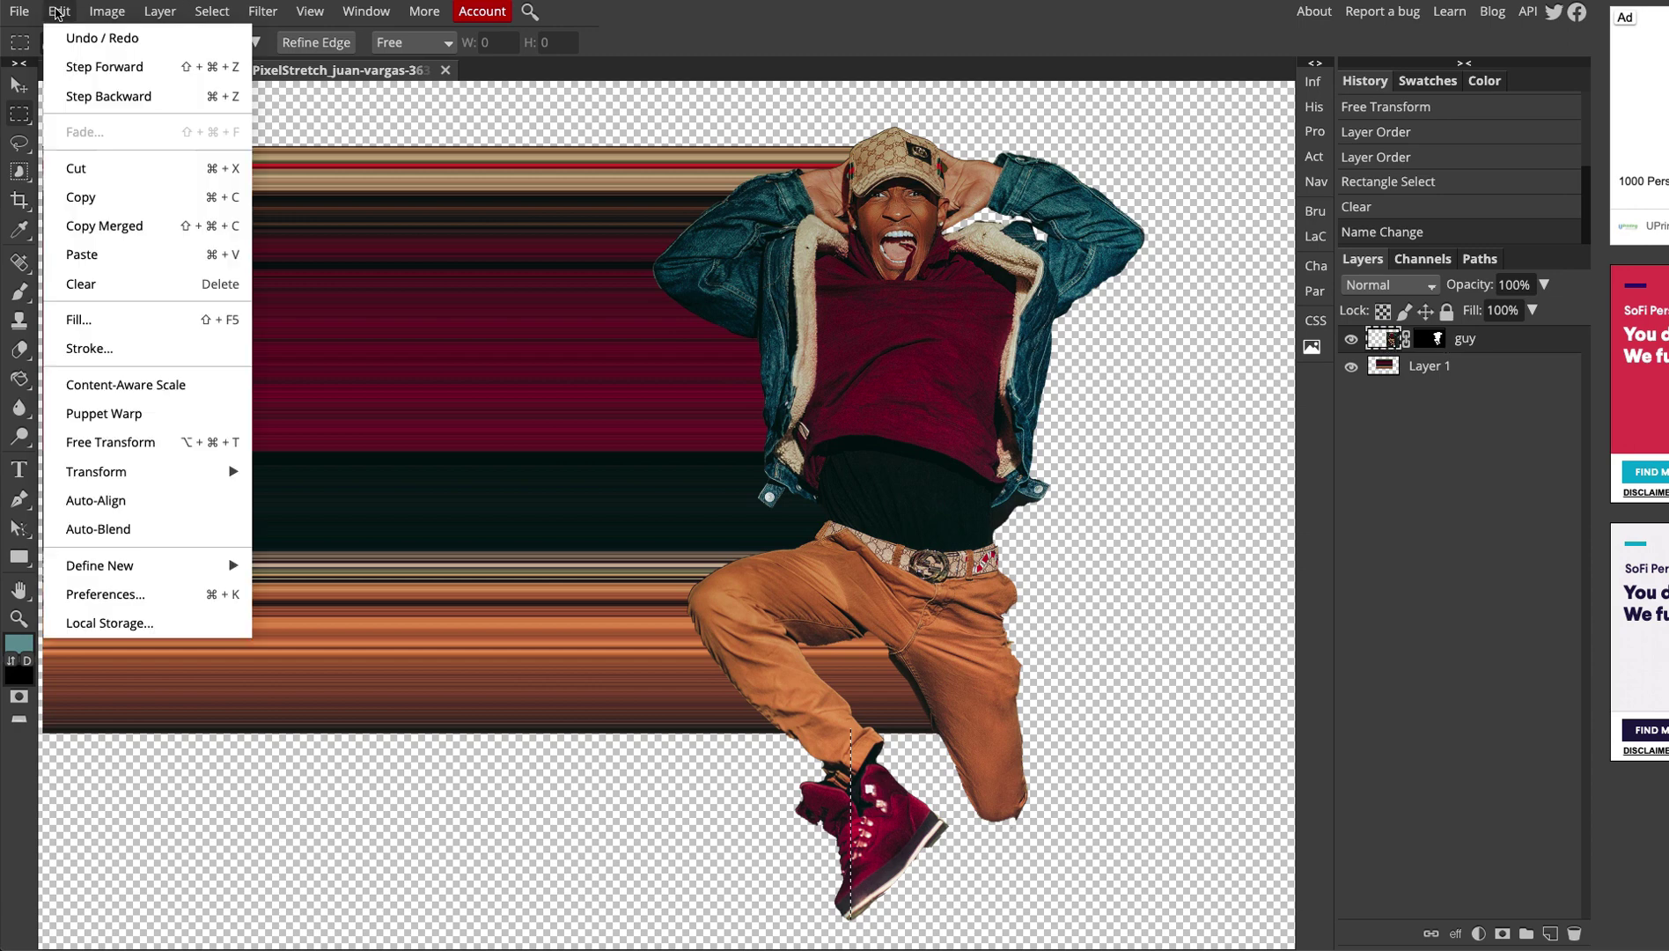
{"action": "left_click", "coordinate": [81, 196]}
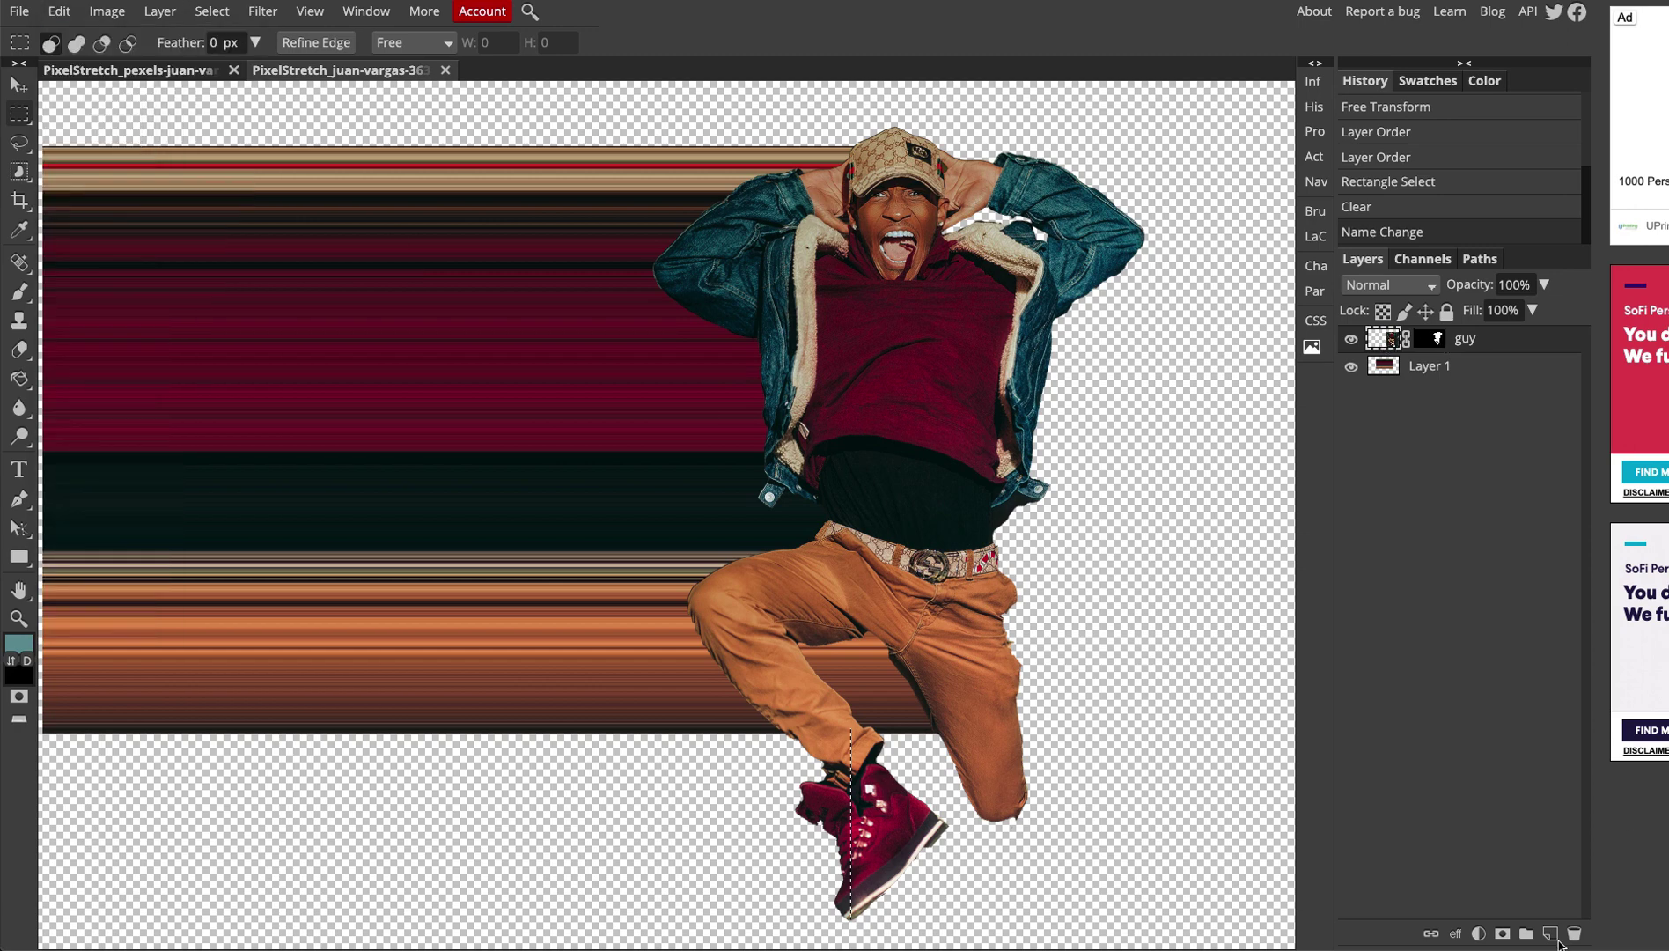
{"action": "left_click", "coordinate": [1552, 936]}
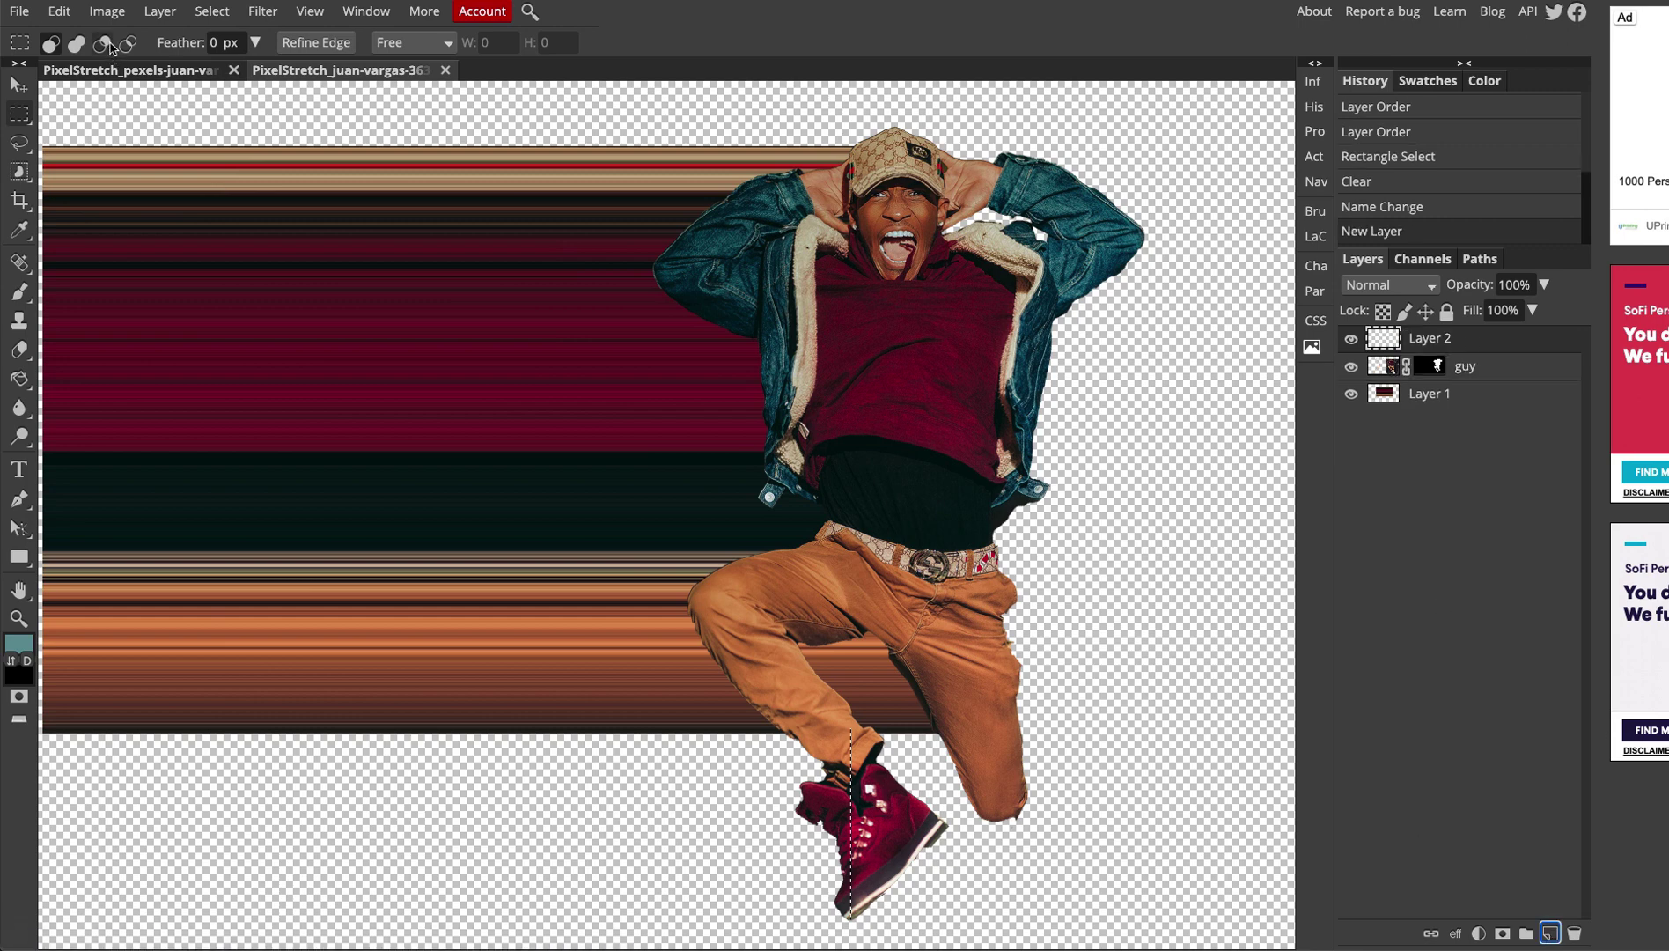
{"action": "left_click", "coordinate": [59, 10]}
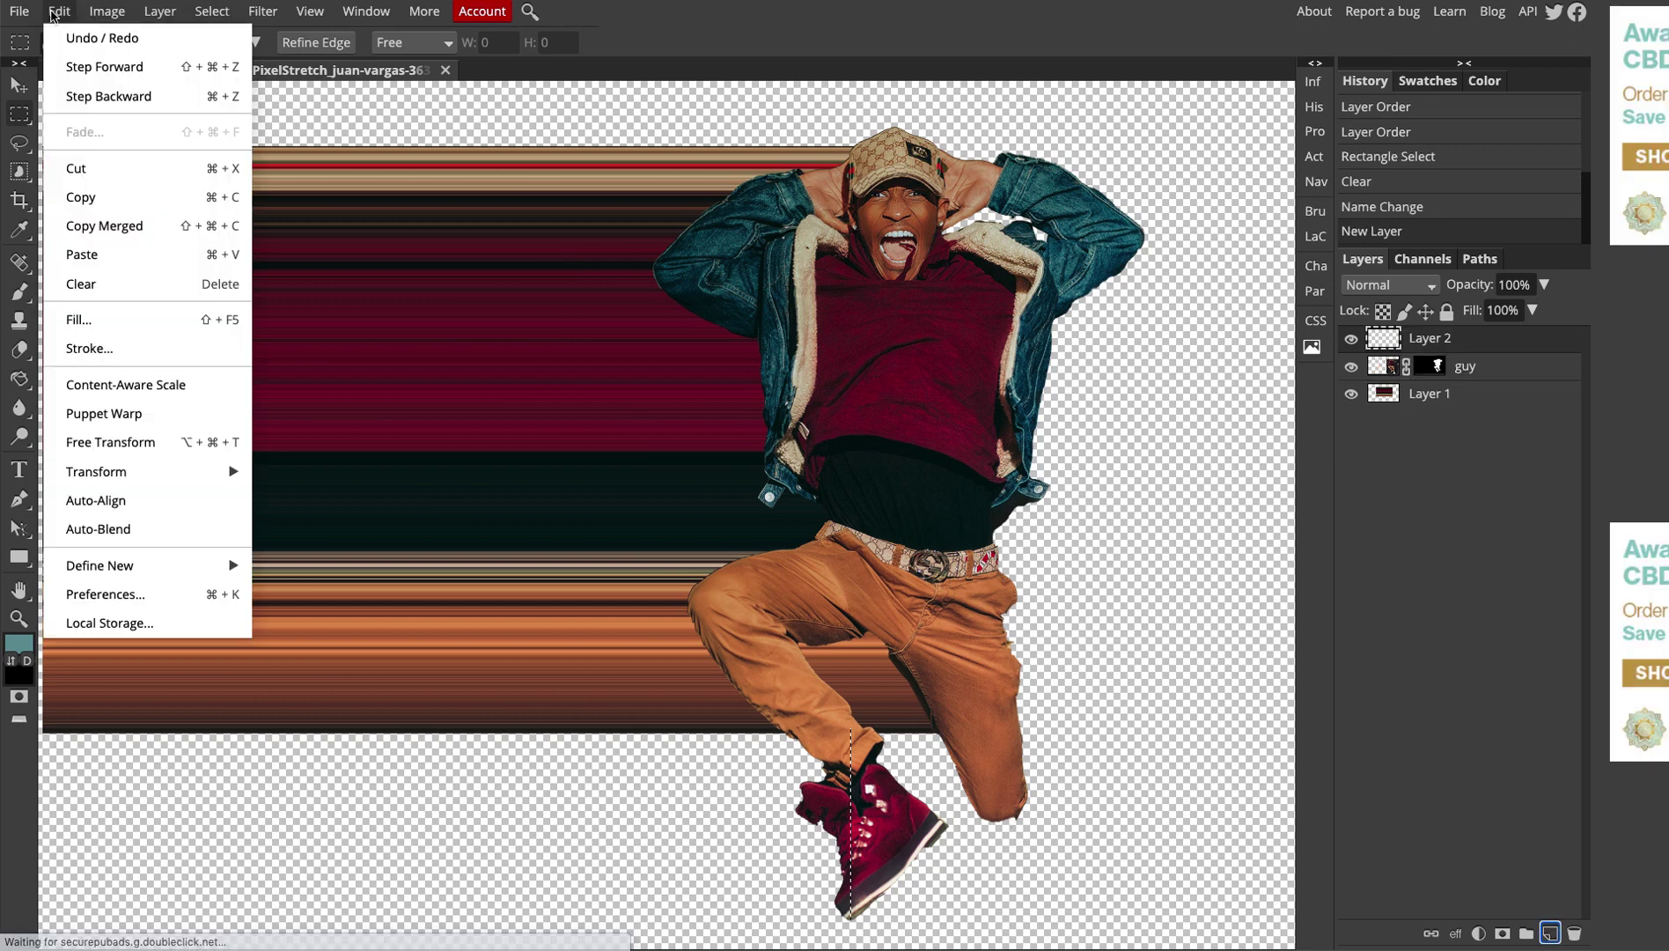
{"action": "left_click", "coordinate": [115, 253]}
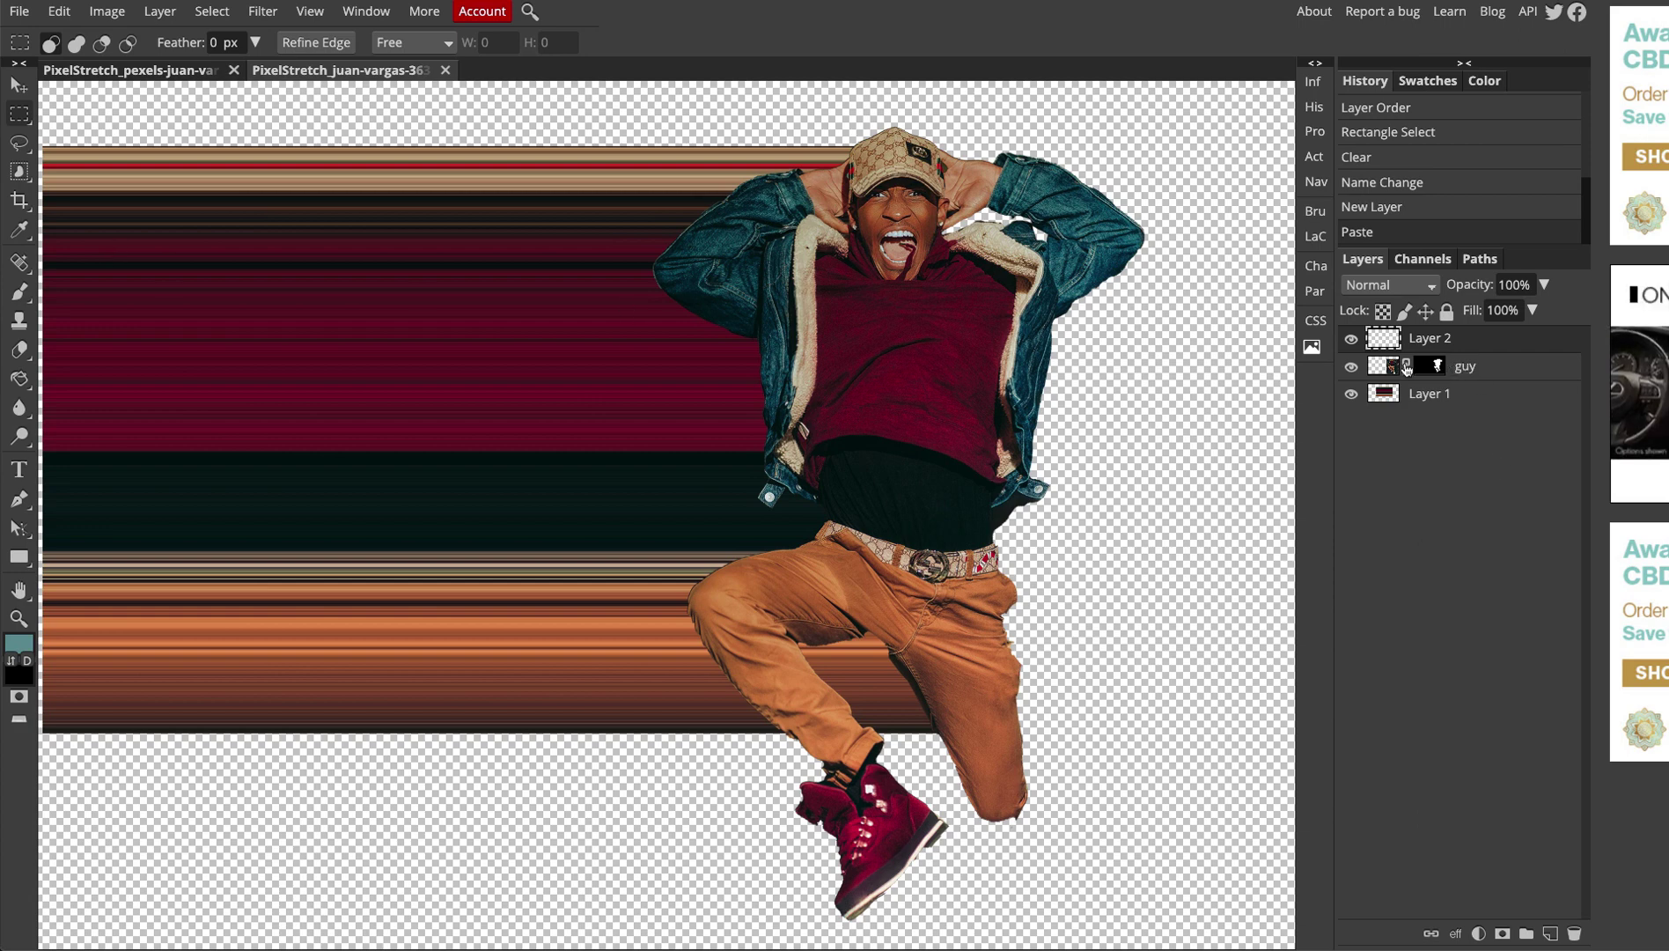
- Hide the guy layer and Layer 1, and stretch the pasted boot strip with Free Transform to the canvas's left edge
{"action": "left_click", "coordinate": [1351, 366]}
{"action": "left_click", "coordinate": [1351, 396]}
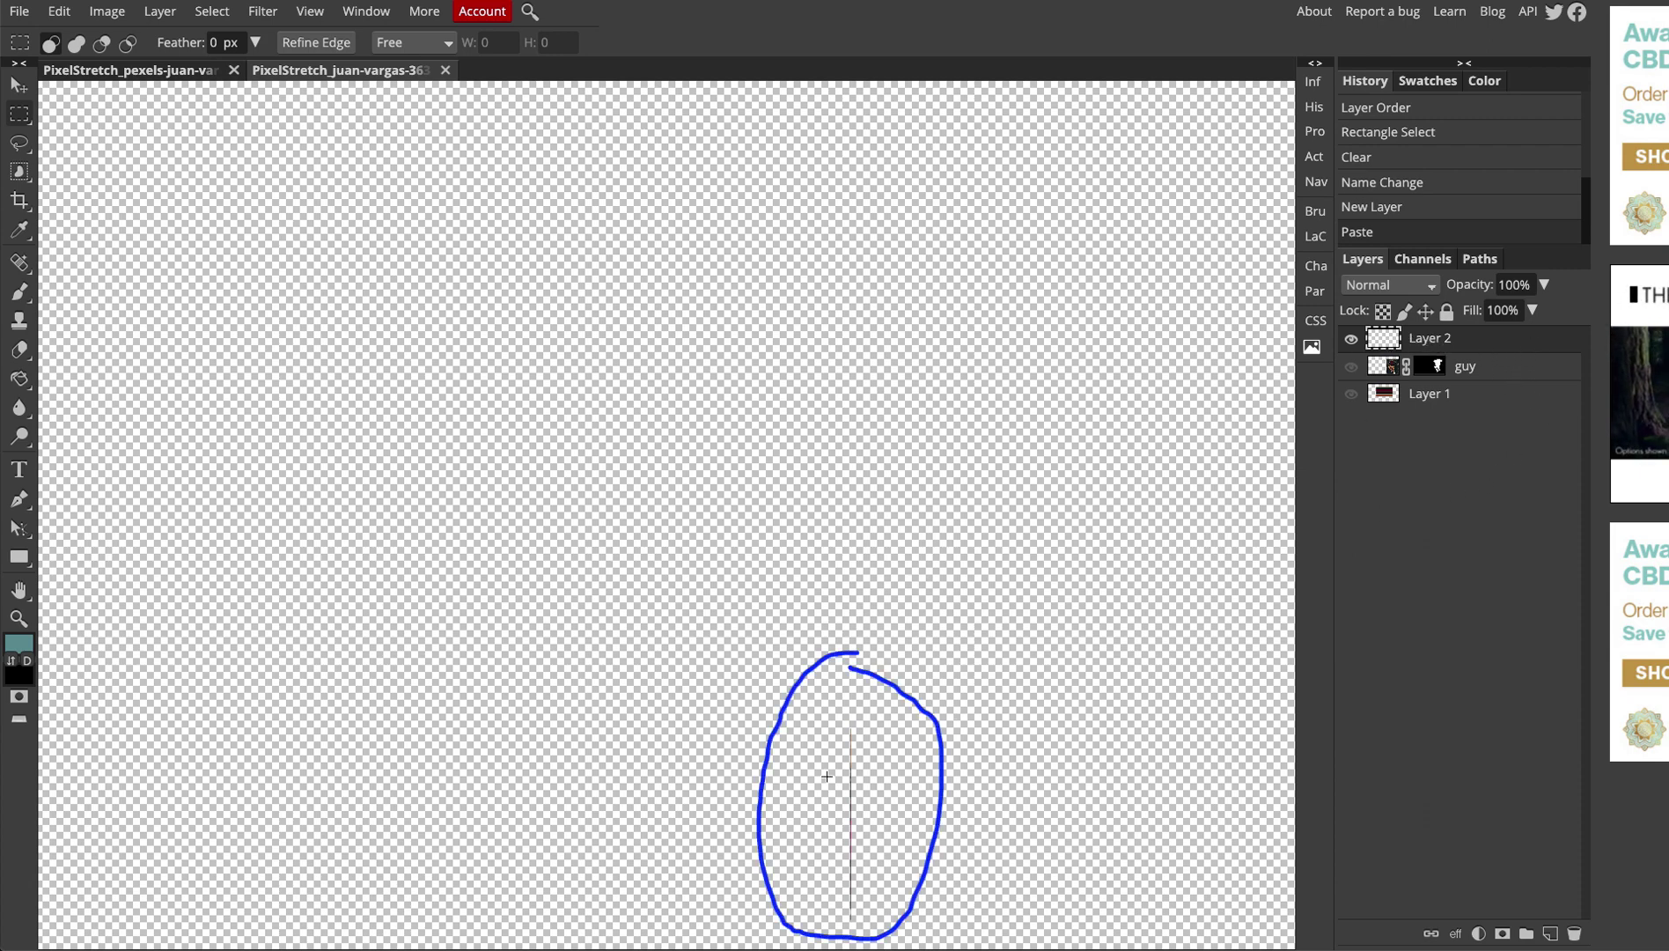
{"action": "scroll", "coordinate": [805, 720], "scroll_direction": "down", "scroll_amount": 1}
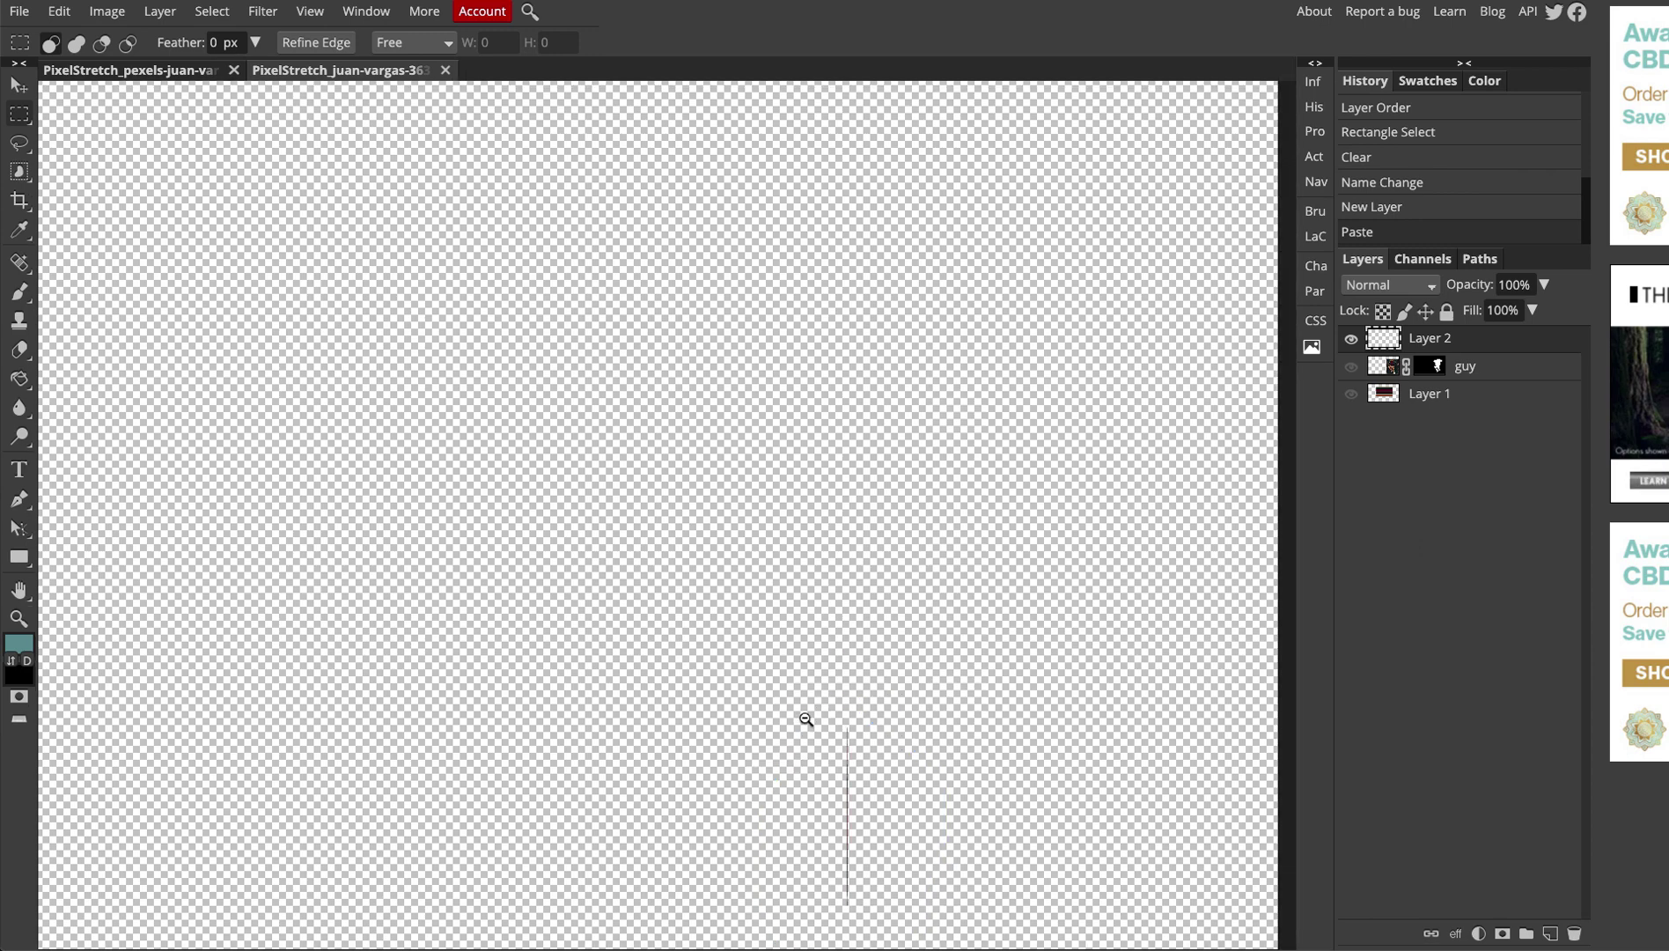
{"action": "left_click_drag", "start_coordinate": [716, 720], "coordinate": [927, 593]}
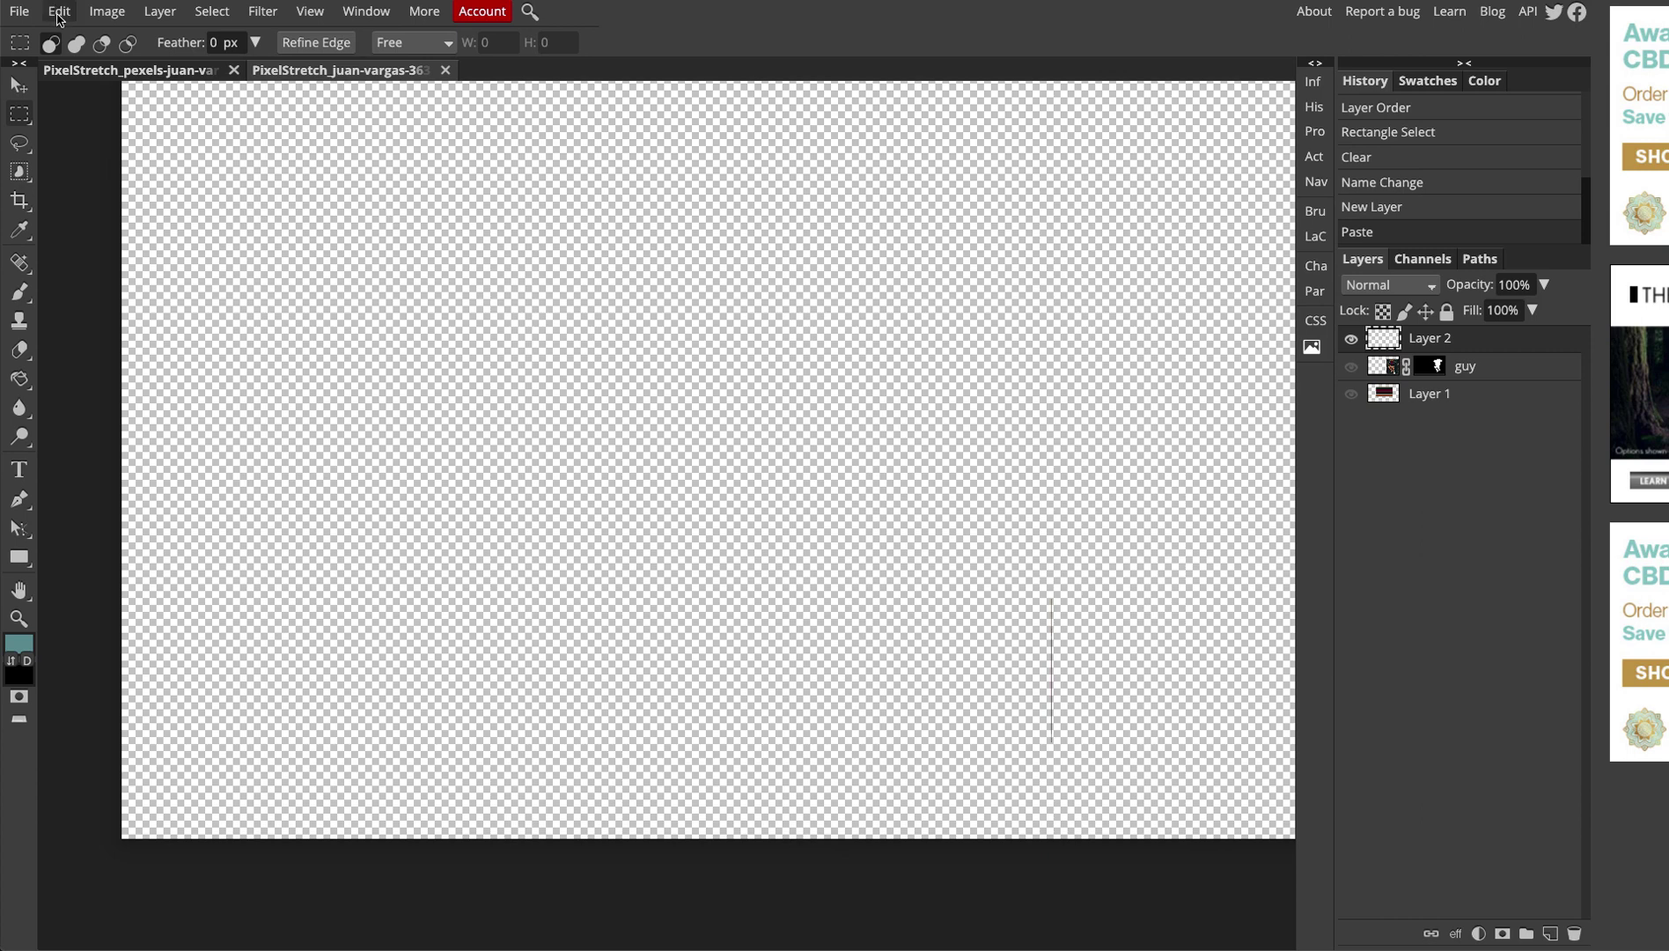
{"action": "key", "text": "ctrl+t"}
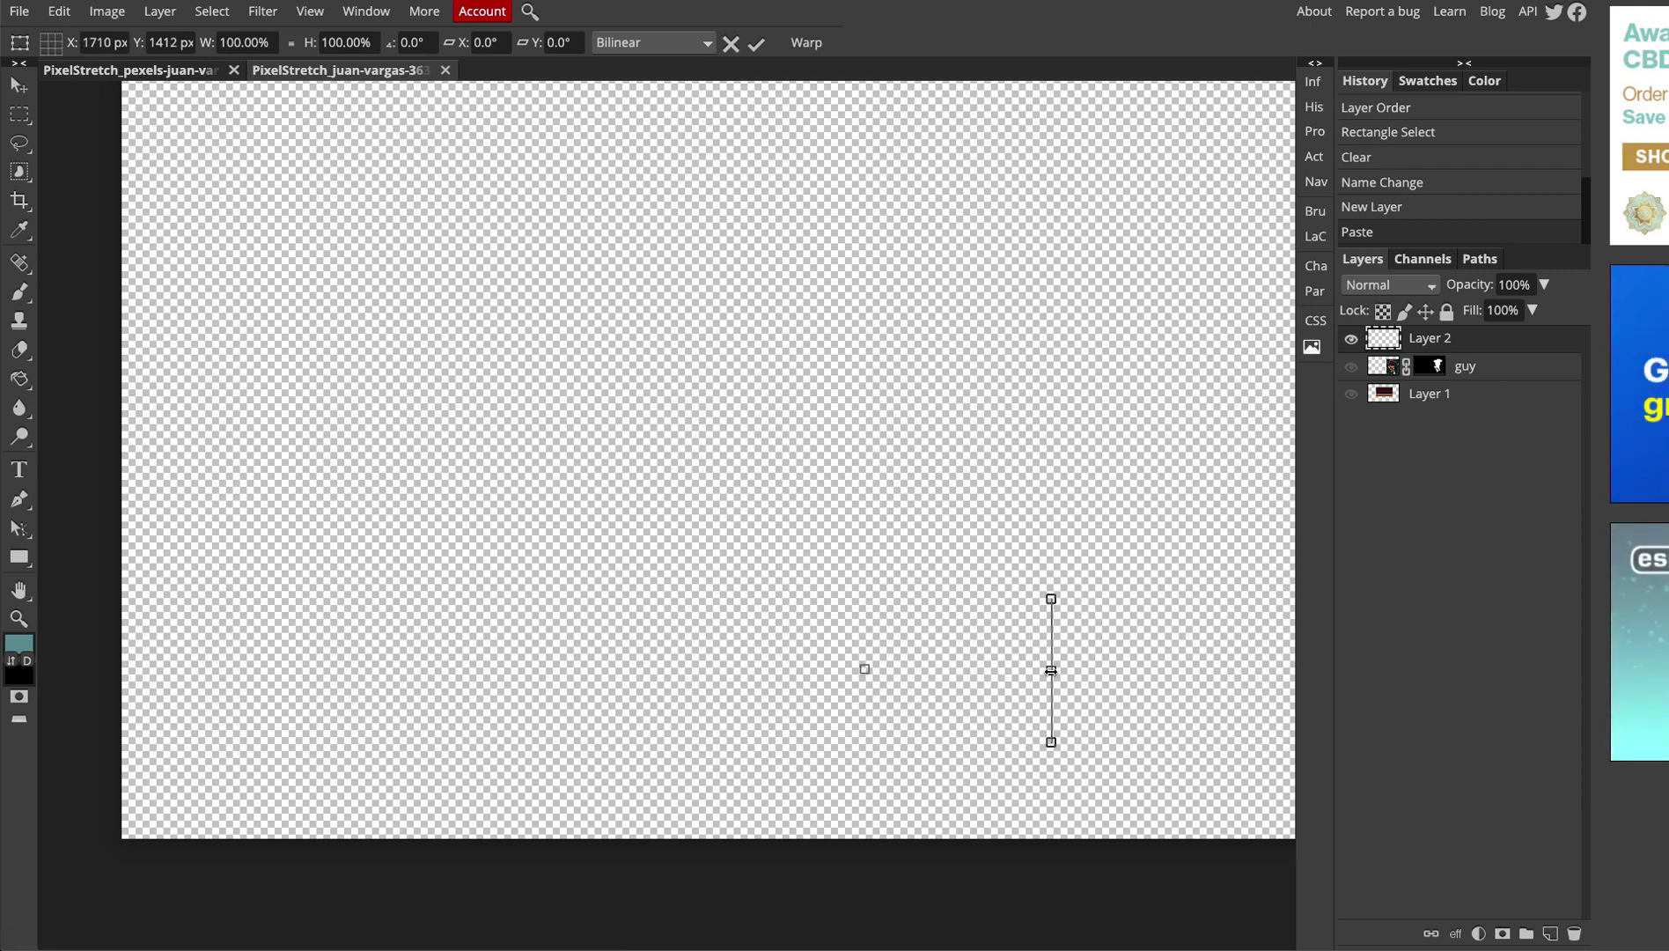
{"action": "left_click_drag", "start_coordinate": [1051, 671], "coordinate": [121, 672]}
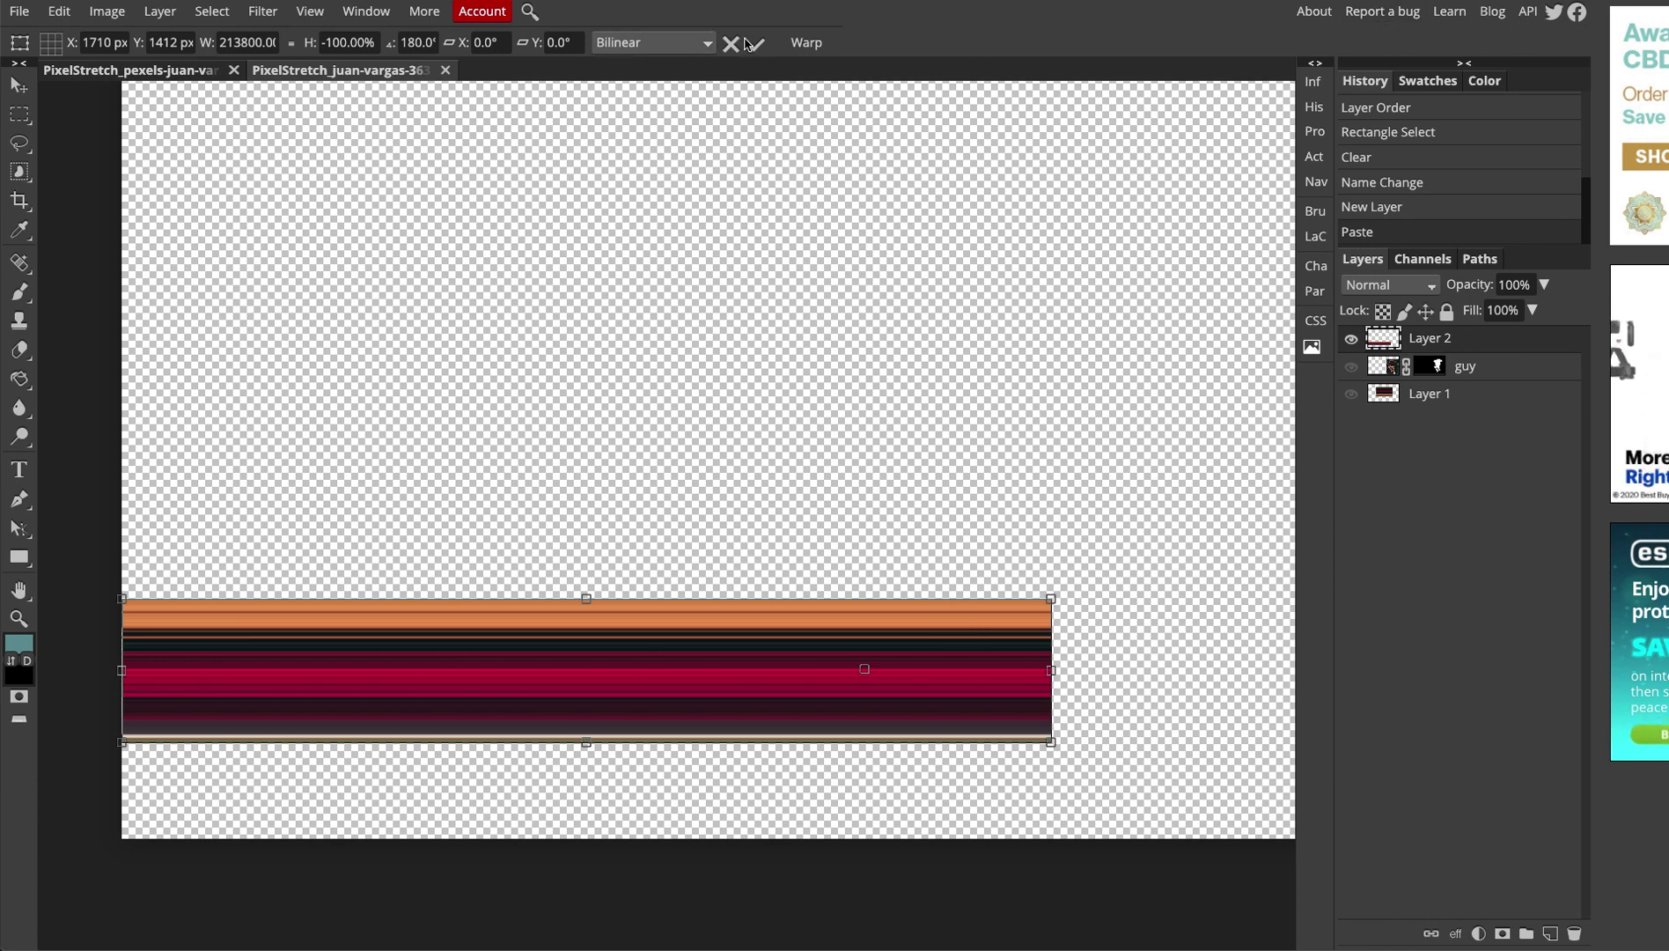
{"action": "left_click", "coordinate": [755, 44]}
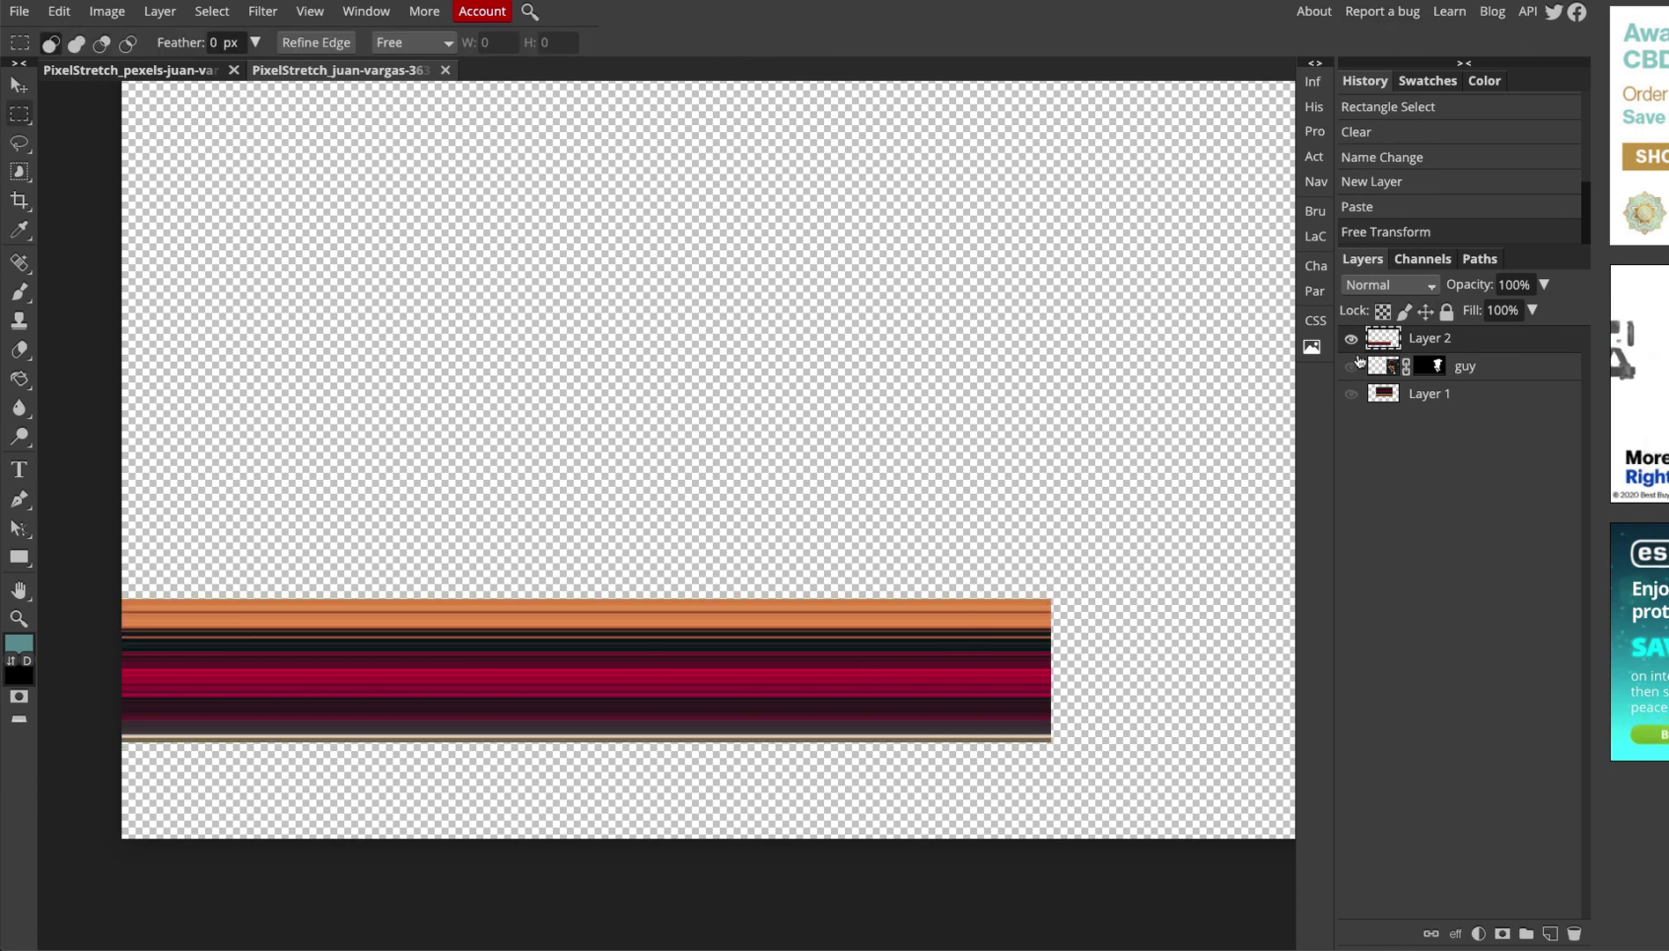
- Show Layer 1 and move it between Layer 2 and the guy layer
{"action": "left_click", "coordinate": [1350, 340]}
{"action": "left_click", "coordinate": [1350, 340]}
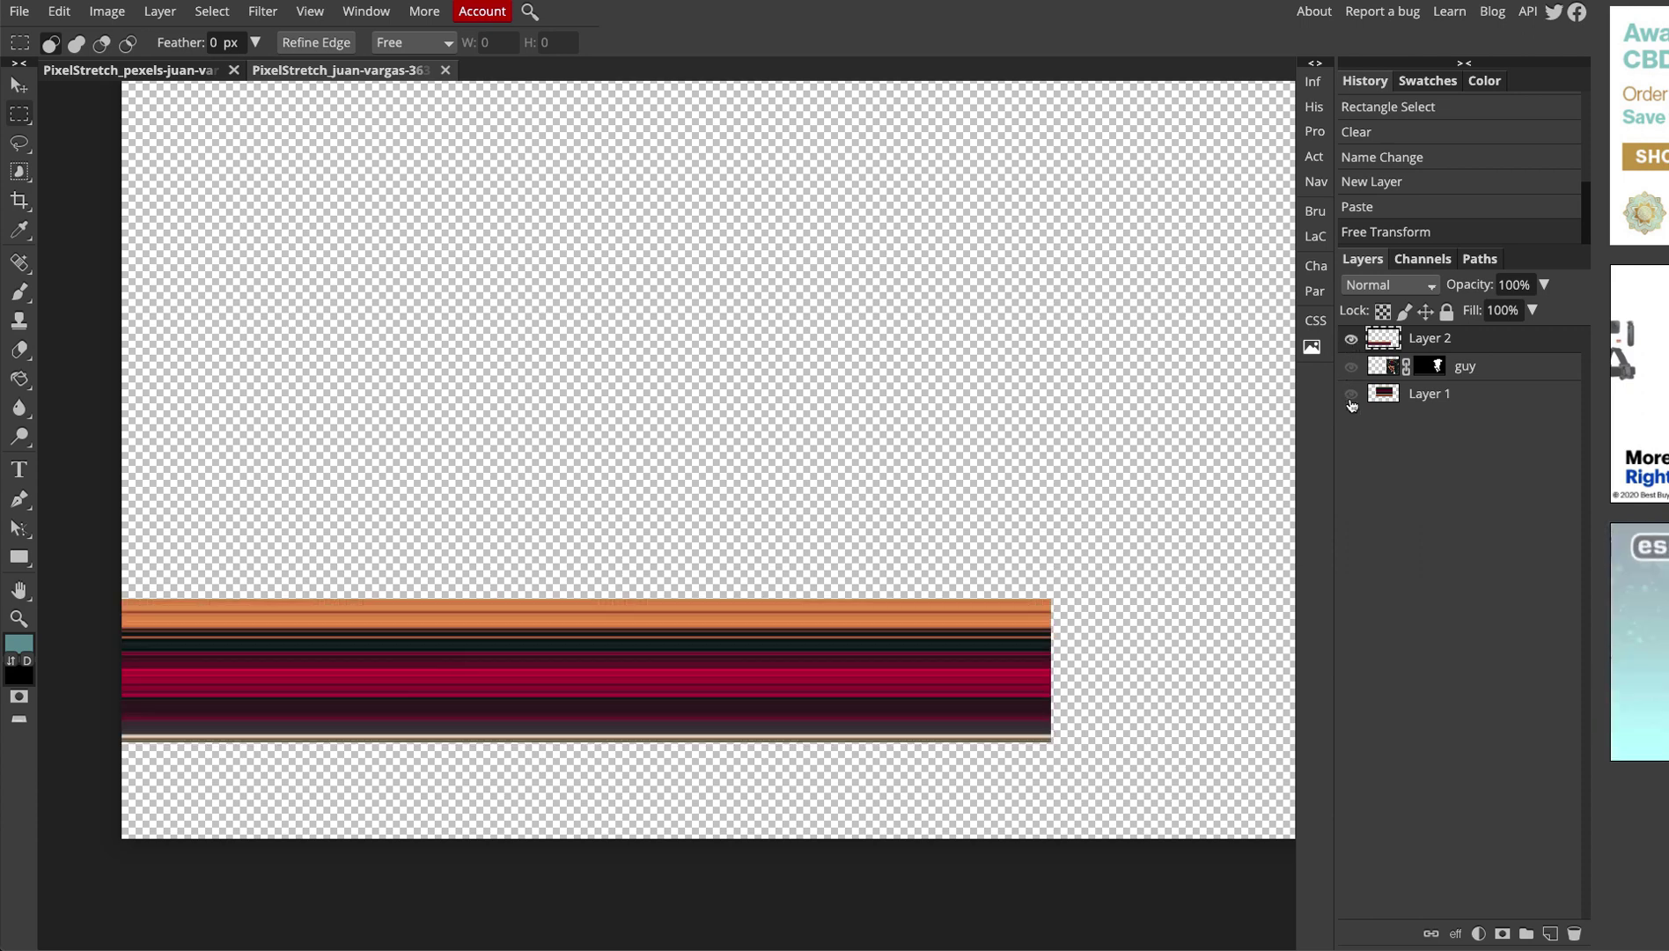
{"action": "left_click", "coordinate": [1352, 393]}
{"action": "left_click_drag", "start_coordinate": [1481, 392], "coordinate": [1481, 358]}
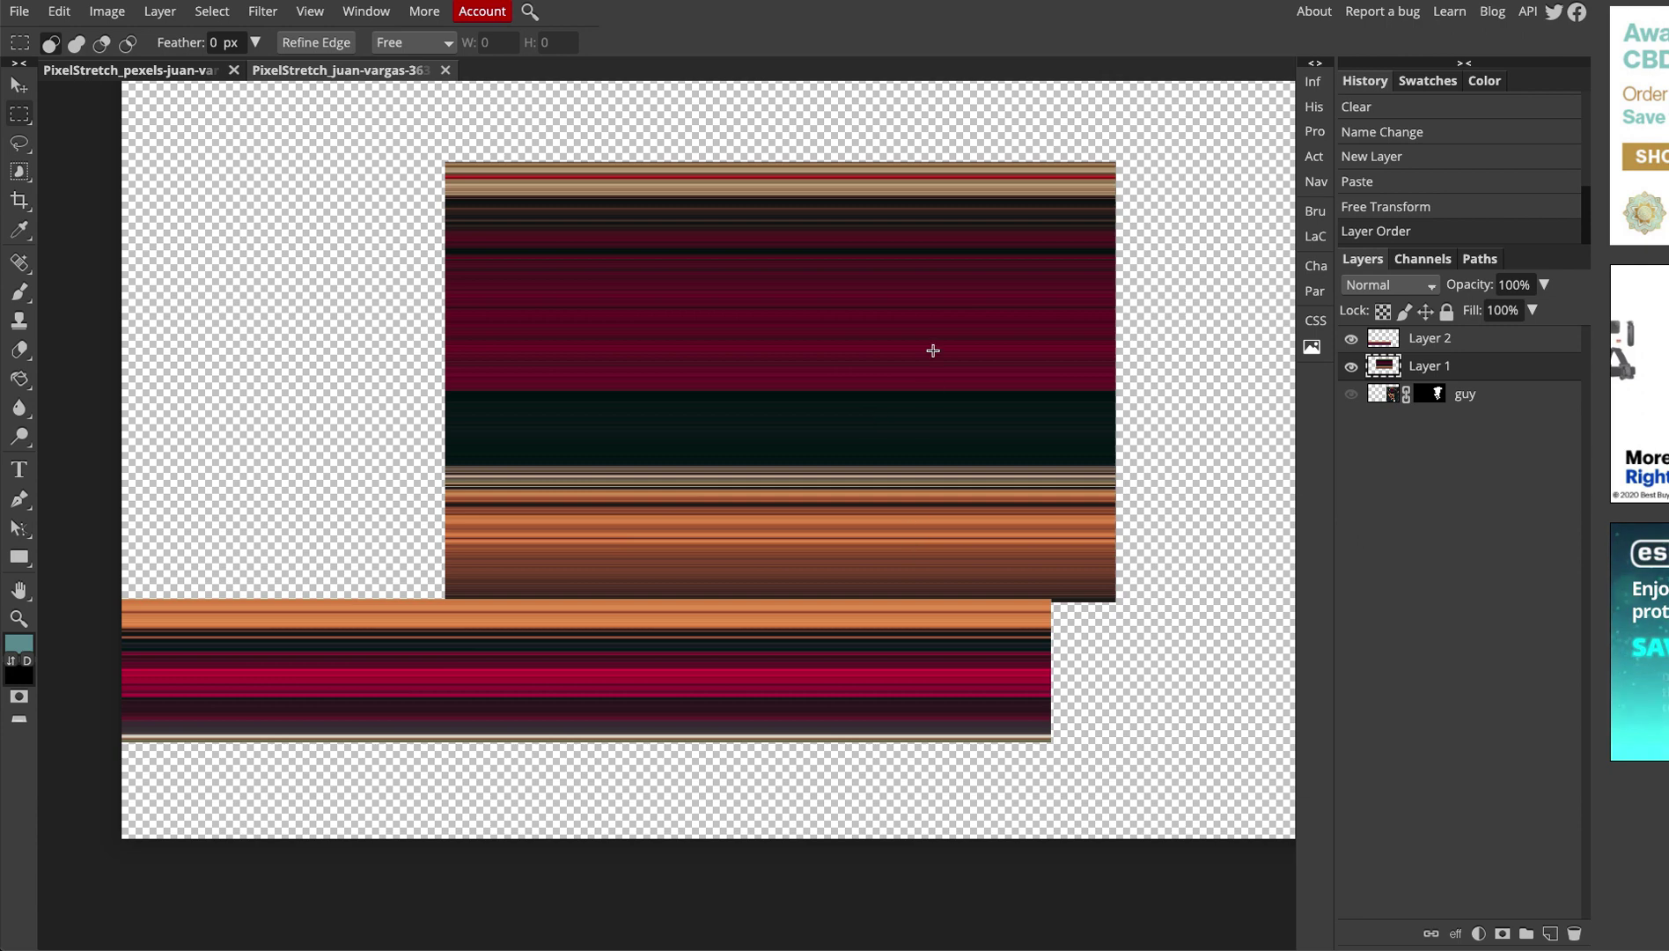
- Clear the selection and widen Layer 1's stripes to about 149% so they reach the canvas's left edge
{"action": "key", "text": "ctrl+d"}
{"action": "key", "text": "v"}
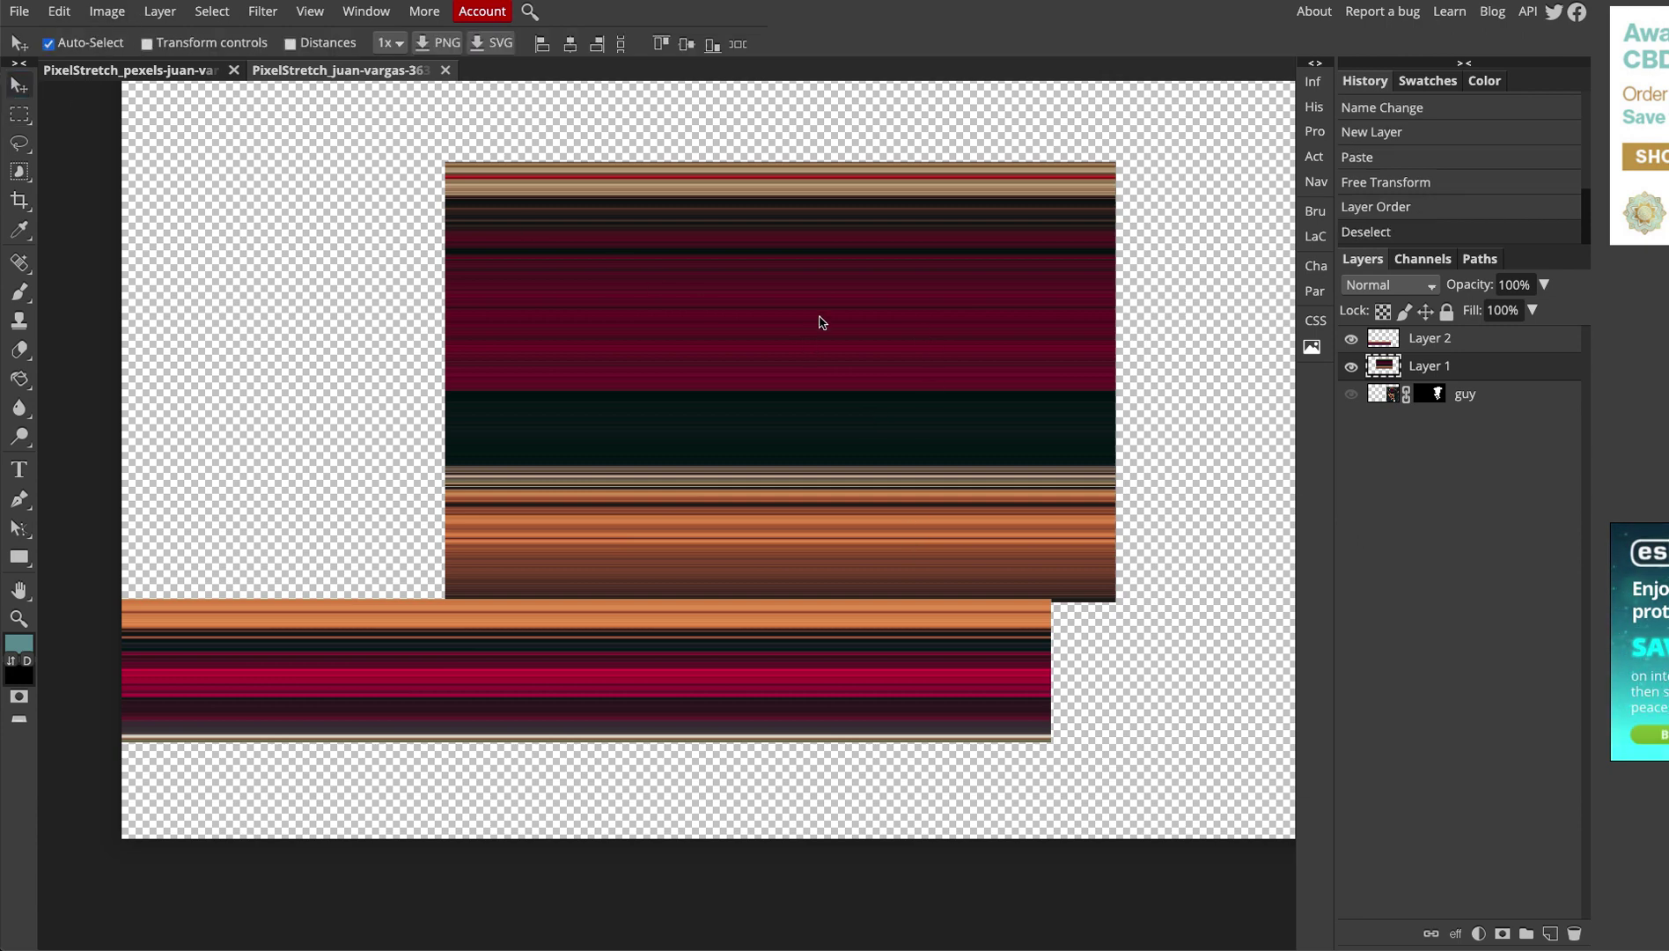
{"action": "key", "text": "ctrl+t"}
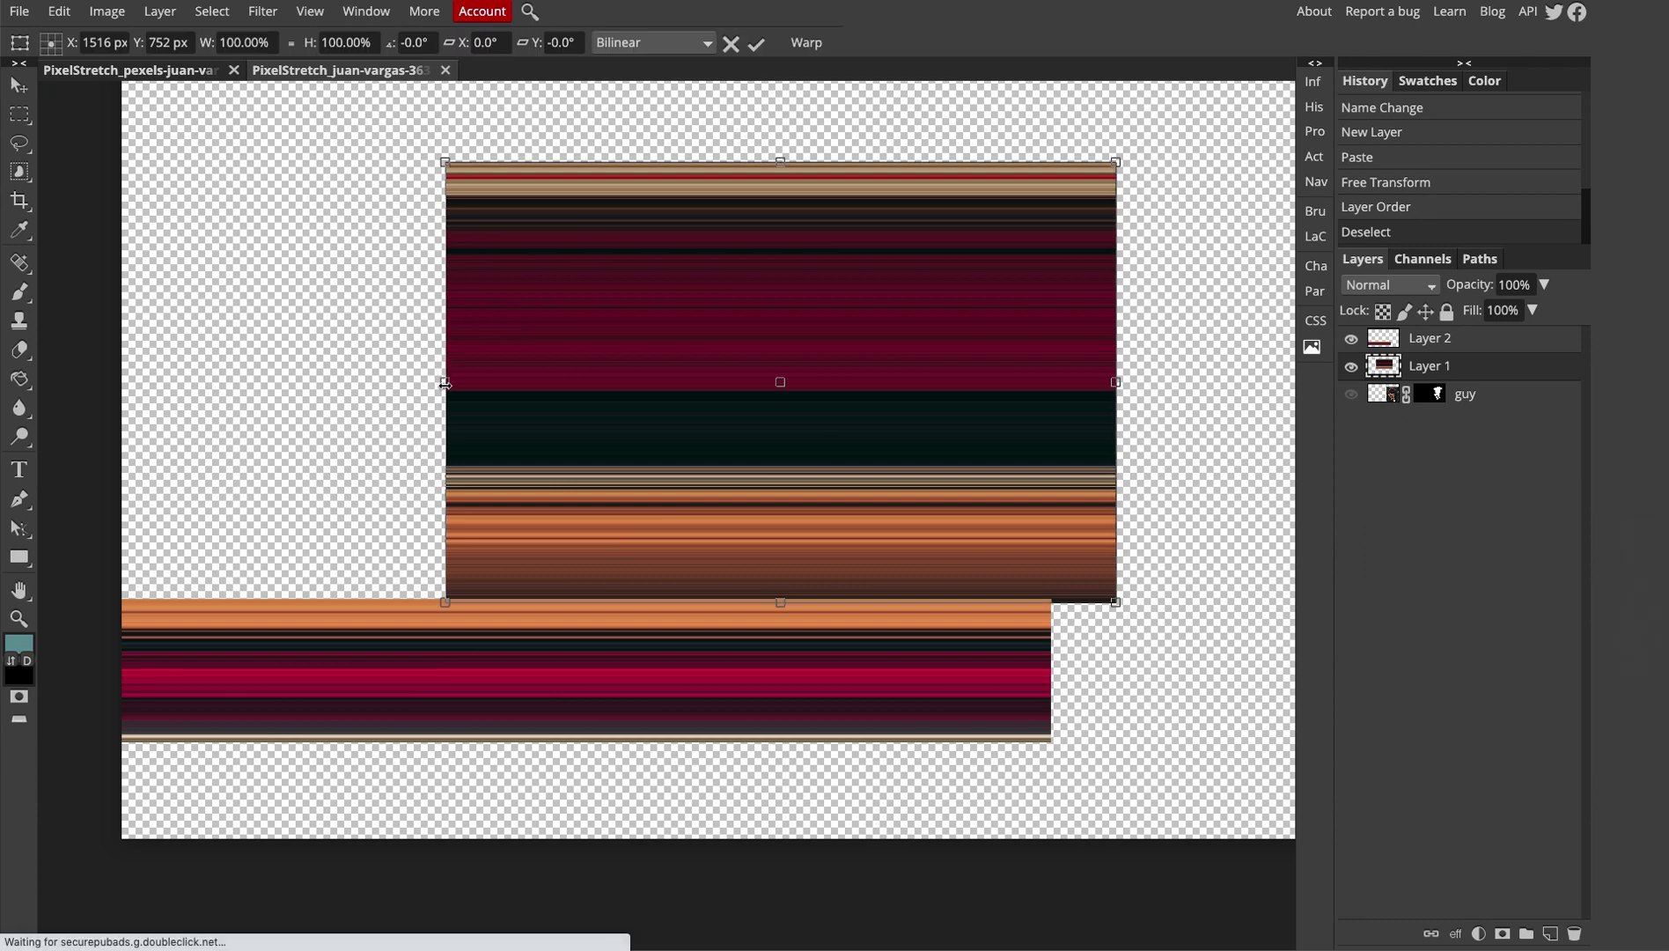
{"action": "left_click_drag", "start_coordinate": [445, 377], "coordinate": [127, 376]}
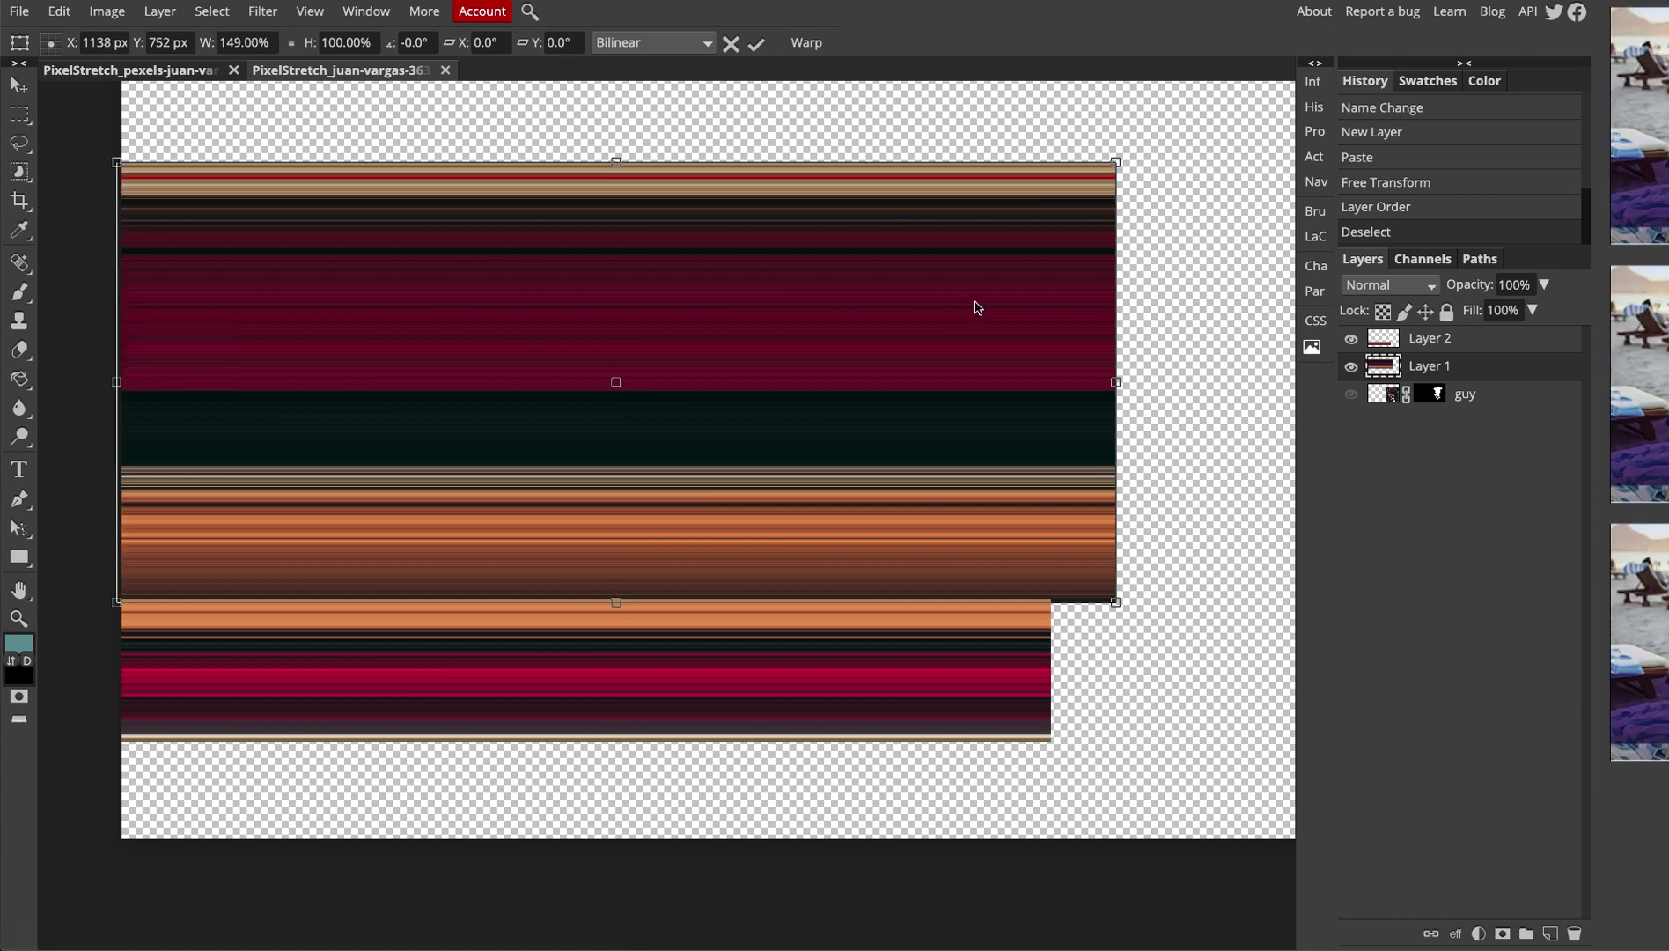
{"action": "left_click", "coordinate": [757, 43]}
- Show the guy layer and move it to the top of the layer stack
{"action": "left_click", "coordinate": [1353, 399]}
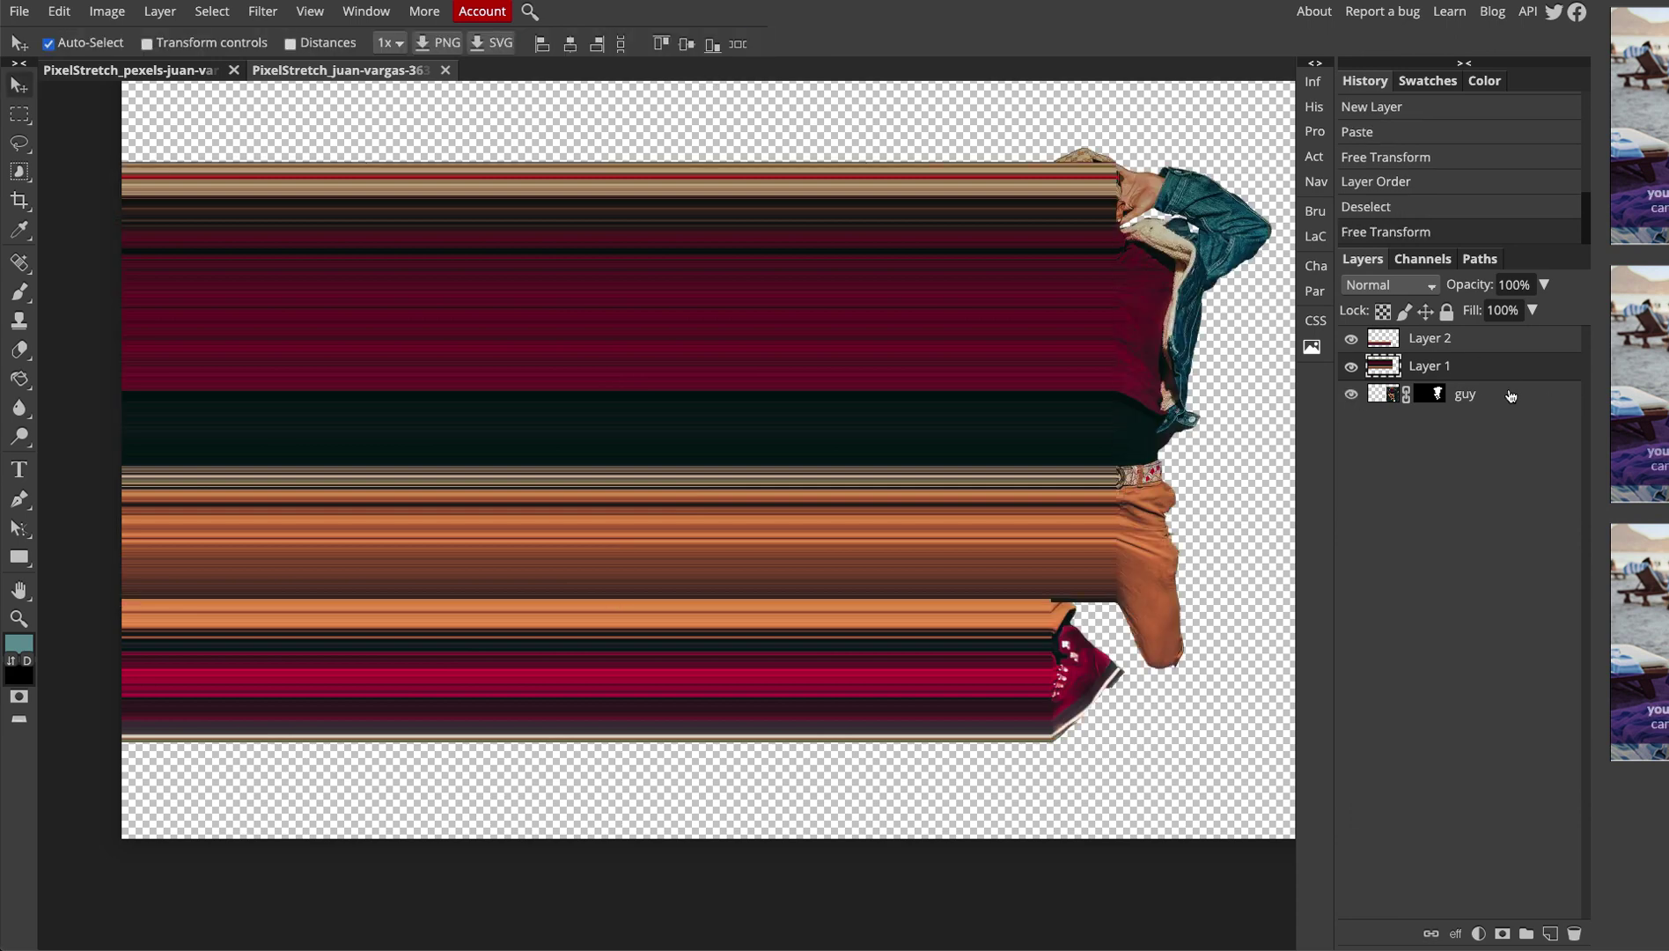
{"action": "left_click_drag", "start_coordinate": [1511, 401], "coordinate": [1513, 339]}
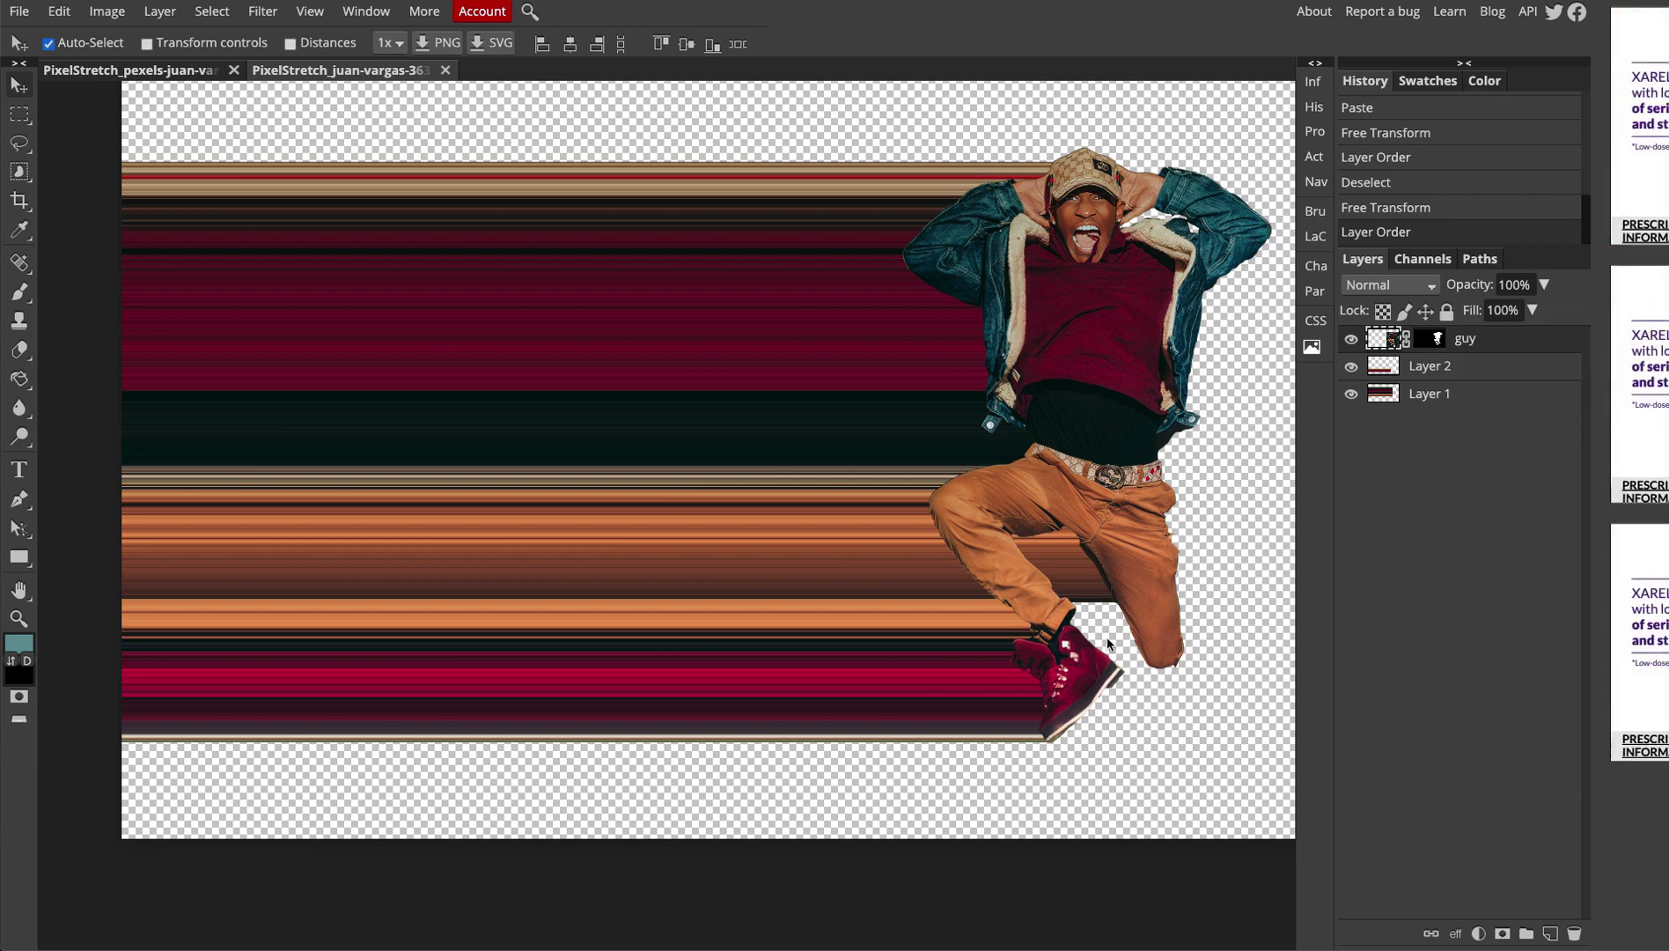
- Widen the boot stripes on Layer 2 to about 113% so they extend past the boot to the man's rear leg
{"action": "left_click", "coordinate": [959, 666]}
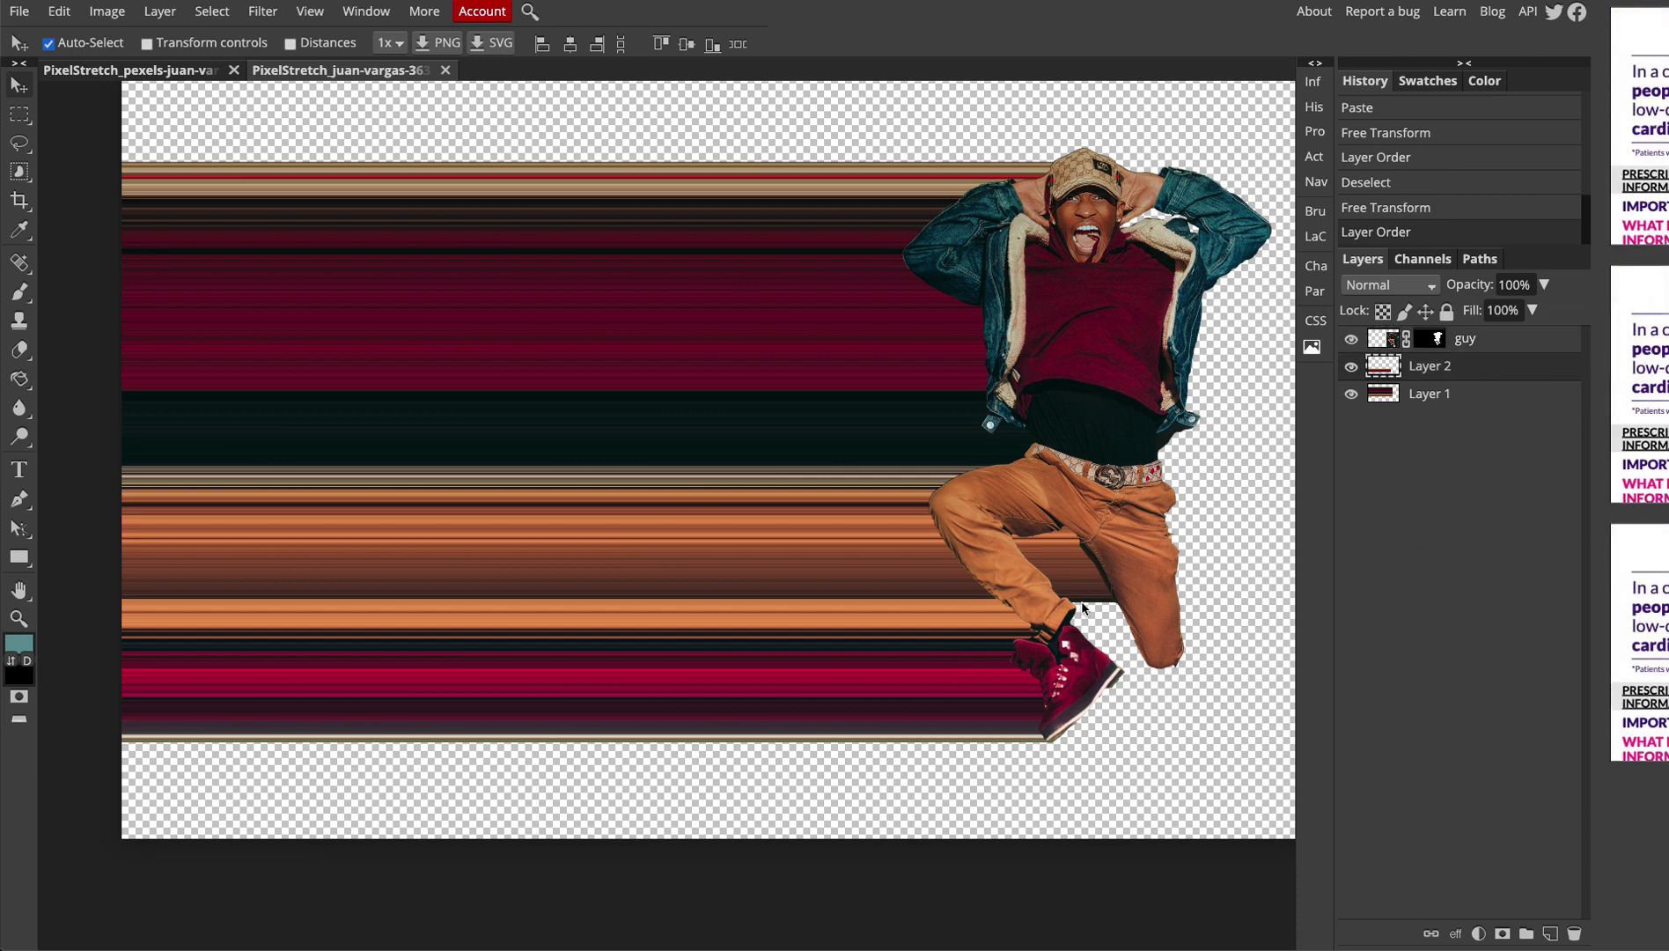
{"action": "key", "text": "ctrl+alt+t"}
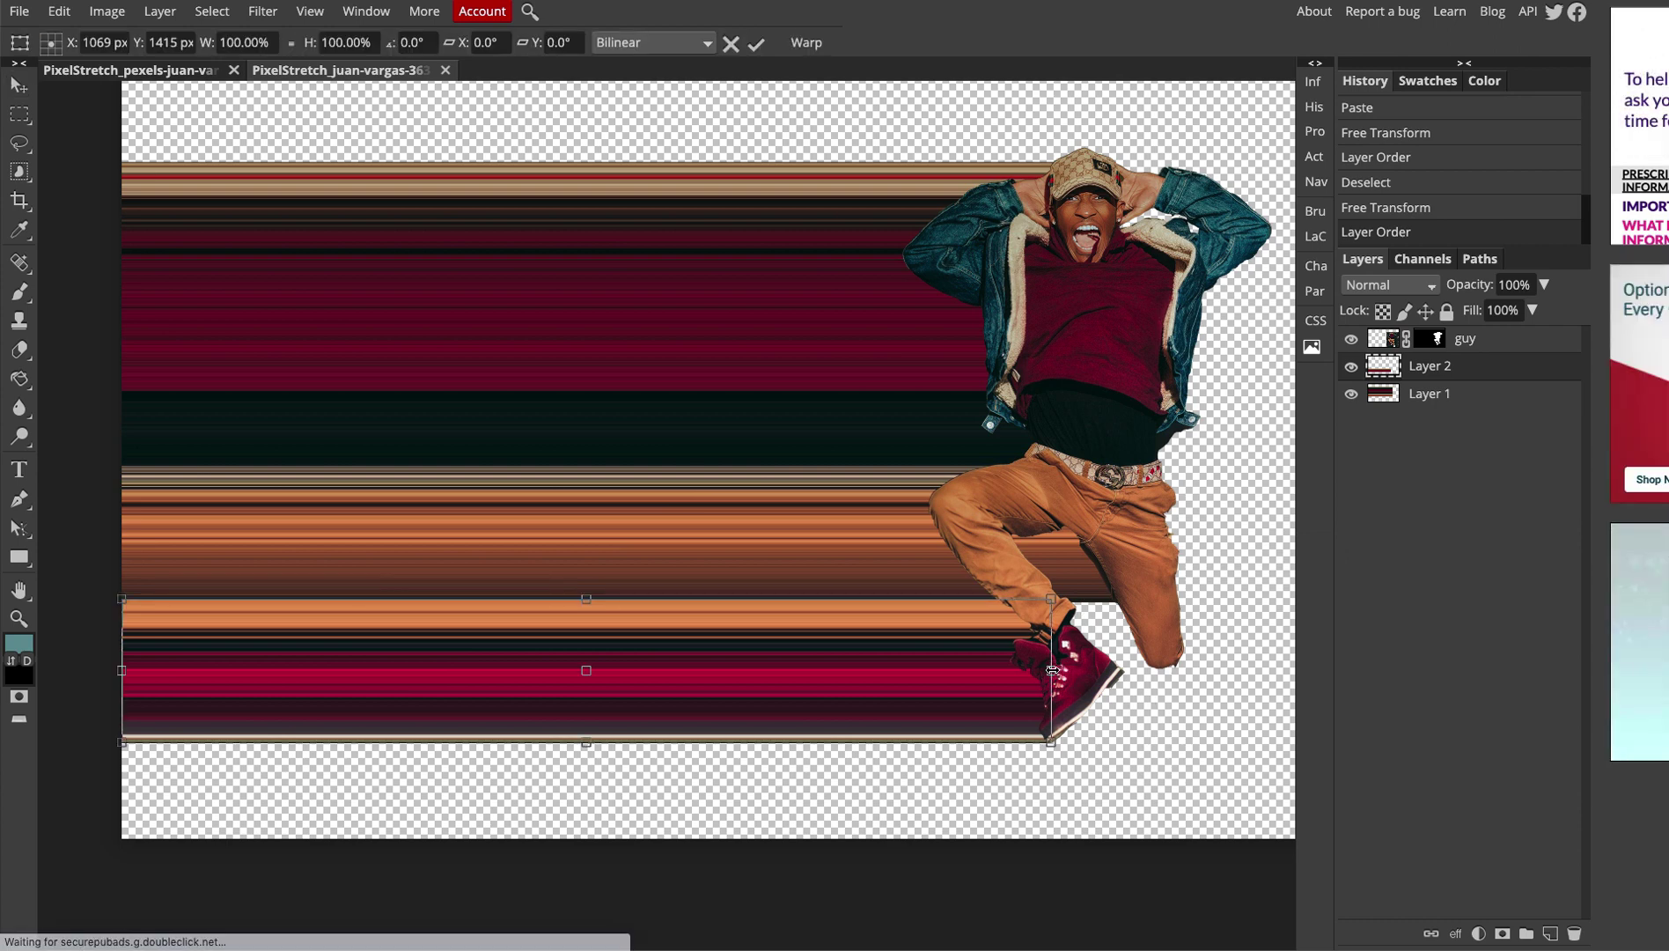
{"action": "left_click_drag", "start_coordinate": [1075, 669], "coordinate": [1170, 650]}
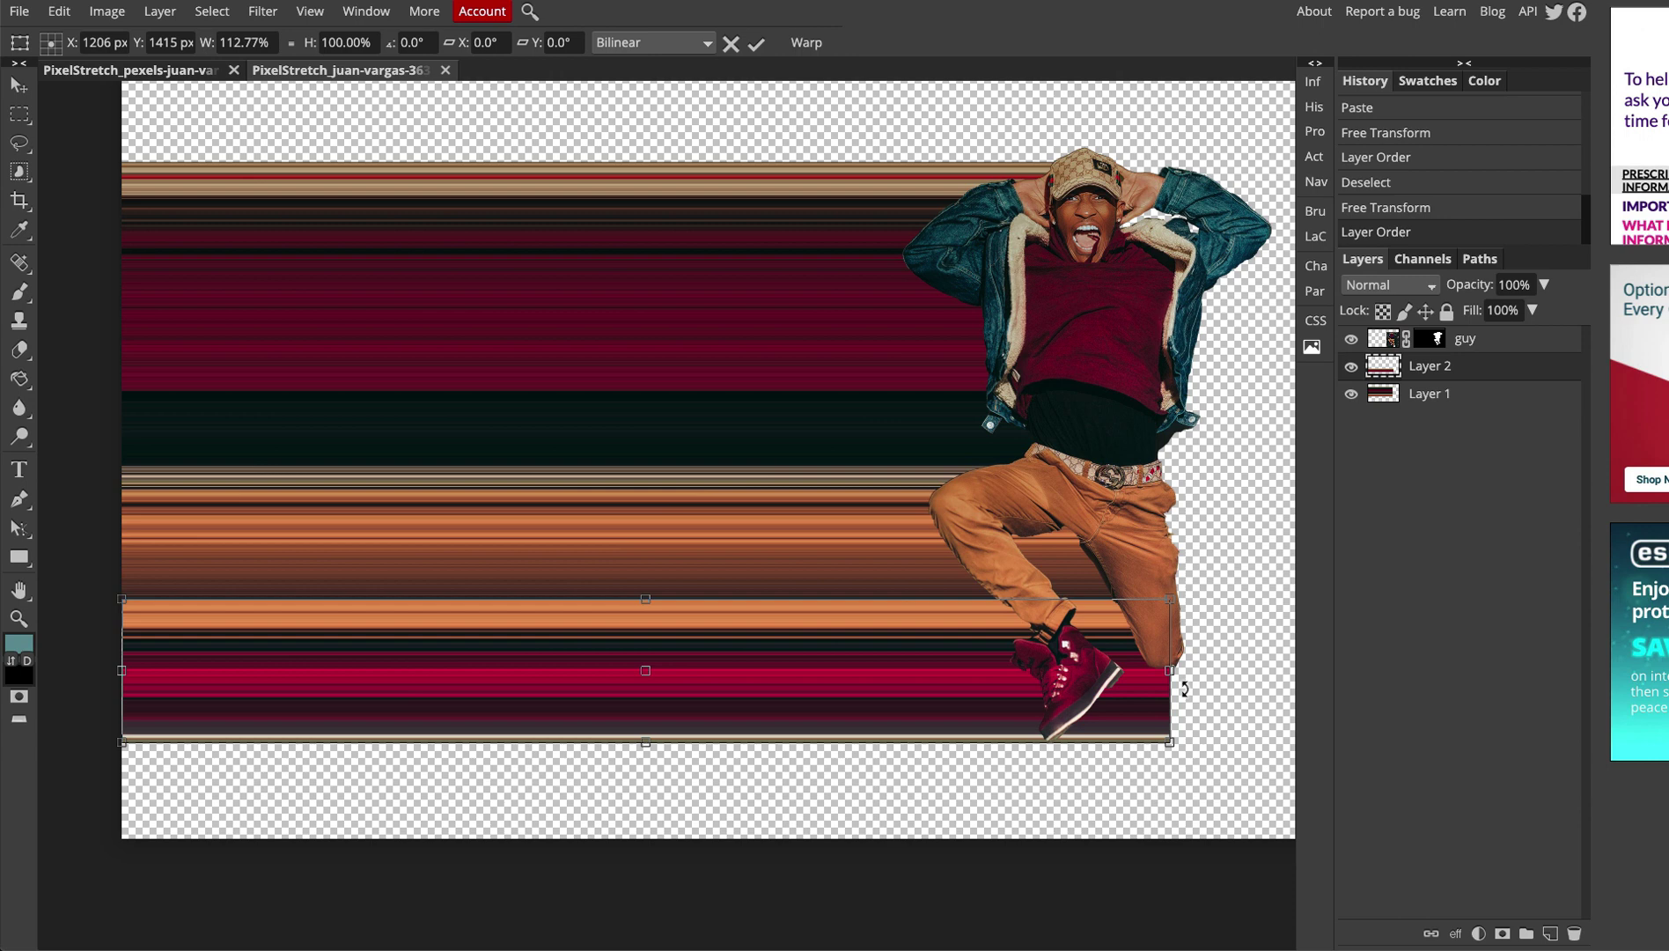
{"action": "key", "text": "Return"}
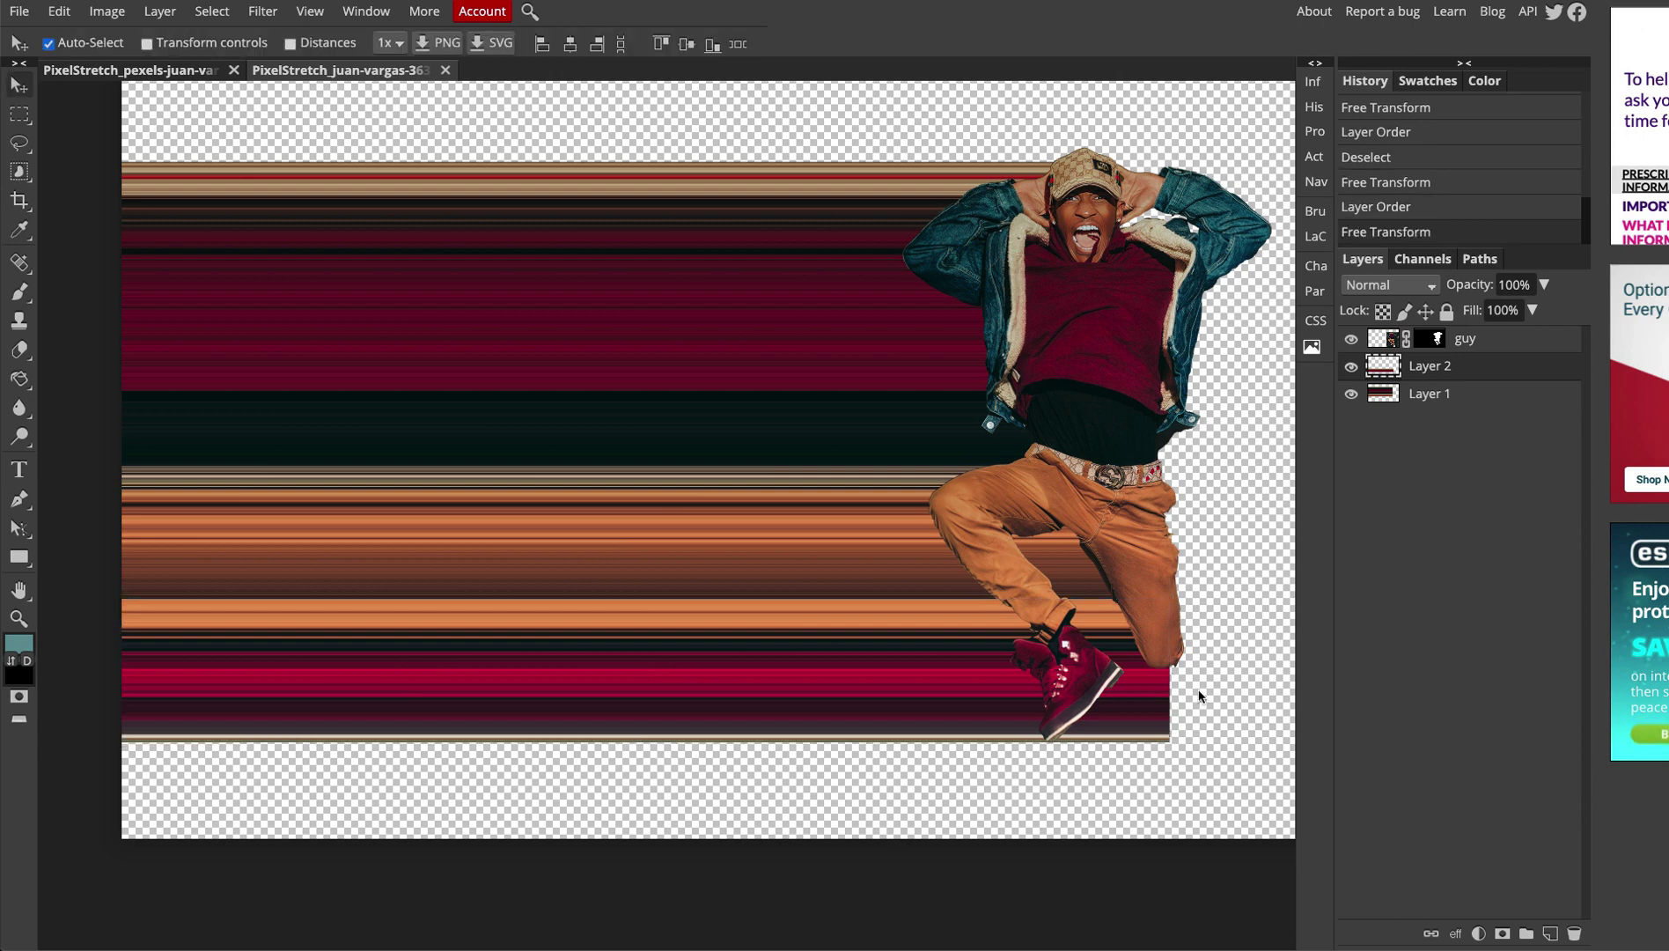
- Merge the two striped layers, Layer 1 and Layer 2, into one layer
{"action": "left_click", "coordinate": [1483, 396]}
{"action": "left_click", "coordinate": [1498, 376]}
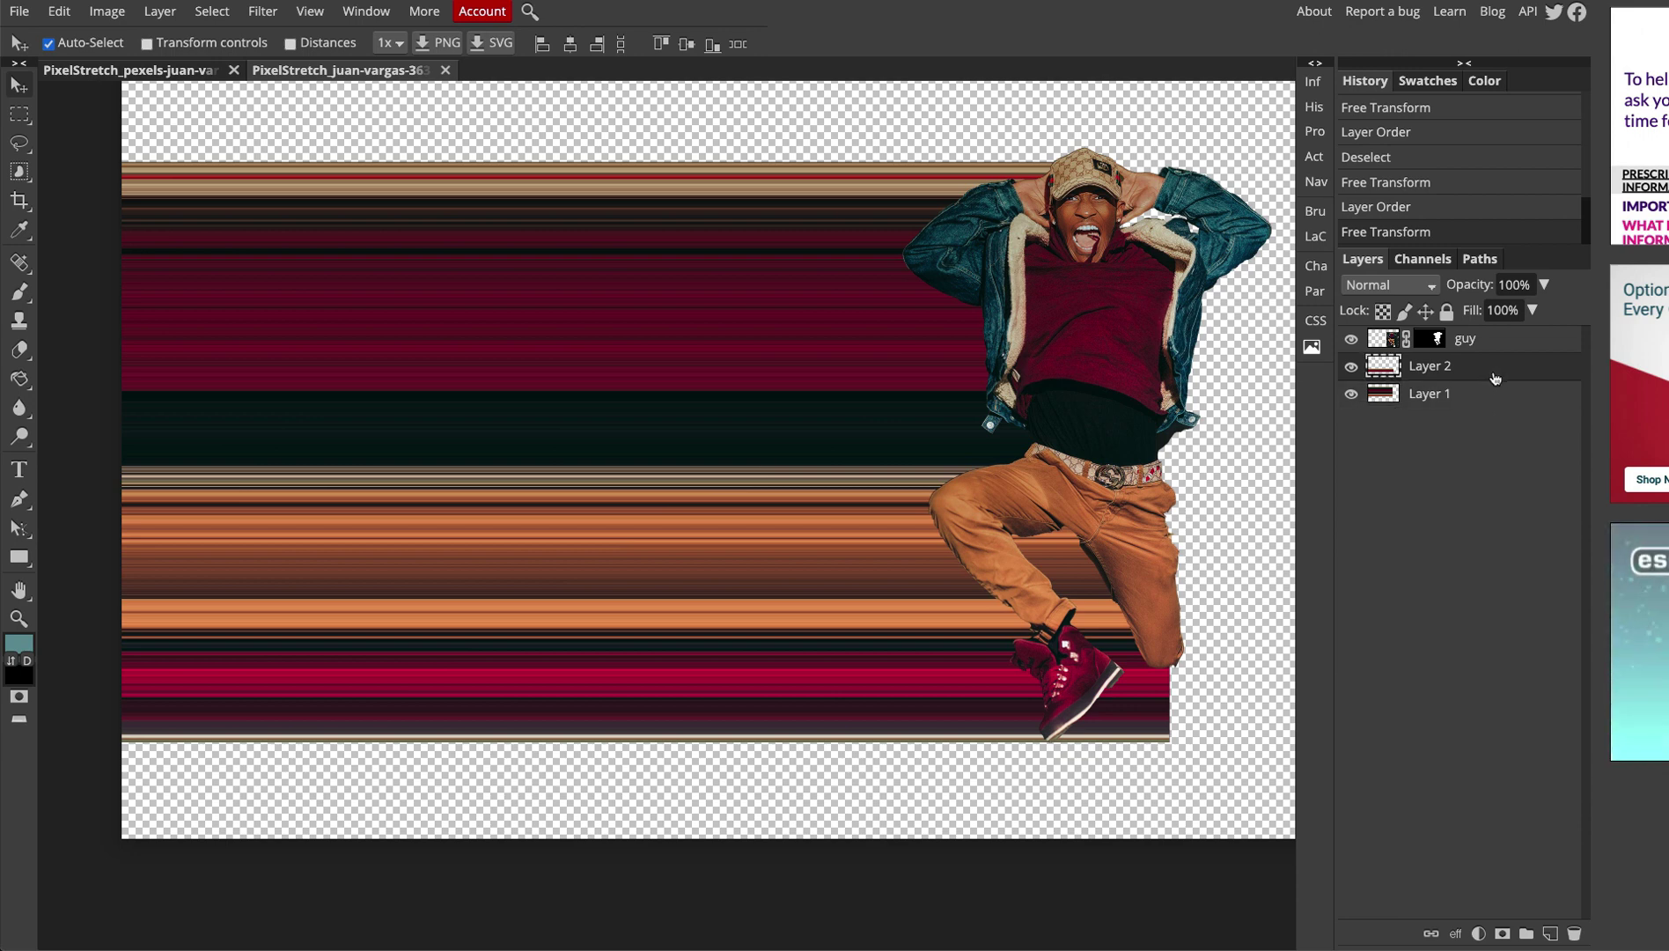
{"action": "left_click", "coordinate": [1493, 398]}
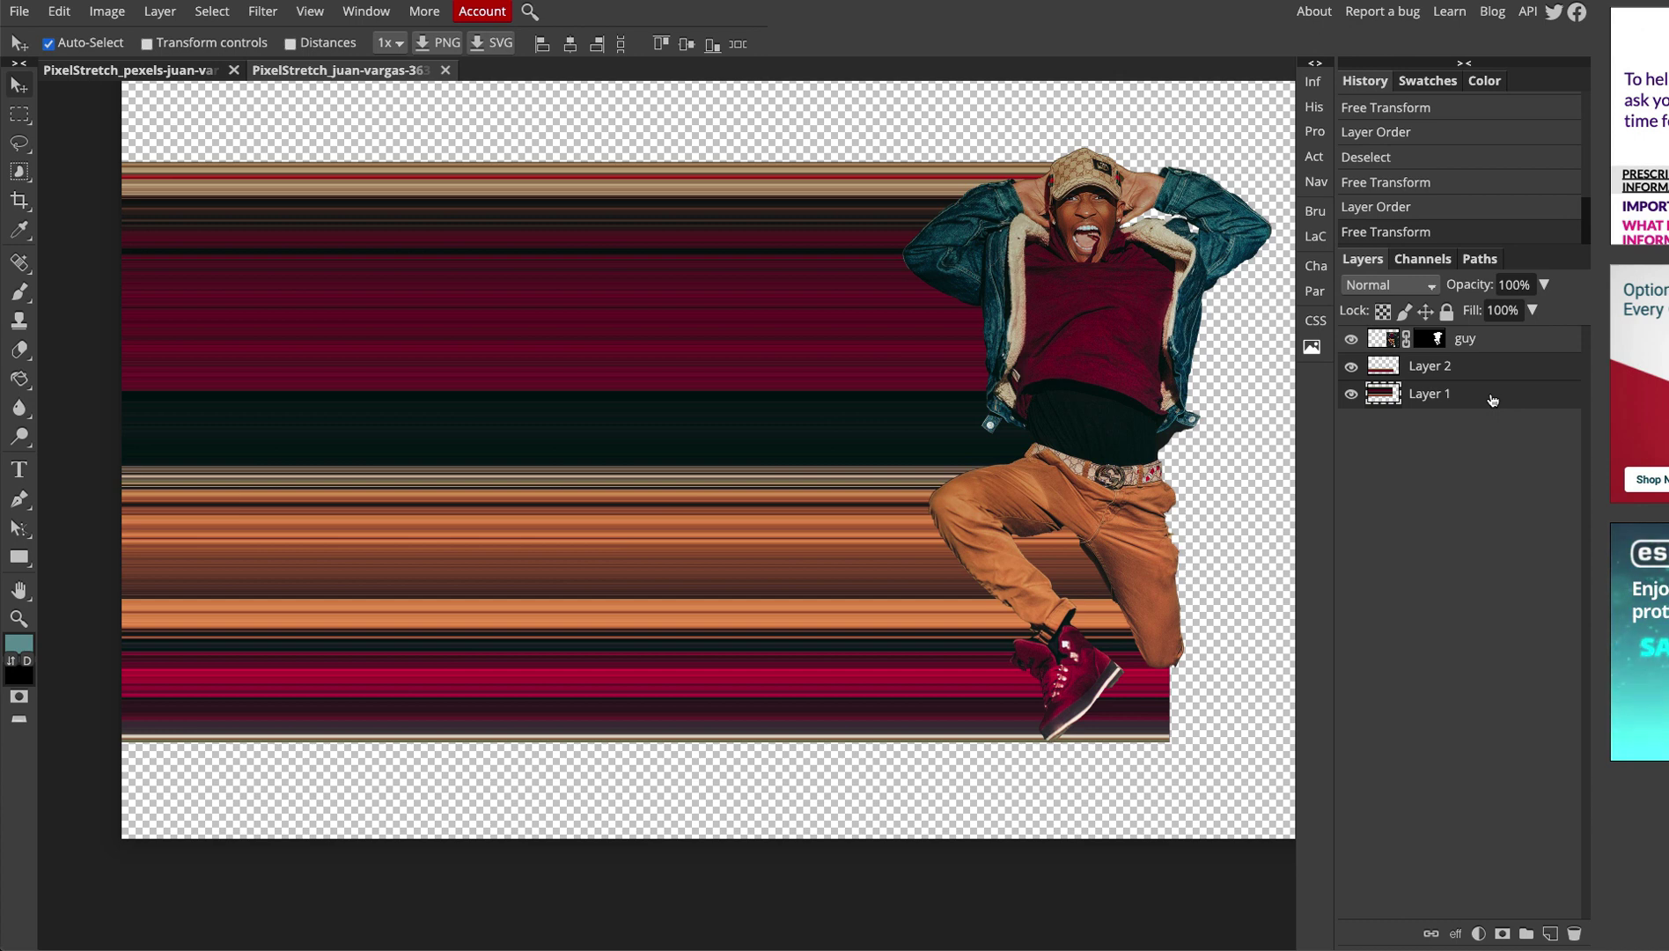
{"action": "right_click", "coordinate": [1492, 400]}
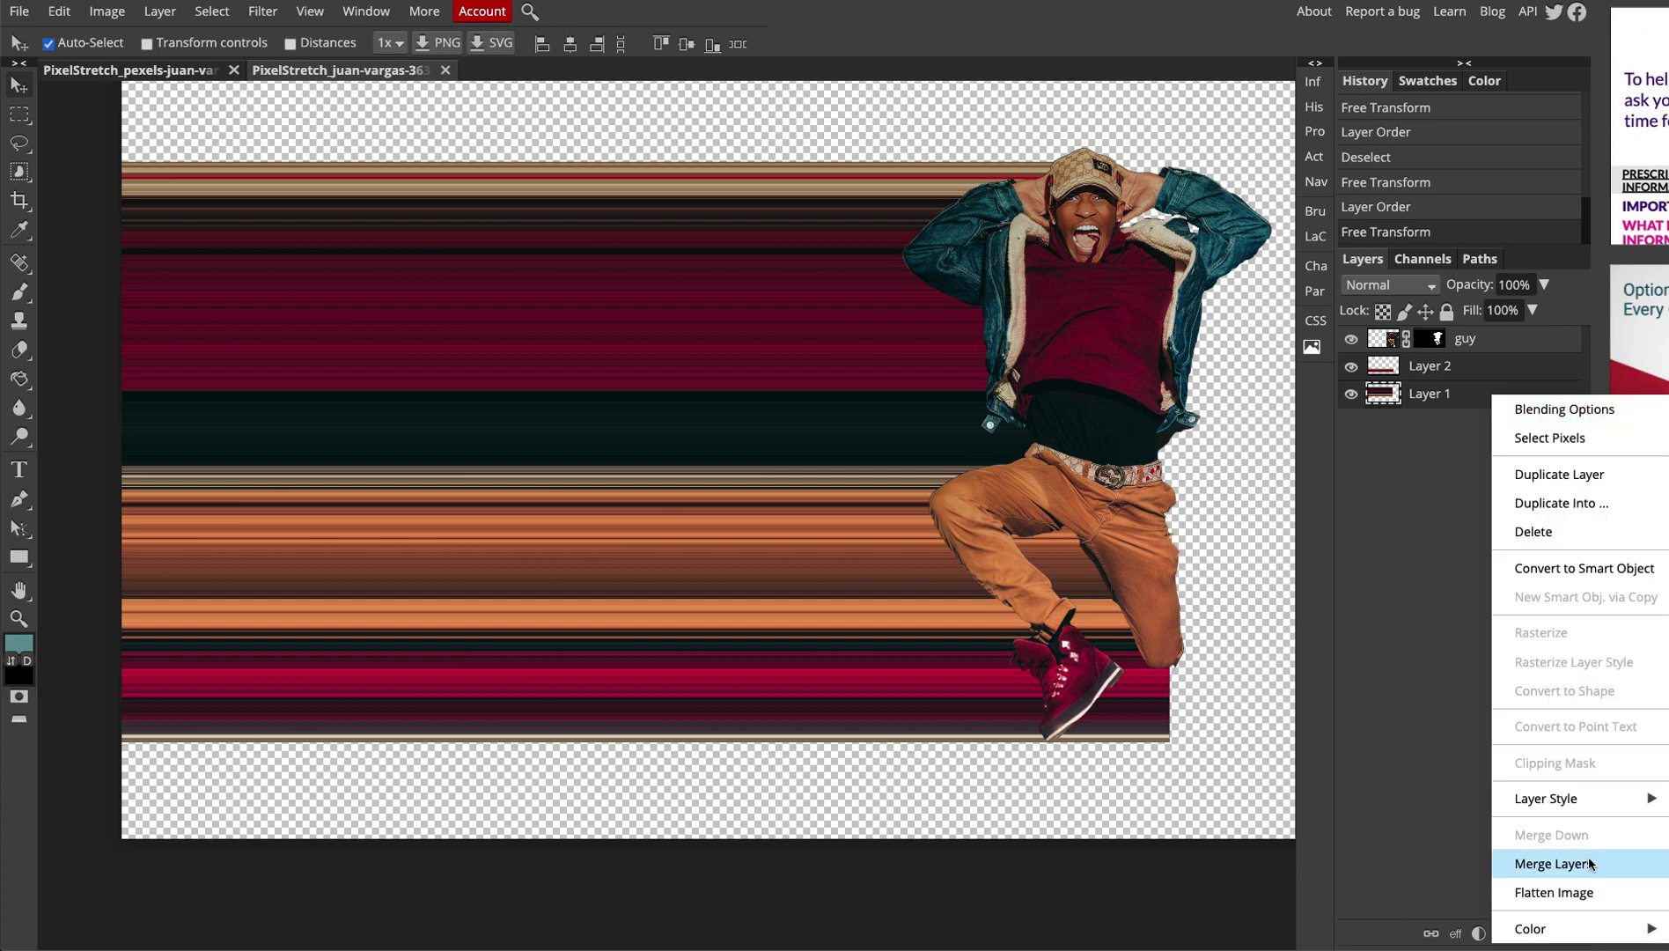
{"action": "left_click", "coordinate": [1536, 867]}
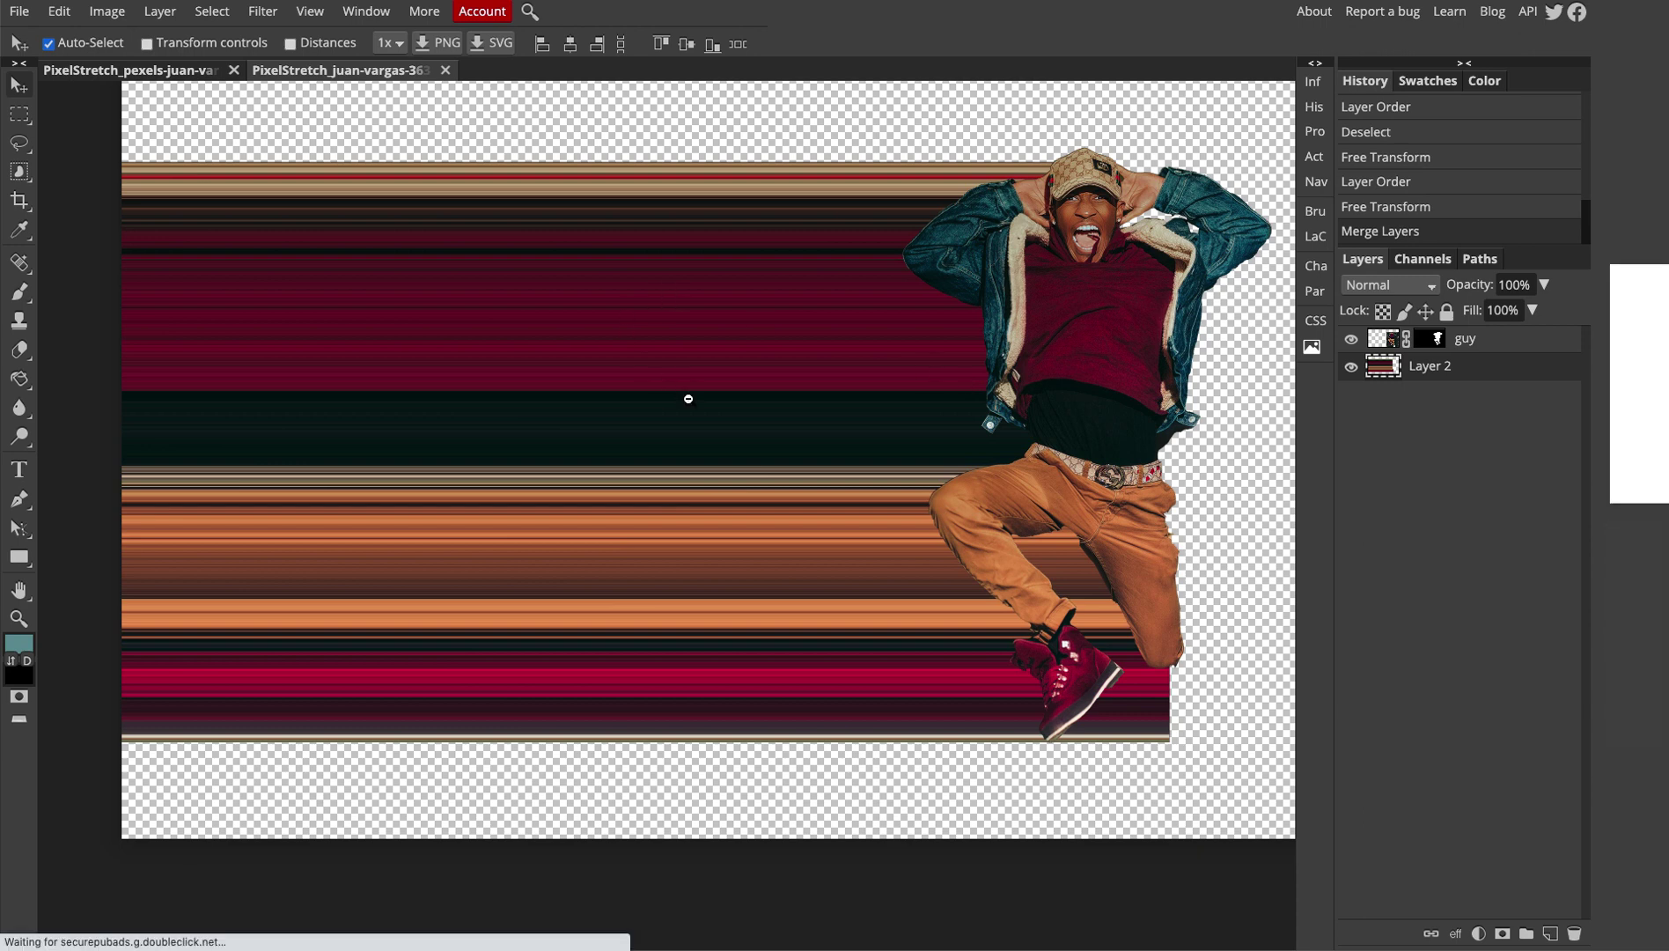
- Warp Layer 2 with Free Transform, pulling its upper-left corner above the canvas and curving the stripes' upper edge
{"action": "scroll", "coordinate": [686, 396], "scroll_direction": "down", "scroll_amount": 2}
{"action": "scroll", "coordinate": [487, 649], "scroll_direction": "down", "scroll_amount": 1}
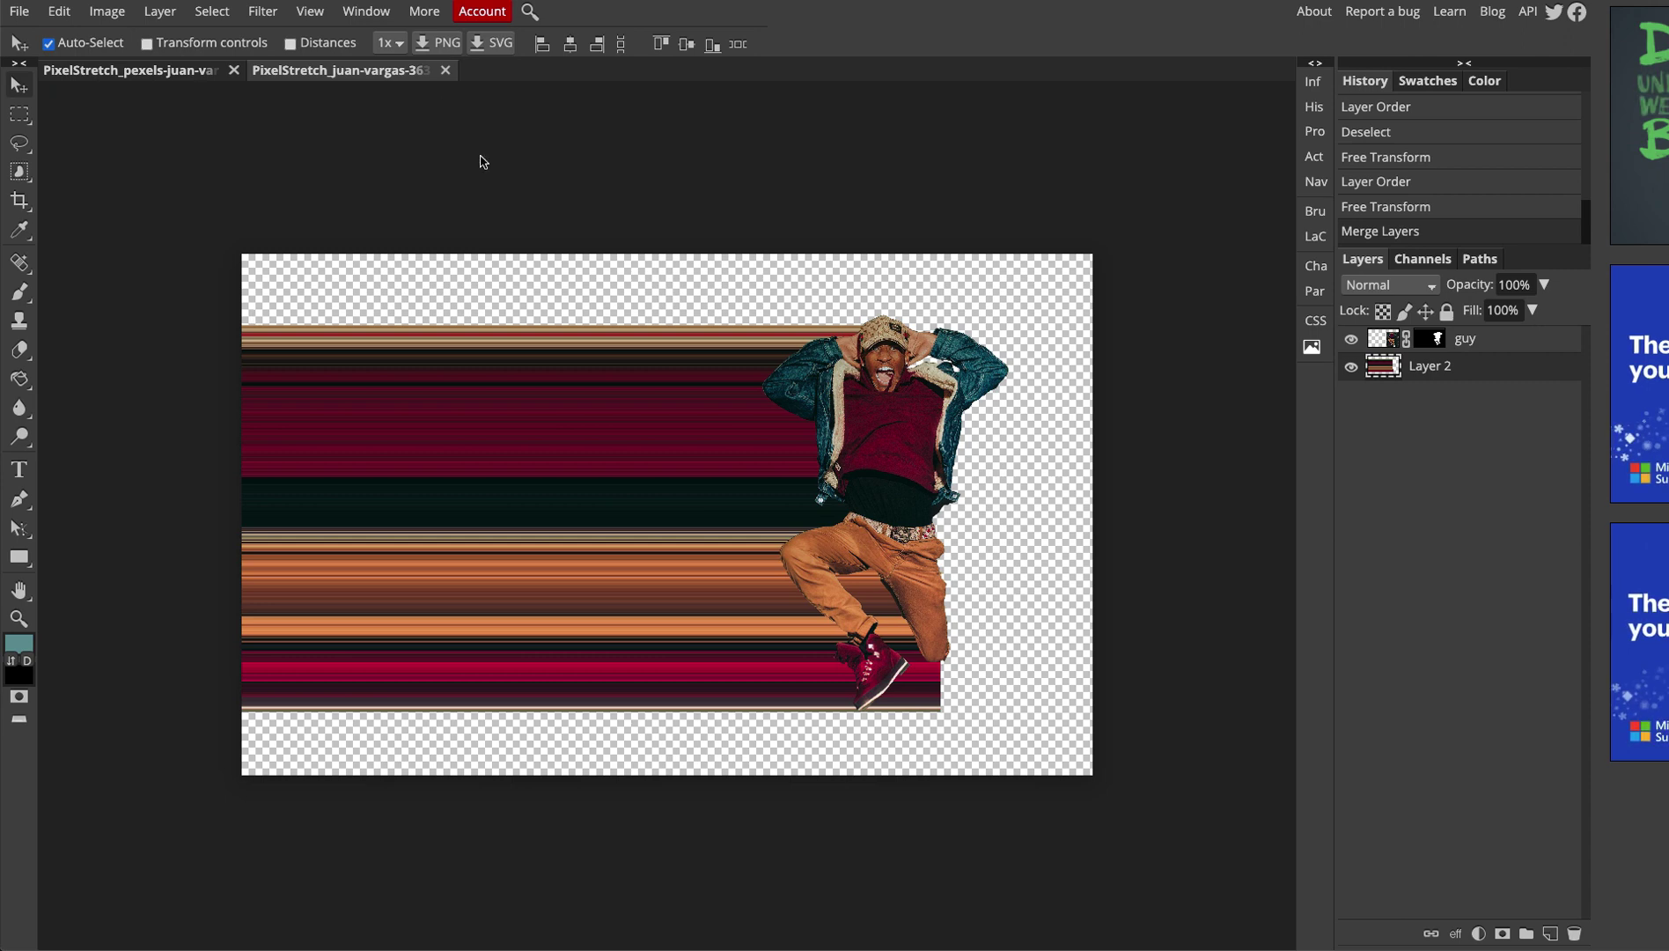
{"action": "left_click", "coordinate": [59, 11]}
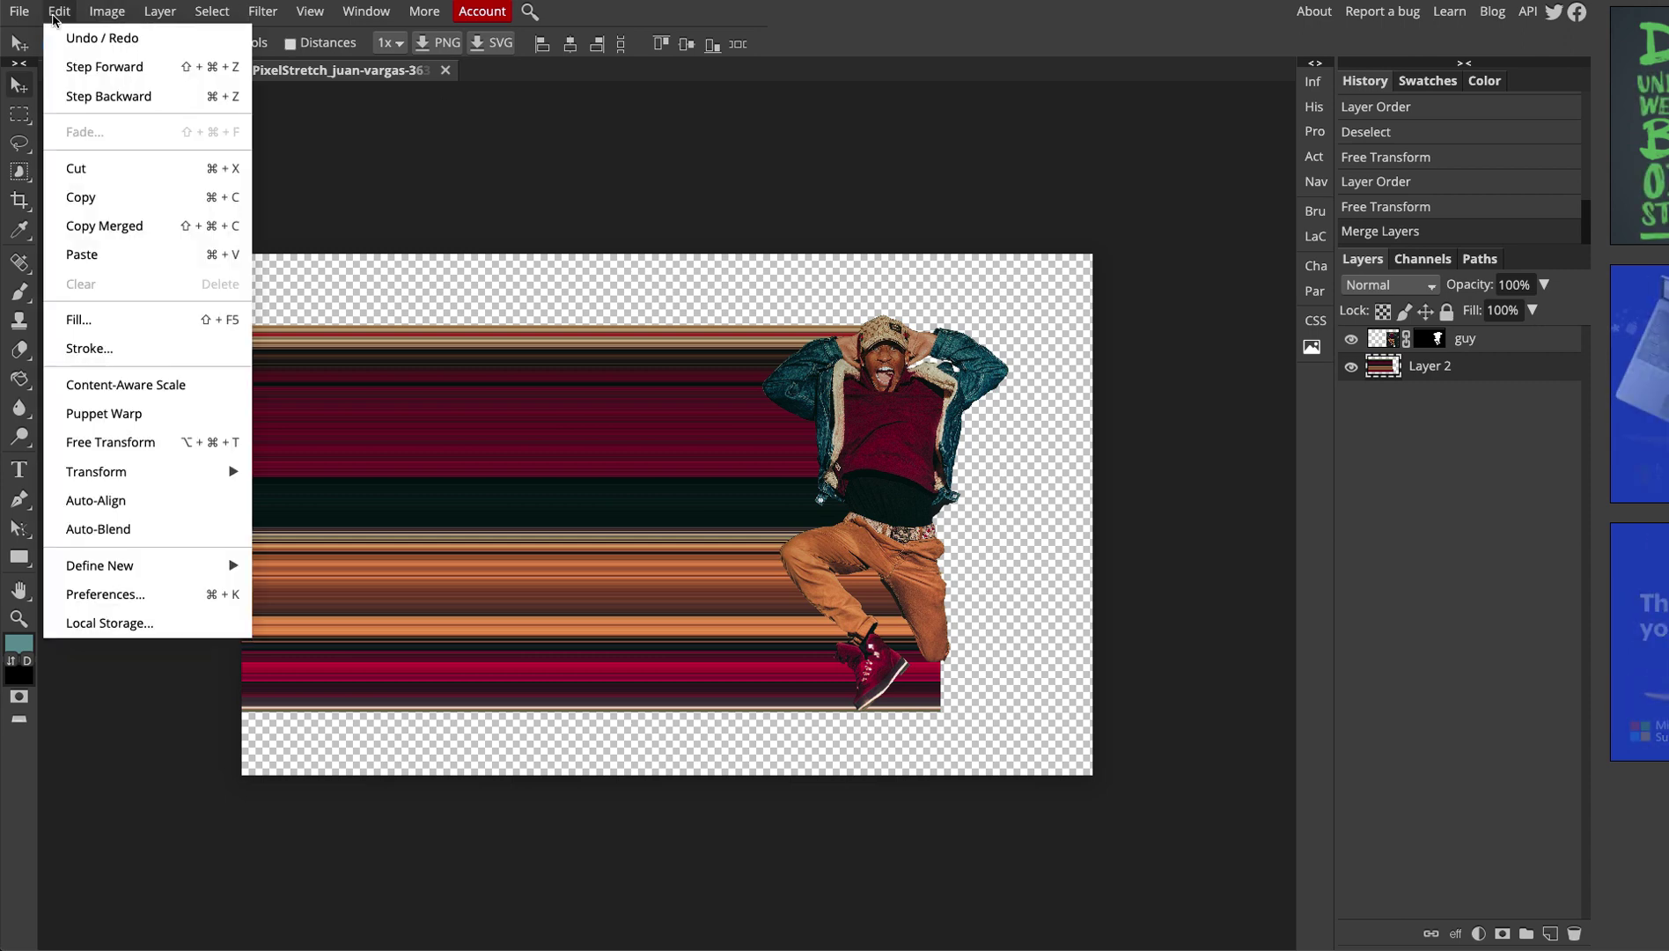
{"action": "left_click", "coordinate": [167, 453]}
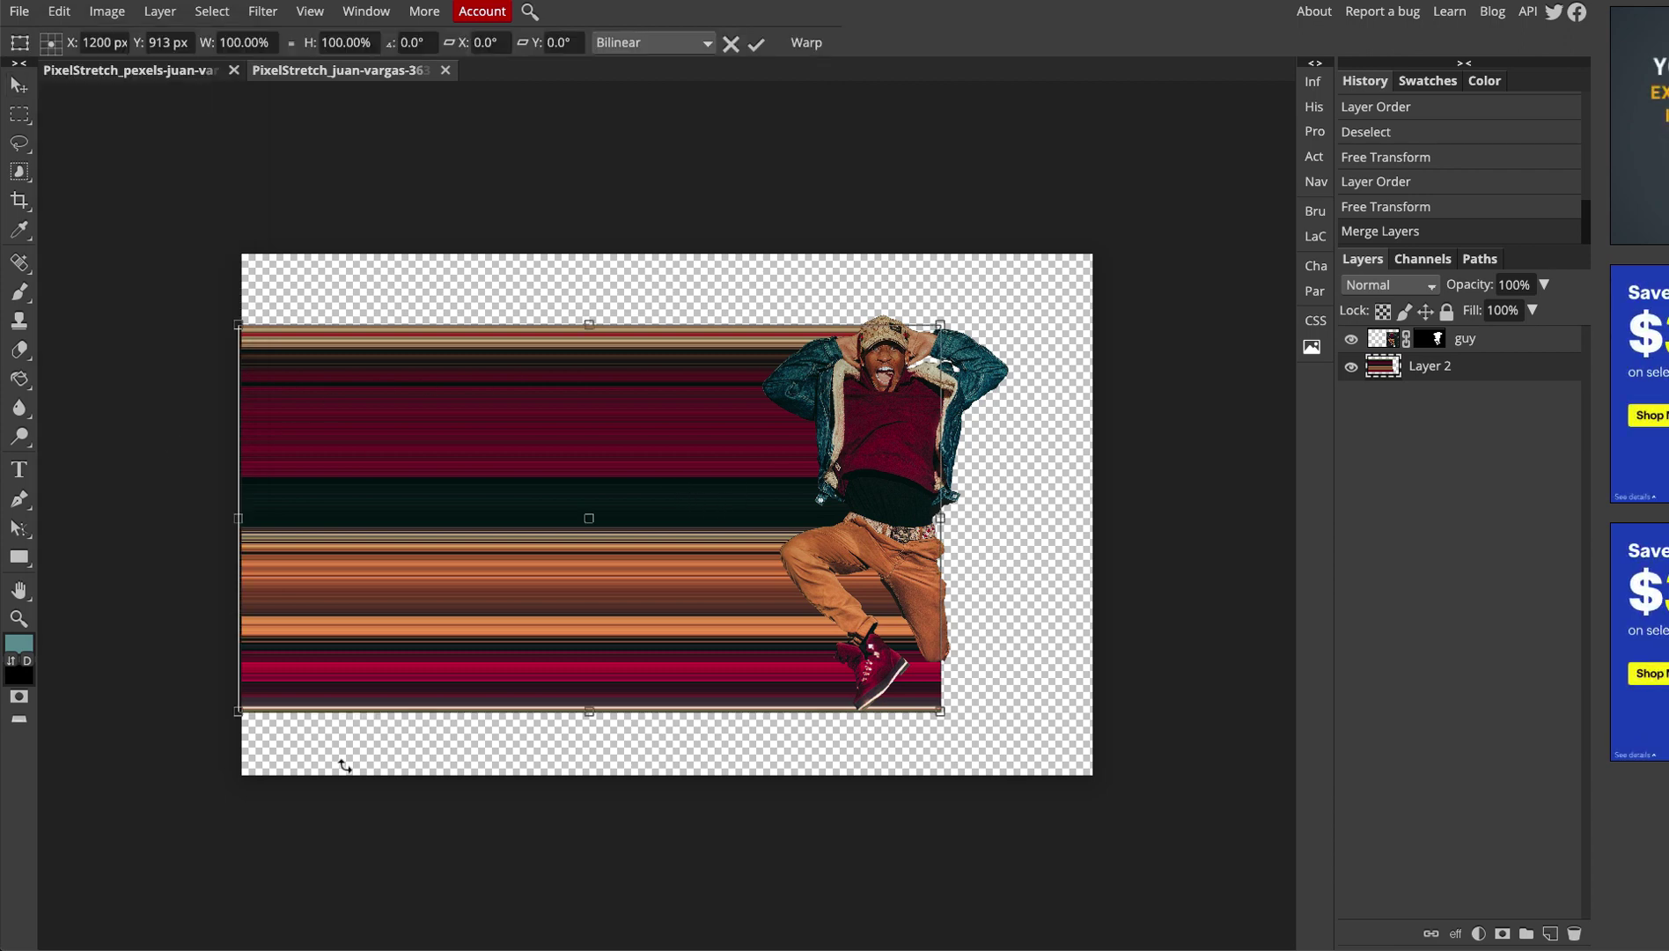
{"action": "left_click", "coordinate": [807, 44]}
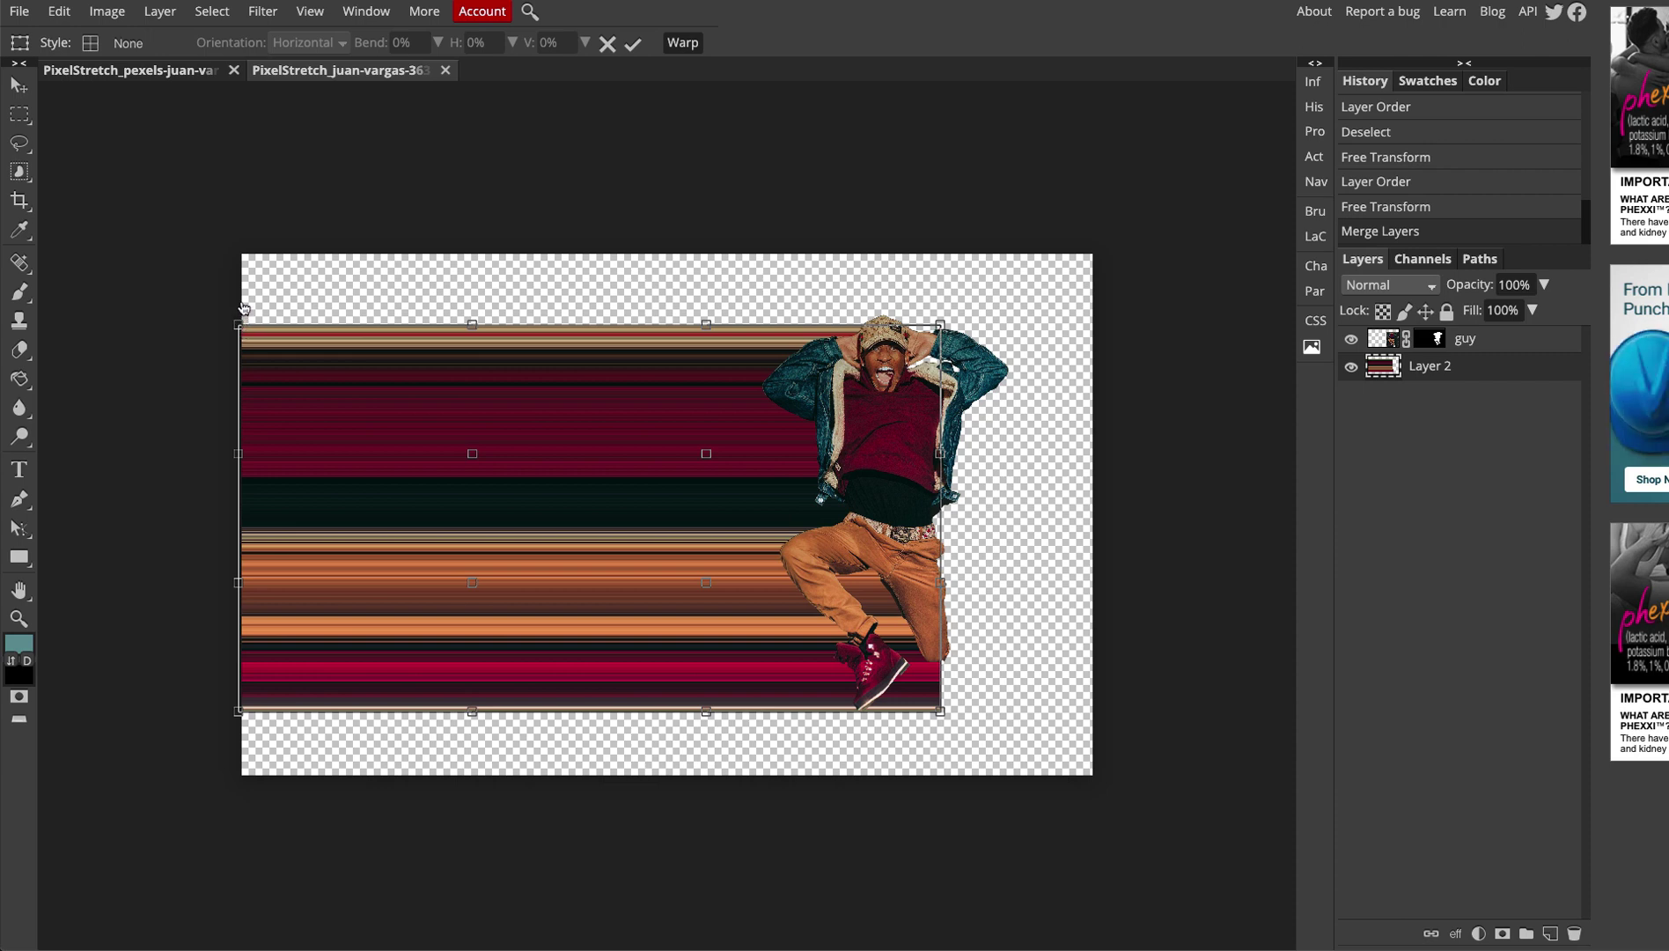
{"action": "left_click_drag", "start_coordinate": [245, 271], "coordinate": [233, 187]}
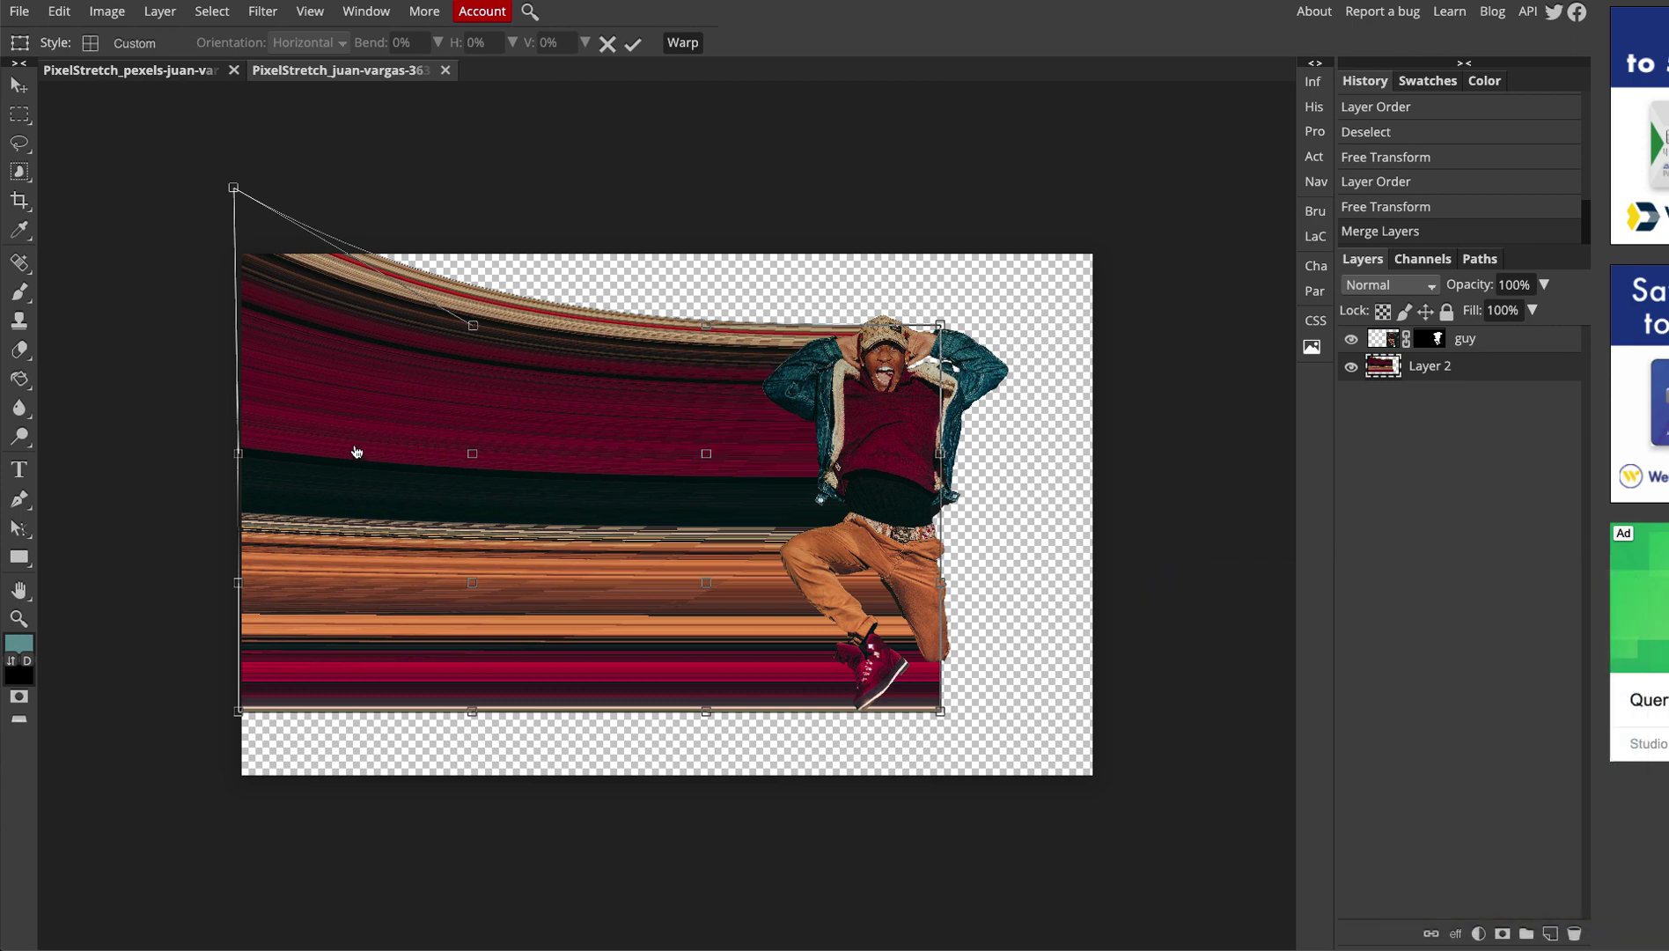
{"action": "left_click_drag", "start_coordinate": [349, 455], "coordinate": [331, 464]}
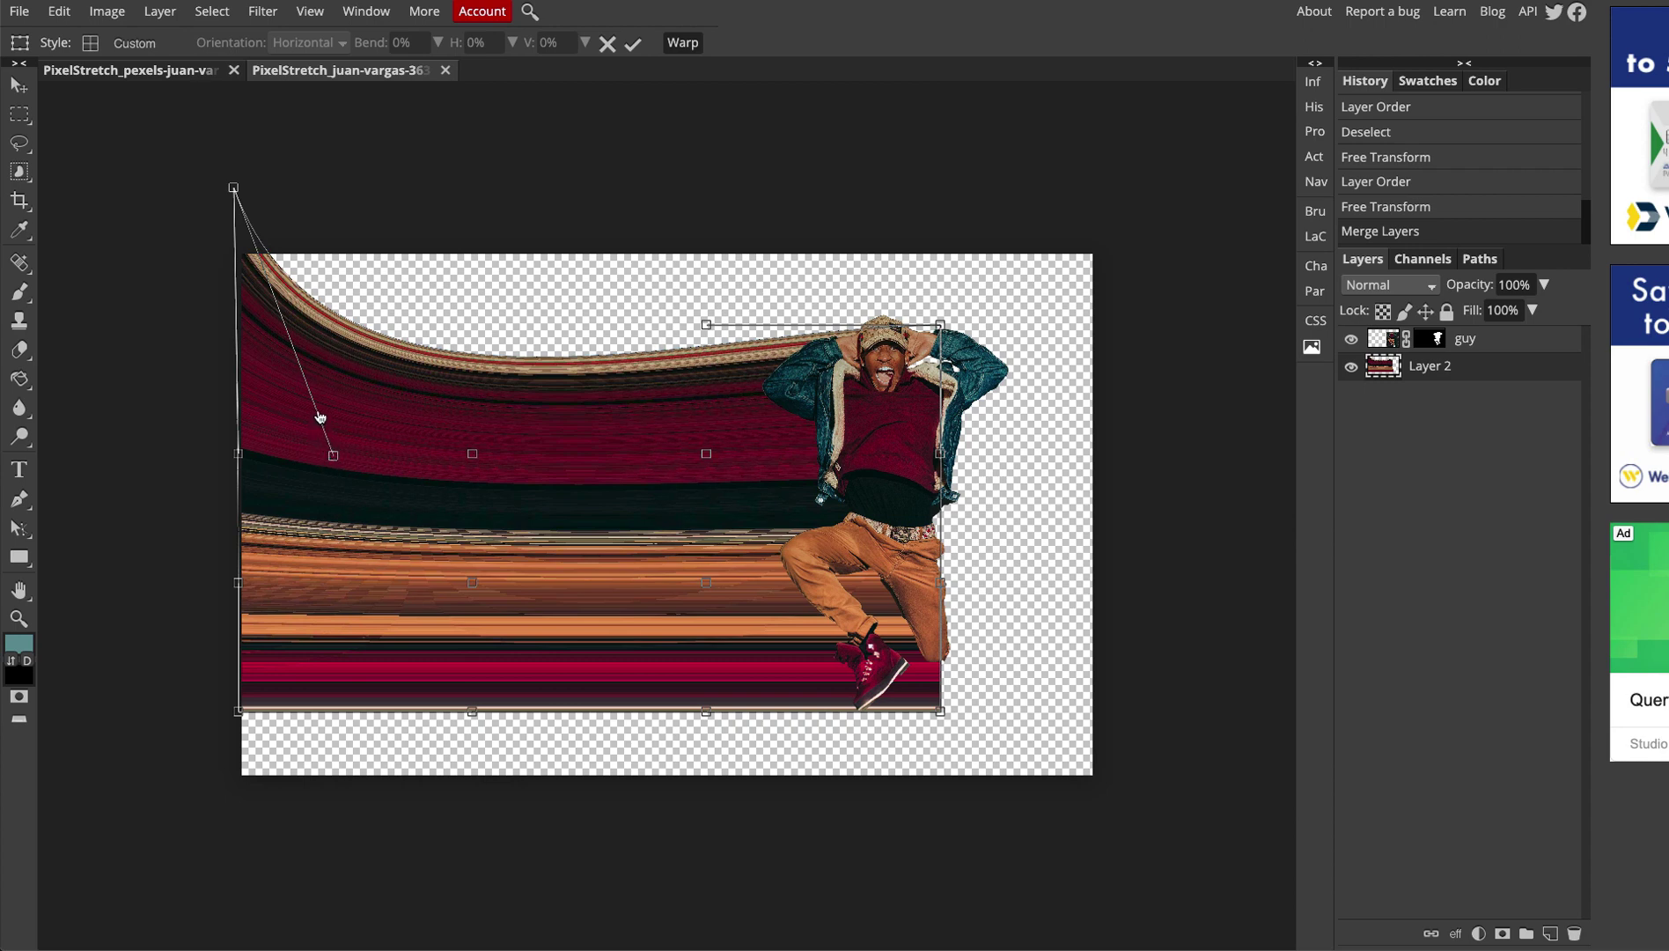
{"action": "left_click_drag", "start_coordinate": [318, 408], "coordinate": [318, 401]}
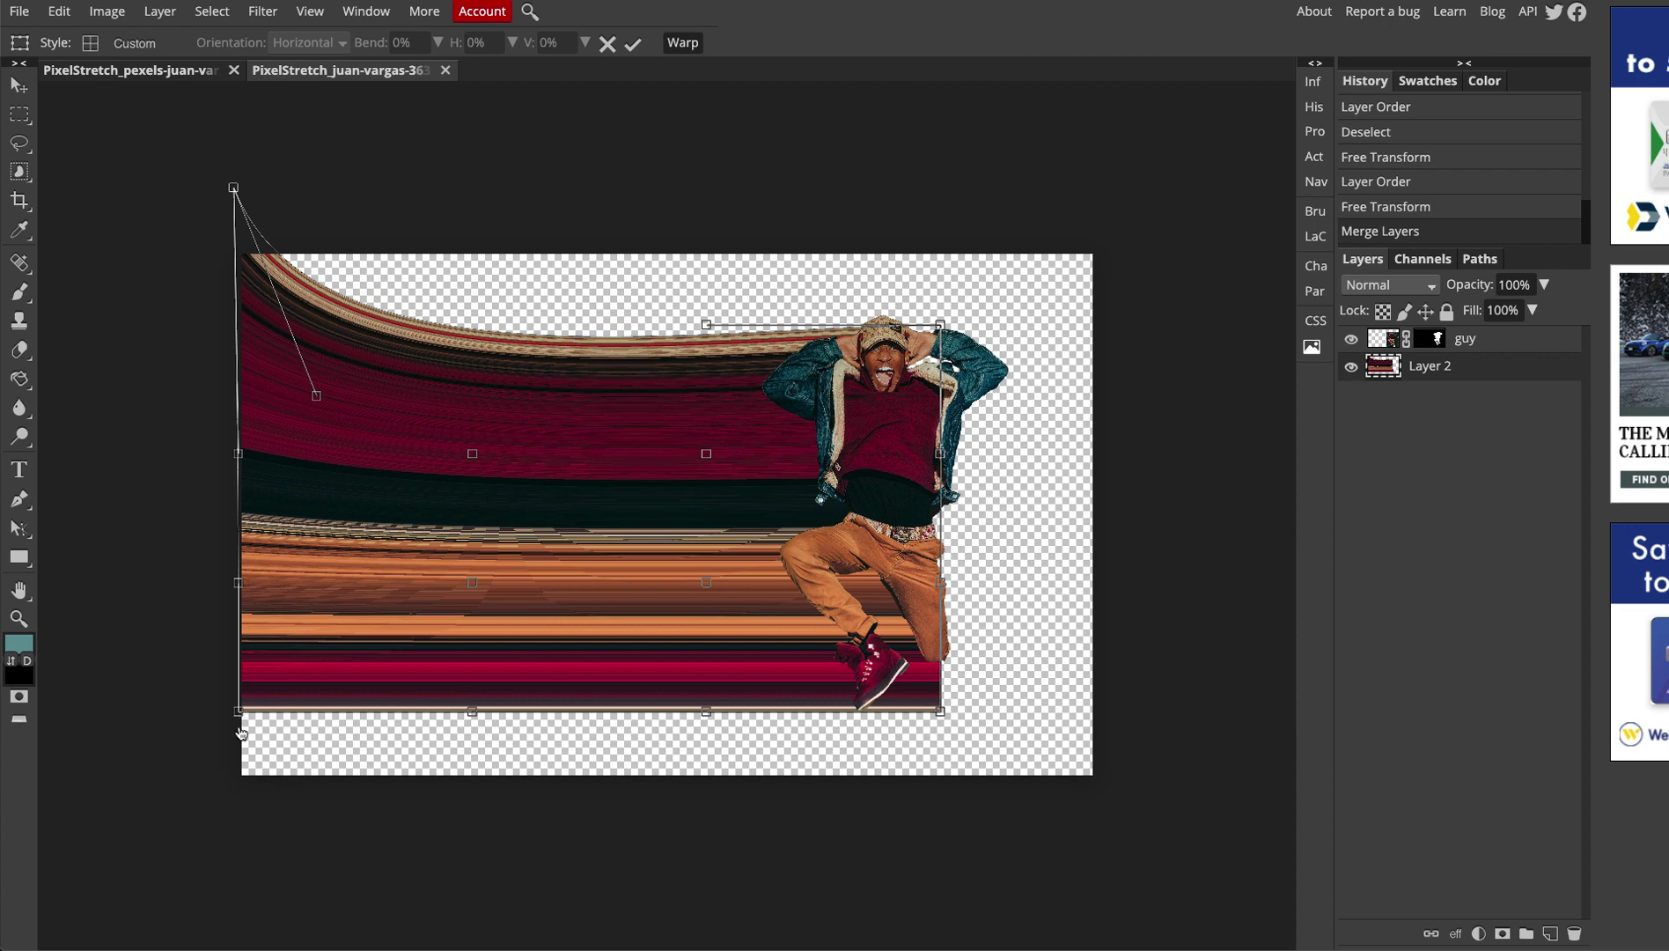
- Pull the warp's lower-left corner below the canvas, curve the stripes' lower edge inward, and apply the transform
{"action": "left_click_drag", "start_coordinate": [241, 799], "coordinate": [239, 825]}
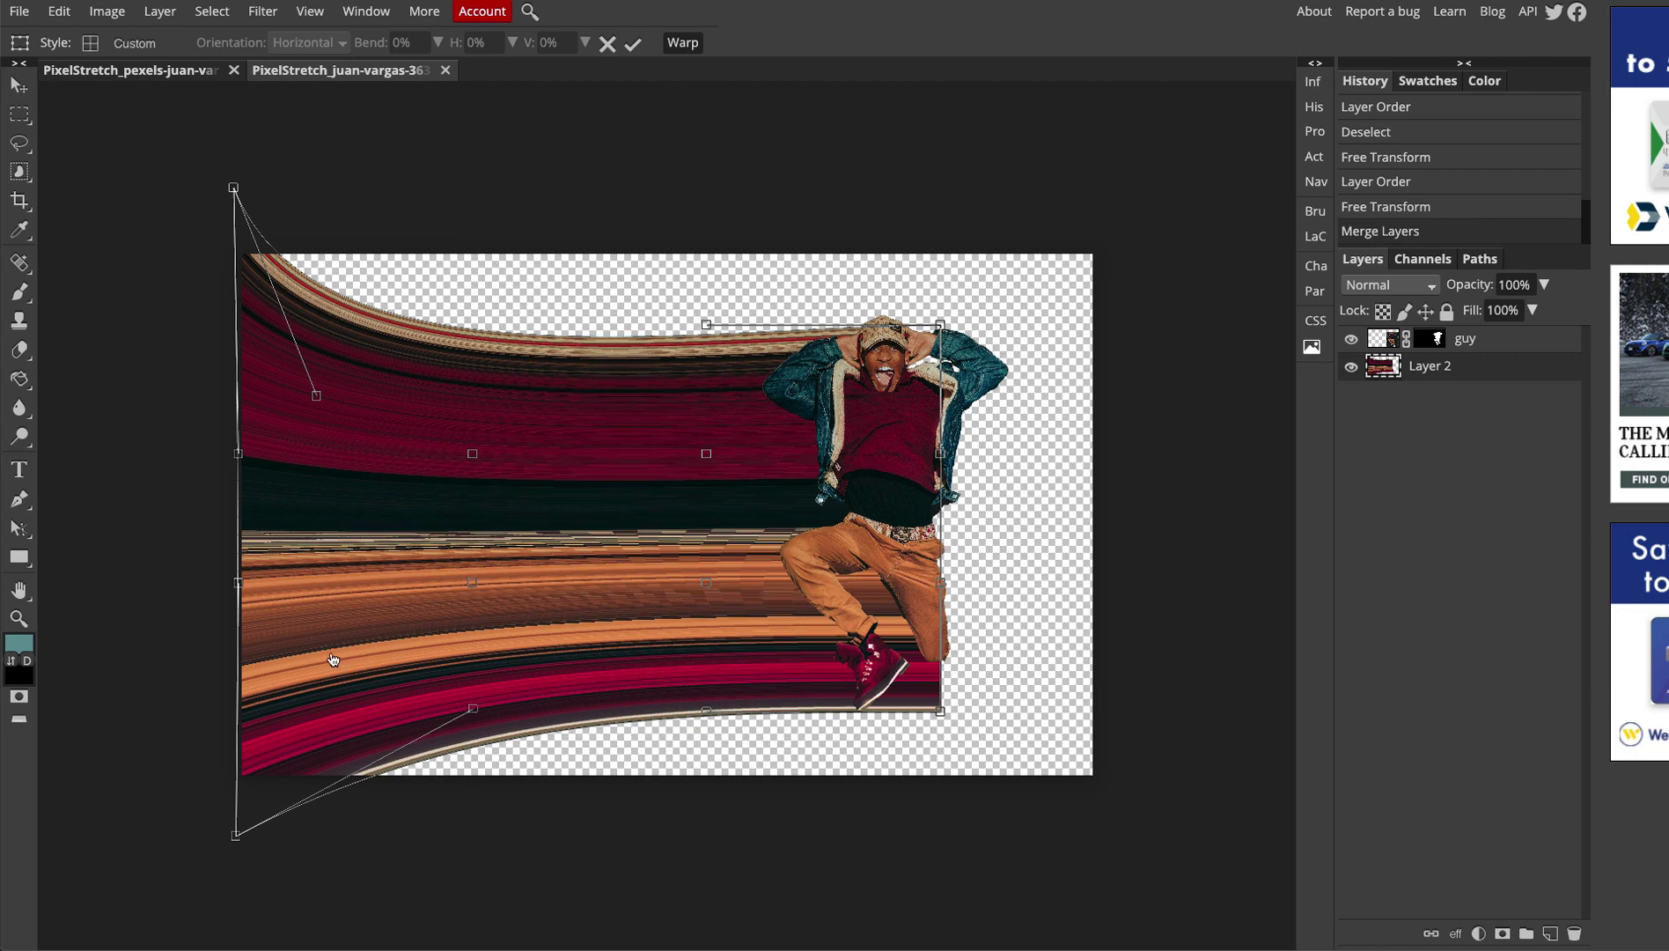
{"action": "left_click_drag", "start_coordinate": [333, 661], "coordinate": [280, 682]}
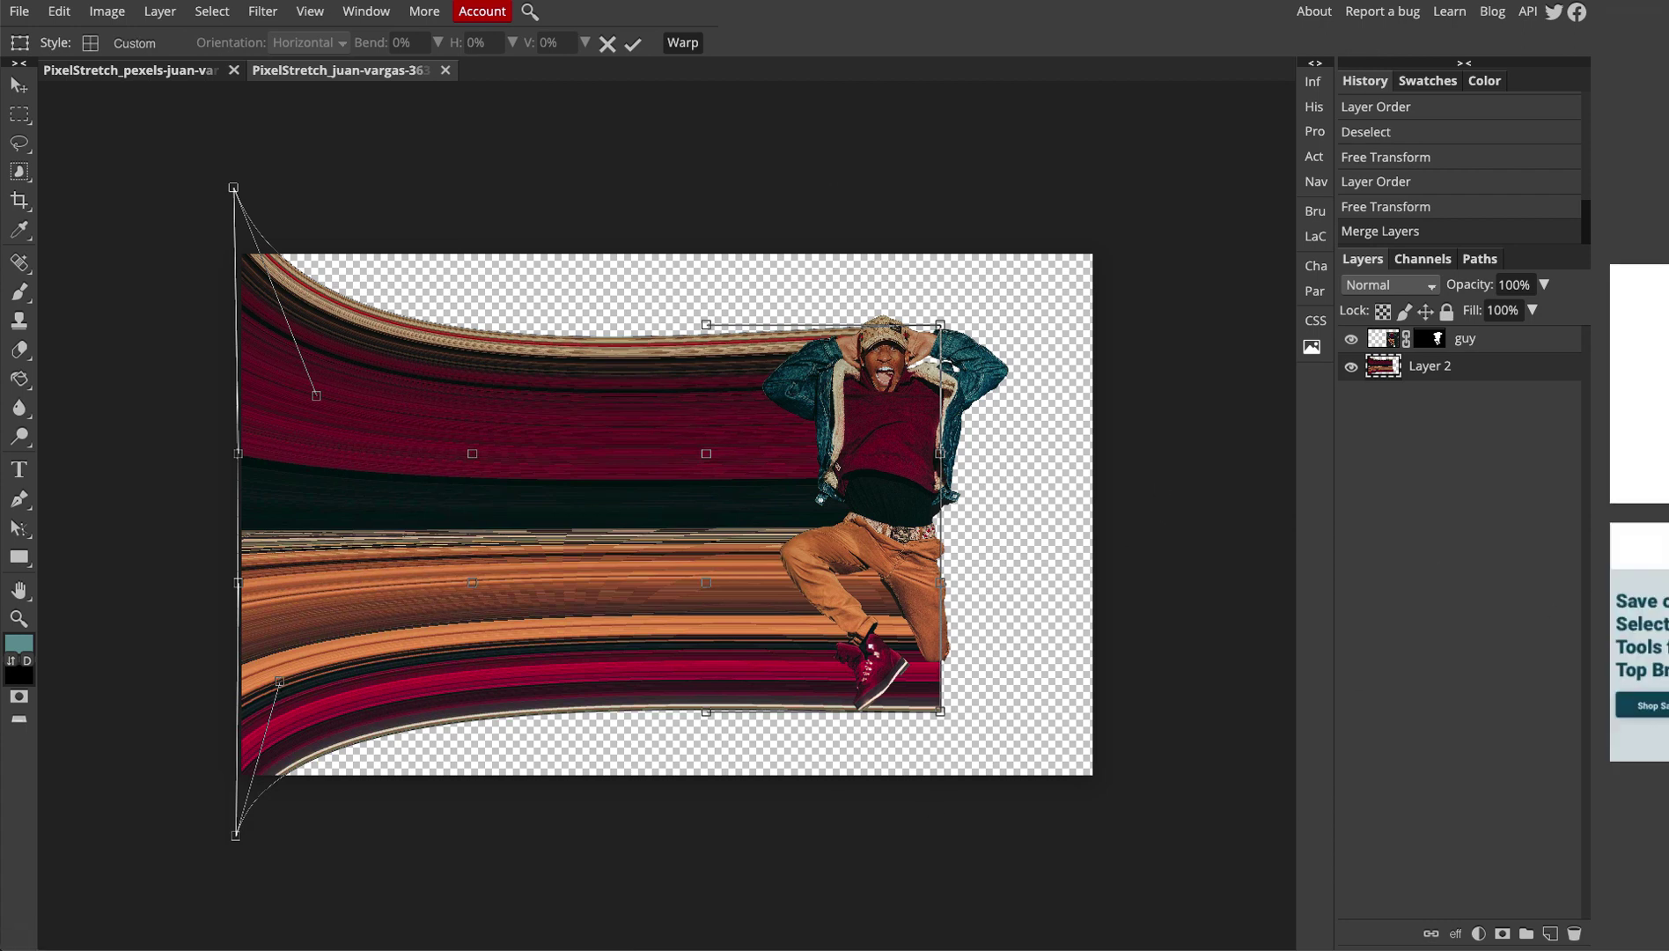
{"action": "left_click", "coordinate": [633, 44]}
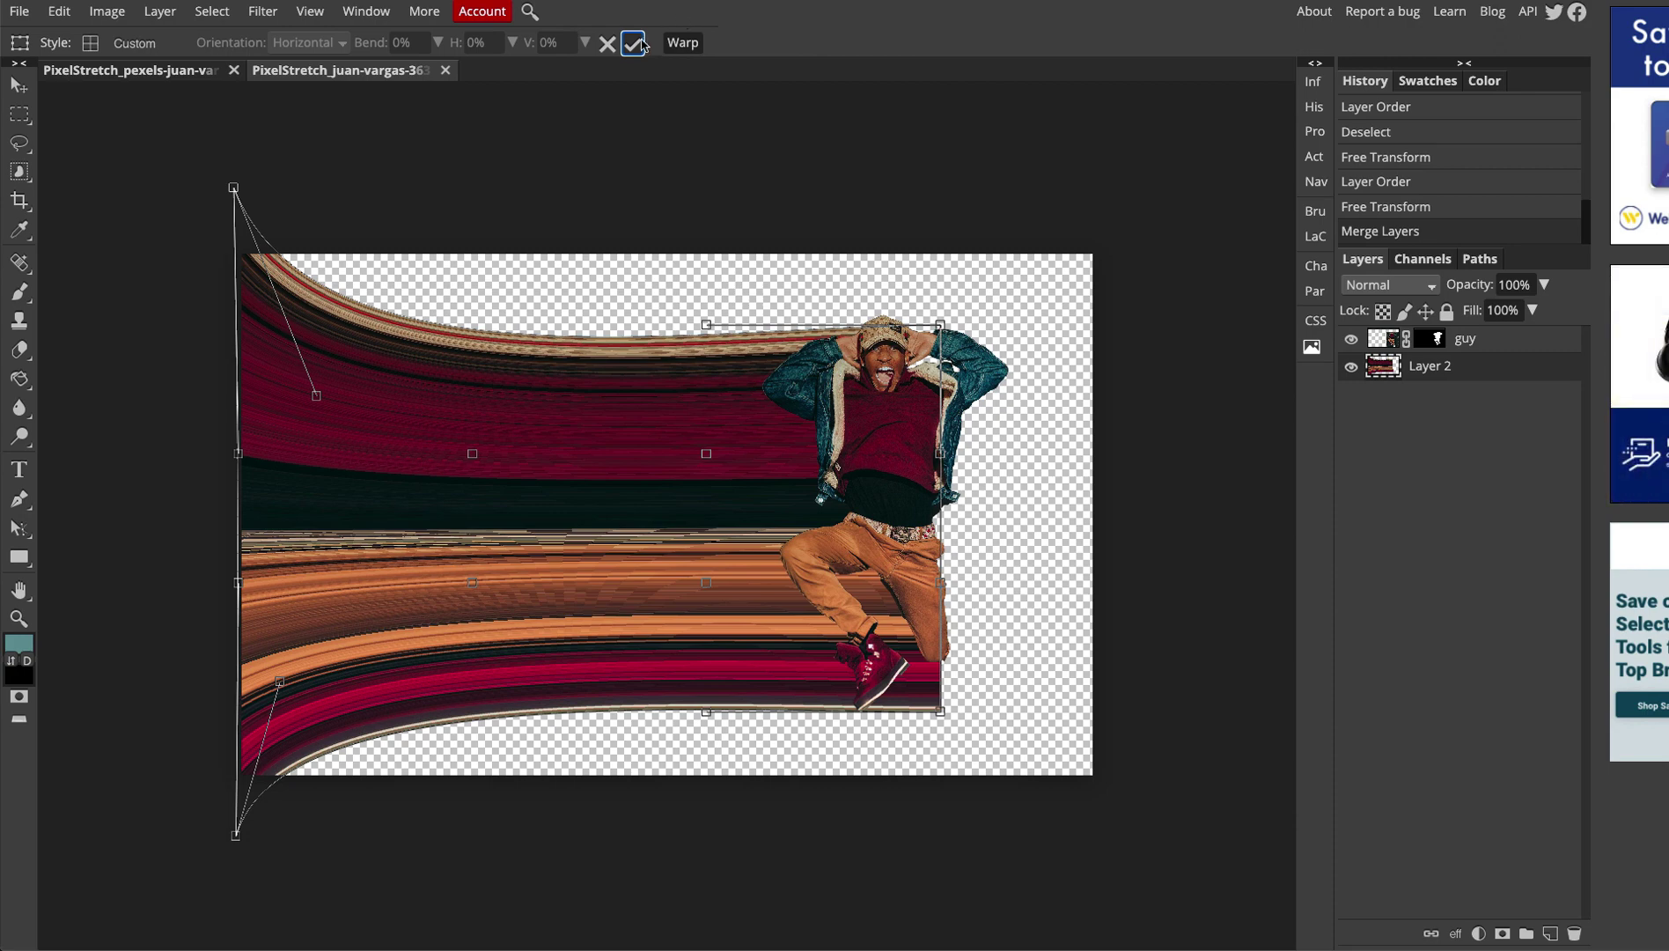
{"action": "key", "text": "Return"}
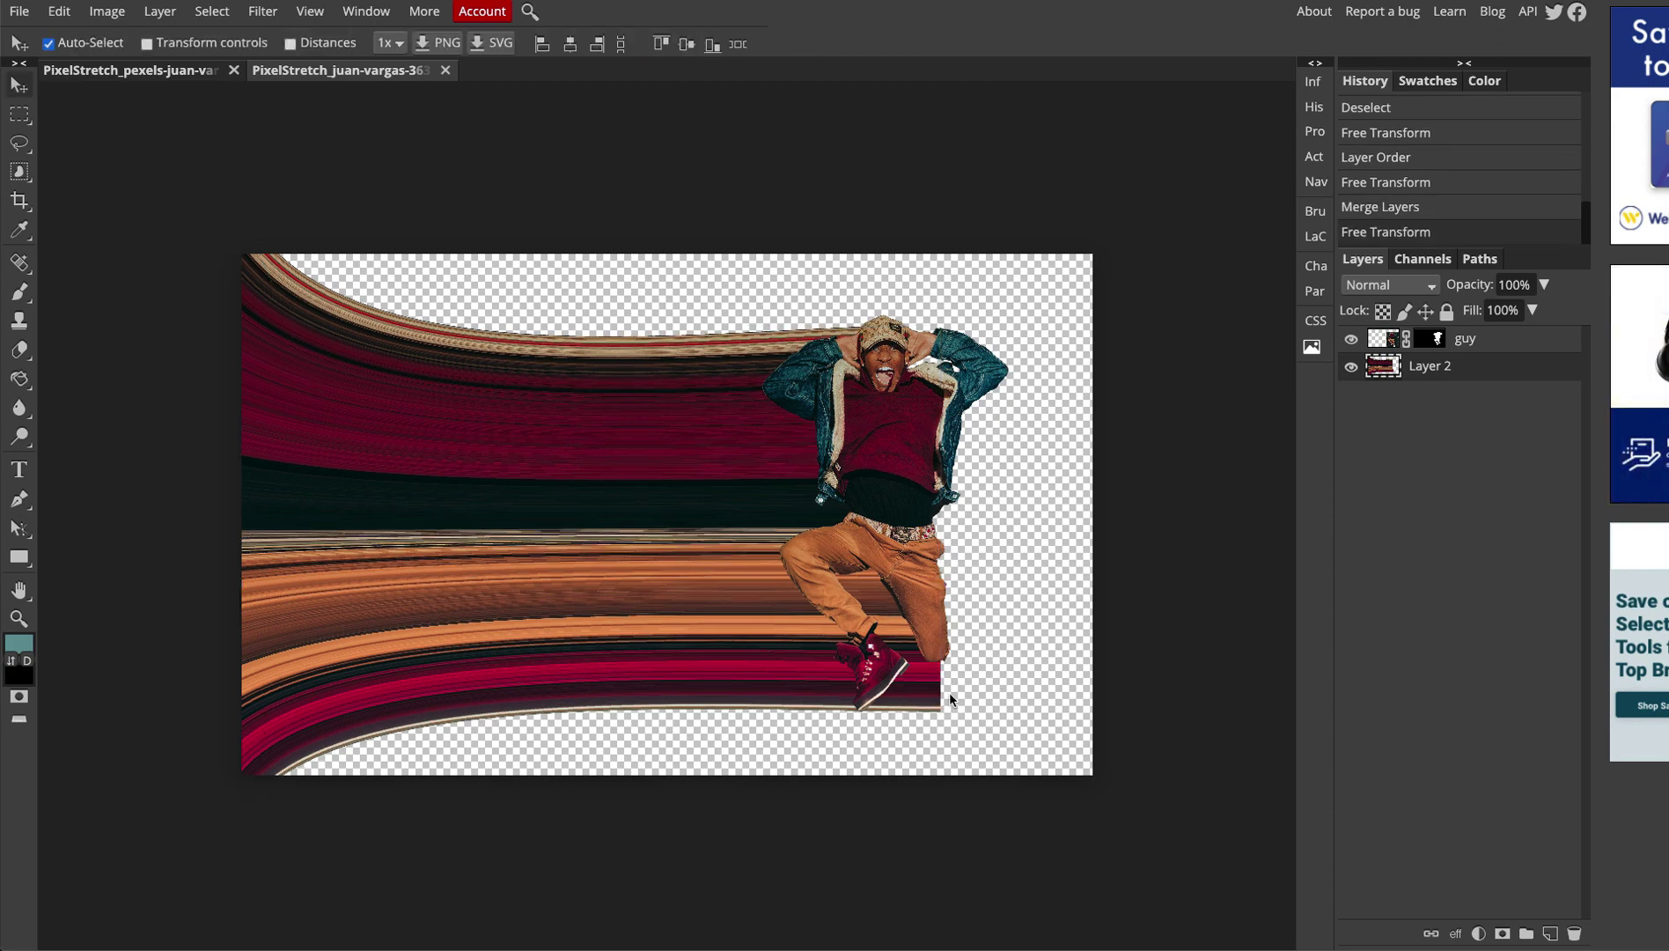
- Rename Layer 2 as sweep
{"action": "scroll", "coordinate": [900, 687], "scroll_direction": "up", "scroll_amount": 1}
{"action": "scroll", "coordinate": [899, 687], "scroll_direction": "up", "scroll_amount": 1}
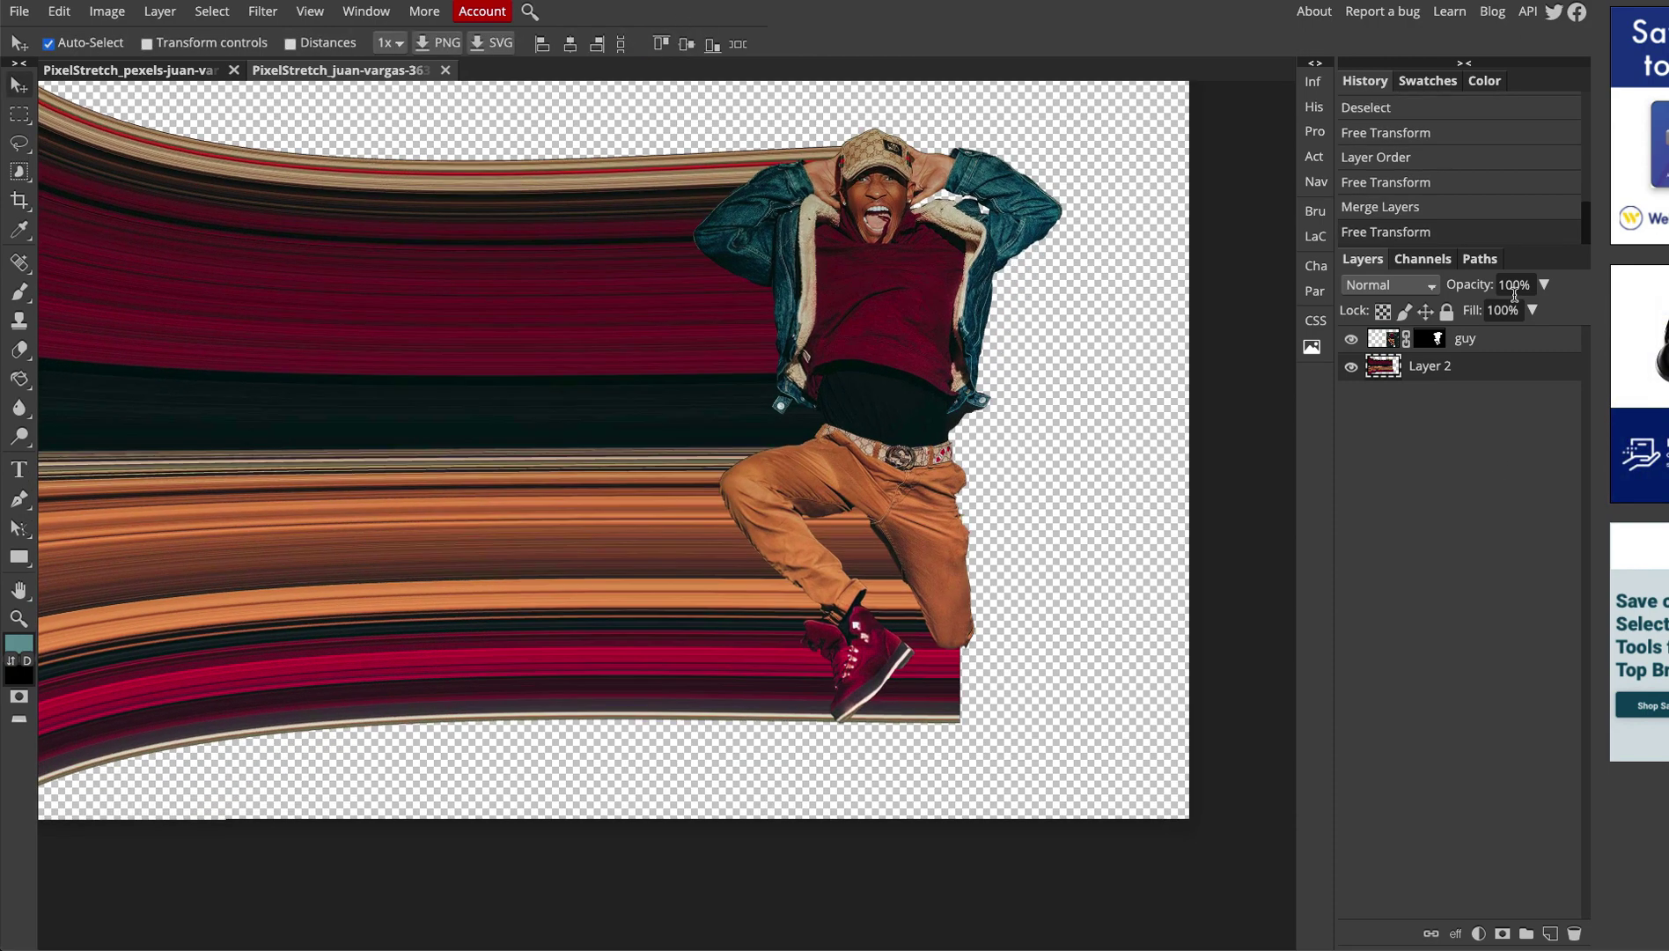
{"action": "double_click", "coordinate": [1428, 367]}
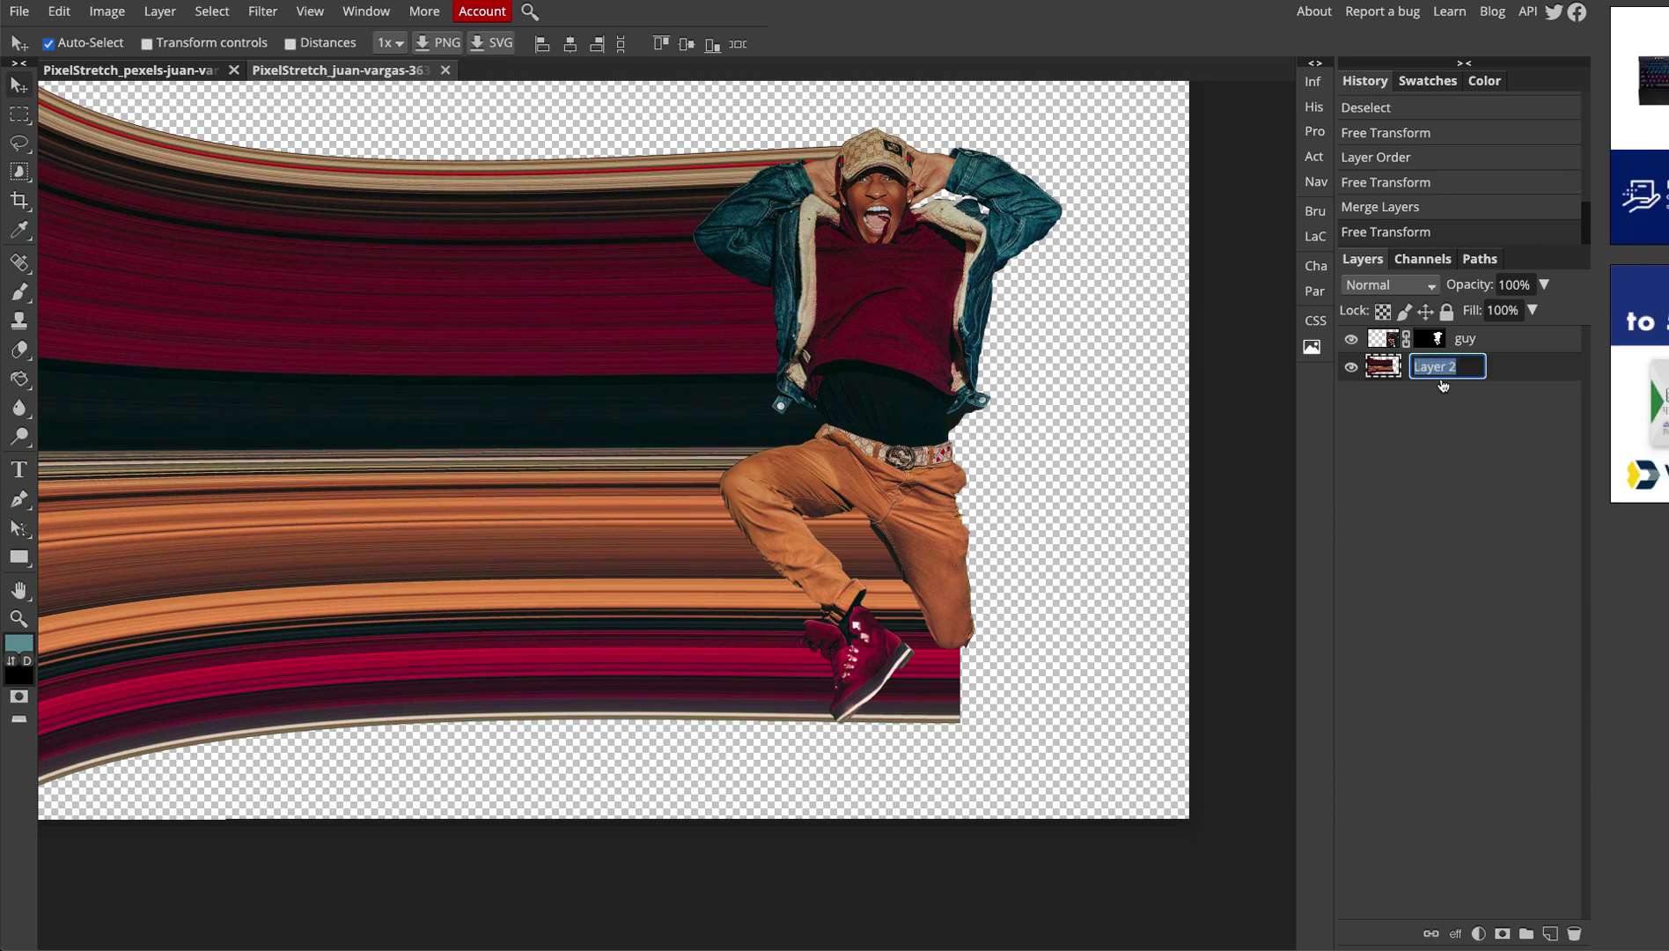
{"action": "type", "text": "sweep"}
{"action": "key", "text": "Return"}
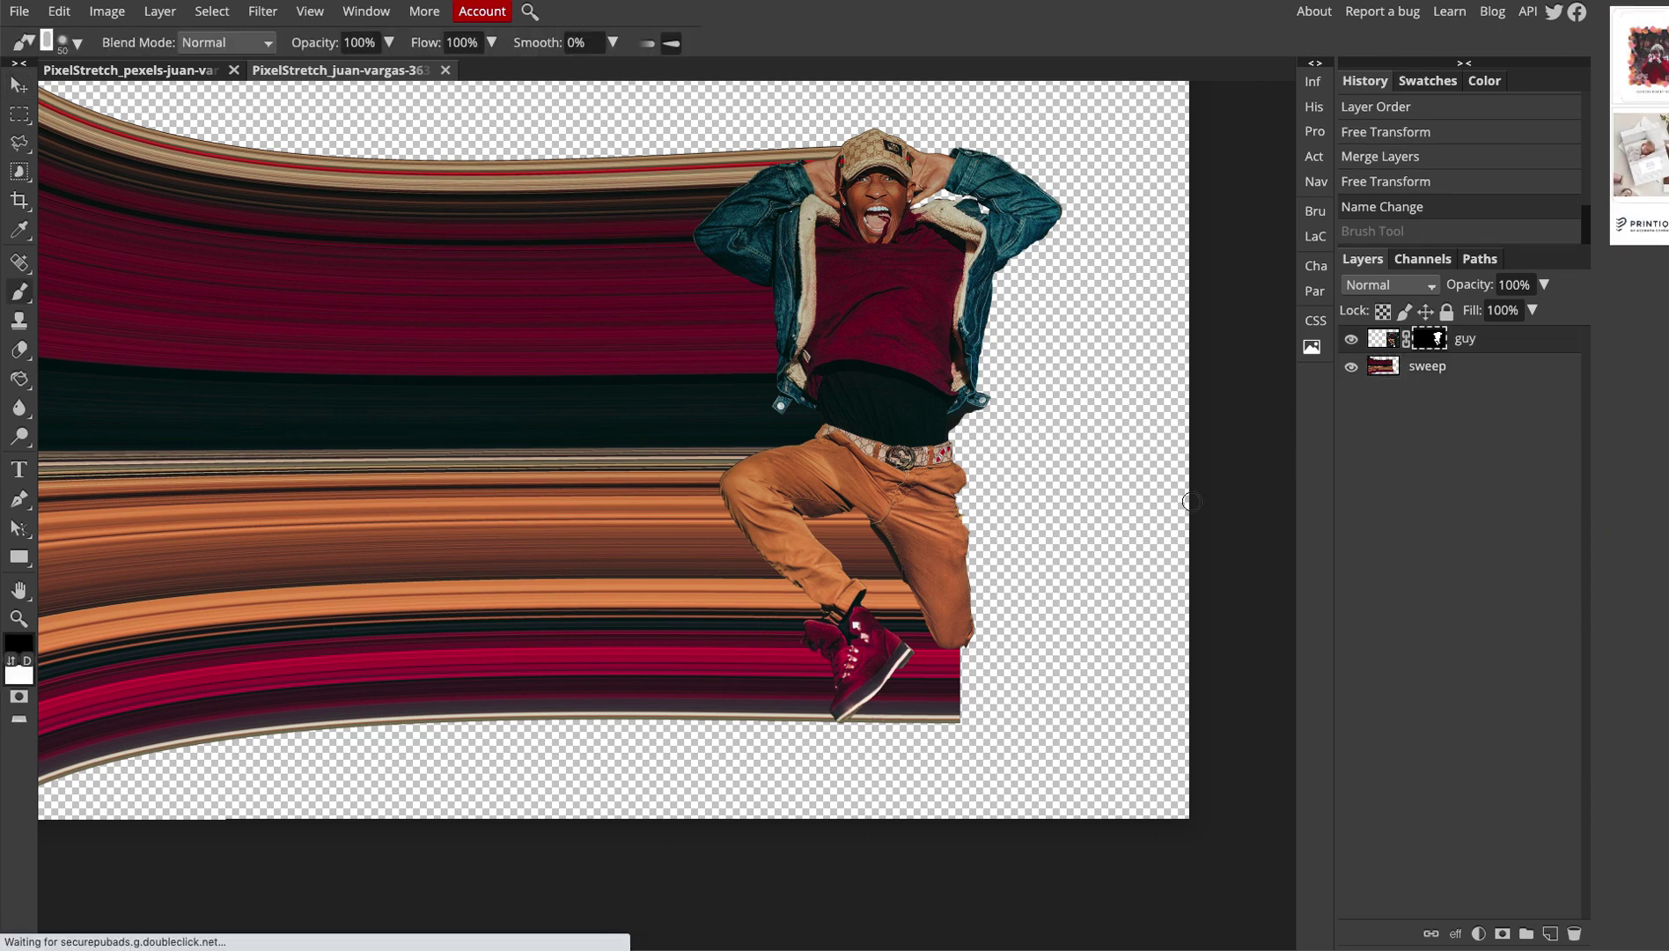
- Add a raster mask to the sweep layer and set black as the foreground colour
{"action": "left_click", "coordinate": [1430, 370]}
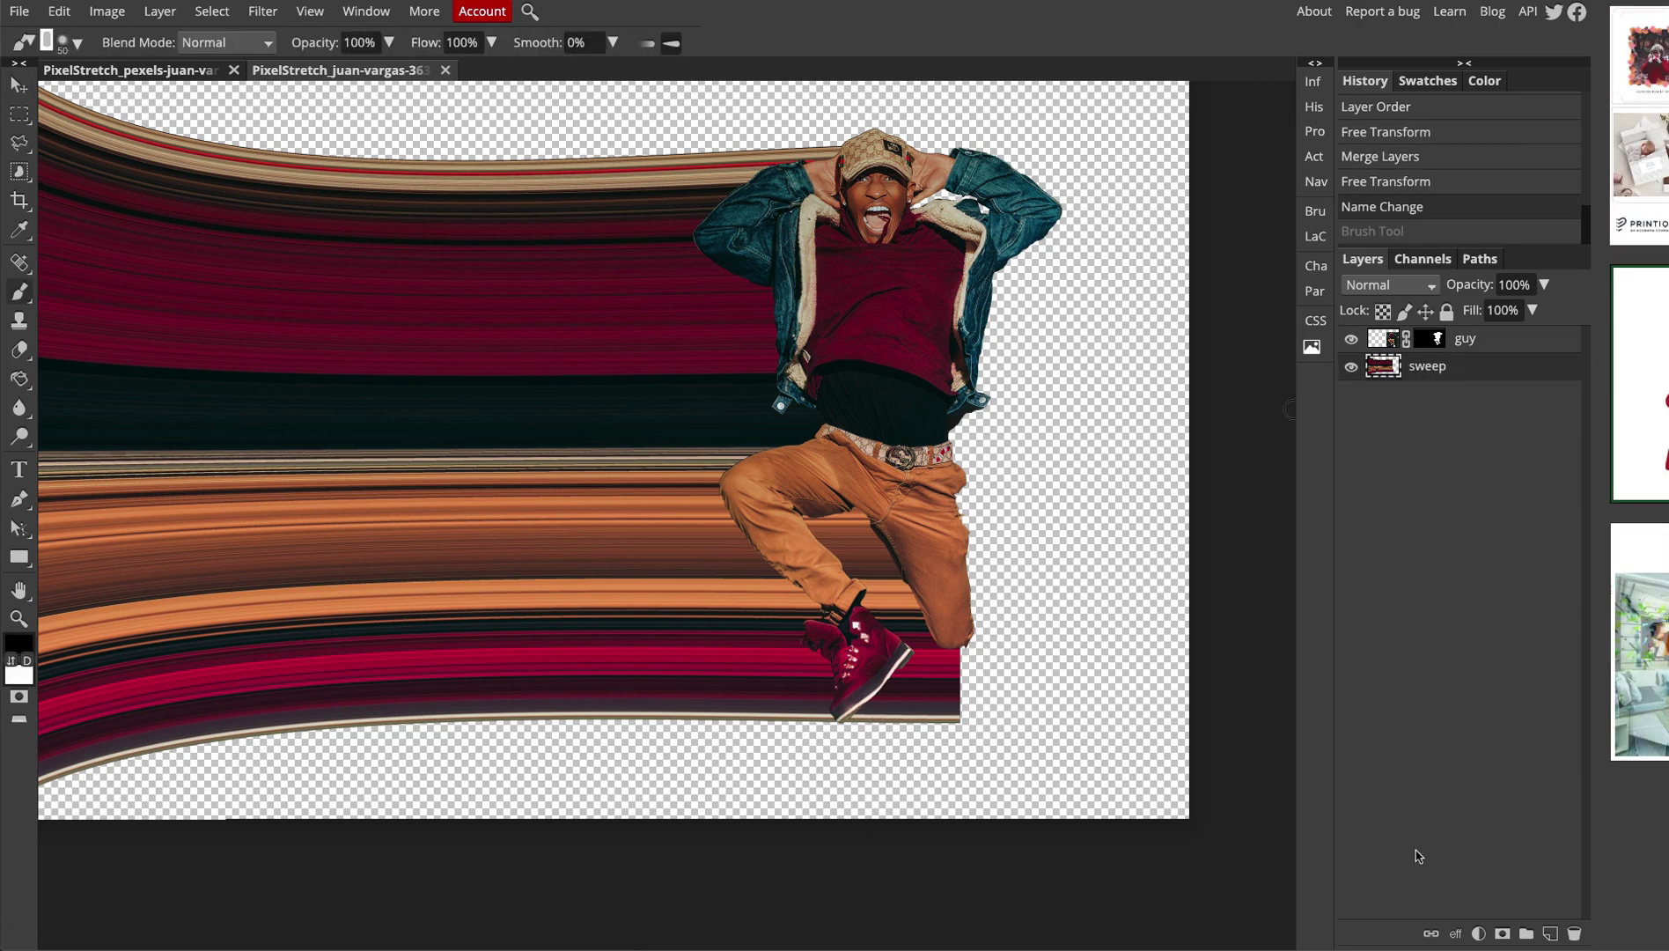
{"action": "left_click", "coordinate": [1506, 935]}
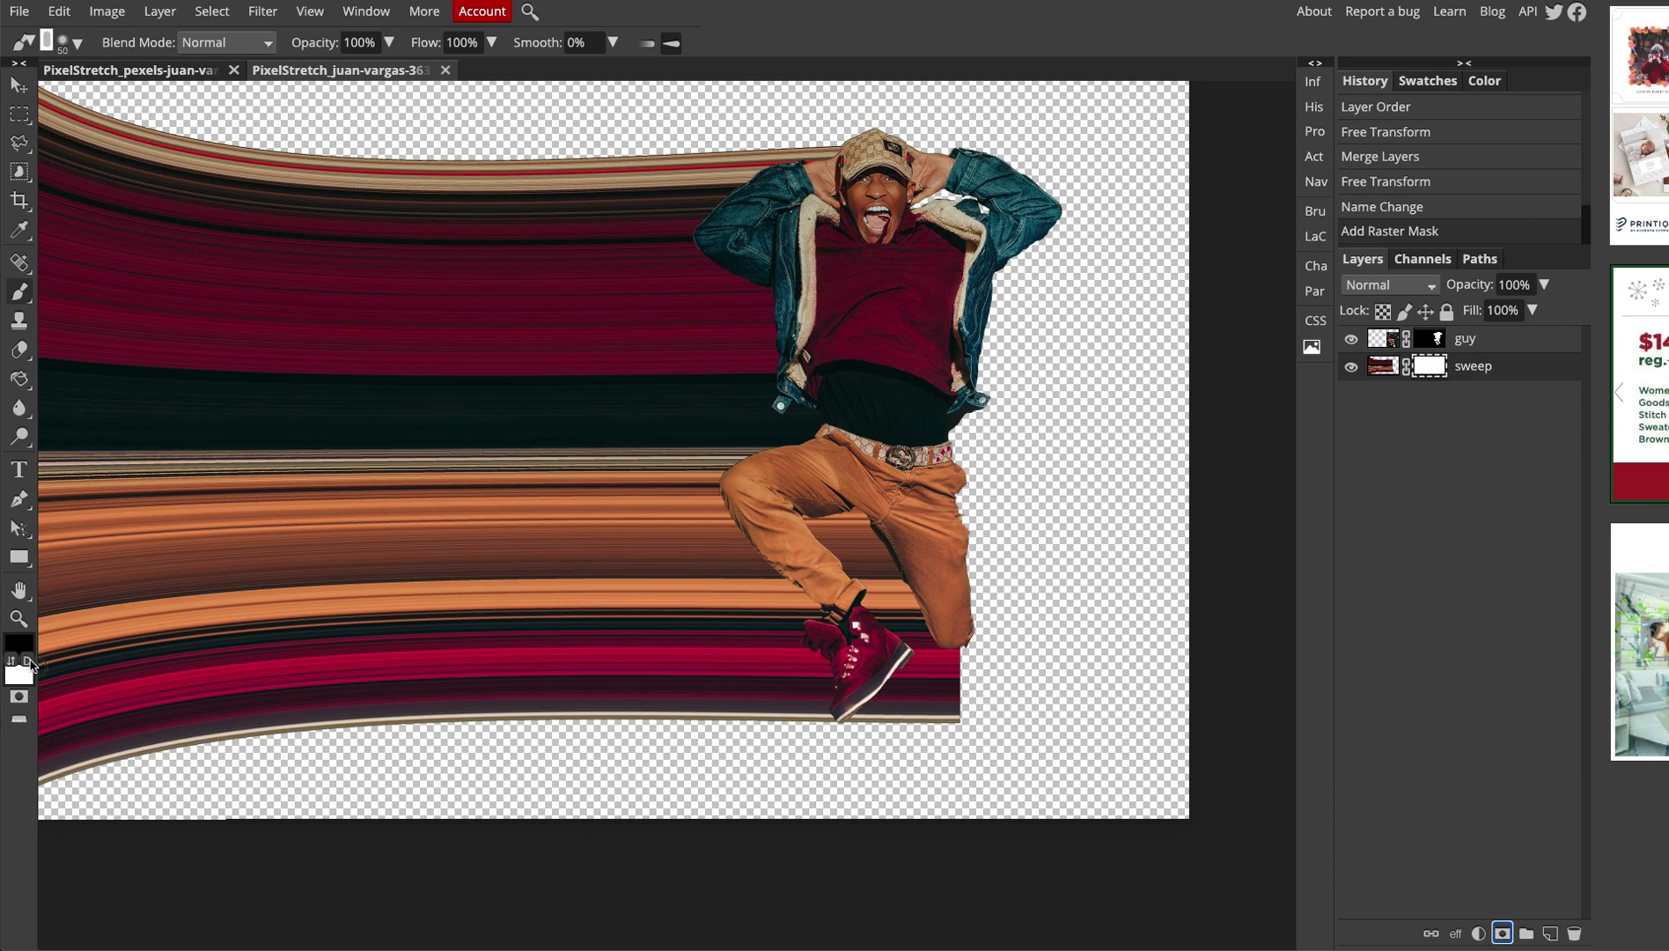
{"action": "left_click", "coordinate": [27, 660]}
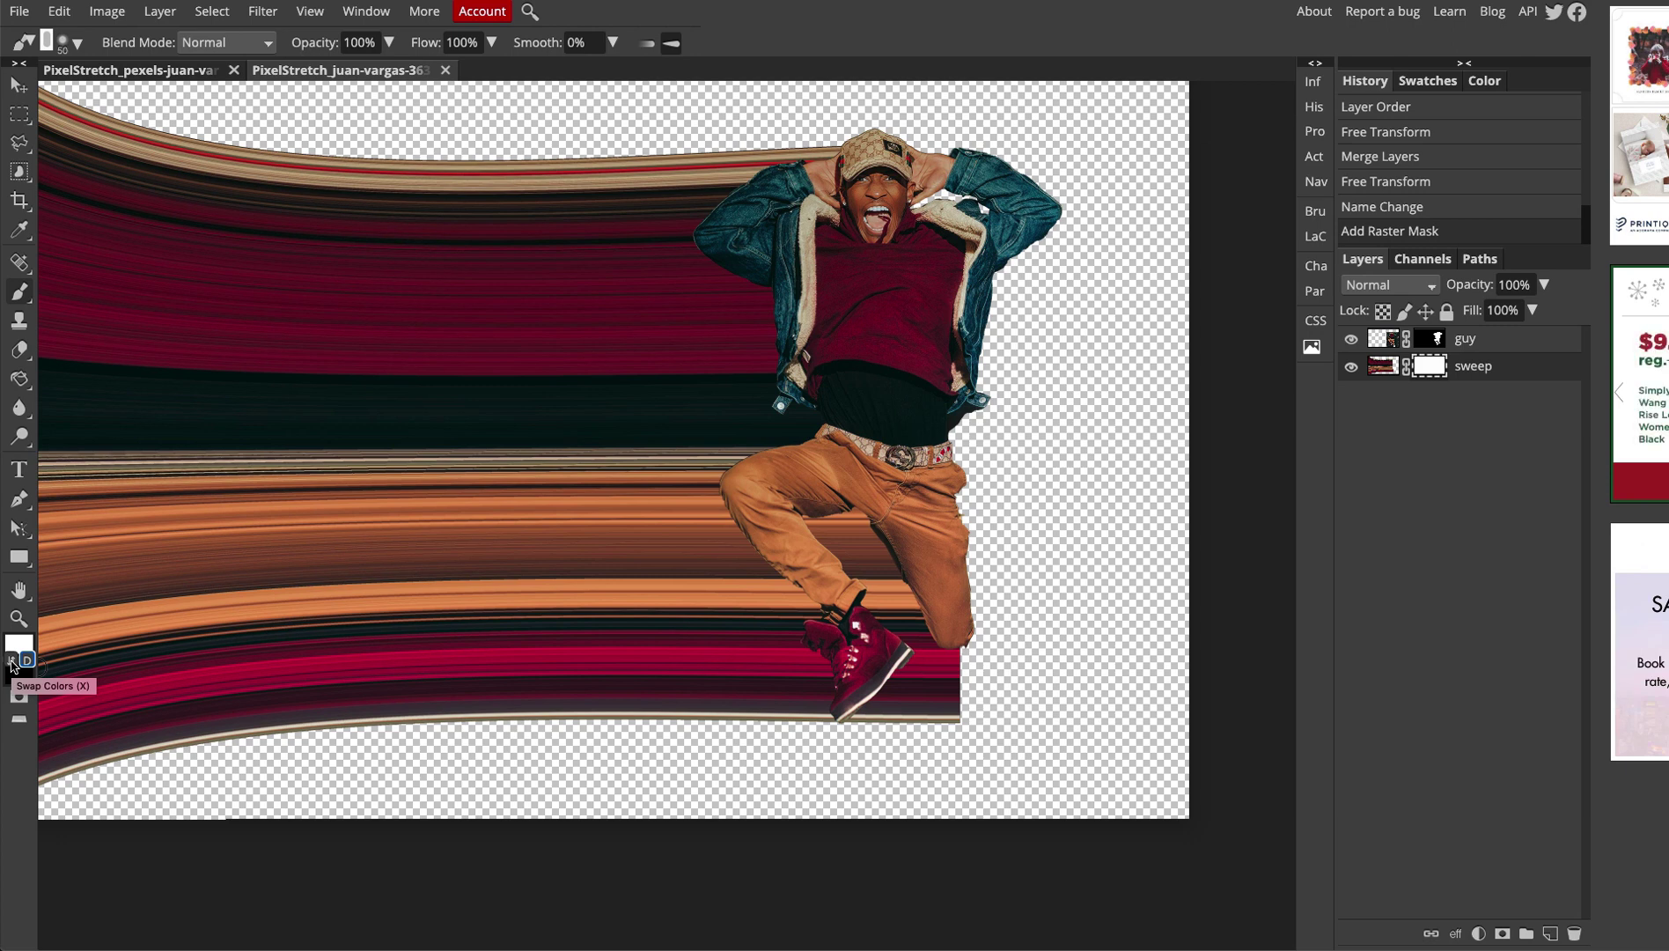
{"action": "left_click", "coordinate": [12, 666]}
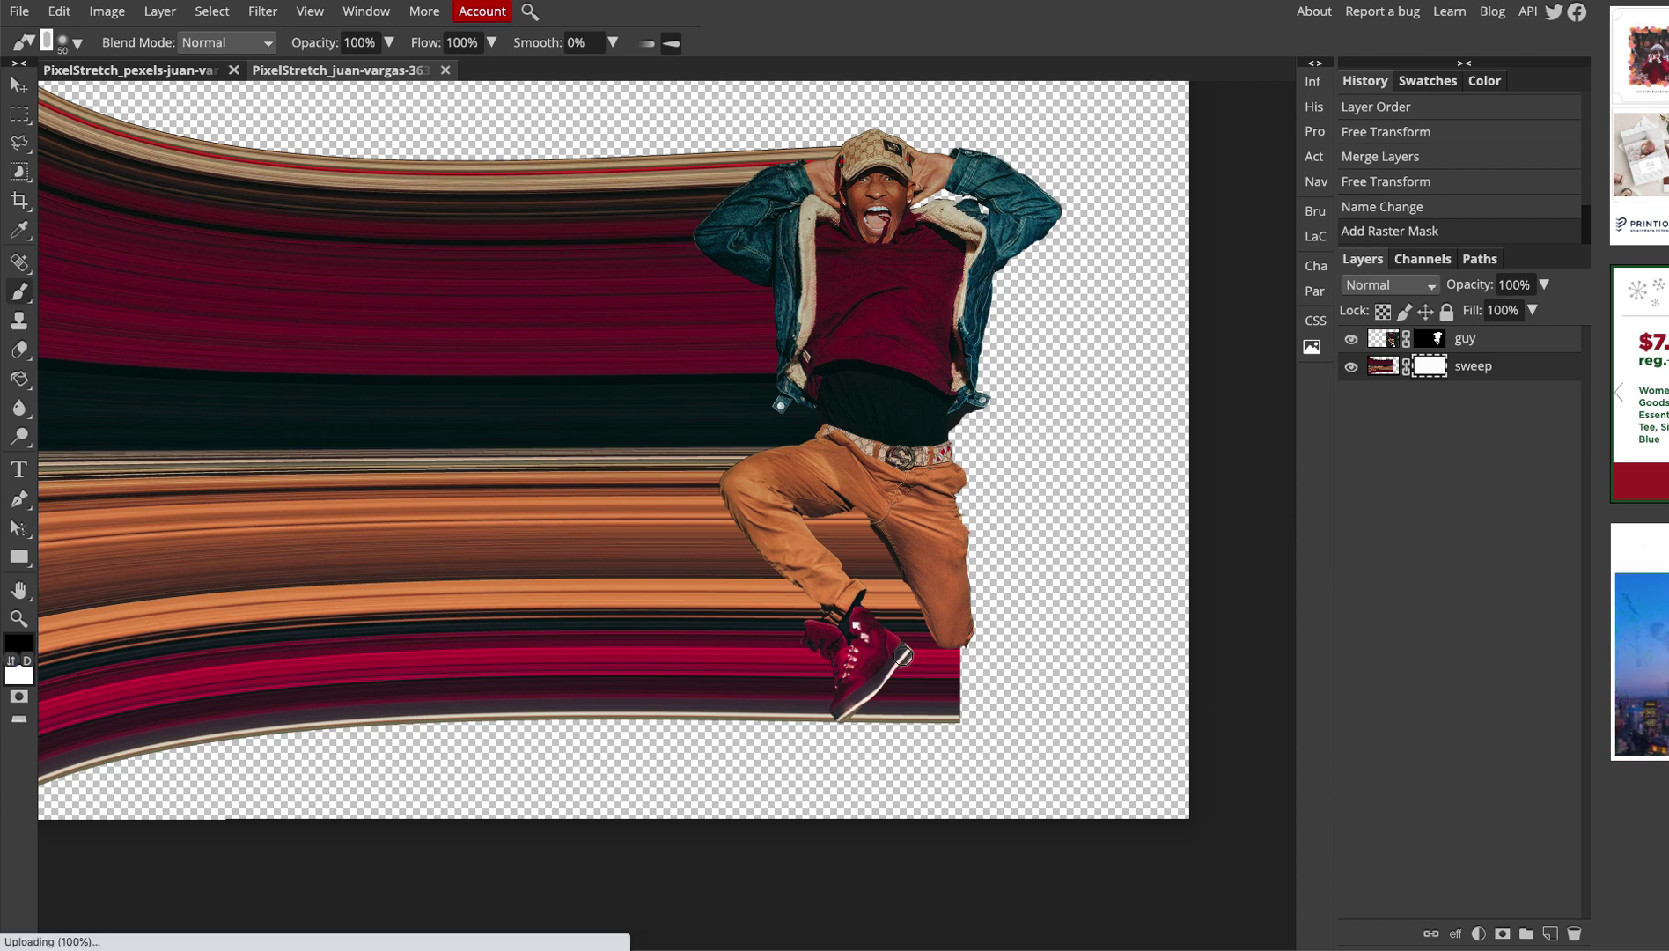
- Set the brush hardness to 100% and paint the sweep mask black to hide the stripes between the boot's sole and the rear leg
{"action": "left_click_drag", "start_coordinate": [903, 655], "coordinate": [1077, 663]}
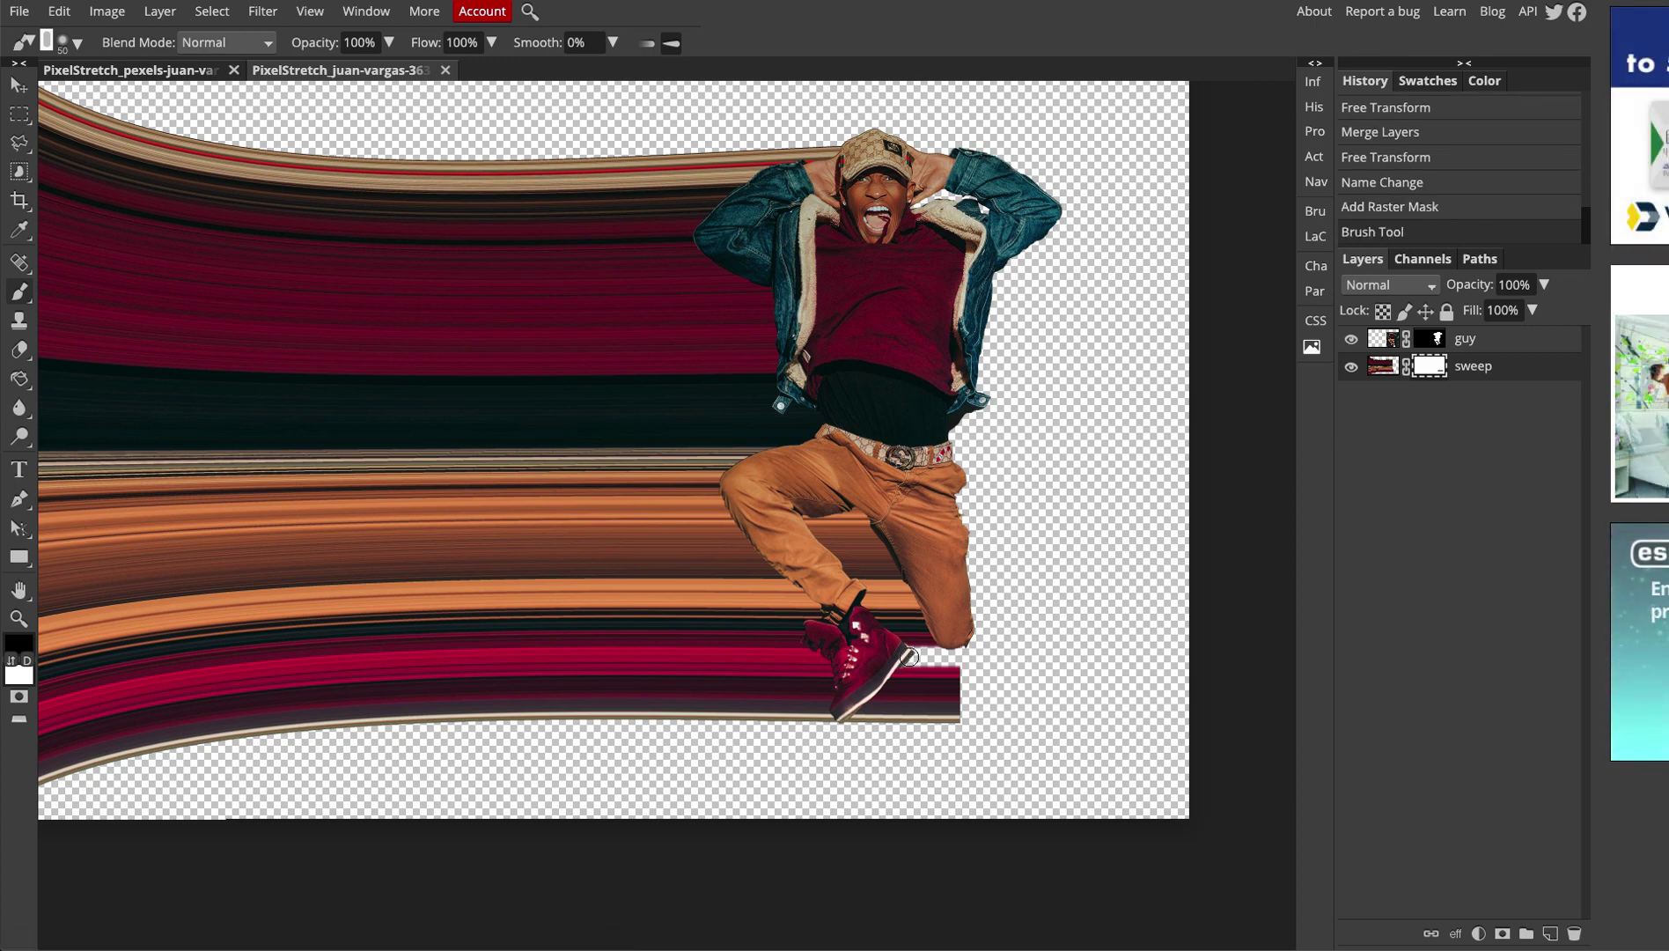
{"action": "key", "text": "ctrl+z"}
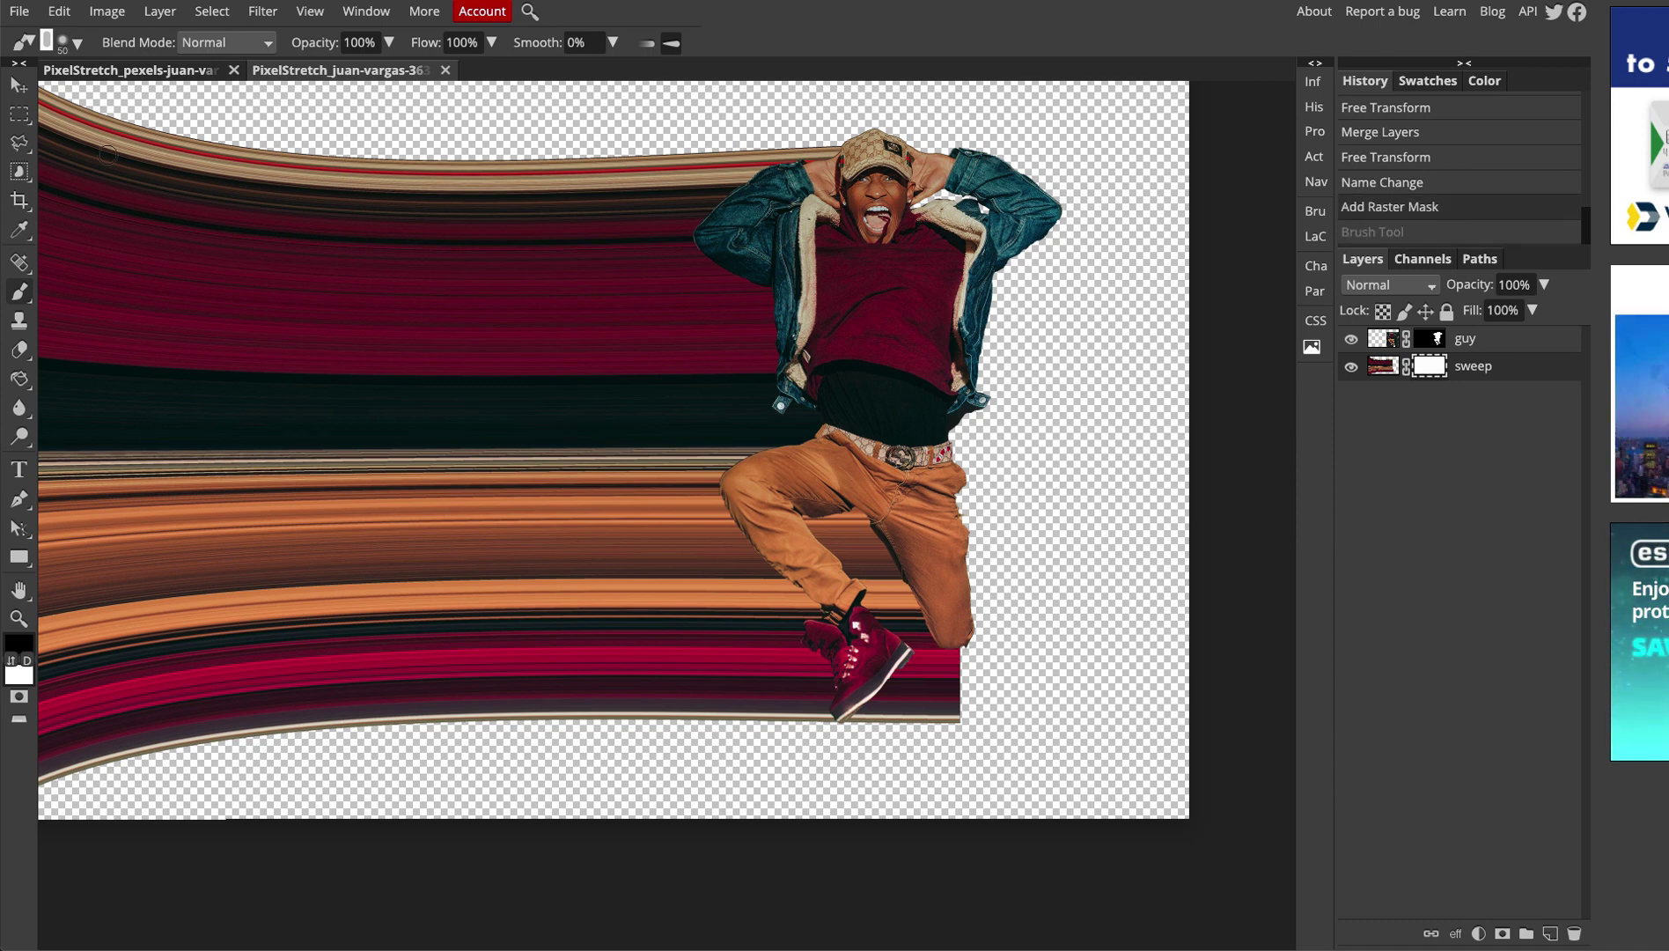
{"action": "left_click", "coordinate": [71, 42]}
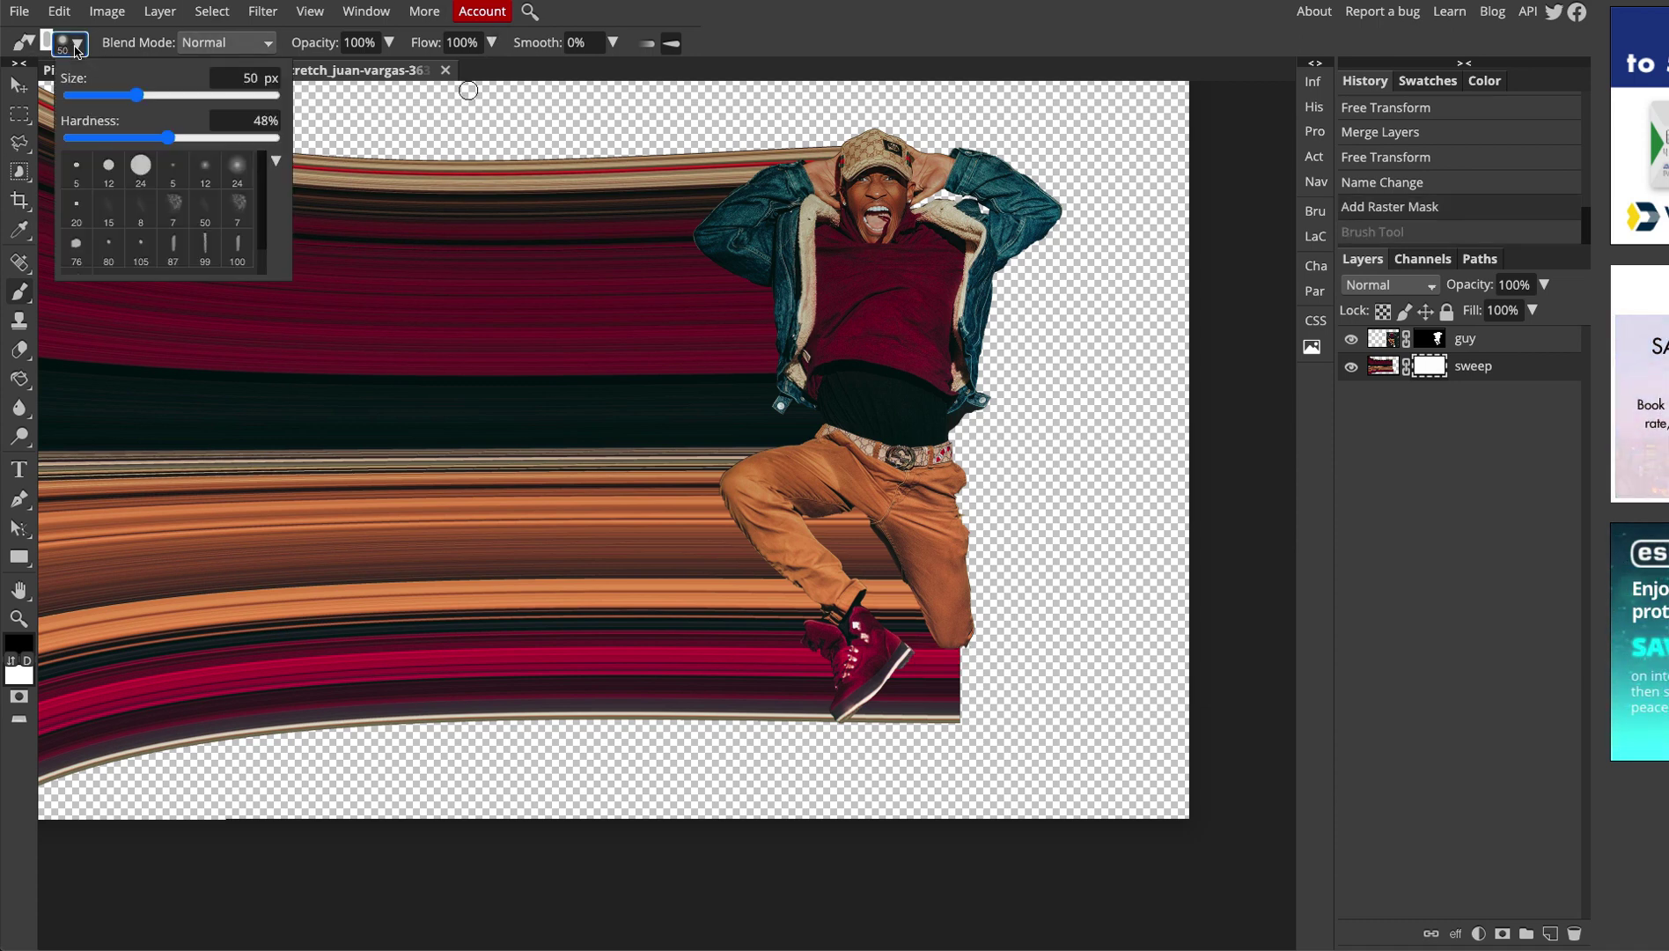
{"action": "left_click_drag", "start_coordinate": [151, 131], "coordinate": [280, 137]}
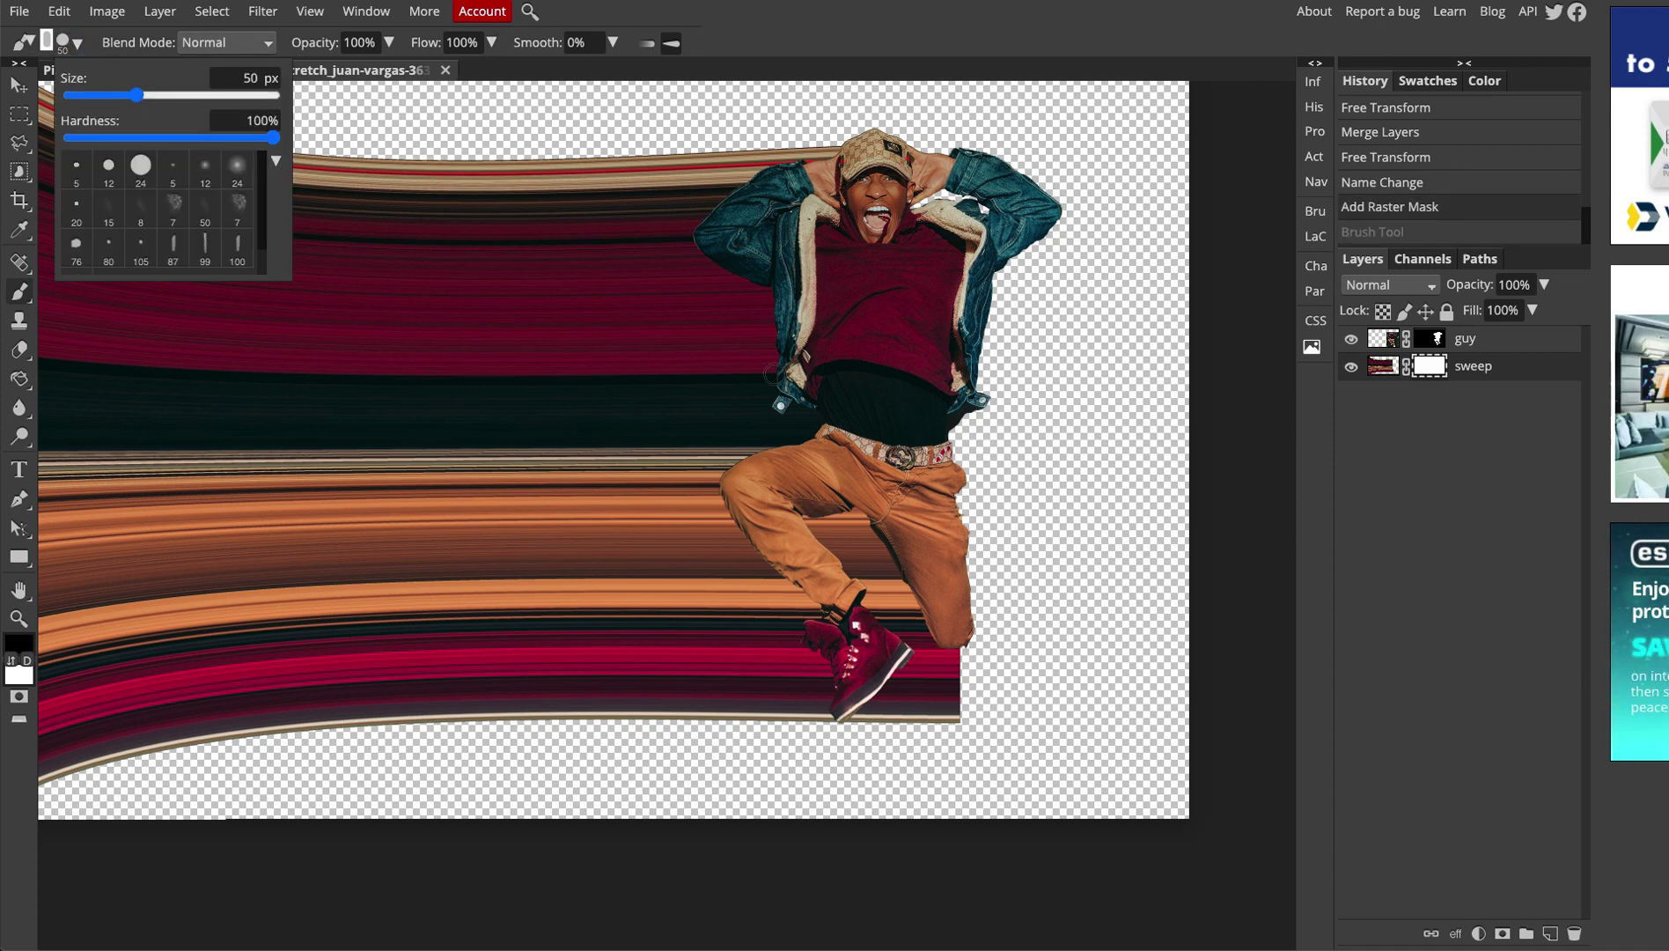
{"action": "left_click", "coordinate": [907, 658]}
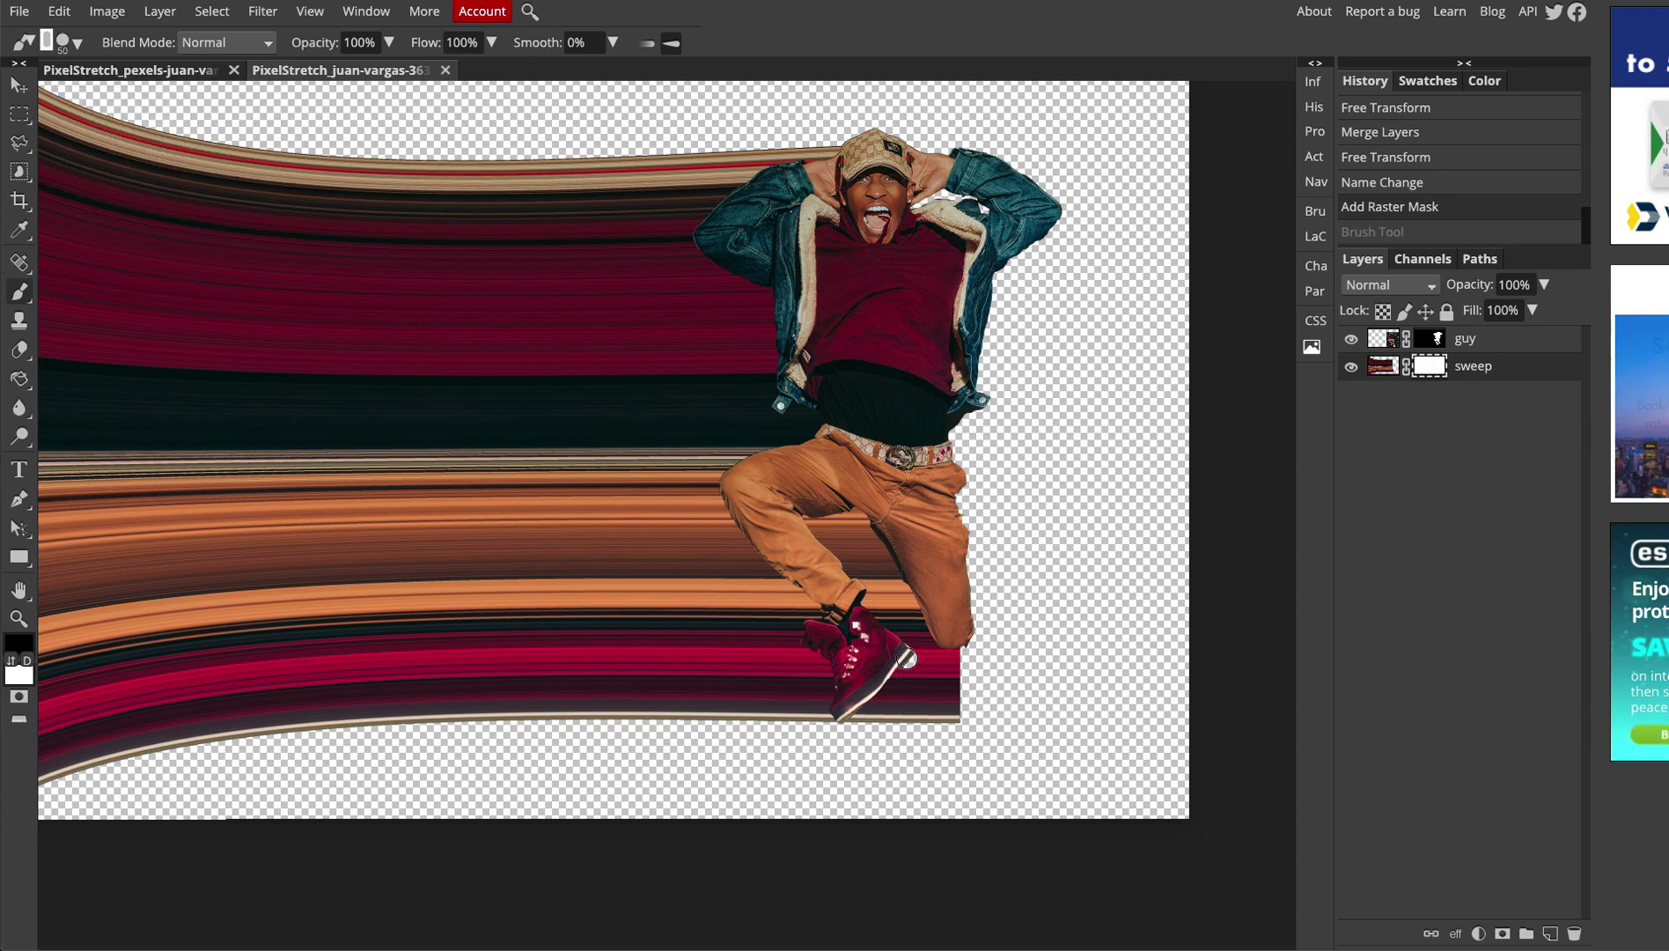
{"action": "left_click_drag", "start_coordinate": [907, 658], "coordinate": [1028, 657]}
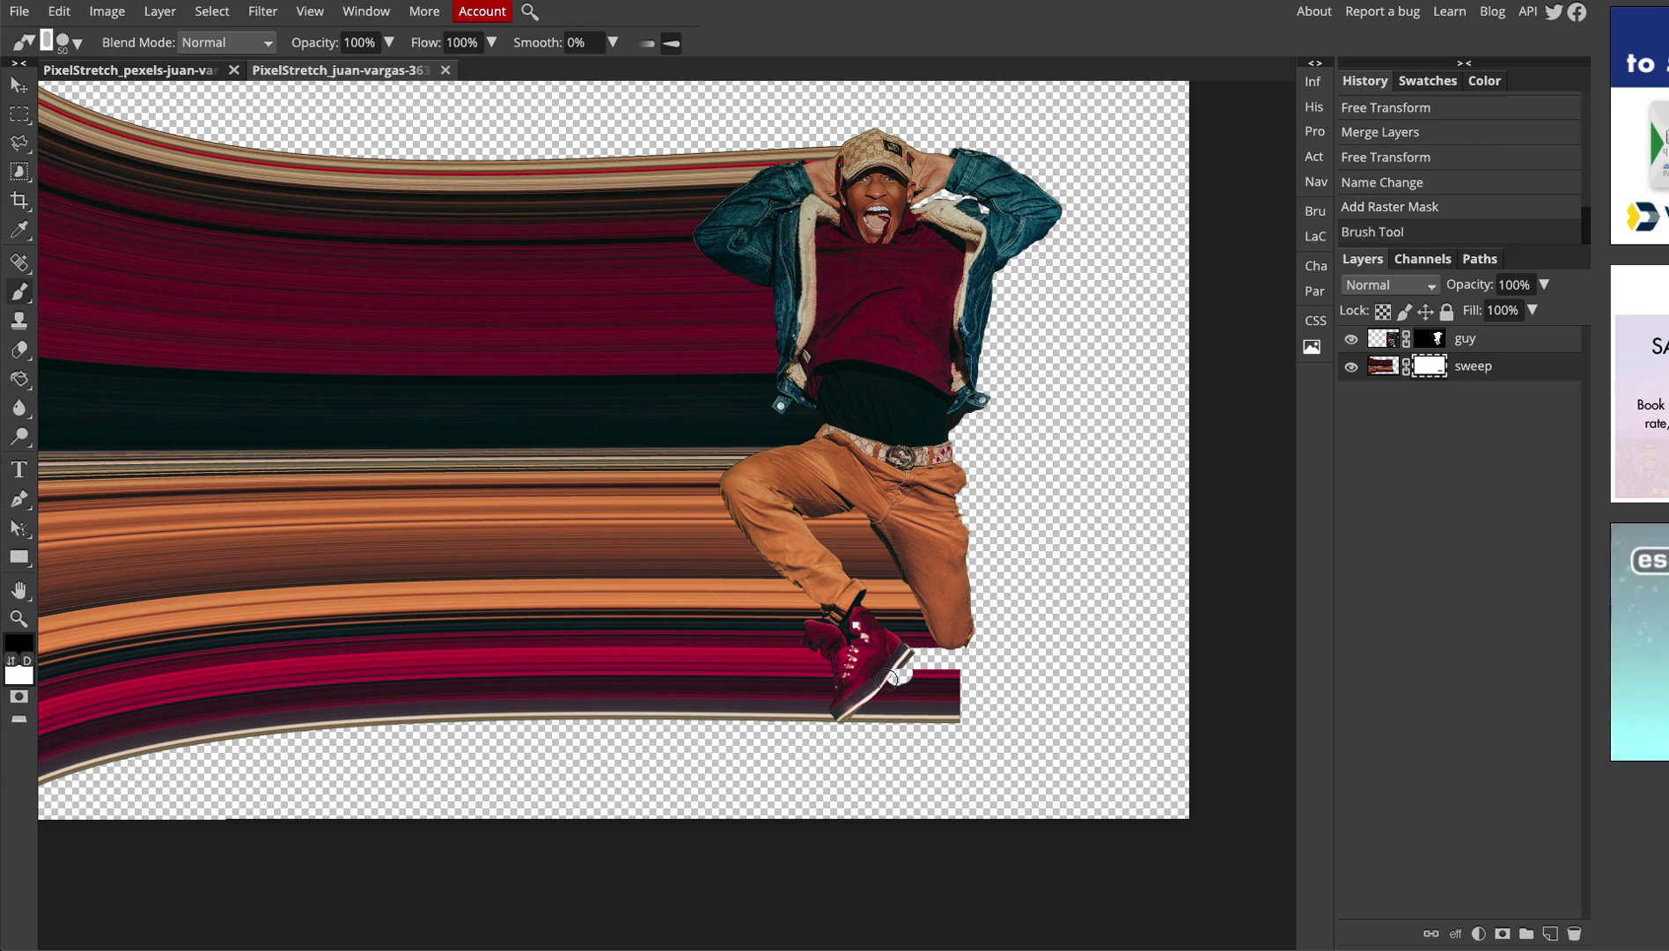
{"action": "mouse_move", "coordinate": [892, 679]}
{"action": "left_mouse_down"}
{"action": "mouse_move", "coordinate": [854, 726]}
{"action": "mouse_move", "coordinate": [976, 726]}
{"action": "left_mouse_up"}
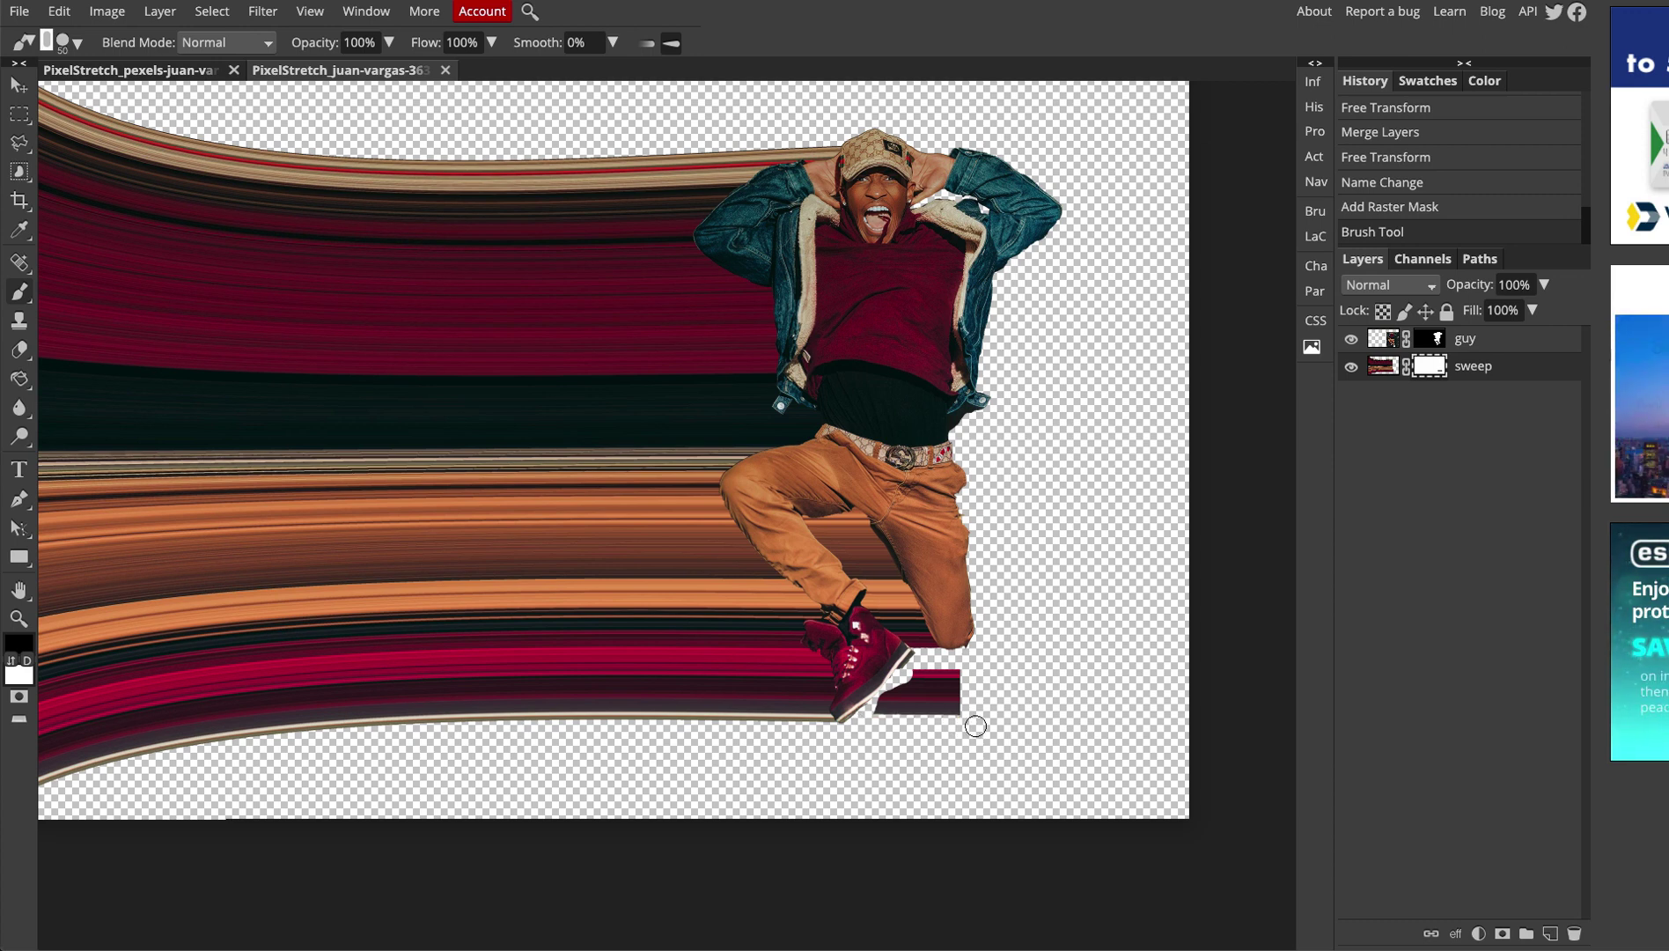
{"action": "mouse_move", "coordinate": [913, 671]}
{"action": "left_mouse_down"}
{"action": "mouse_move", "coordinate": [883, 704]}
{"action": "mouse_move", "coordinate": [892, 721]}
{"action": "mouse_move", "coordinate": [935, 671]}
{"action": "mouse_move", "coordinate": [950, 674]}
{"action": "mouse_move", "coordinate": [873, 697]}
{"action": "mouse_move", "coordinate": [973, 701]}
{"action": "mouse_move", "coordinate": [920, 707]}
{"action": "left_mouse_up"}
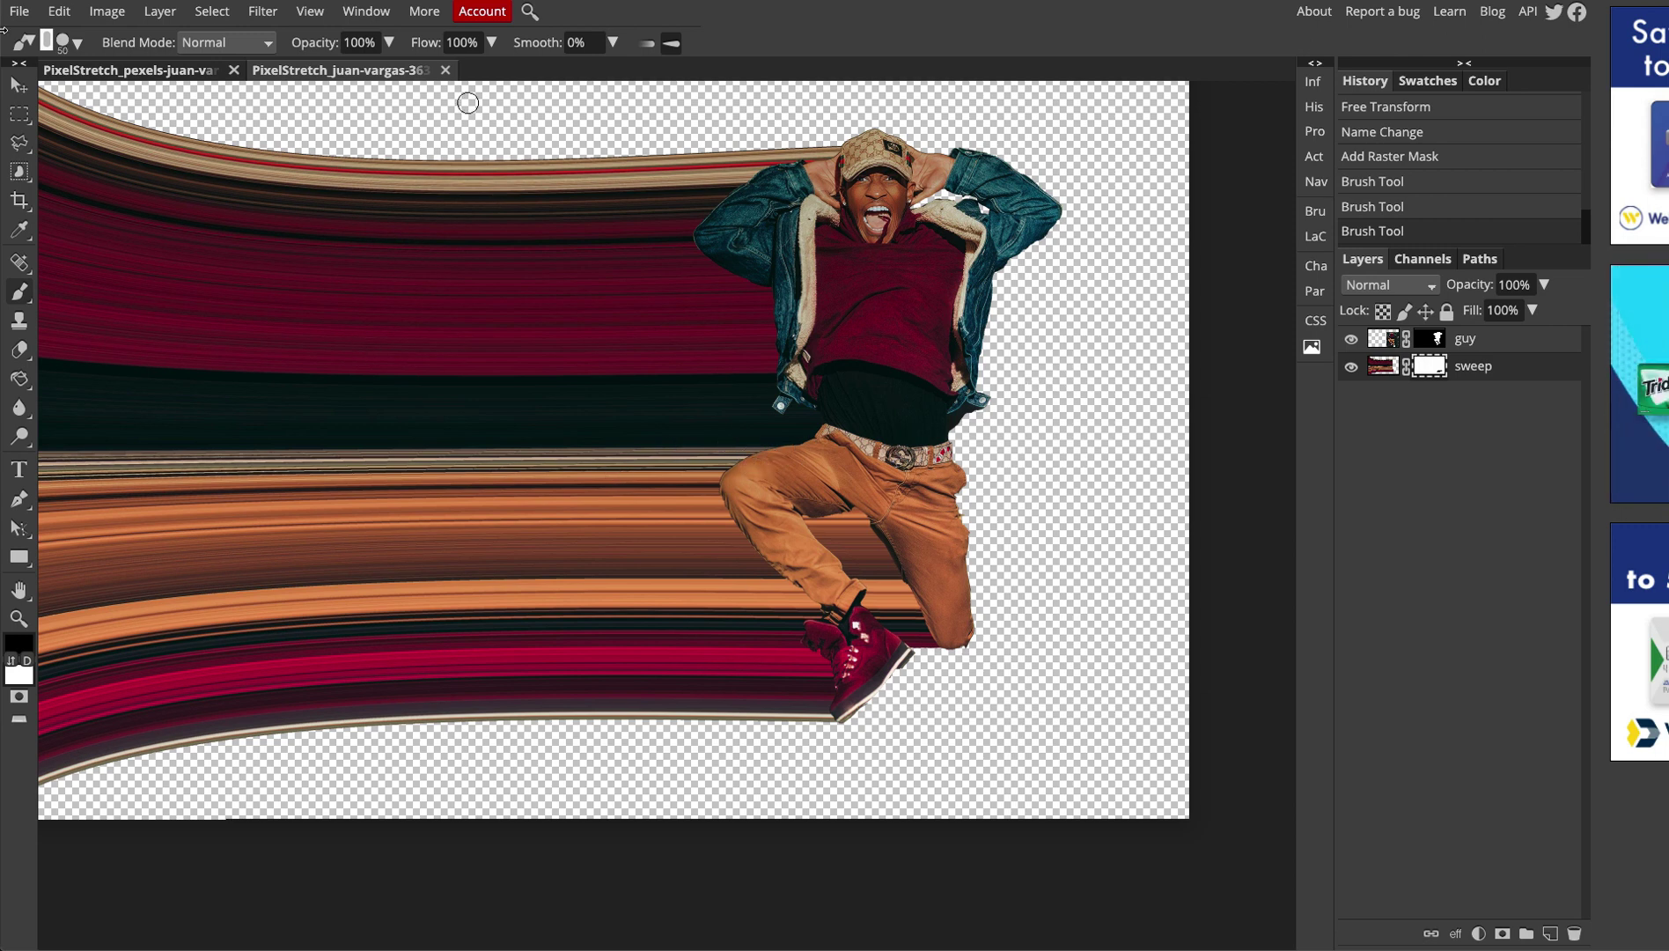
- Duplicate the guy layer together with its mask
{"action": "left_click", "coordinate": [18, 87]}
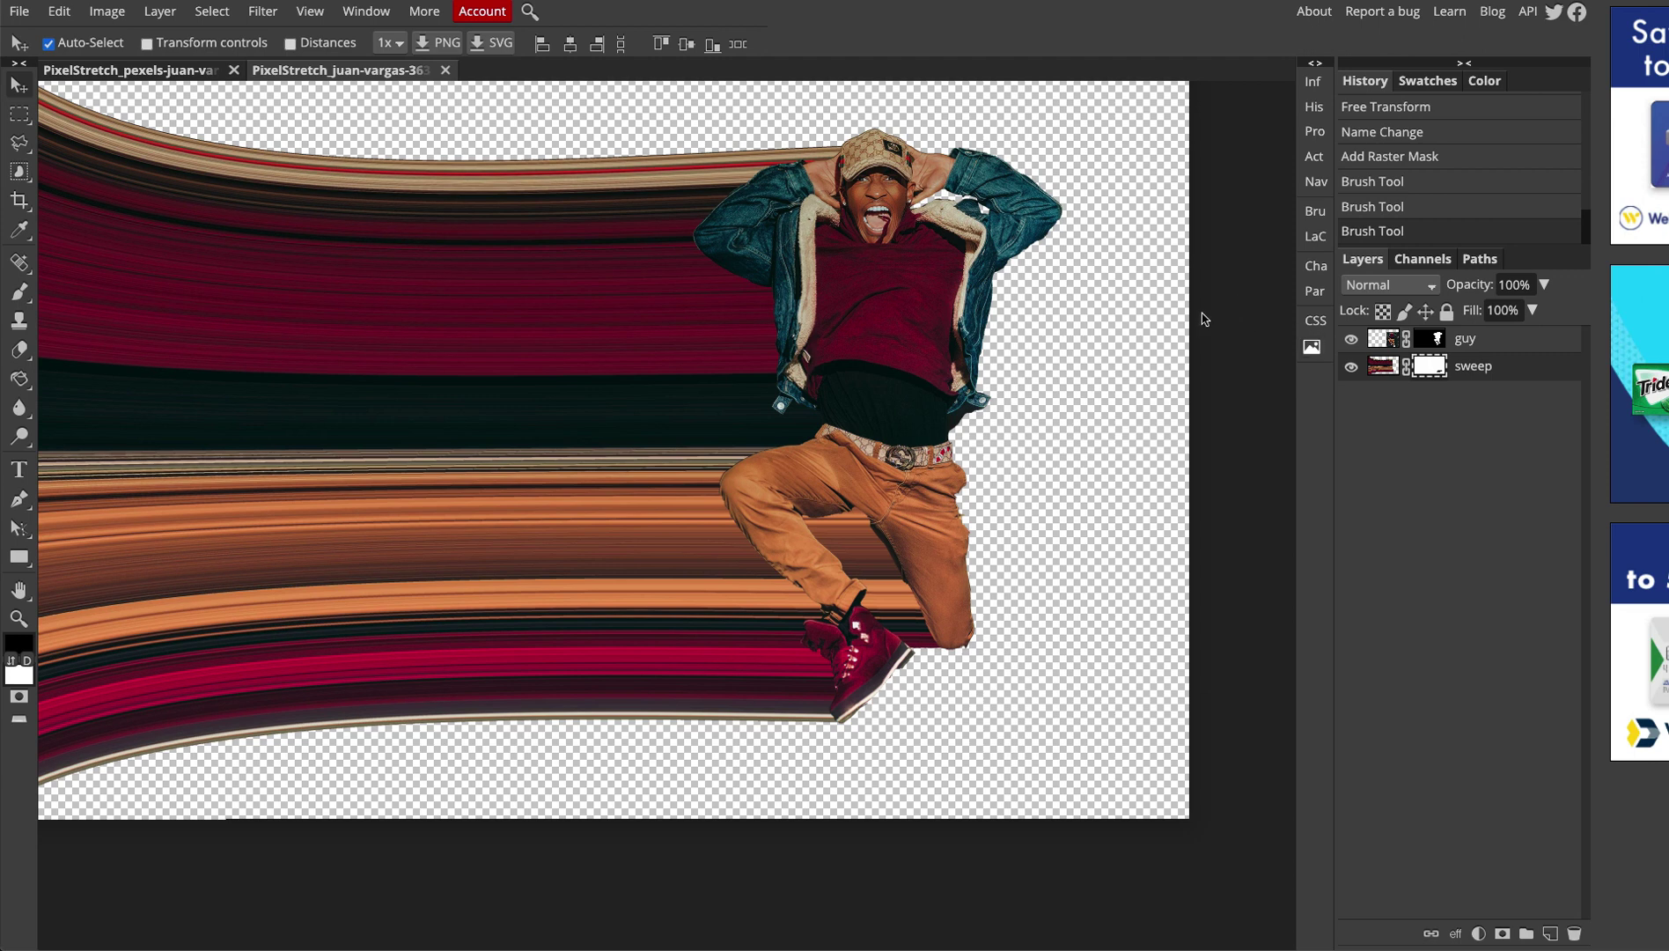
{"action": "left_click", "coordinate": [1431, 339]}
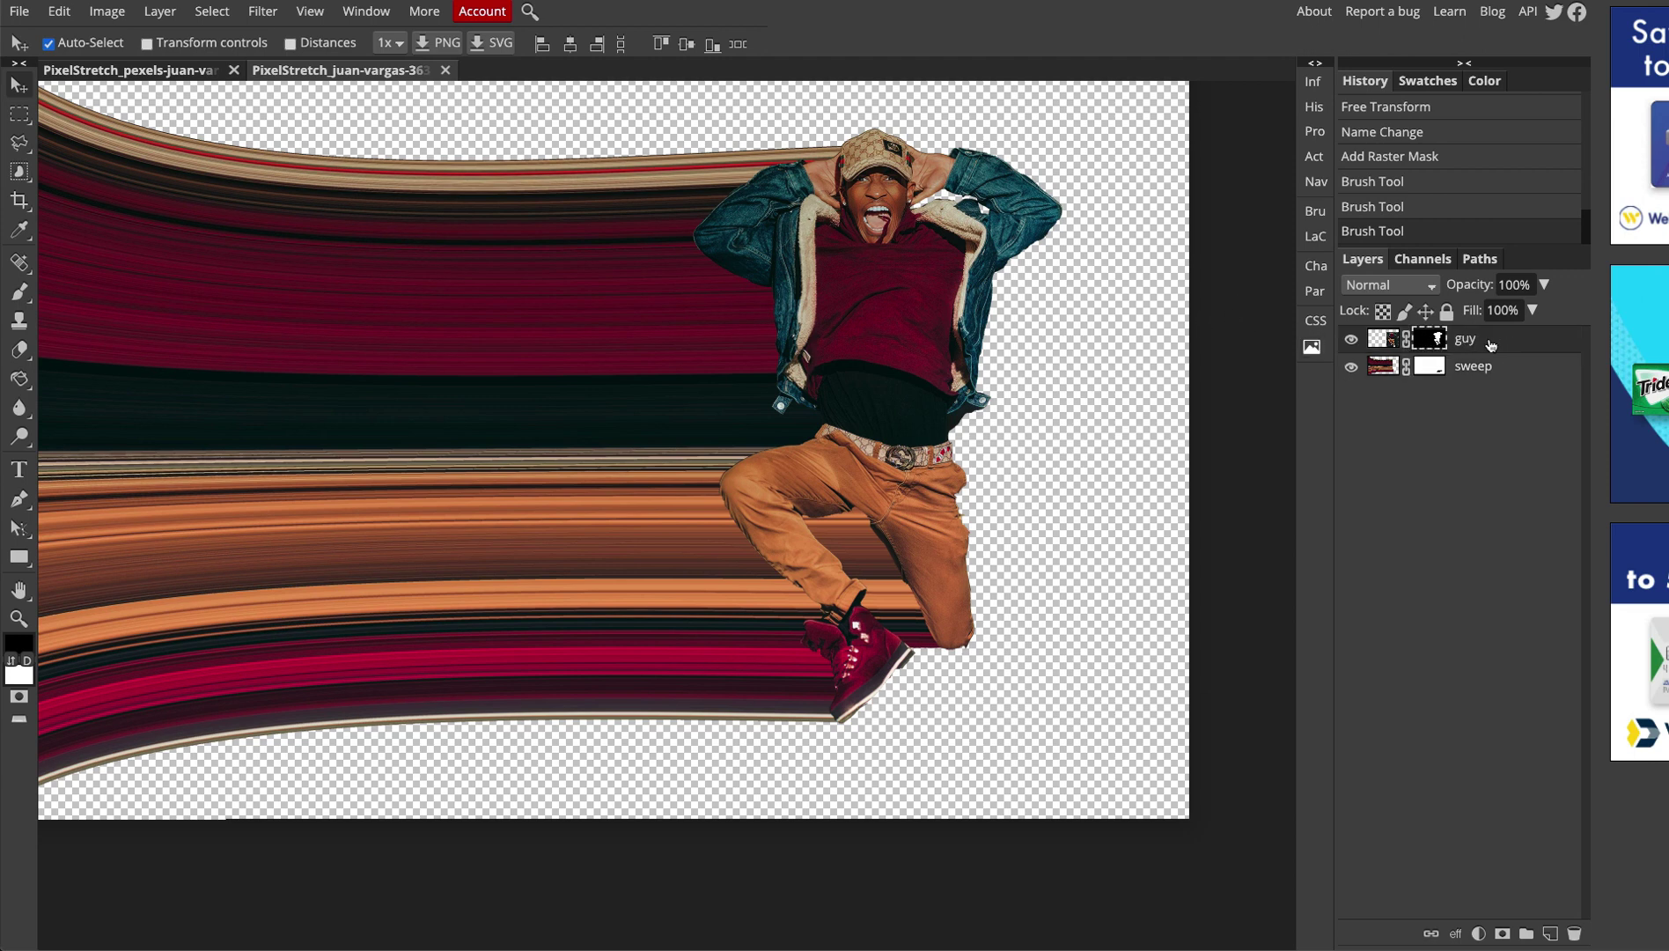
{"action": "left_click", "coordinate": [1491, 344]}
{"action": "right_click", "coordinate": [1499, 339]}
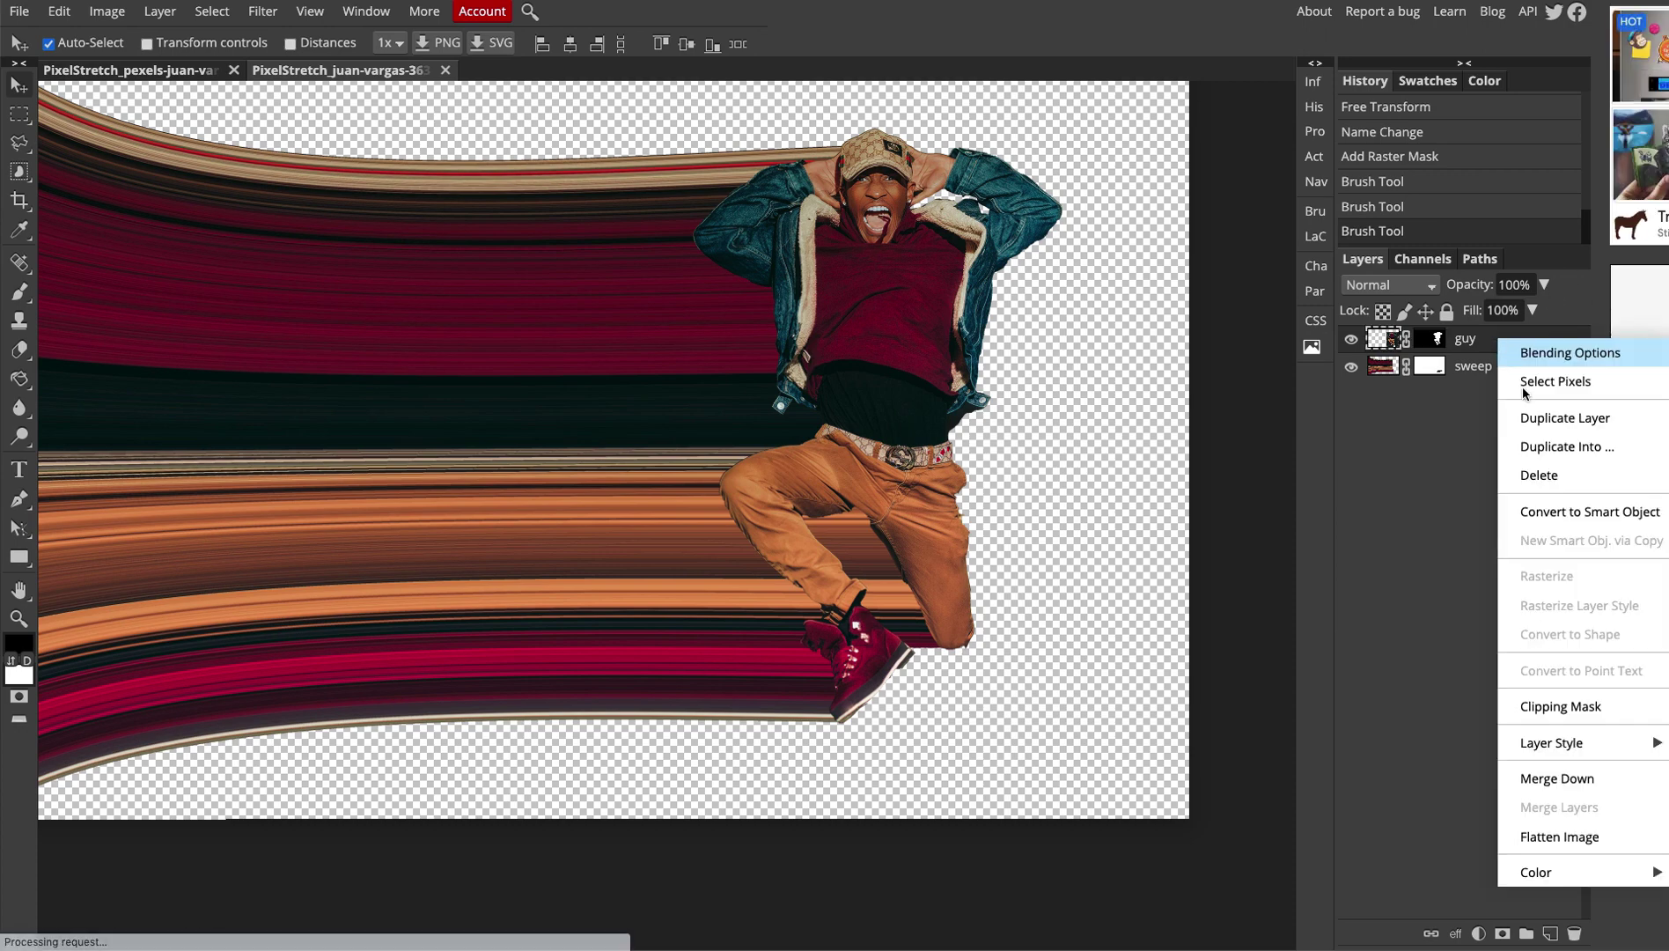
{"action": "left_click", "coordinate": [1537, 420]}
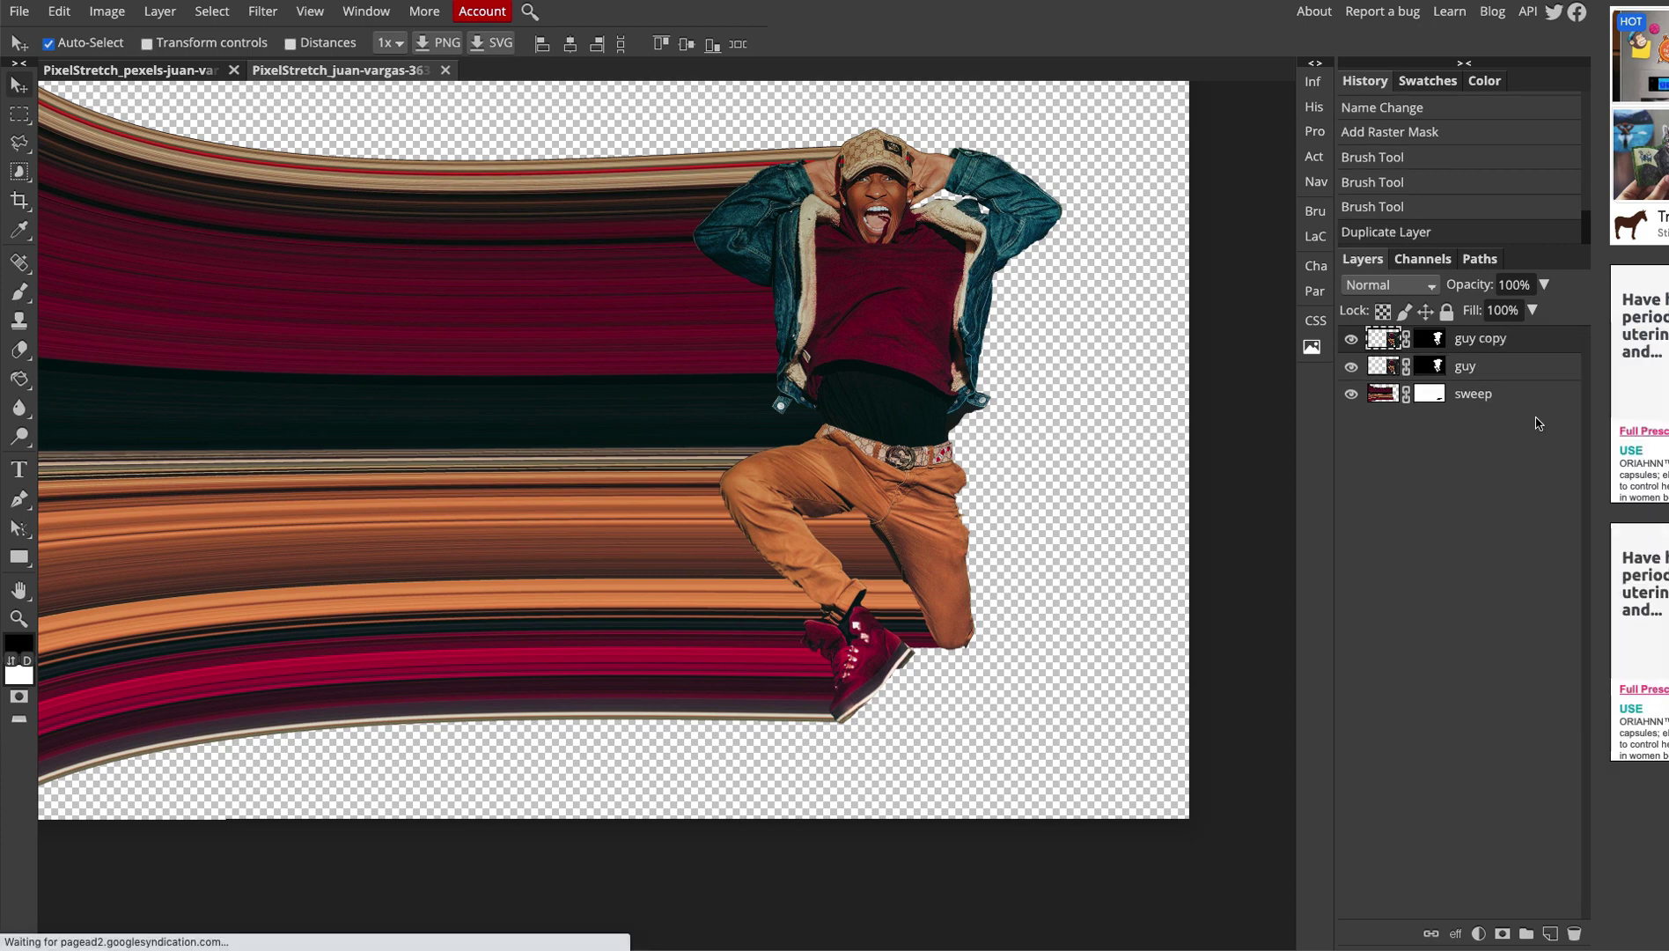
- Apply the raster mask on the guy copy layer and hide the guy and sweep layers
{"action": "right_click", "coordinate": [1421, 339]}
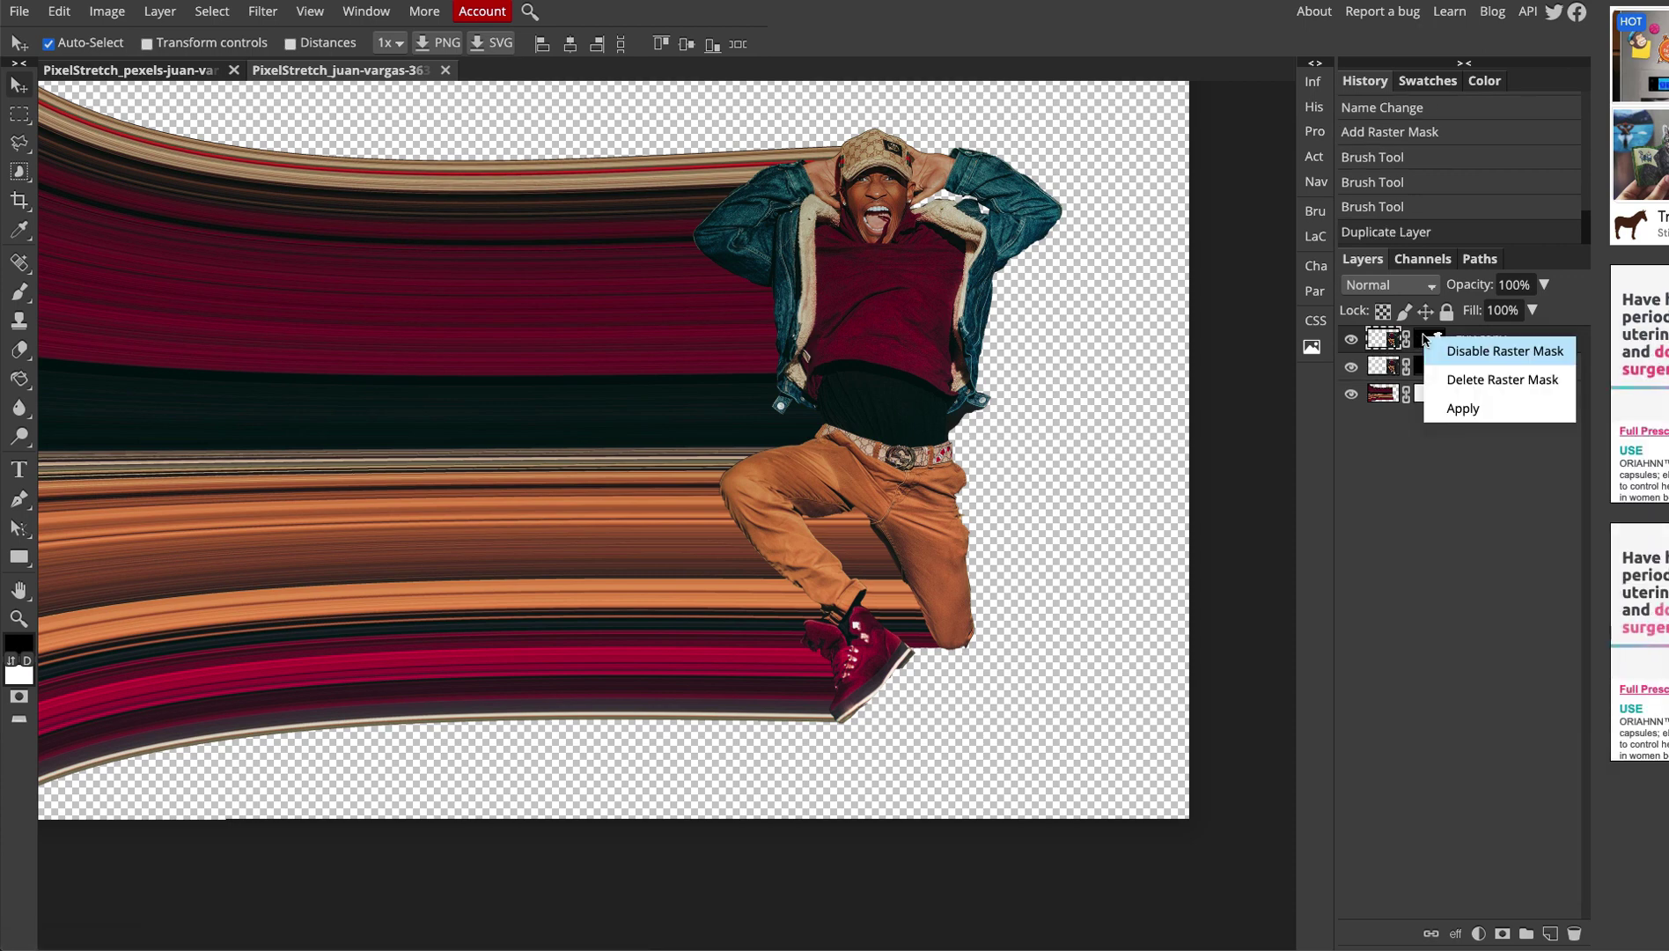
{"action": "left_click", "coordinate": [1460, 408]}
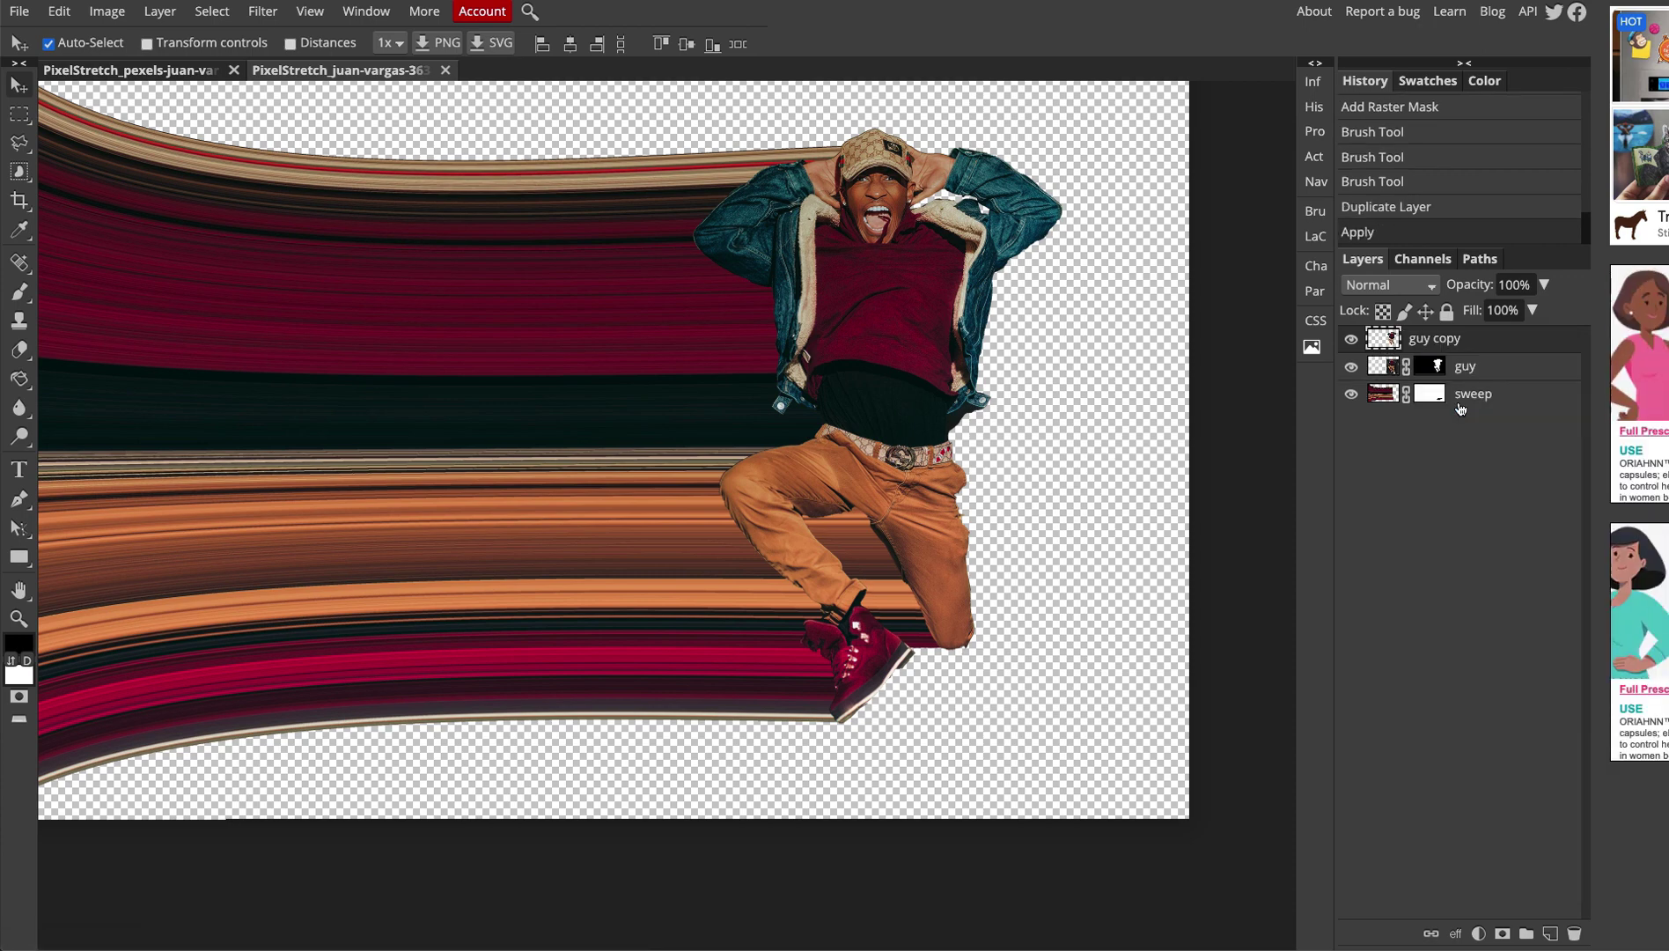
{"action": "left_click", "coordinate": [1352, 368]}
{"action": "left_click", "coordinate": [1351, 394]}
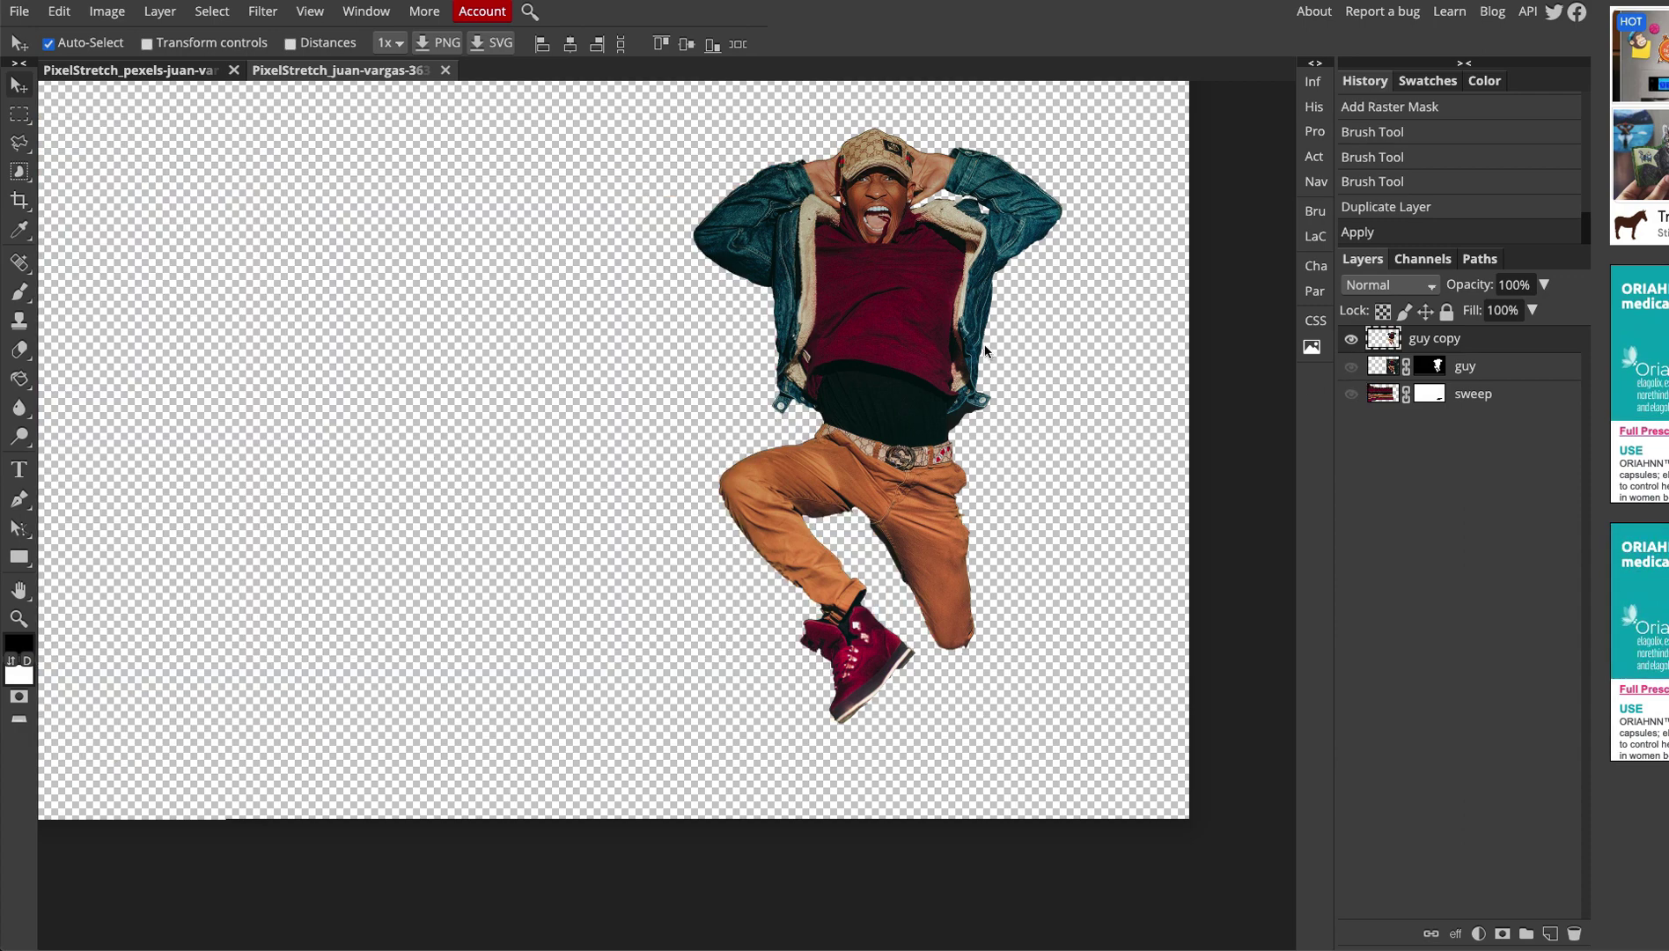
- Lower the exposure of the guy copy layer to -20 to turn the figure into a black silhouette
{"action": "left_click", "coordinate": [109, 12]}
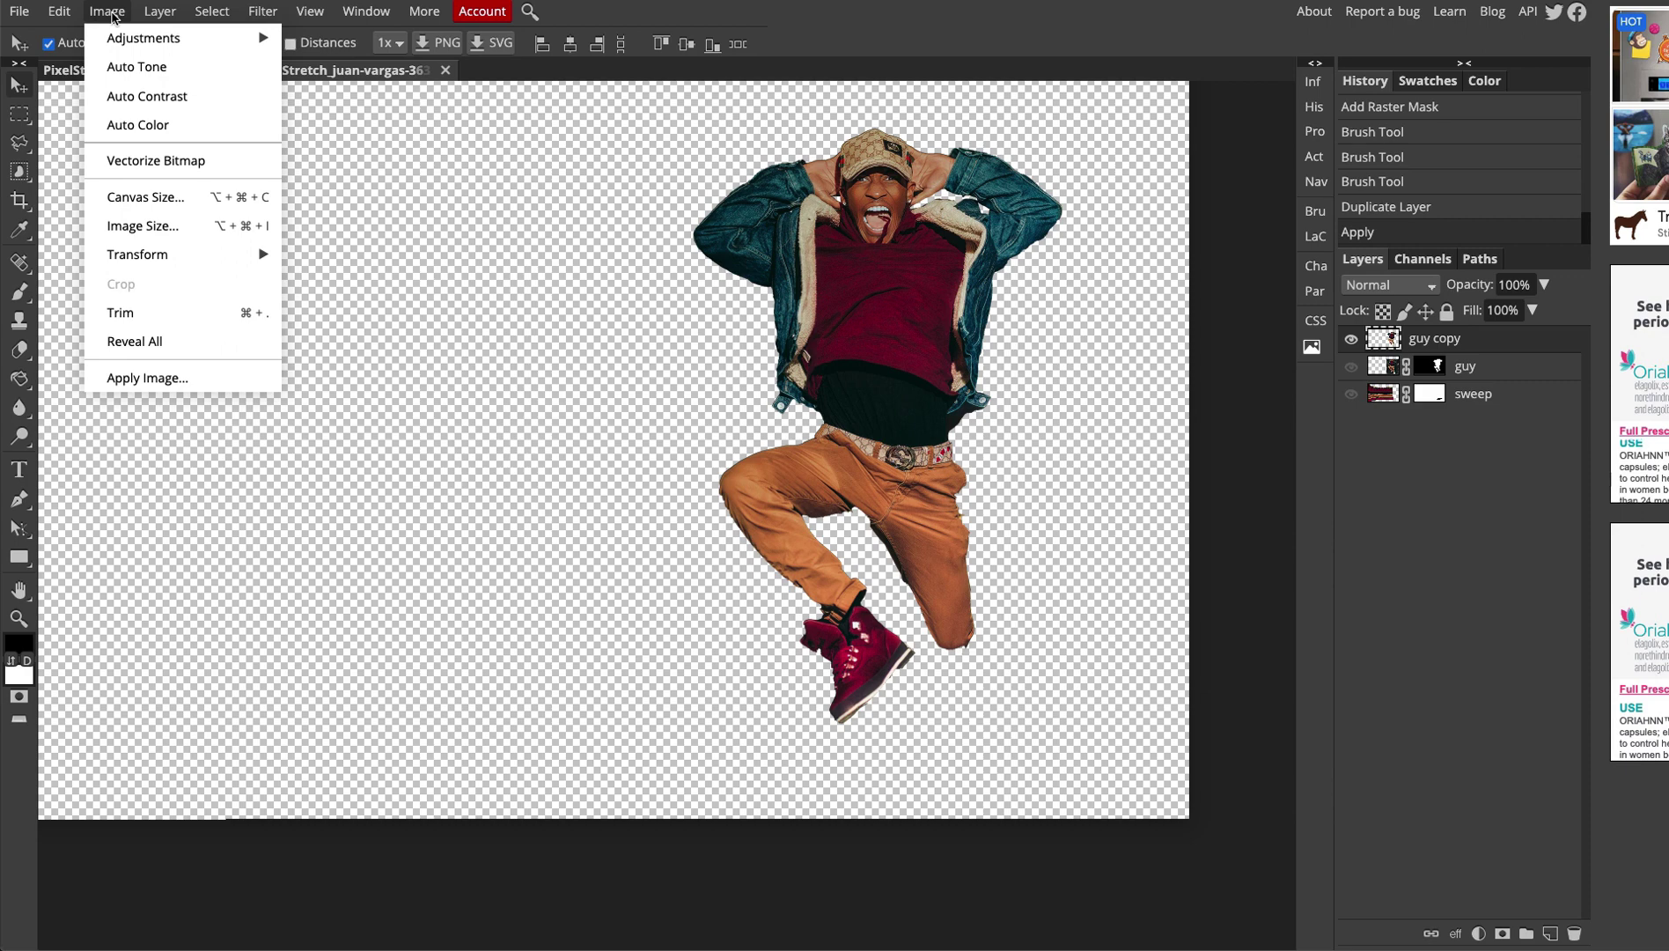
{"action": "mouse_move", "coordinate": [127, 40]}
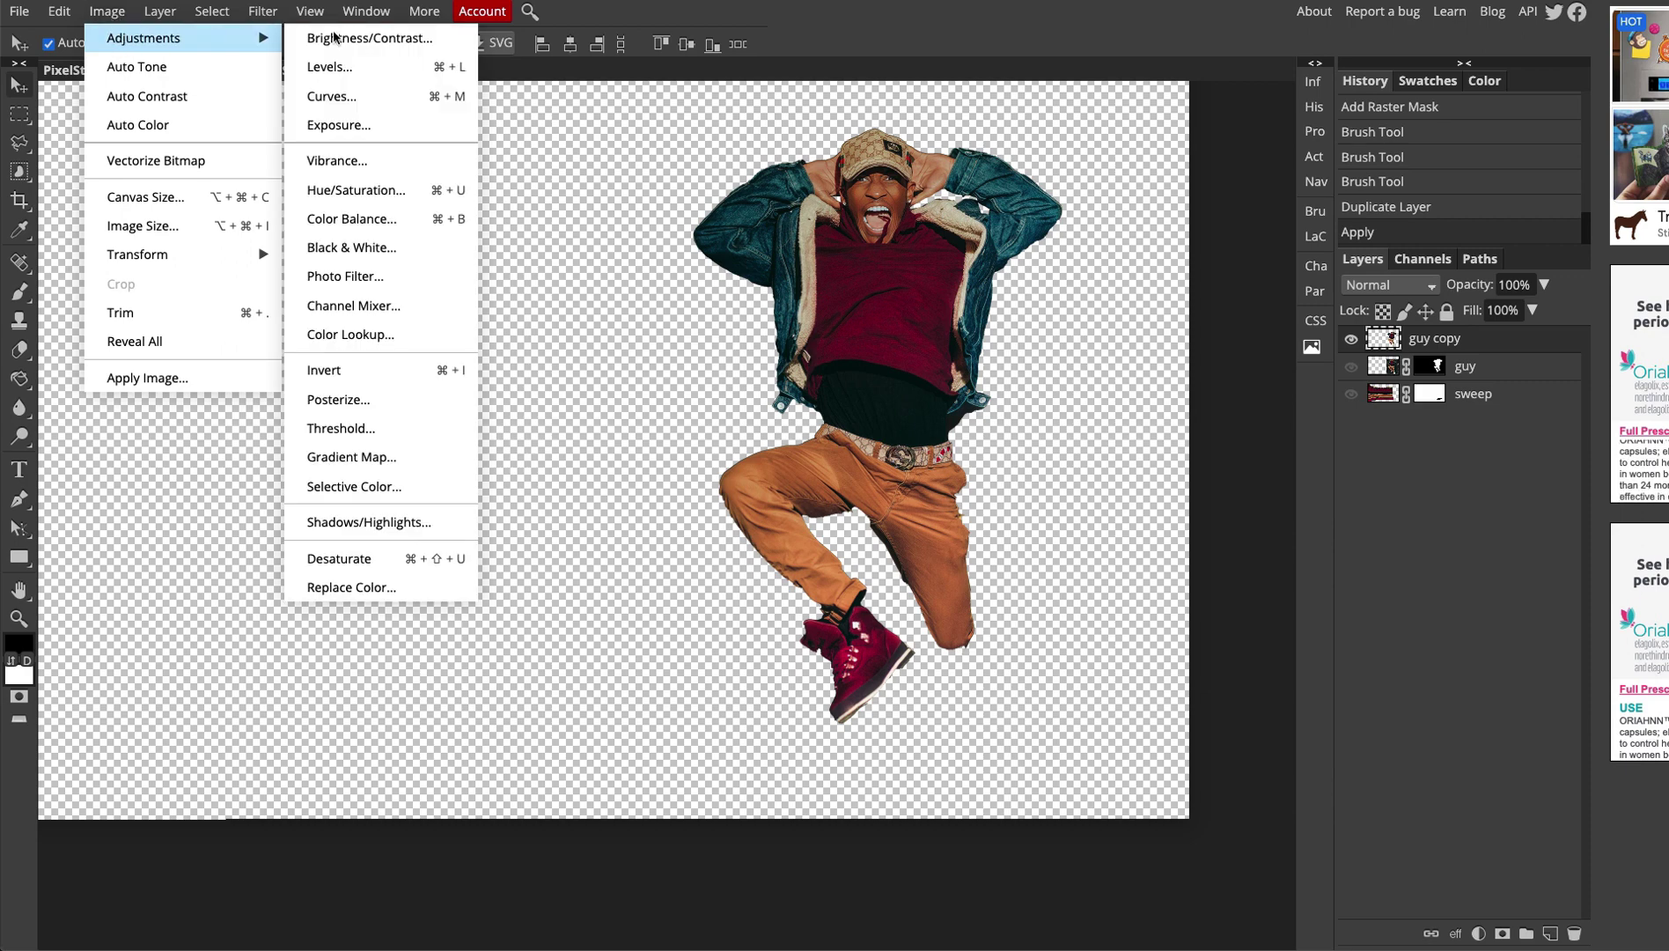
{"action": "left_click", "coordinate": [367, 130]}
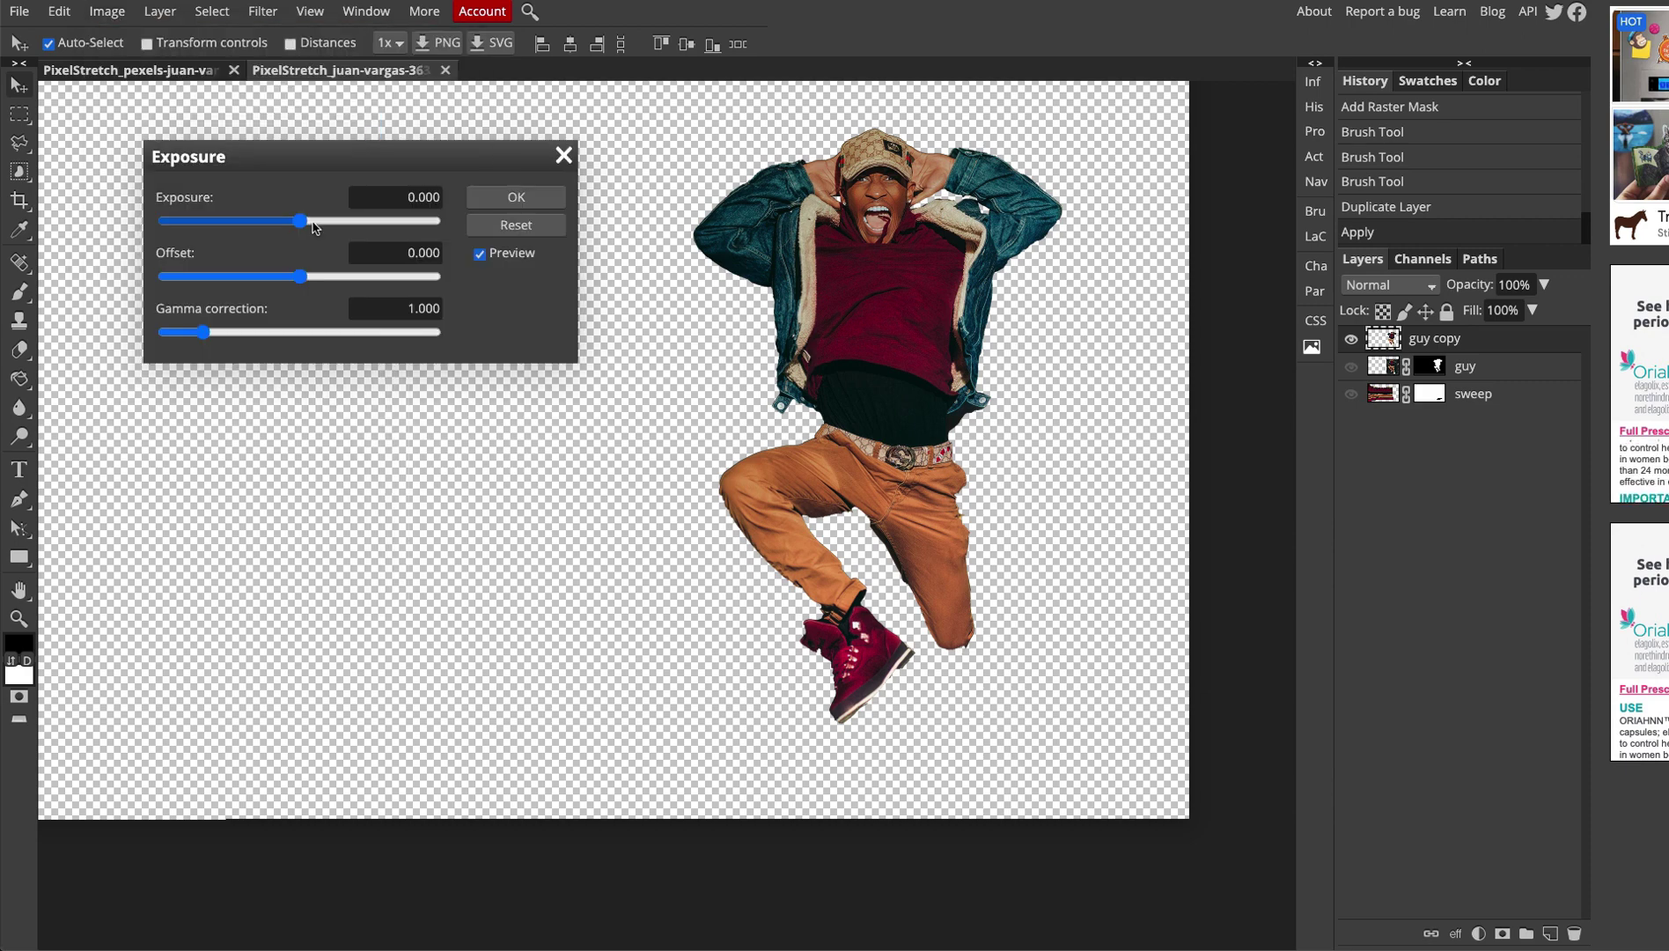
{"action": "left_click_drag", "start_coordinate": [304, 224], "coordinate": [165, 222]}
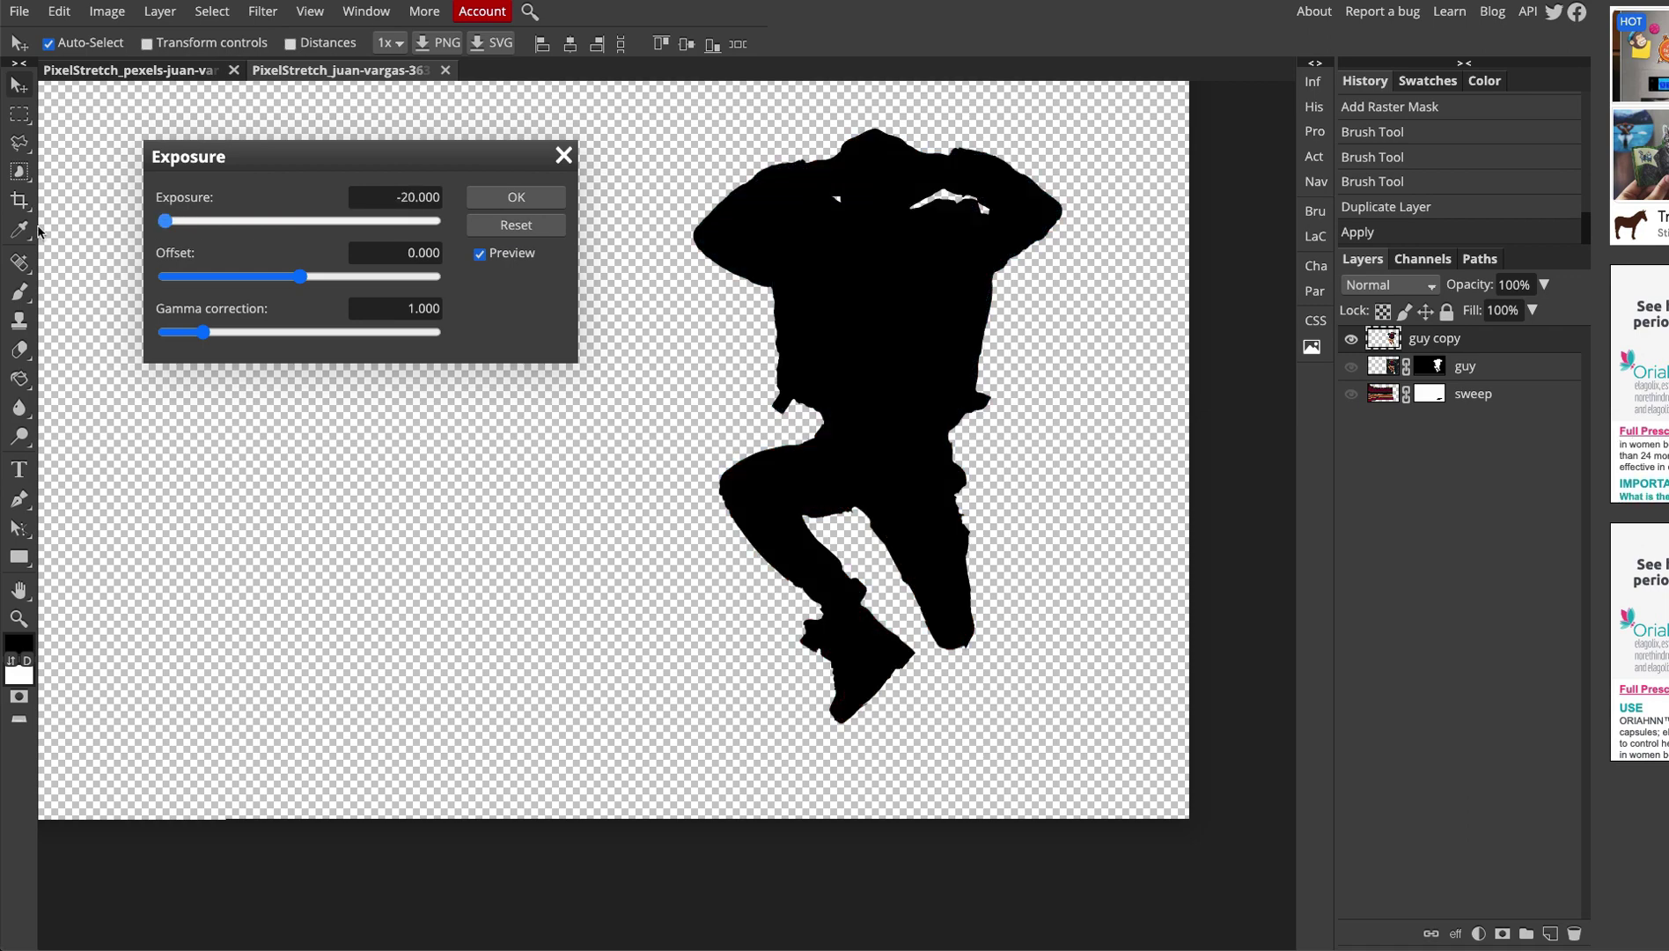
{"action": "left_click", "coordinate": [516, 196]}
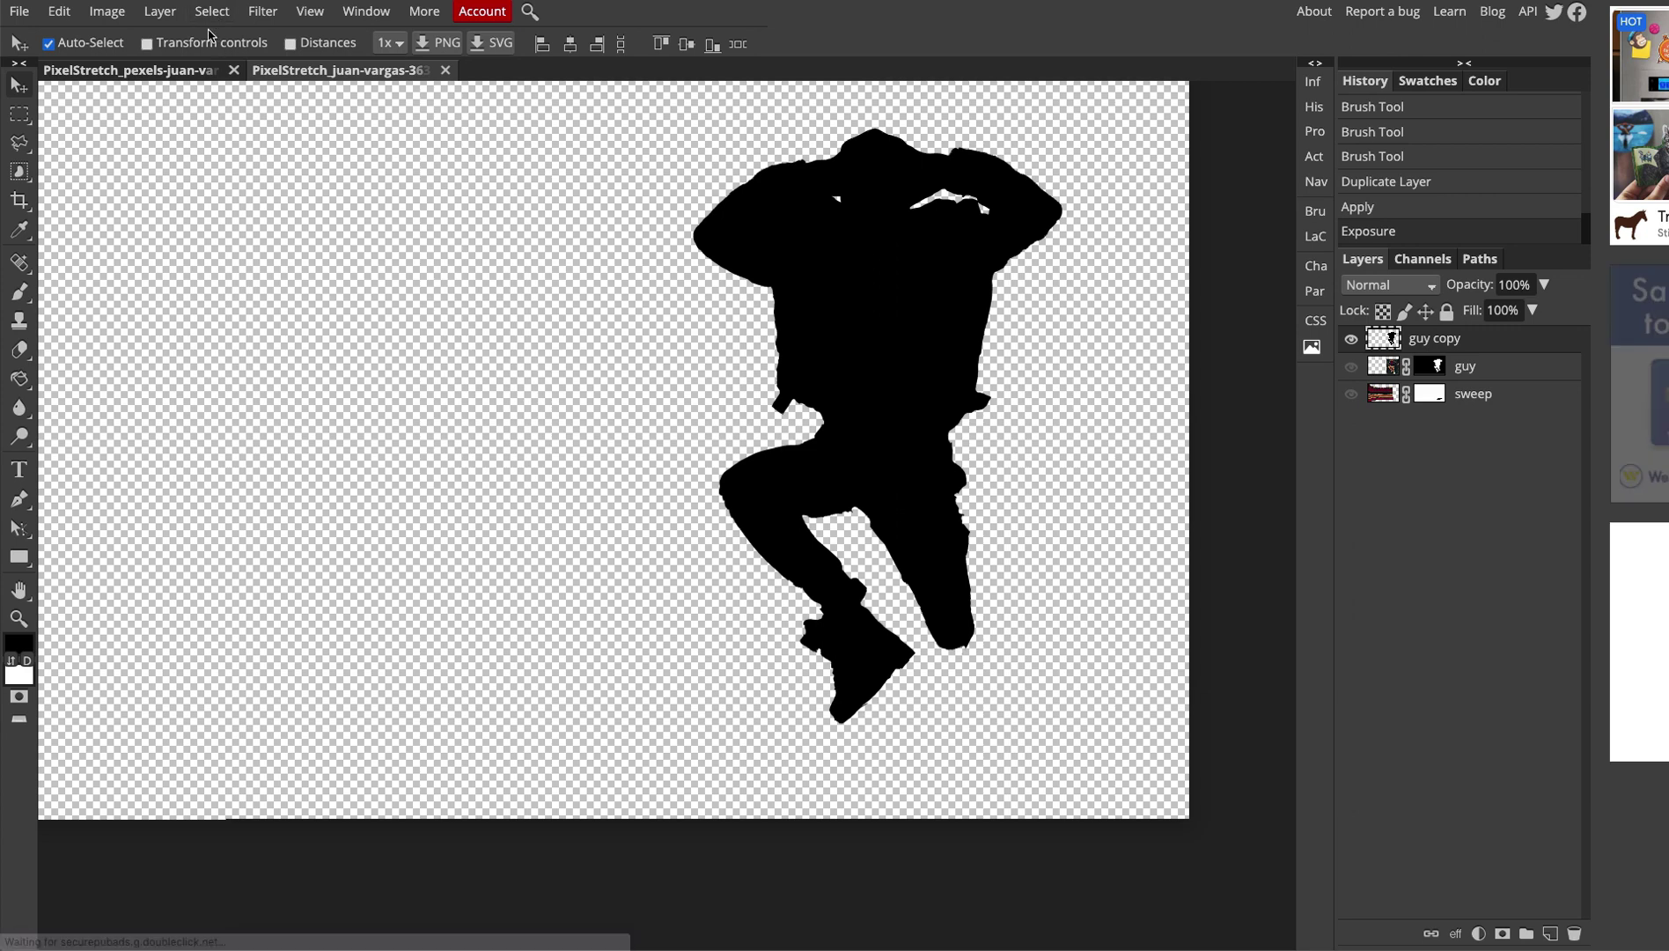
- Apply a Gaussian Blur with a 25 px radius to the black silhouette
{"action": "left_click", "coordinate": [268, 14]}
{"action": "mouse_move", "coordinate": [332, 197]}
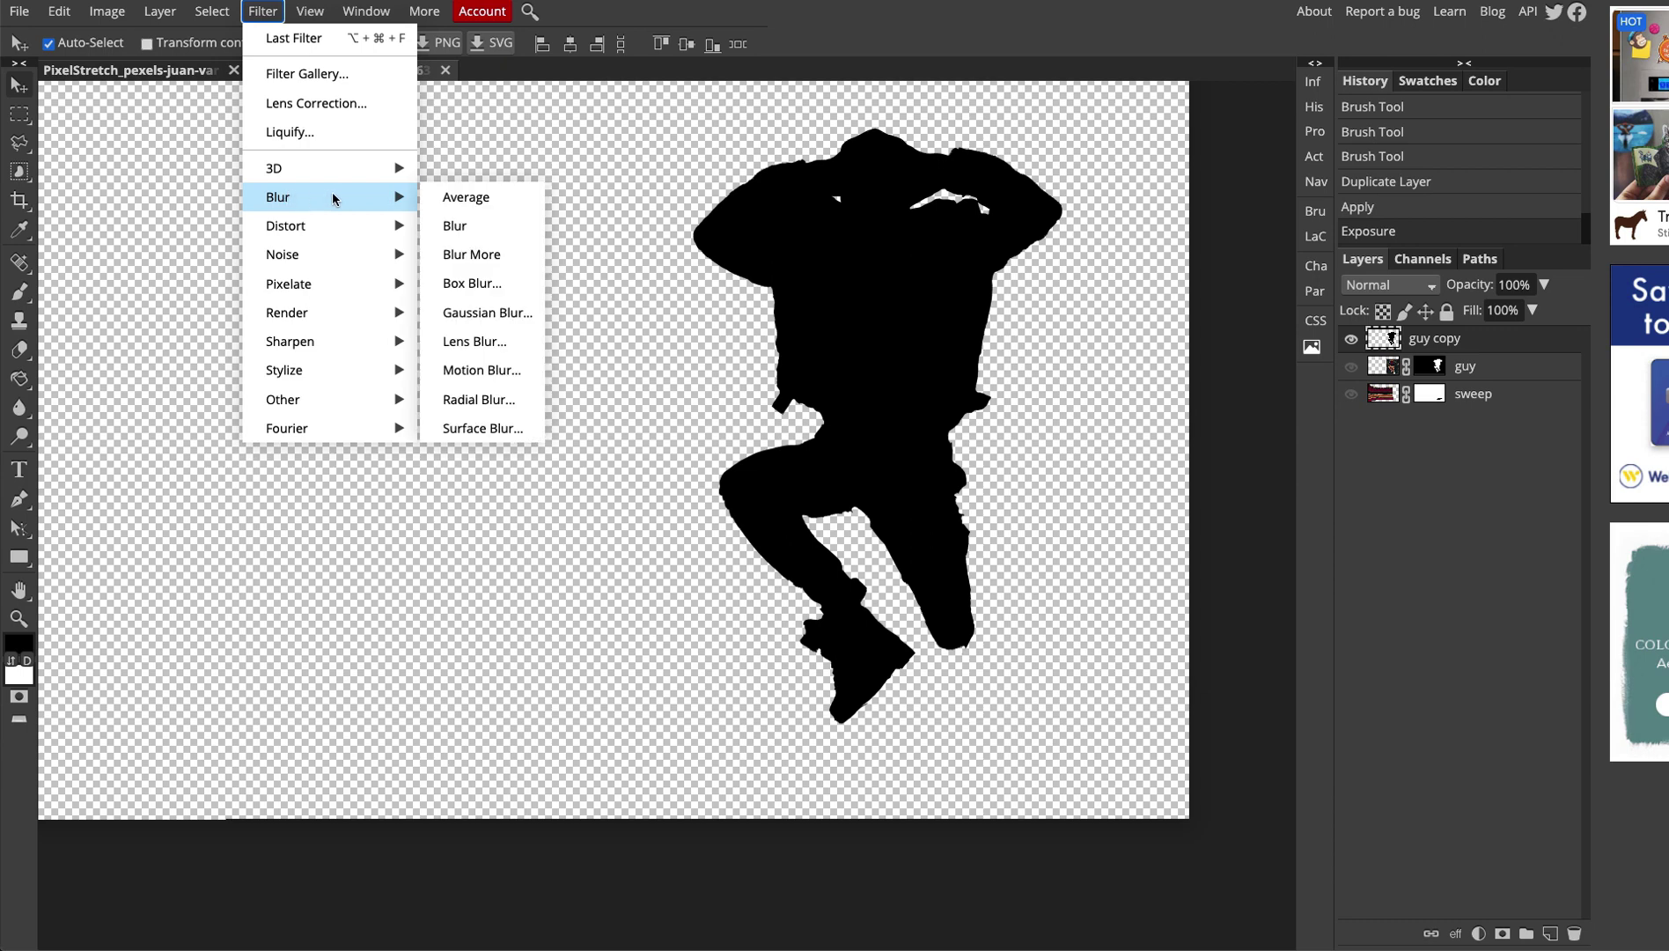
{"action": "left_click", "coordinate": [528, 314]}
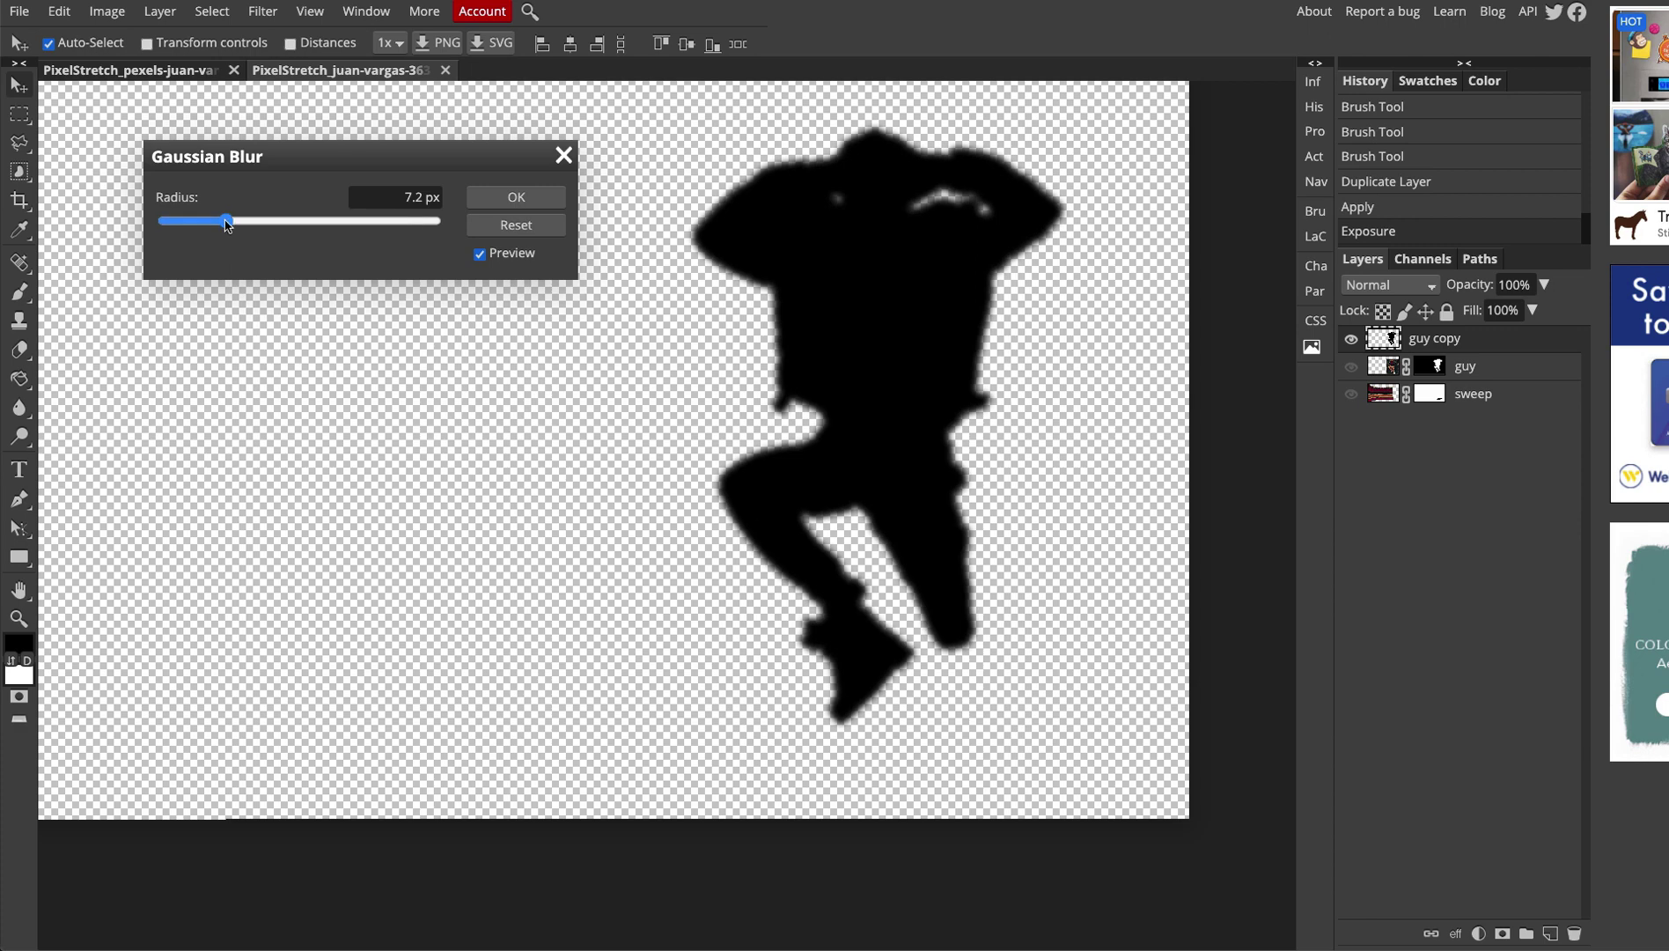
{"action": "left_click_drag", "start_coordinate": [227, 224], "coordinate": [284, 226]}
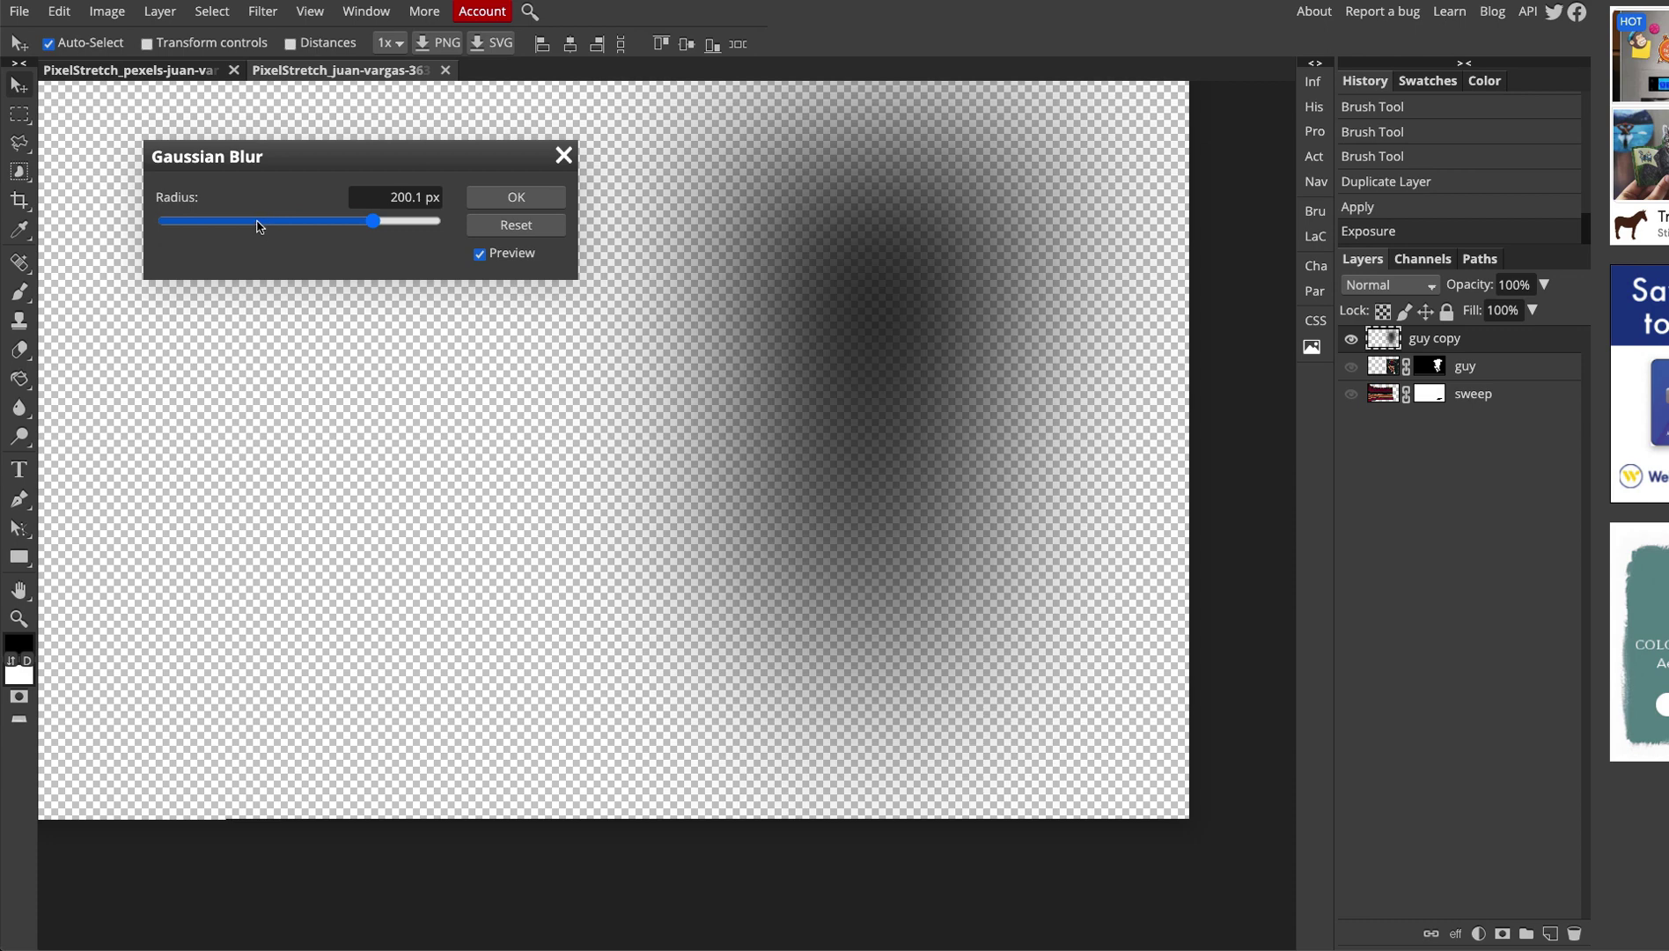
{"action": "left_click", "coordinate": [258, 227]}
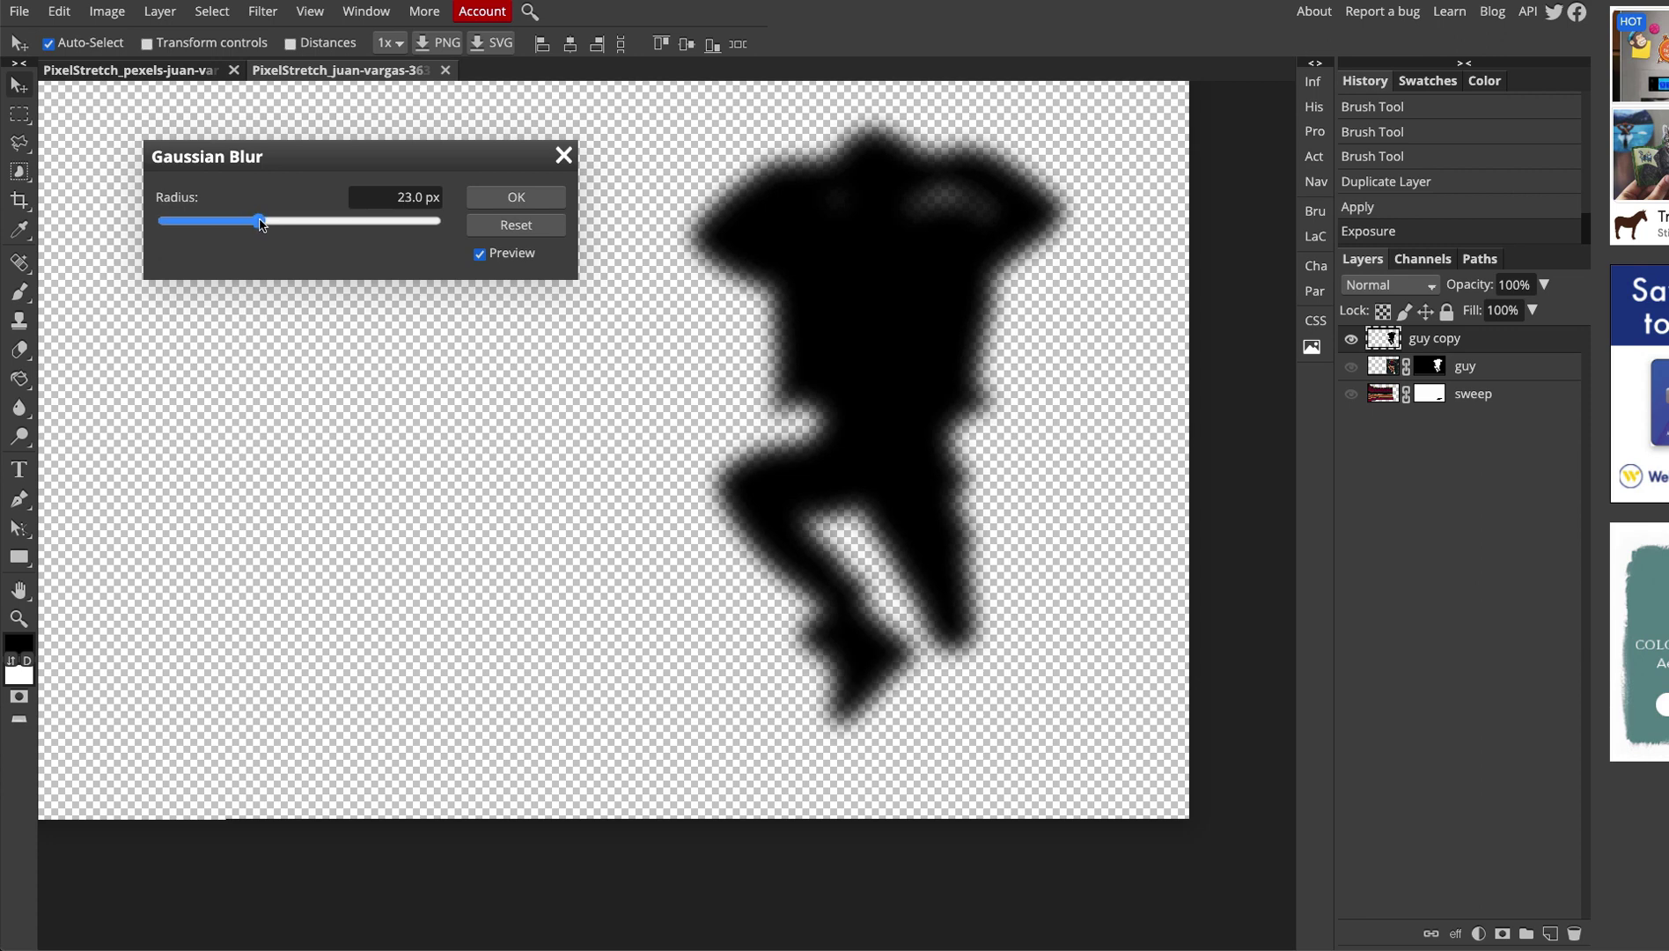
{"action": "left_click_drag", "start_coordinate": [261, 225], "coordinate": [264, 223]}
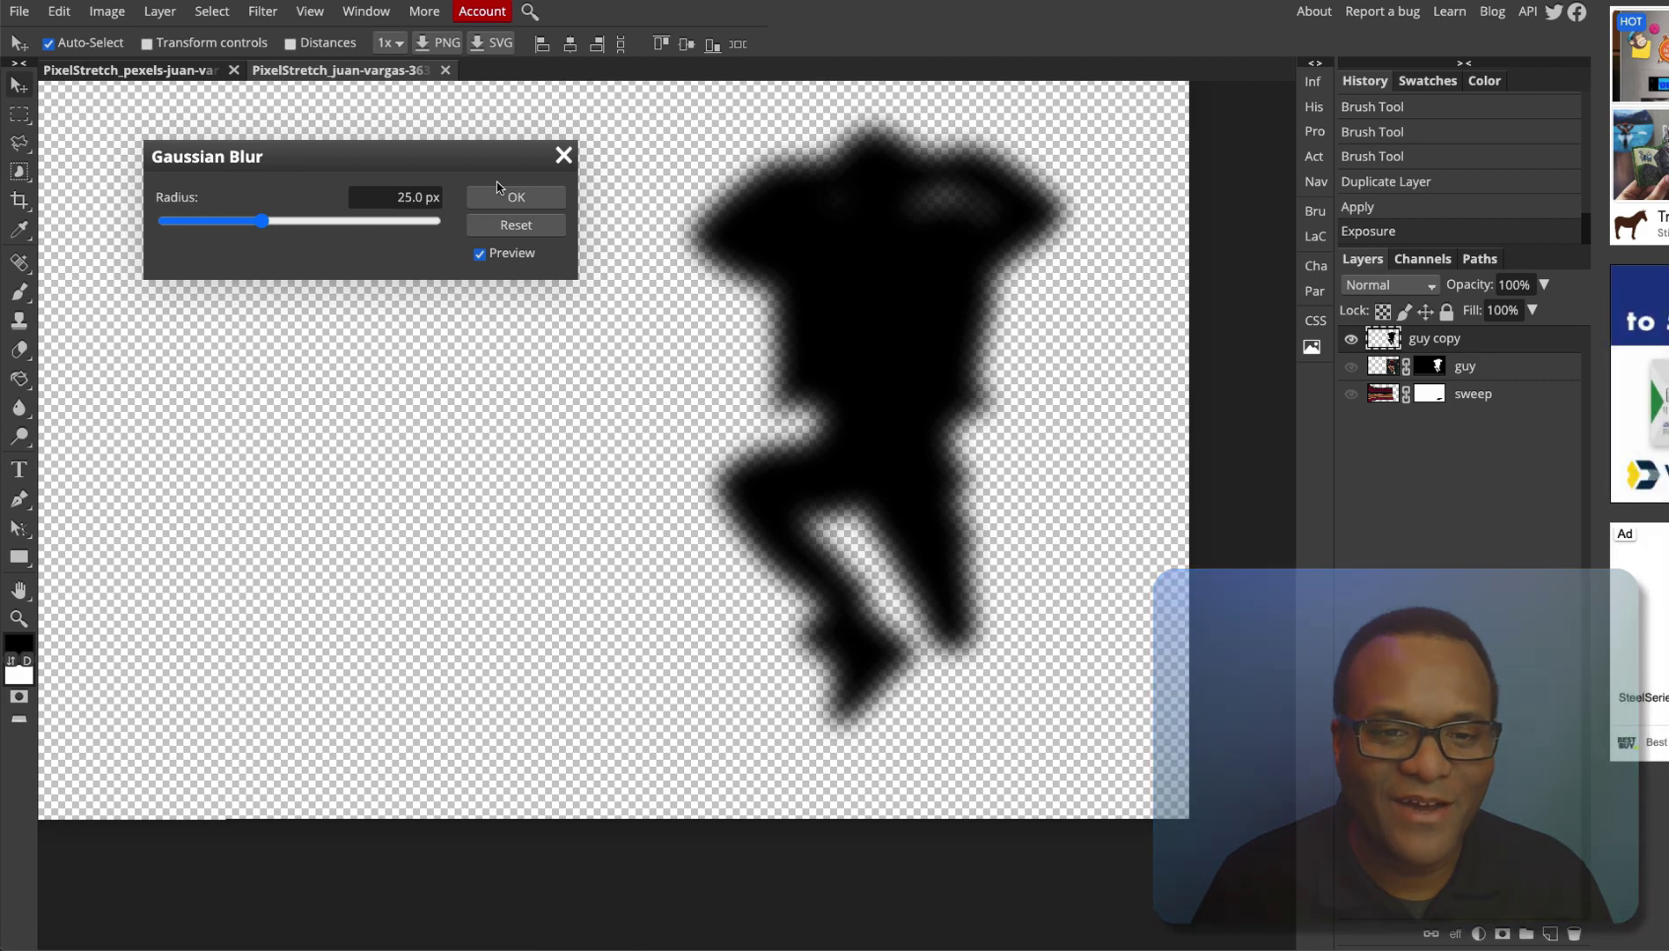
{"action": "left_click", "coordinate": [501, 199]}
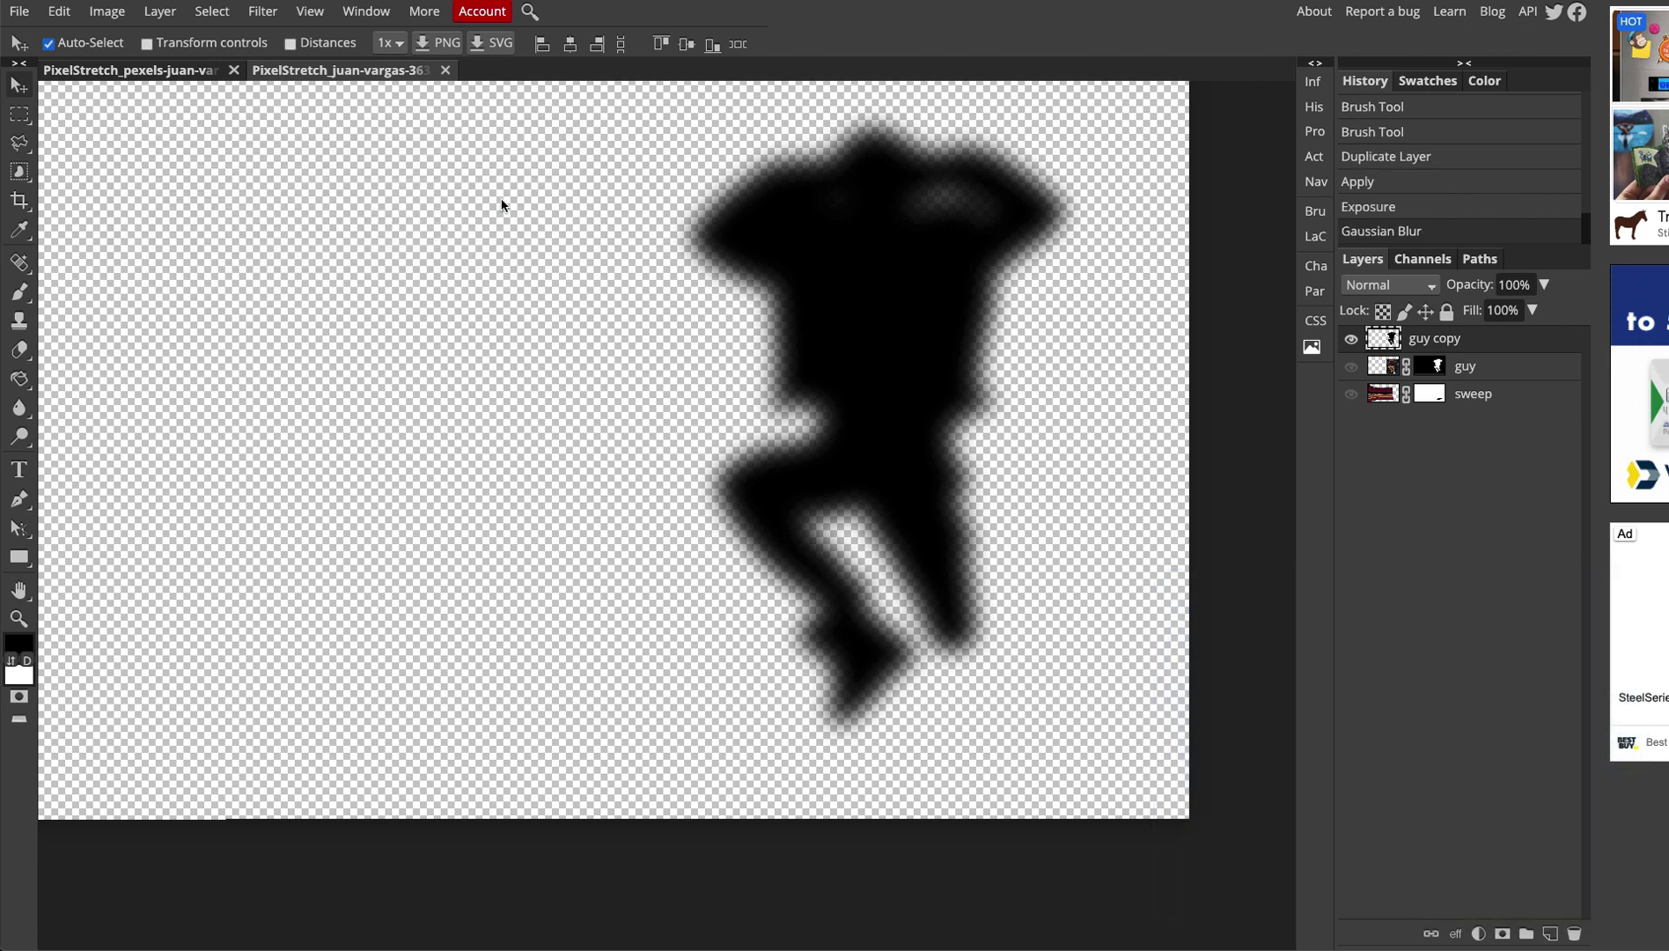
- Show the guy and sweep layers and move the guy layer above the blurred guy copy
{"action": "left_click", "coordinate": [1353, 365]}
{"action": "left_click", "coordinate": [1351, 394]}
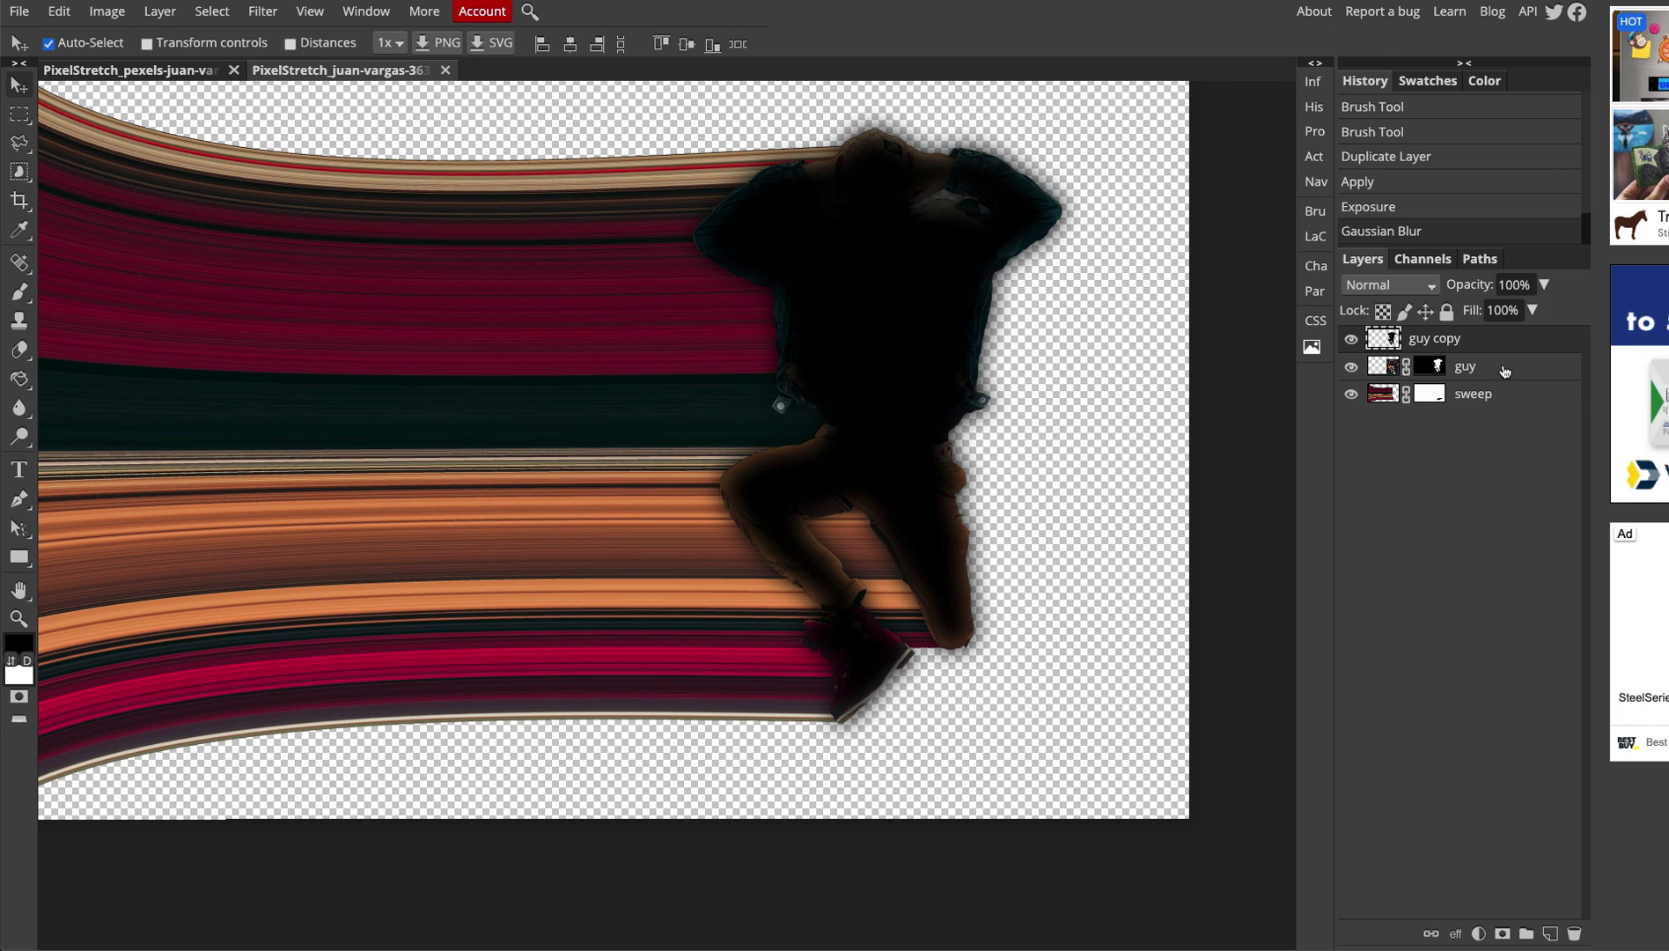
{"action": "left_click_drag", "start_coordinate": [1506, 359], "coordinate": [1506, 339]}
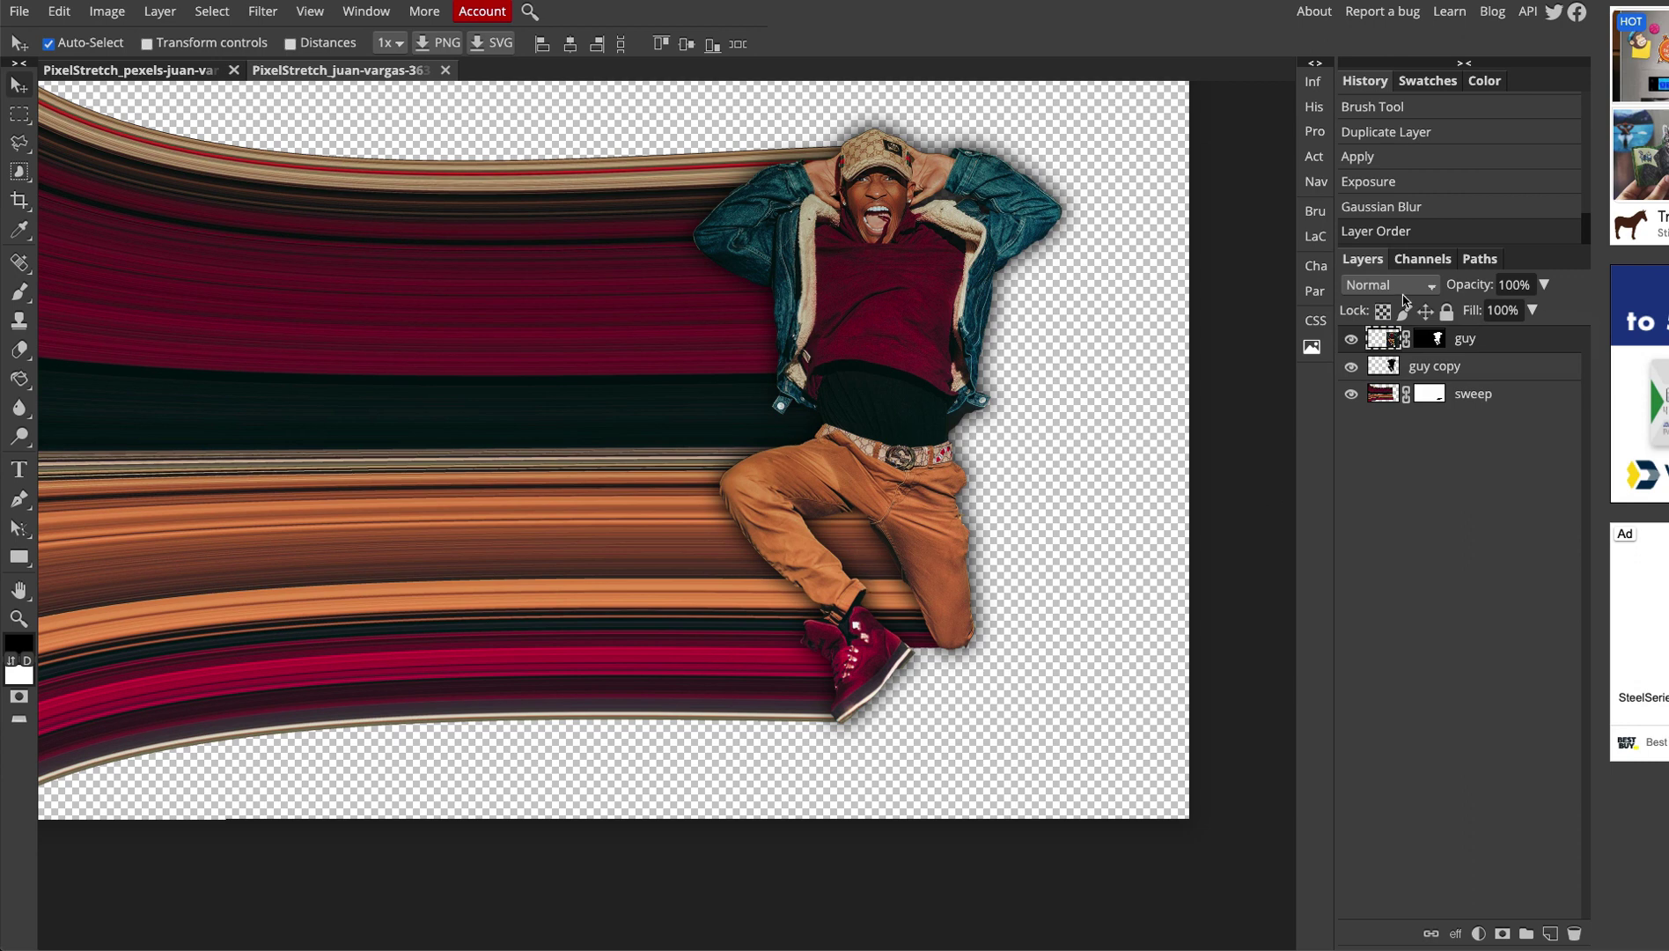
- Add a raster mask to the guy copy layer and set the brush to 118 px with 53% hardness
{"action": "left_click", "coordinate": [1445, 369]}
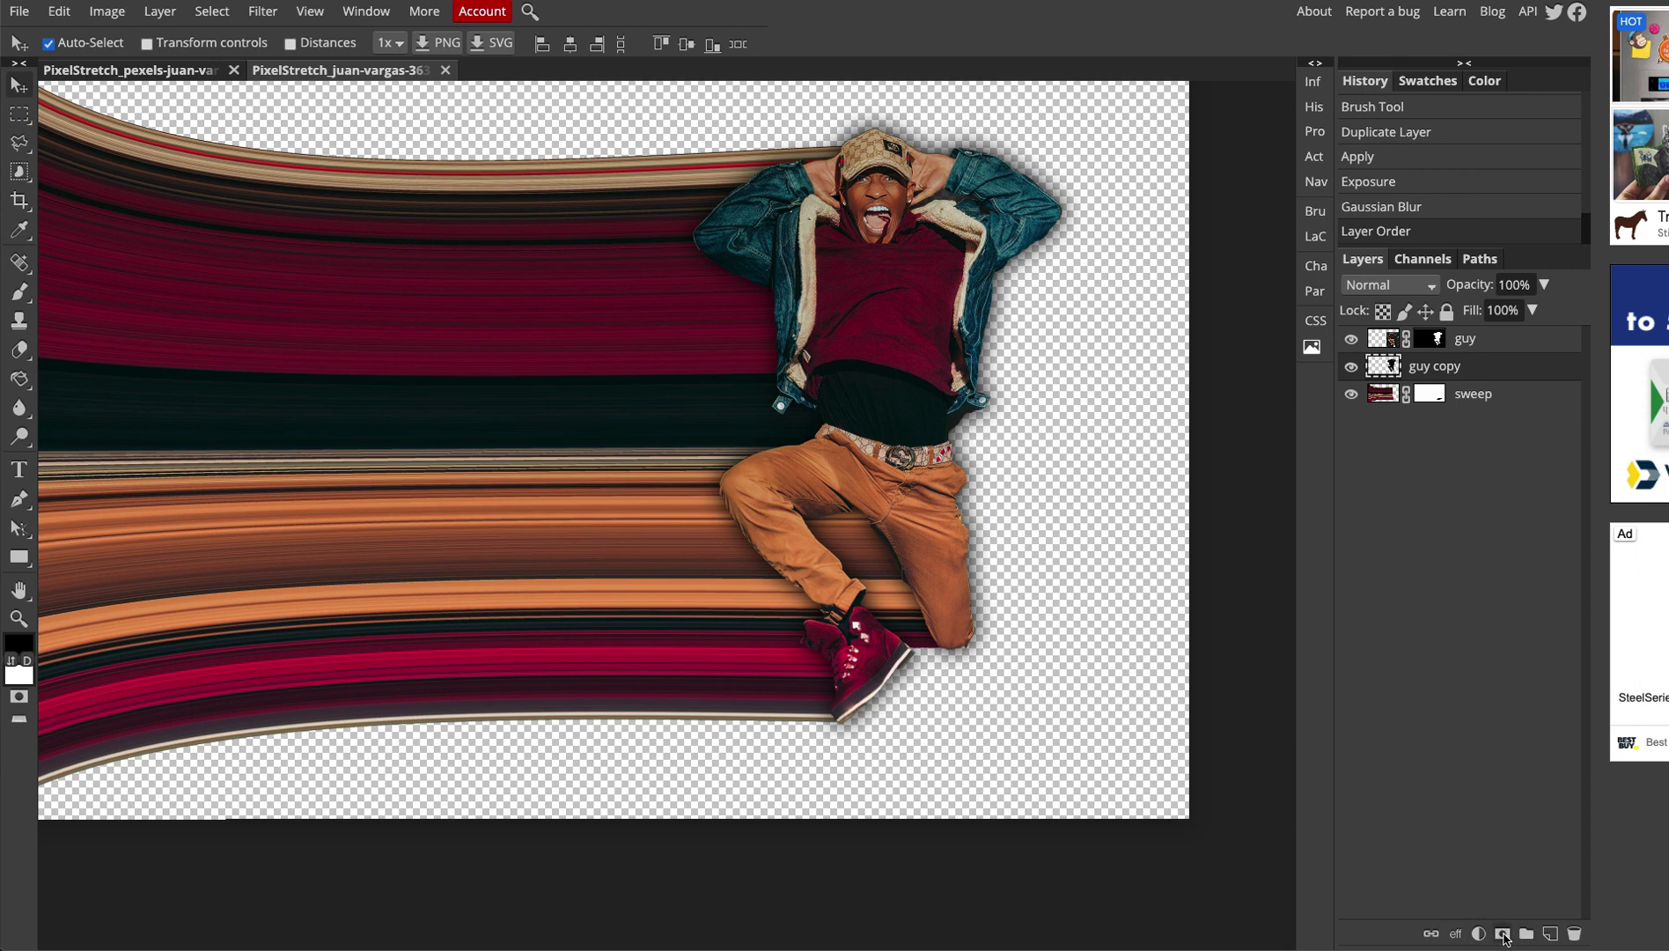
{"action": "left_click", "coordinate": [1503, 935]}
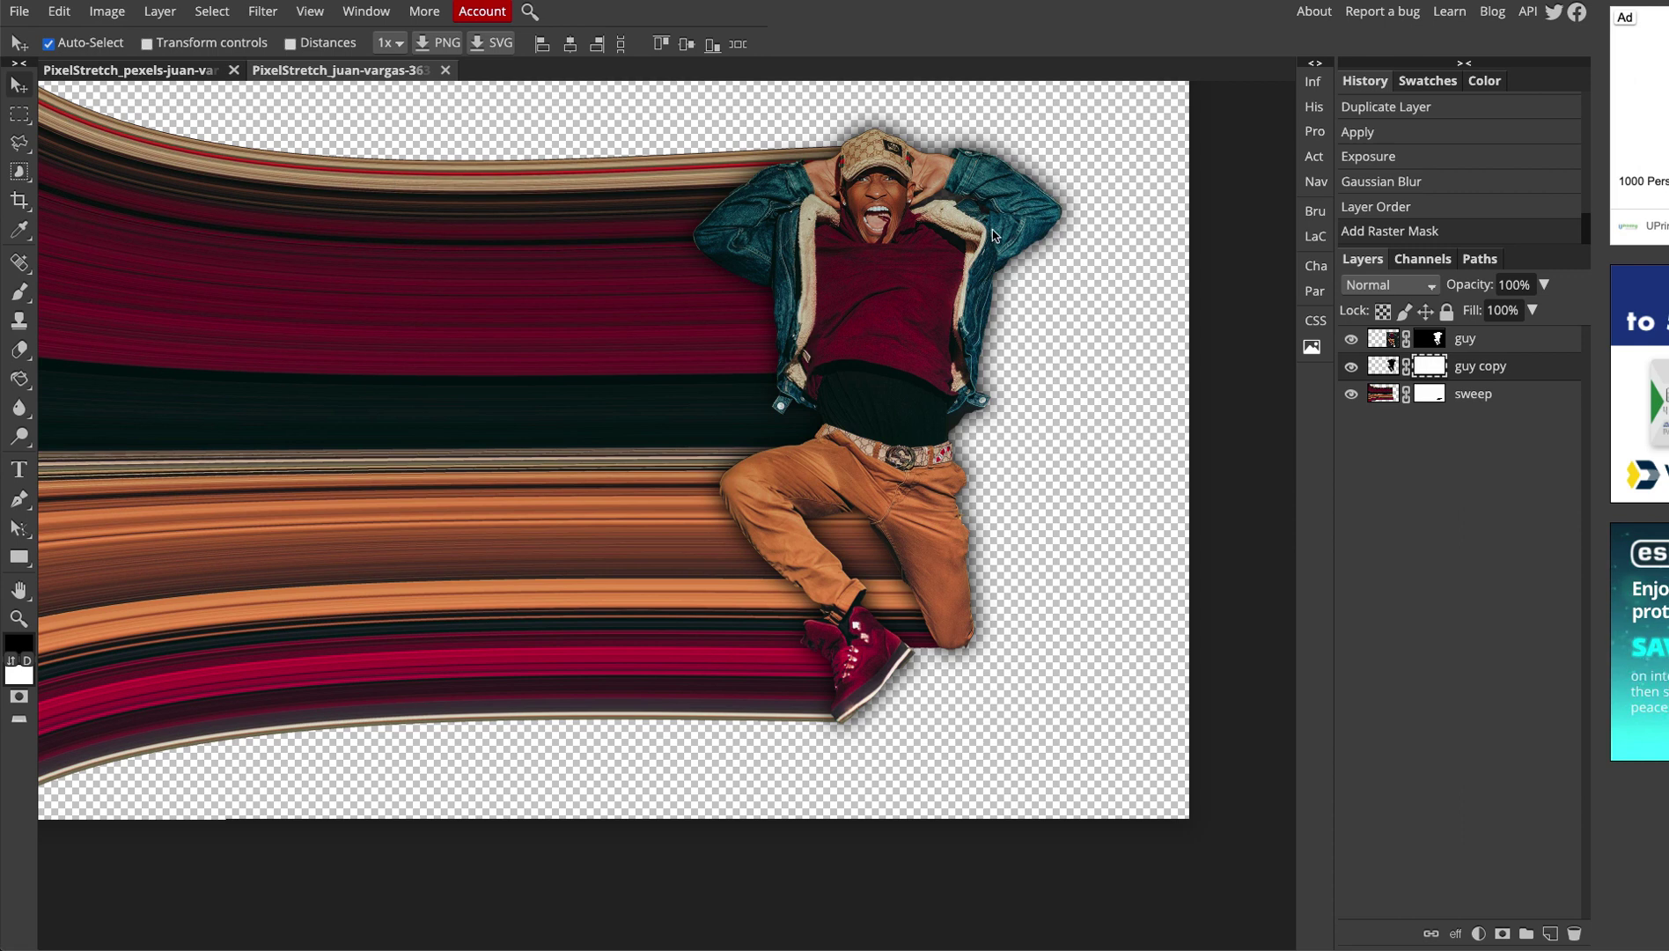
{"action": "key", "text": "b"}
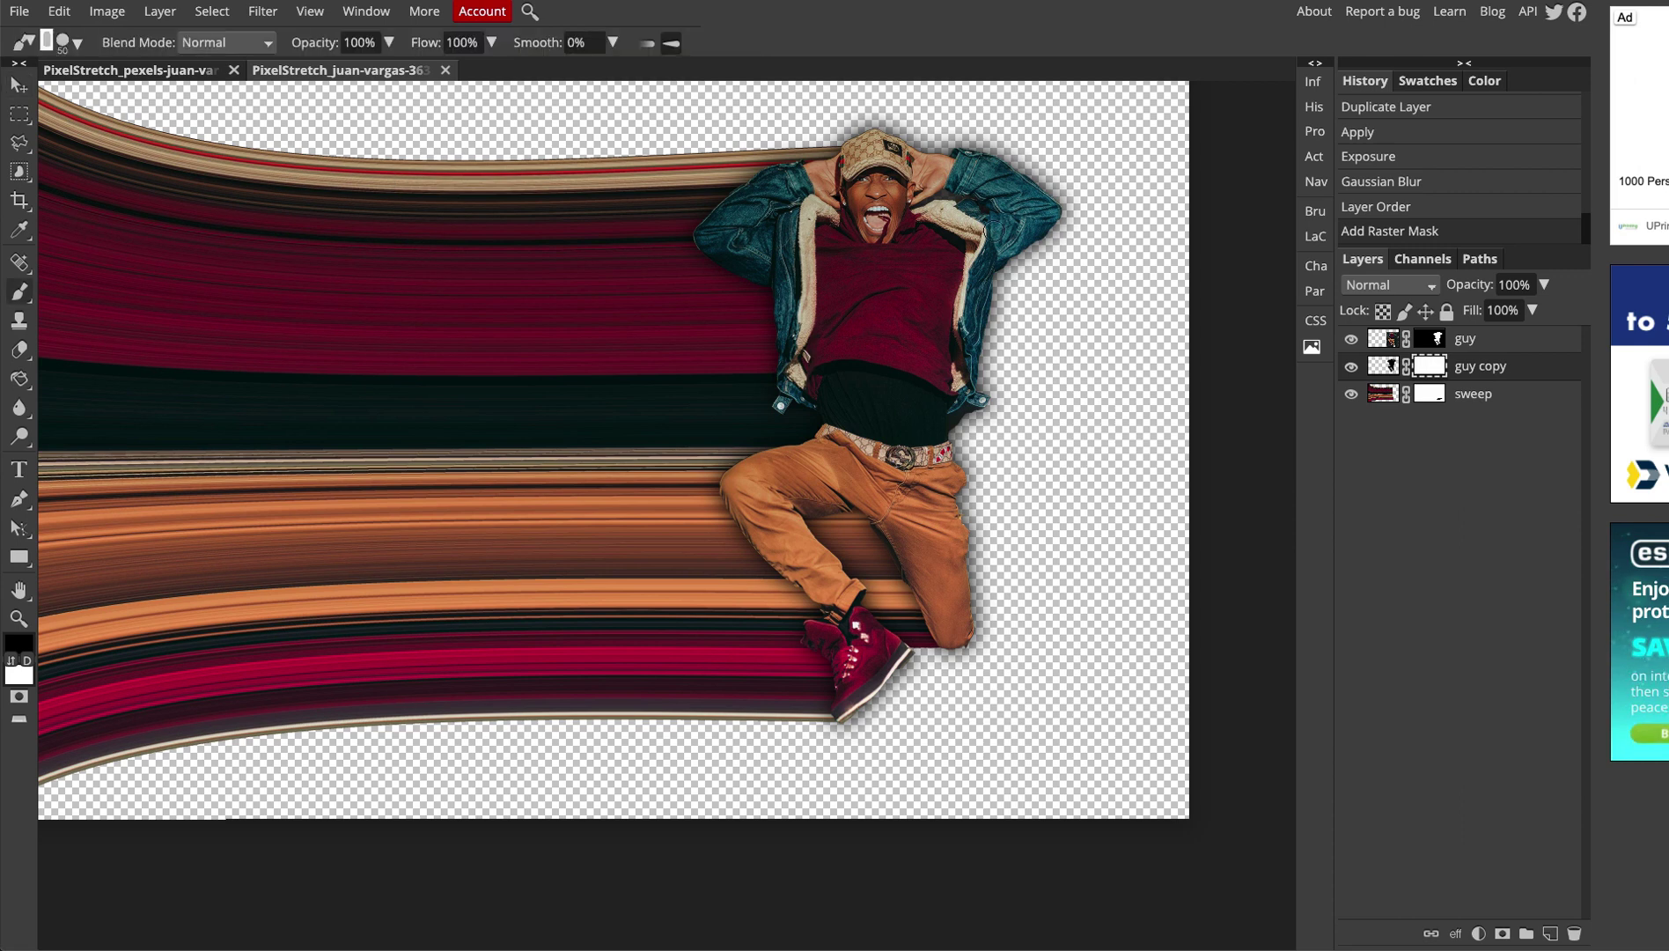
{"action": "left_click", "coordinate": [74, 53]}
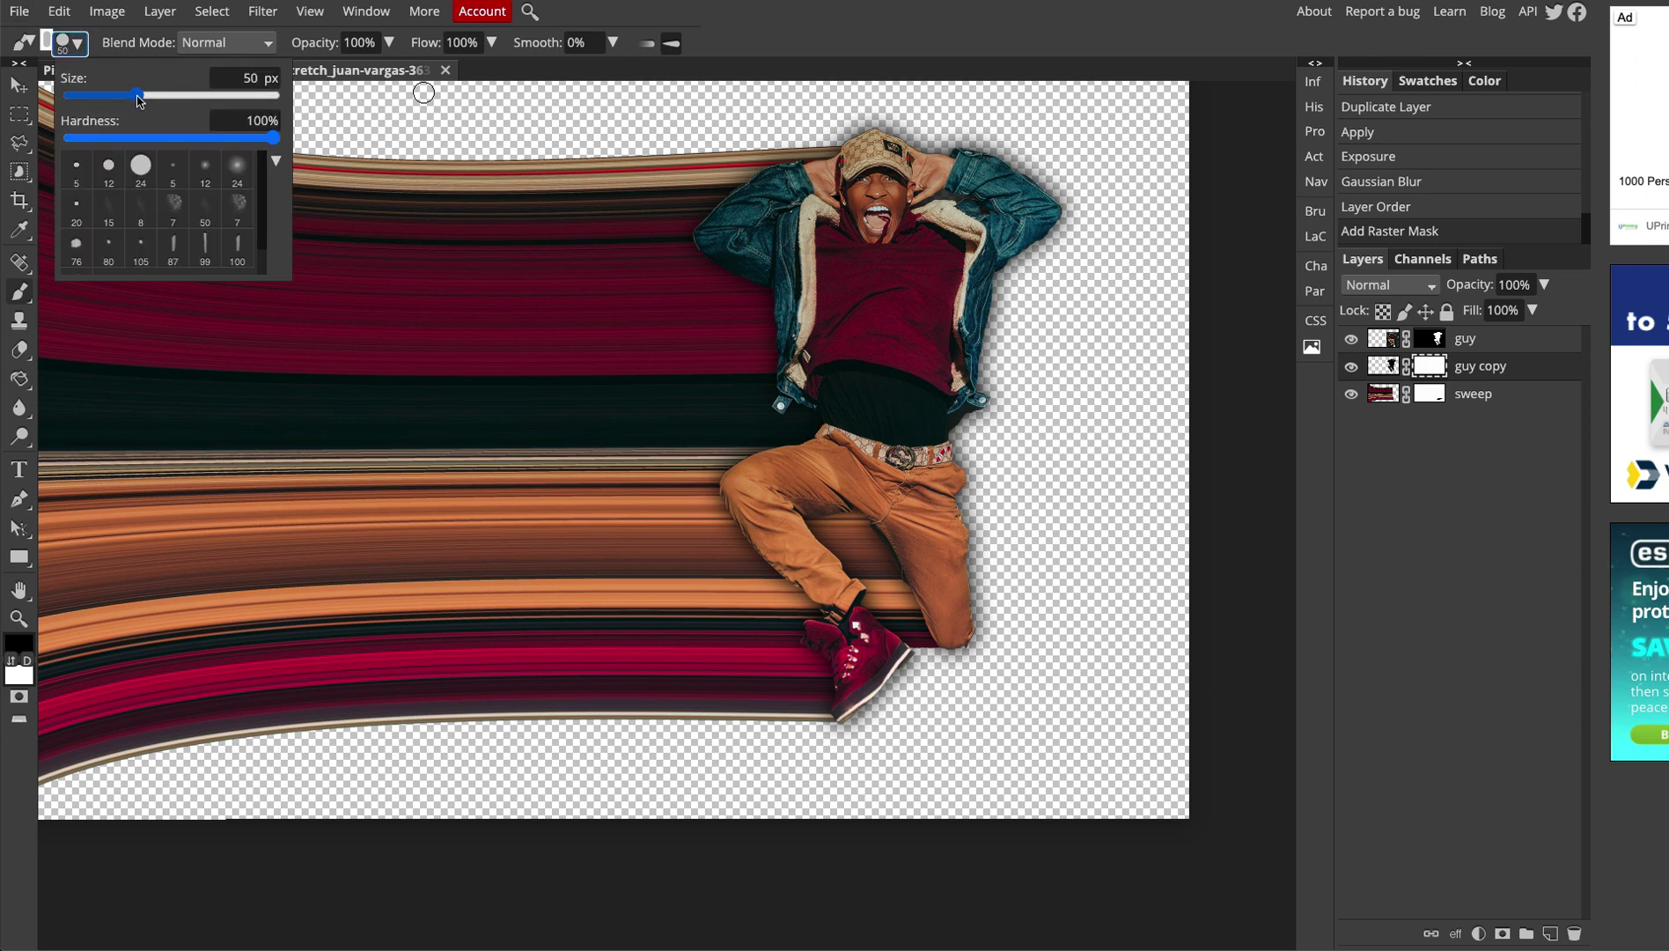
{"action": "mouse_move", "coordinate": [274, 137]}
{"action": "left_mouse_down"}
{"action": "mouse_move", "coordinate": [178, 138]}
{"action": "mouse_move", "coordinate": [163, 97]}
{"action": "left_mouse_up"}
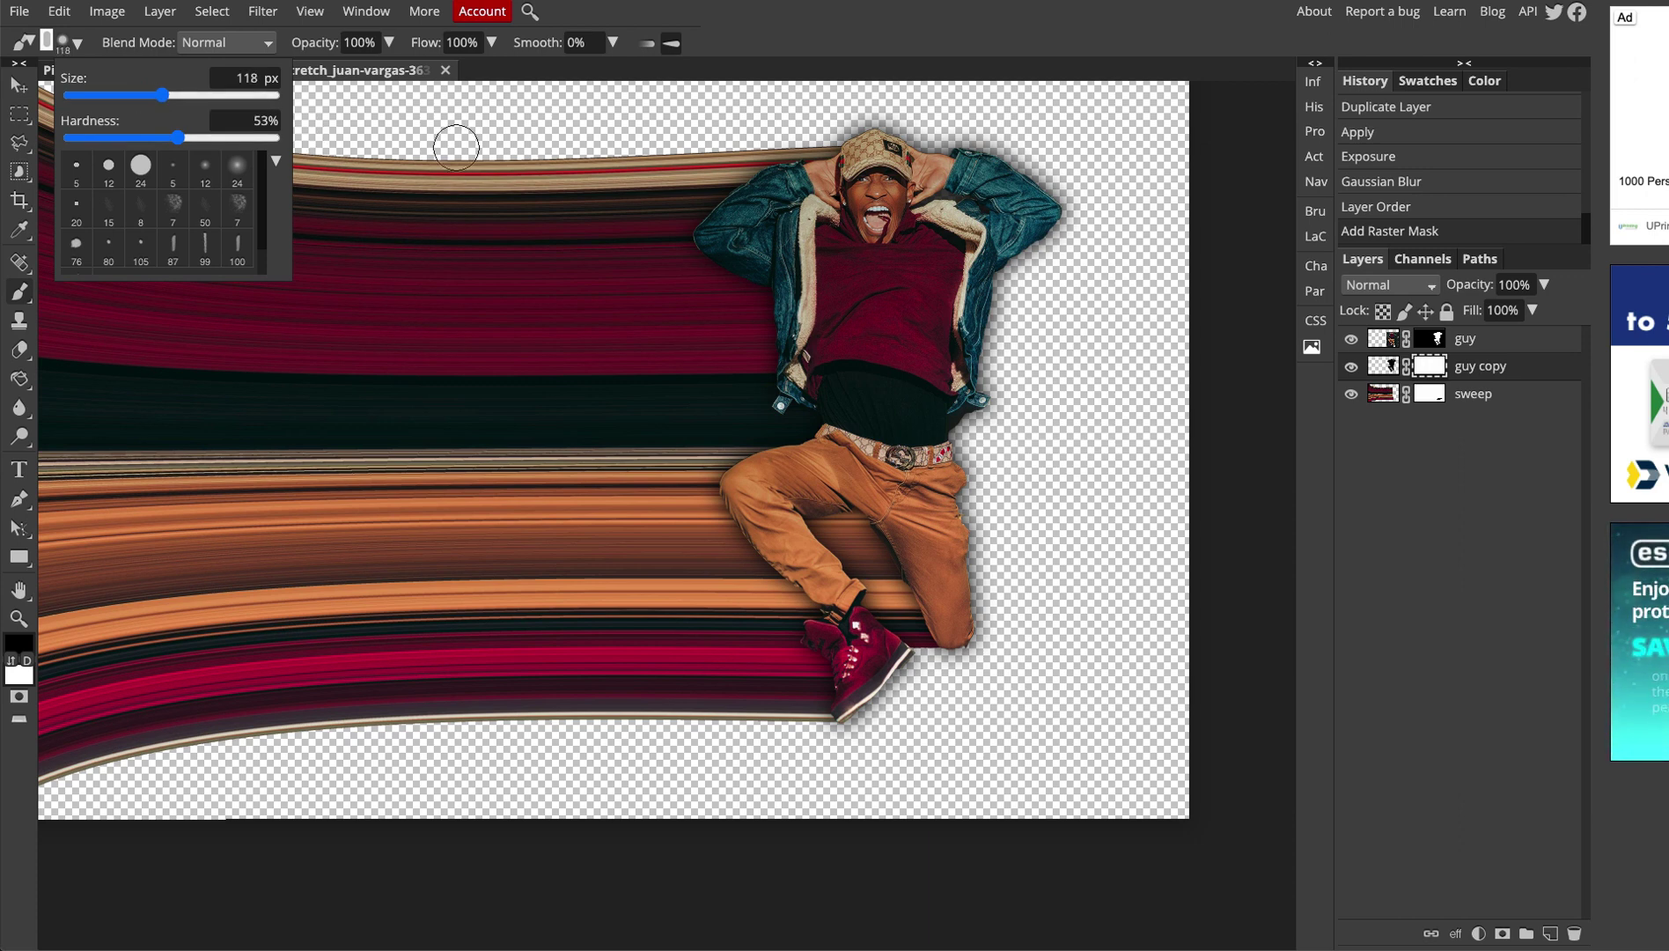
- Paint the guy copy mask black to hide the shadow over the transparent area around the man's cap, jacket and rear leg
{"action": "left_click", "coordinate": [939, 140]}
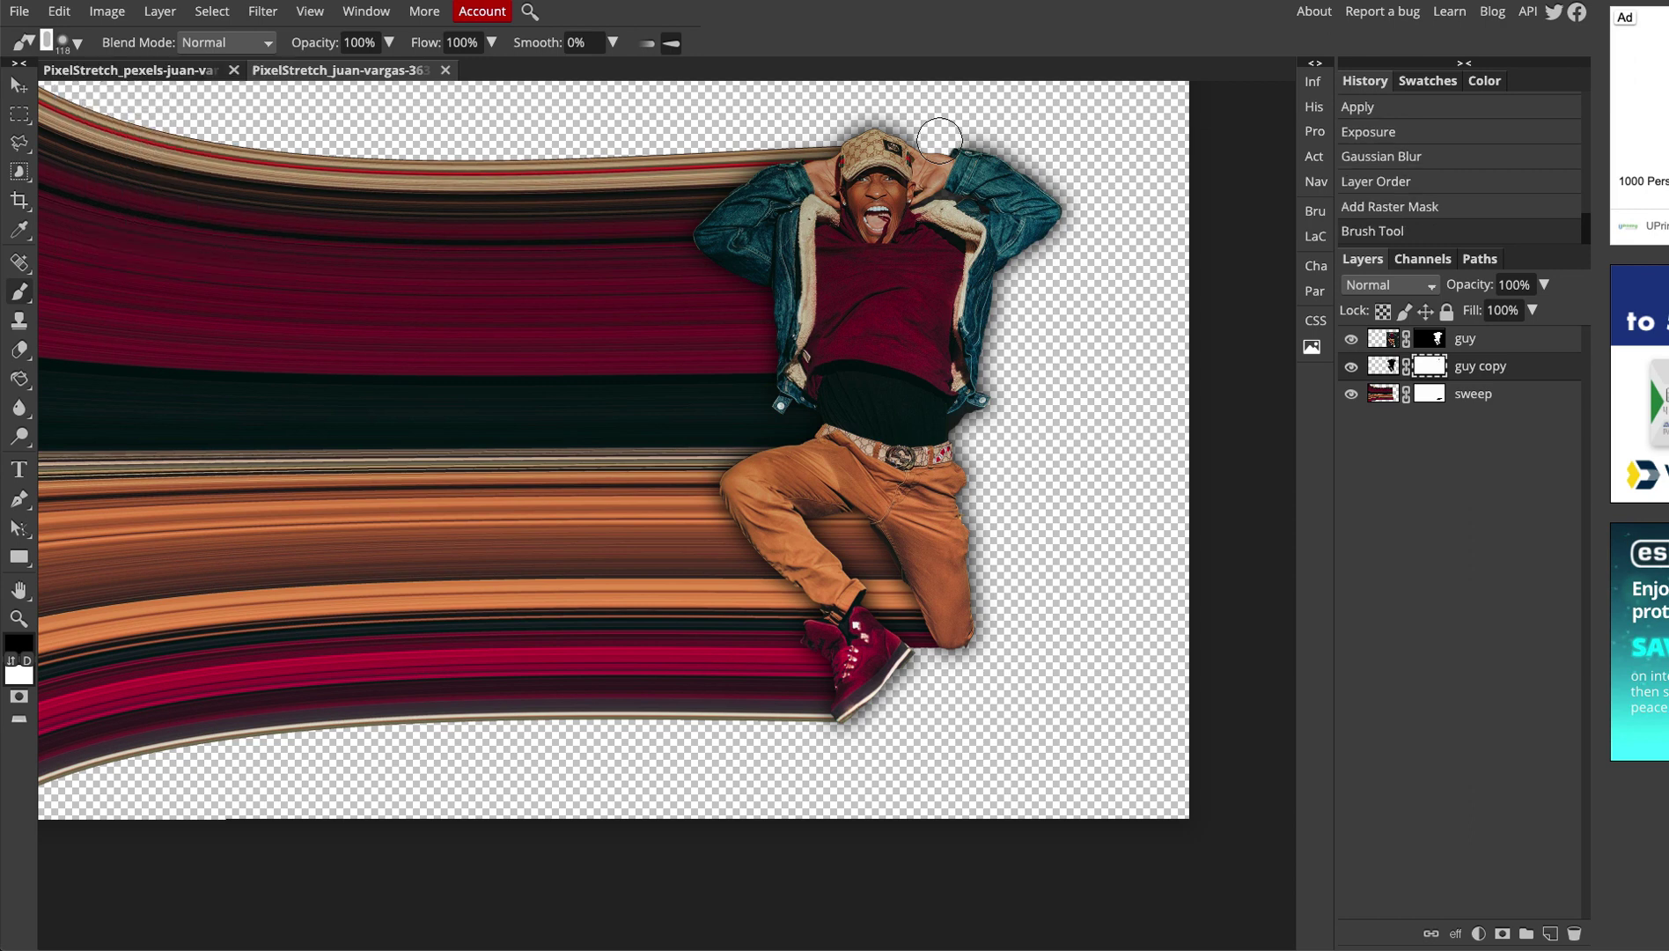
{"action": "mouse_move", "coordinate": [940, 140]}
{"action": "left_mouse_down"}
{"action": "mouse_move", "coordinate": [1039, 176]}
{"action": "mouse_move", "coordinate": [1047, 200]}
{"action": "mouse_move", "coordinate": [998, 283]}
{"action": "left_mouse_up"}
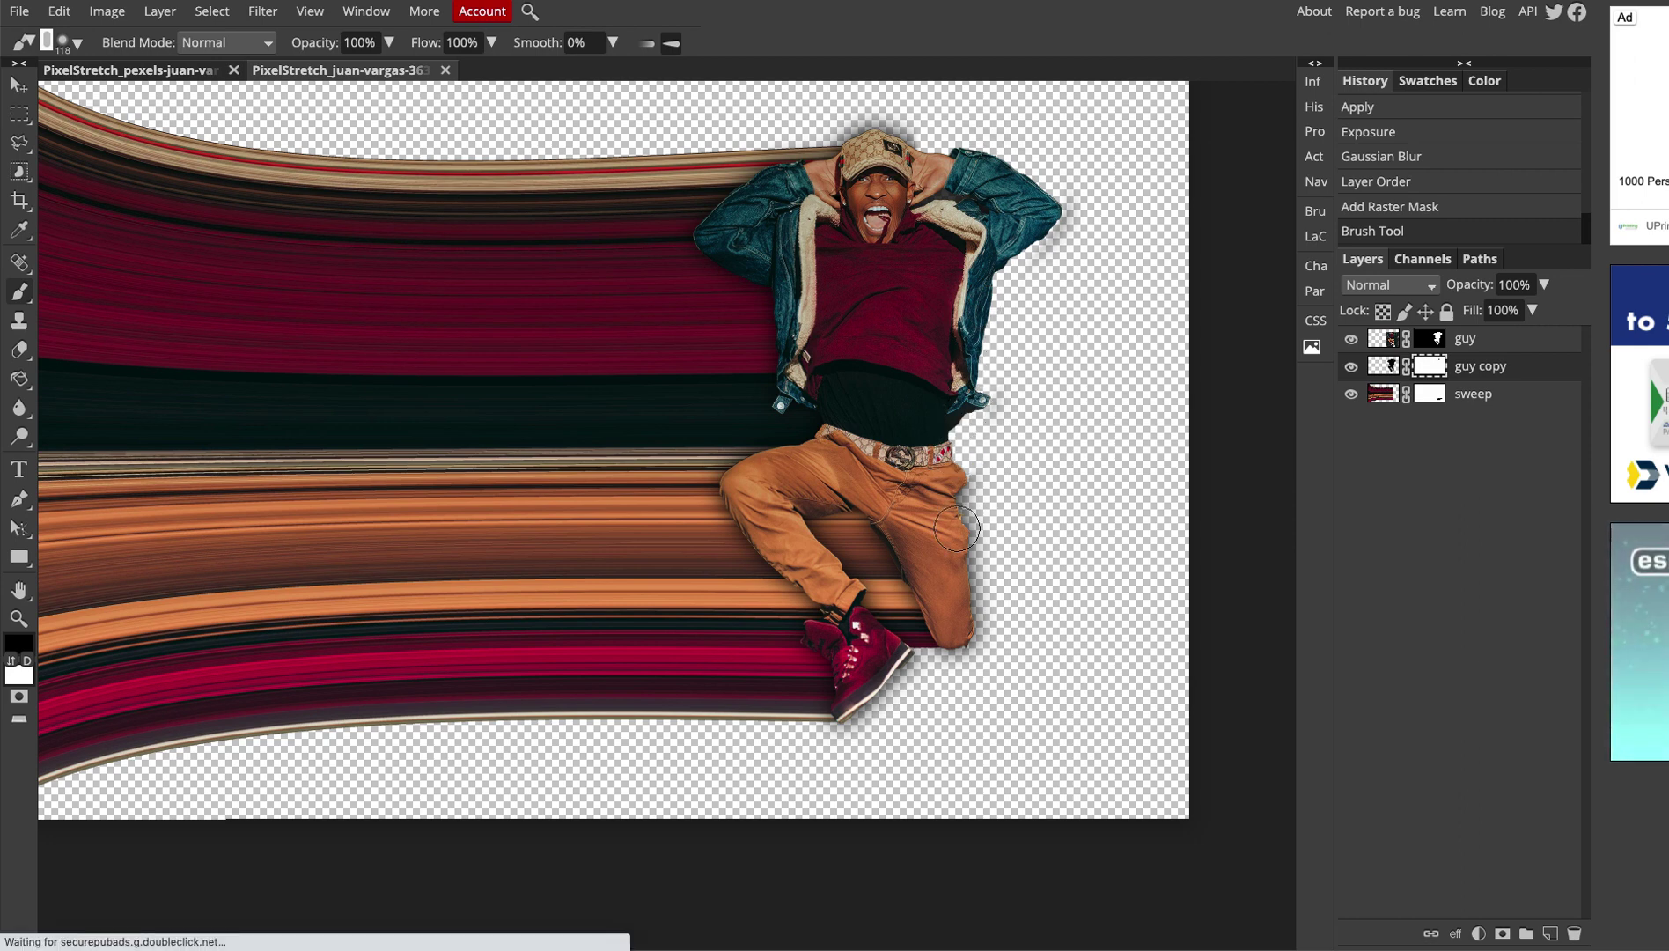
{"action": "left_click_drag", "start_coordinate": [958, 507], "coordinate": [958, 480]}
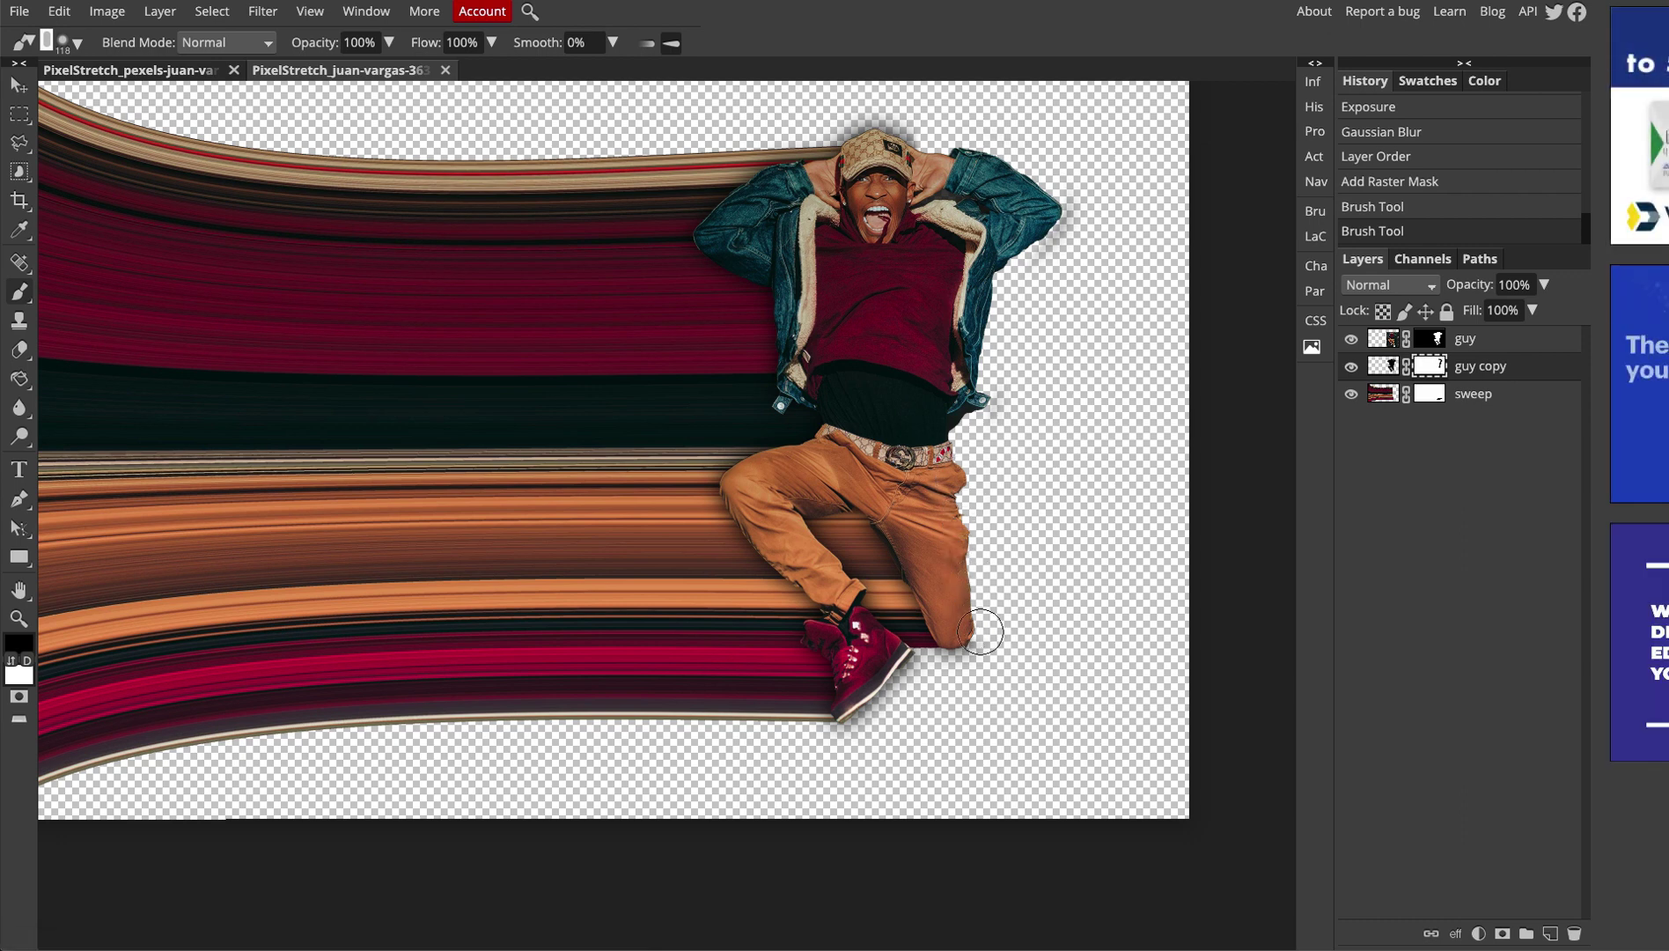
{"action": "left_click", "coordinate": [960, 717]}
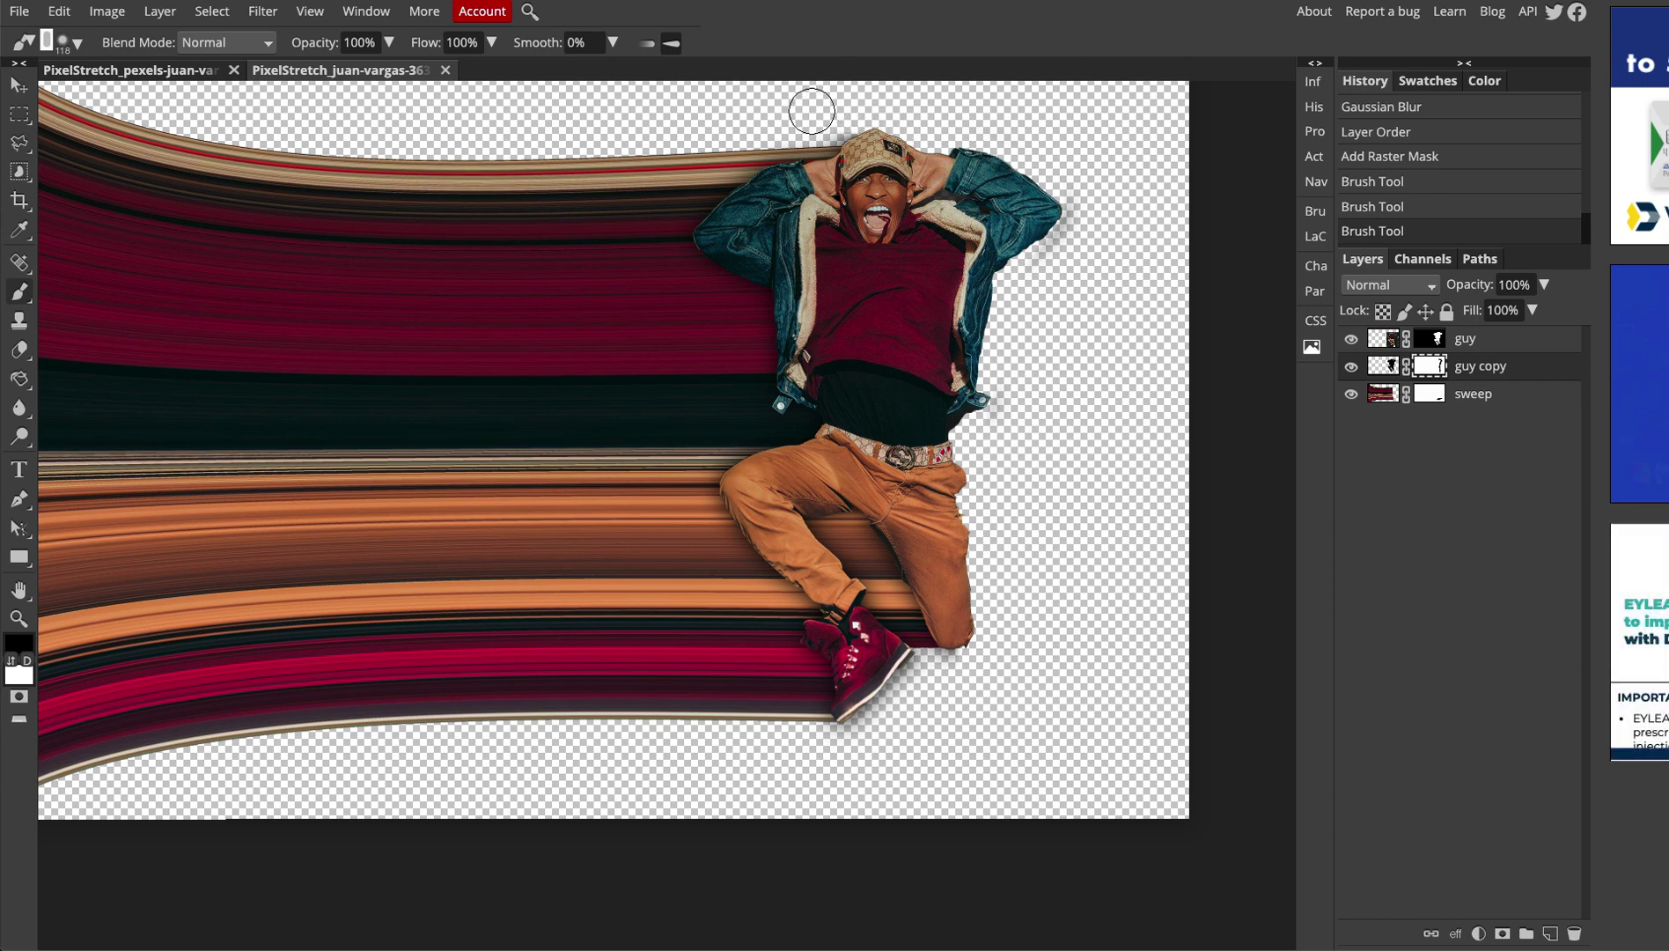
{"action": "left_click_drag", "start_coordinate": [868, 113], "coordinate": [946, 146]}
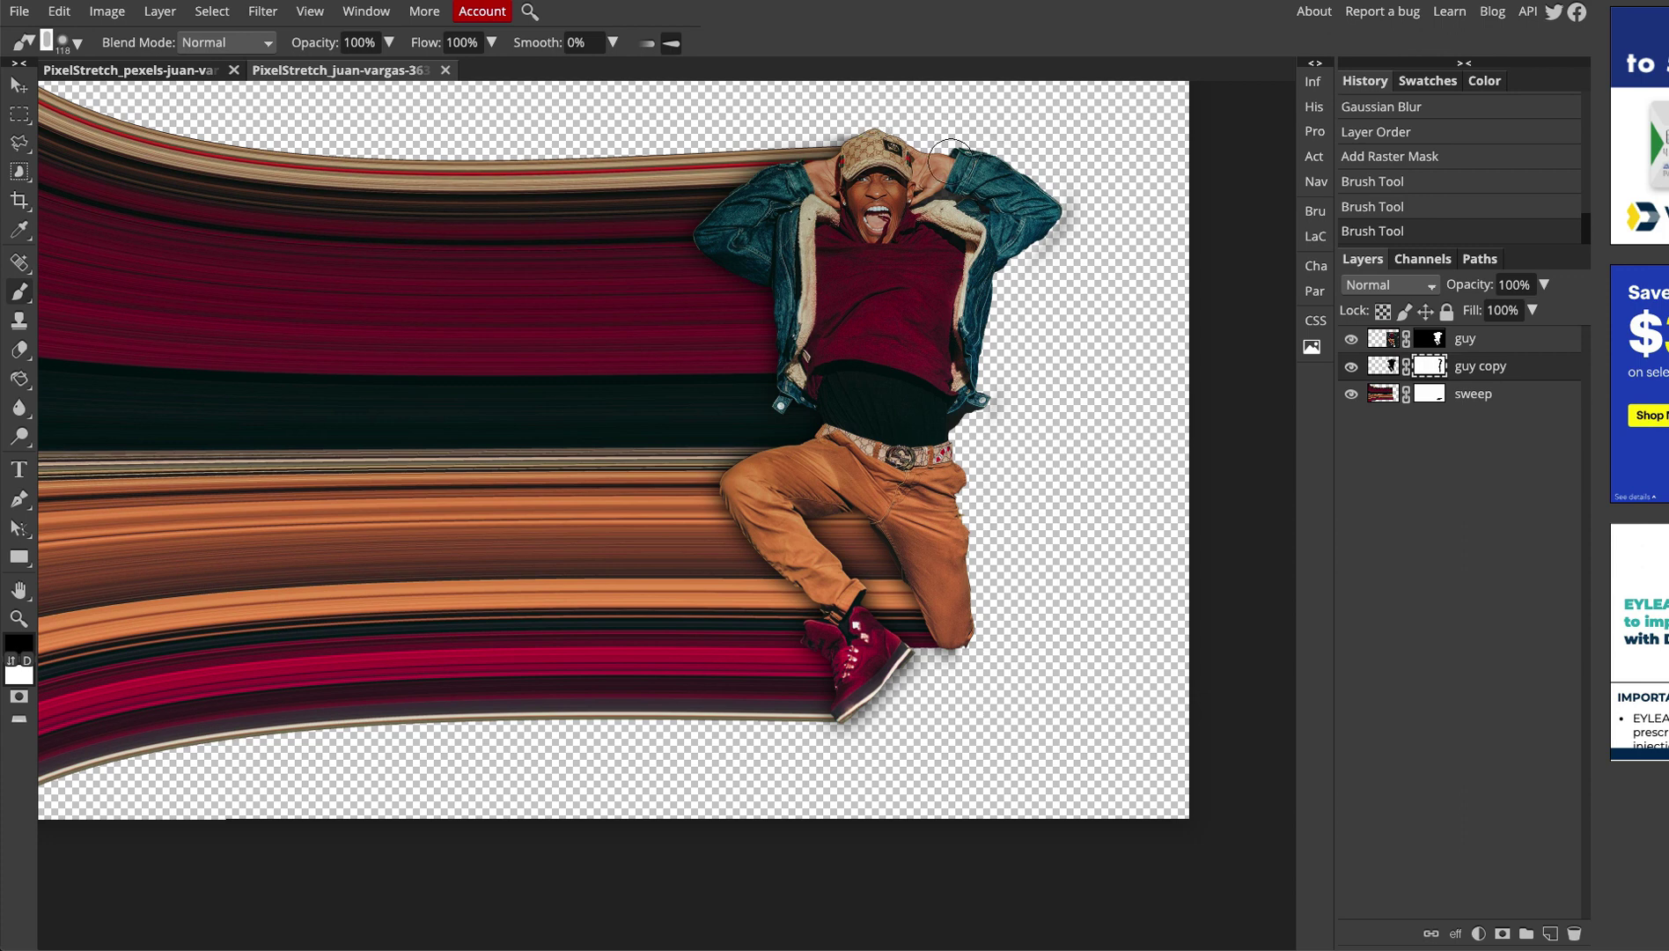
{"action": "left_click", "coordinate": [853, 115]}
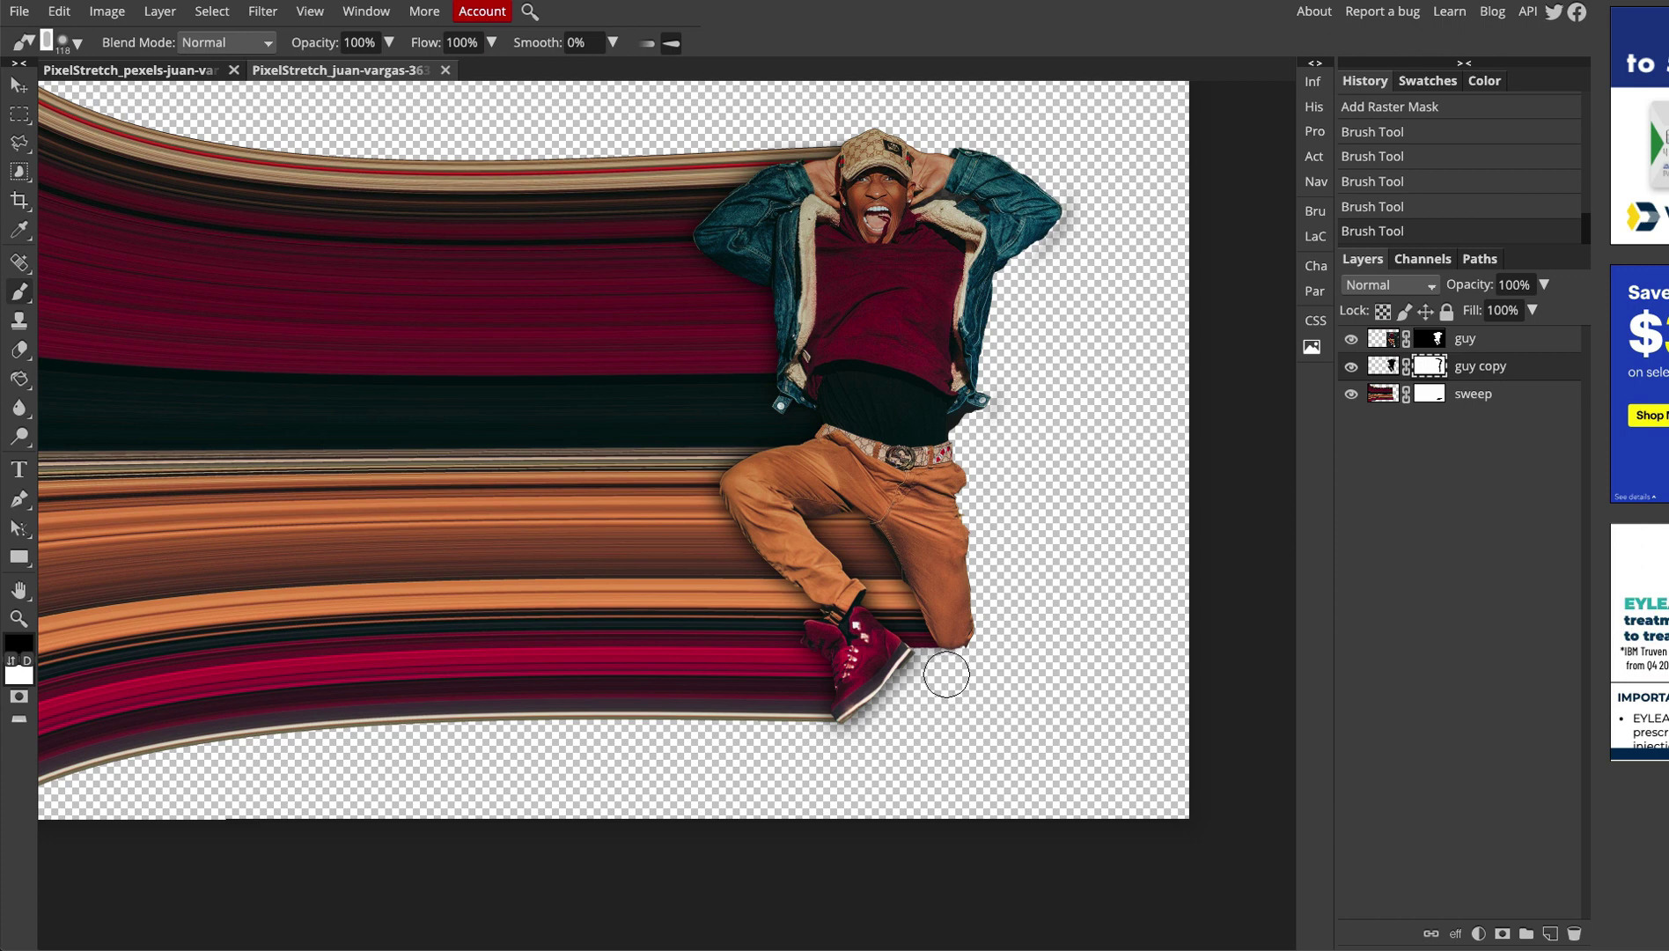
{"action": "left_click", "coordinate": [947, 675]}
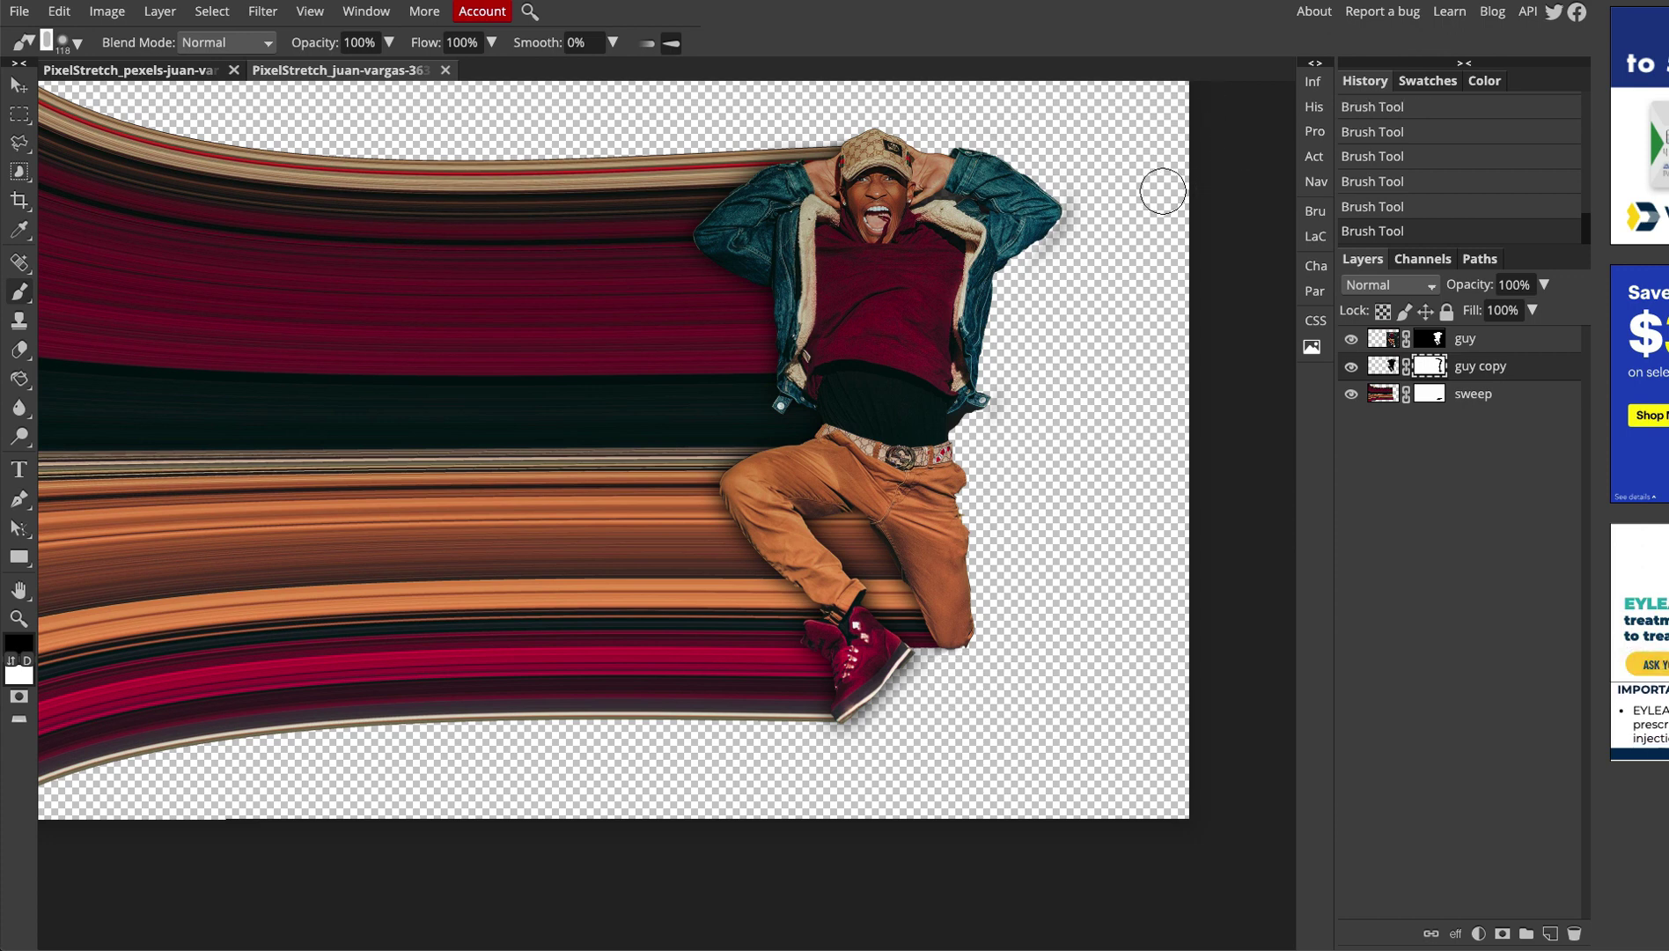
{"action": "mouse_move", "coordinate": [995, 154]}
{"action": "left_mouse_down"}
{"action": "mouse_move", "coordinate": [1068, 209]}
{"action": "mouse_move", "coordinate": [1057, 249]}
{"action": "mouse_move", "coordinate": [990, 293]}
{"action": "mouse_move", "coordinate": [983, 377]}
{"action": "mouse_move", "coordinate": [1043, 207]}
{"action": "mouse_move", "coordinate": [955, 143]}
{"action": "left_mouse_up"}
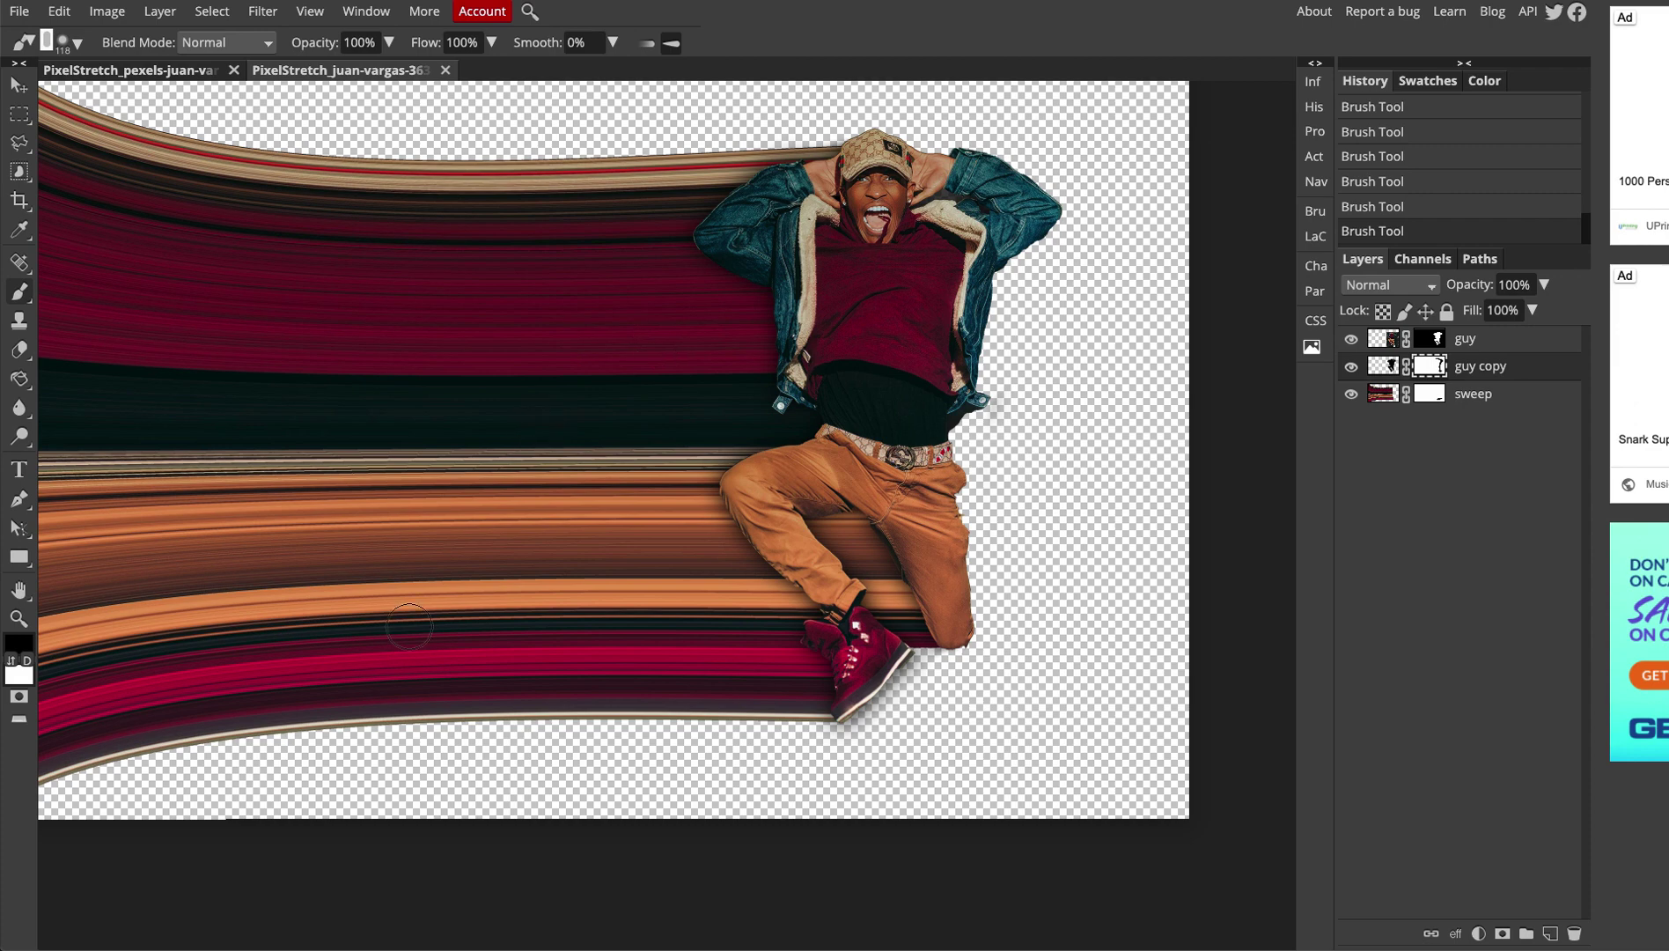
- Create a new layer below the sweep layer and rename it "background"
{"action": "left_click_drag", "start_coordinate": [448, 603], "coordinate": [550, 663]}
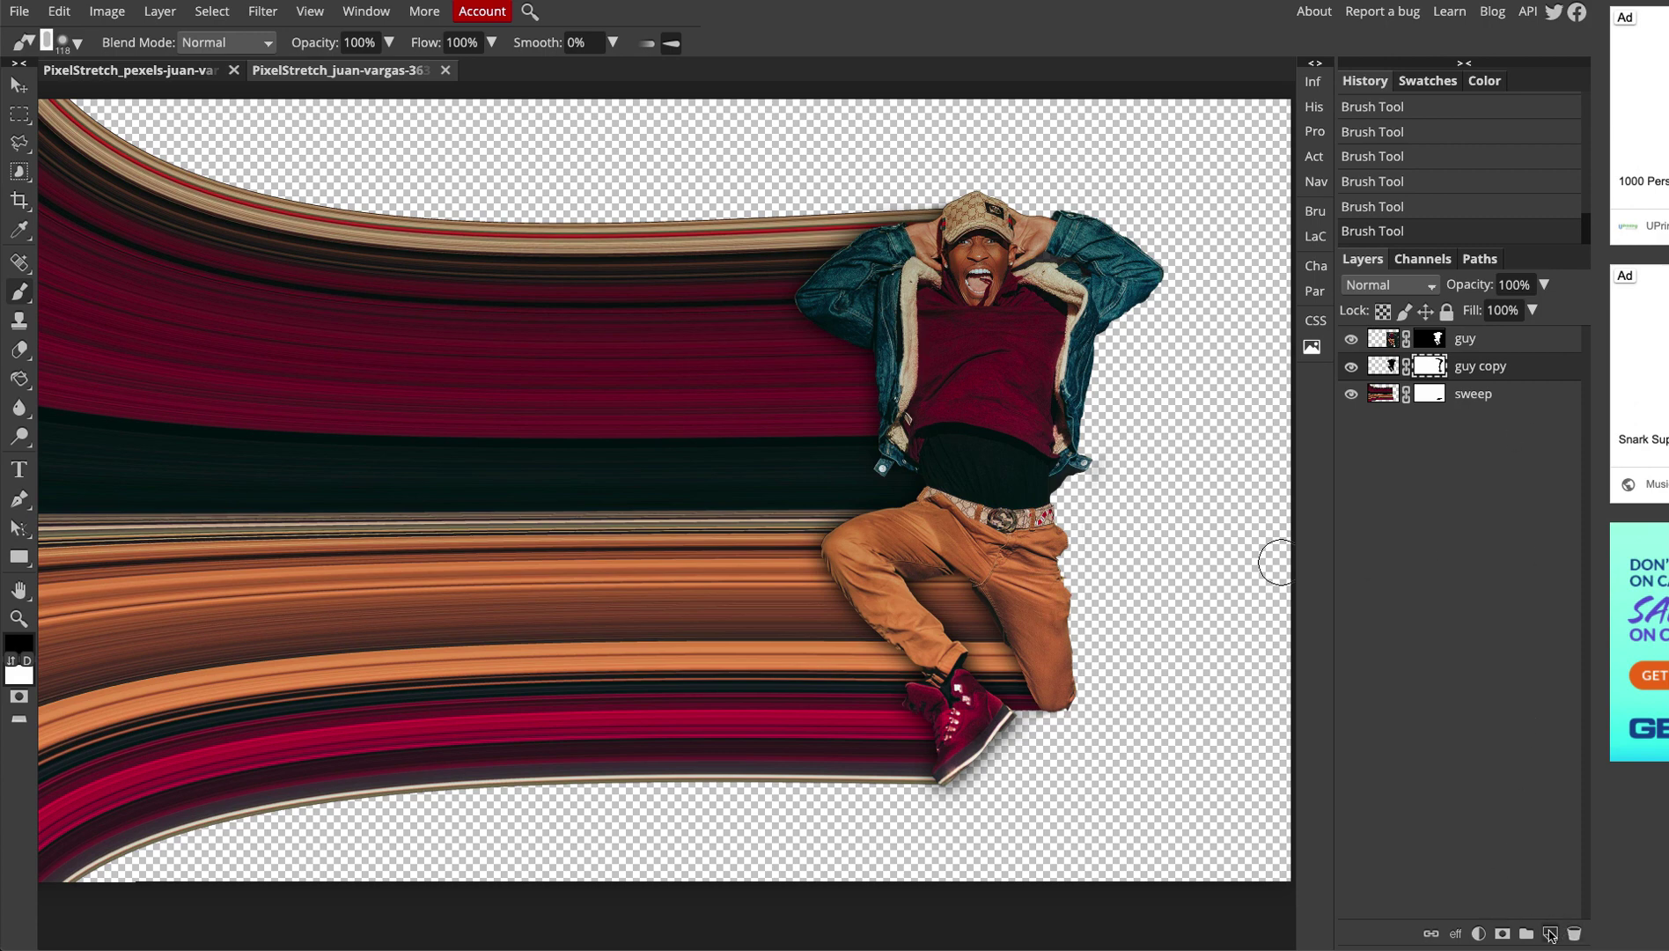
{"action": "left_click", "coordinate": [1551, 933]}
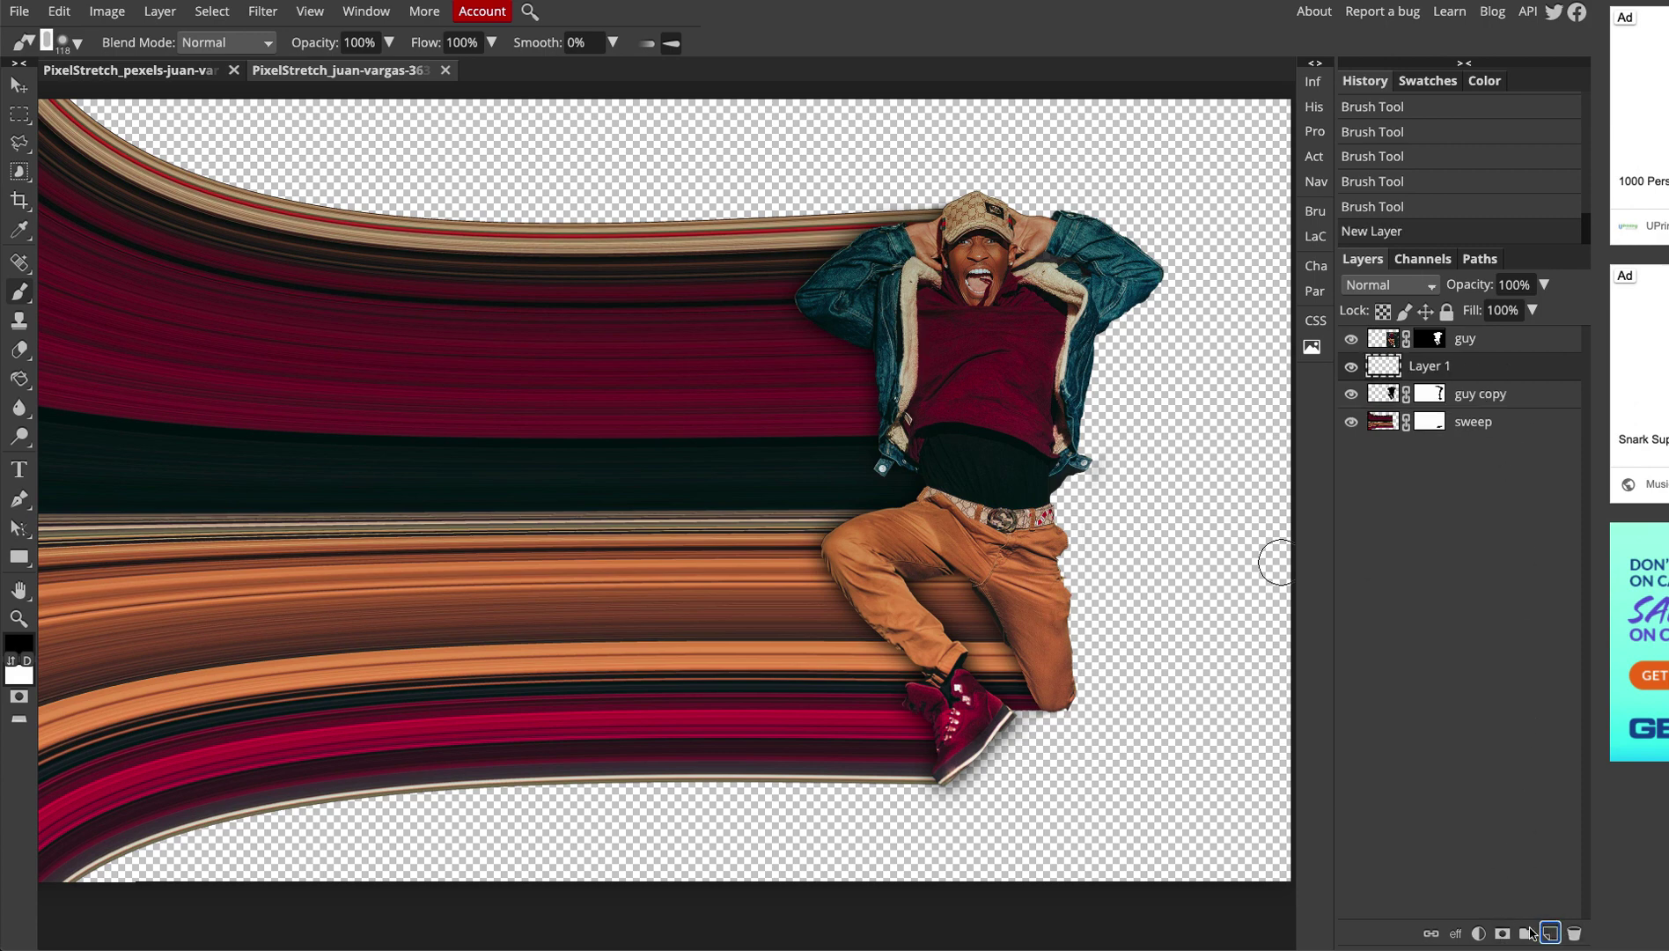
{"action": "left_click_drag", "start_coordinate": [1510, 378], "coordinate": [1419, 435]}
{"action": "double_click", "coordinate": [1430, 422]}
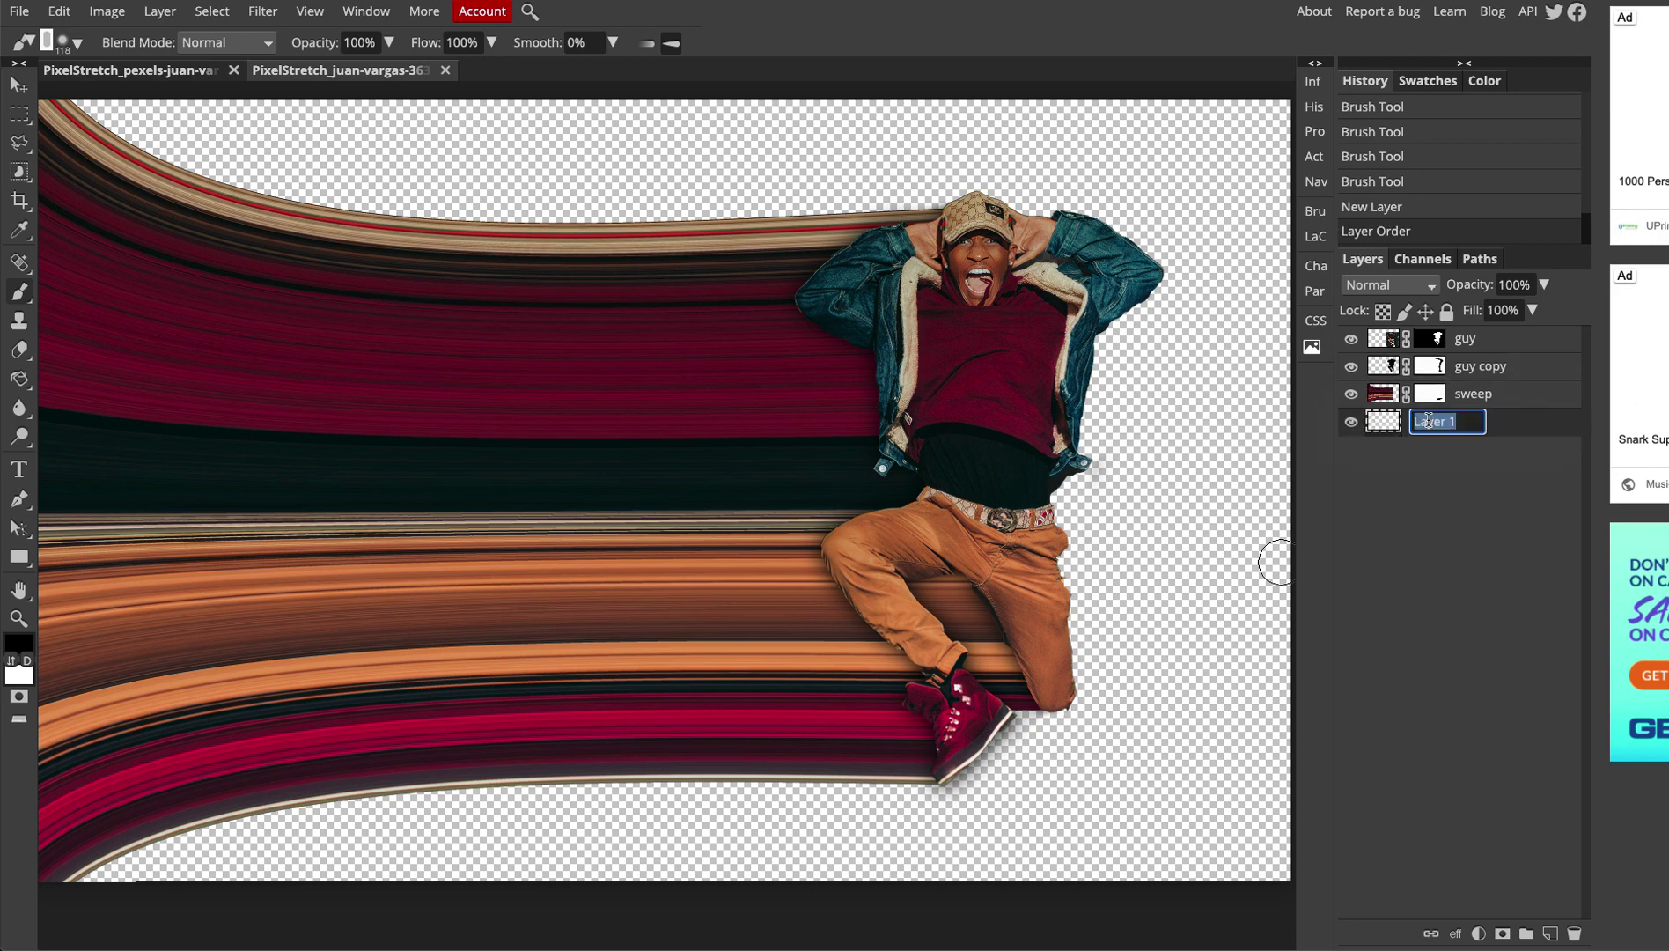
{"action": "type", "text": "background"}
{"action": "key", "text": "Return"}
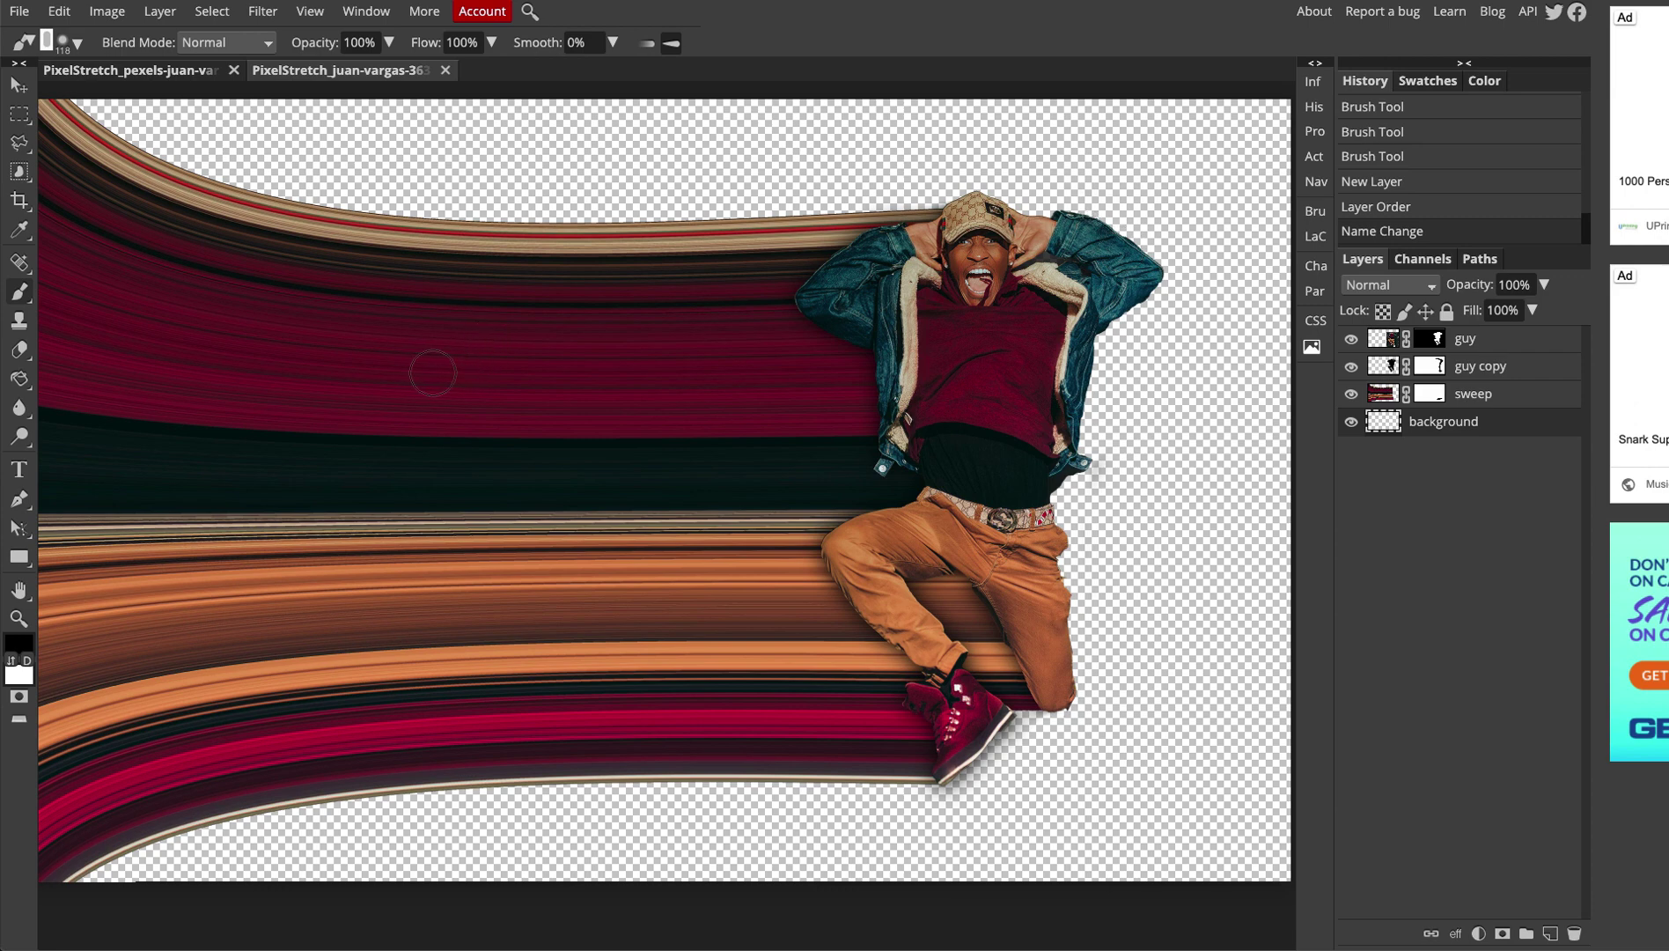
- Sample the teal from the man's denim jacket and fill the background layer with it using the Paint Bucket
{"action": "left_click", "coordinate": [20, 232]}
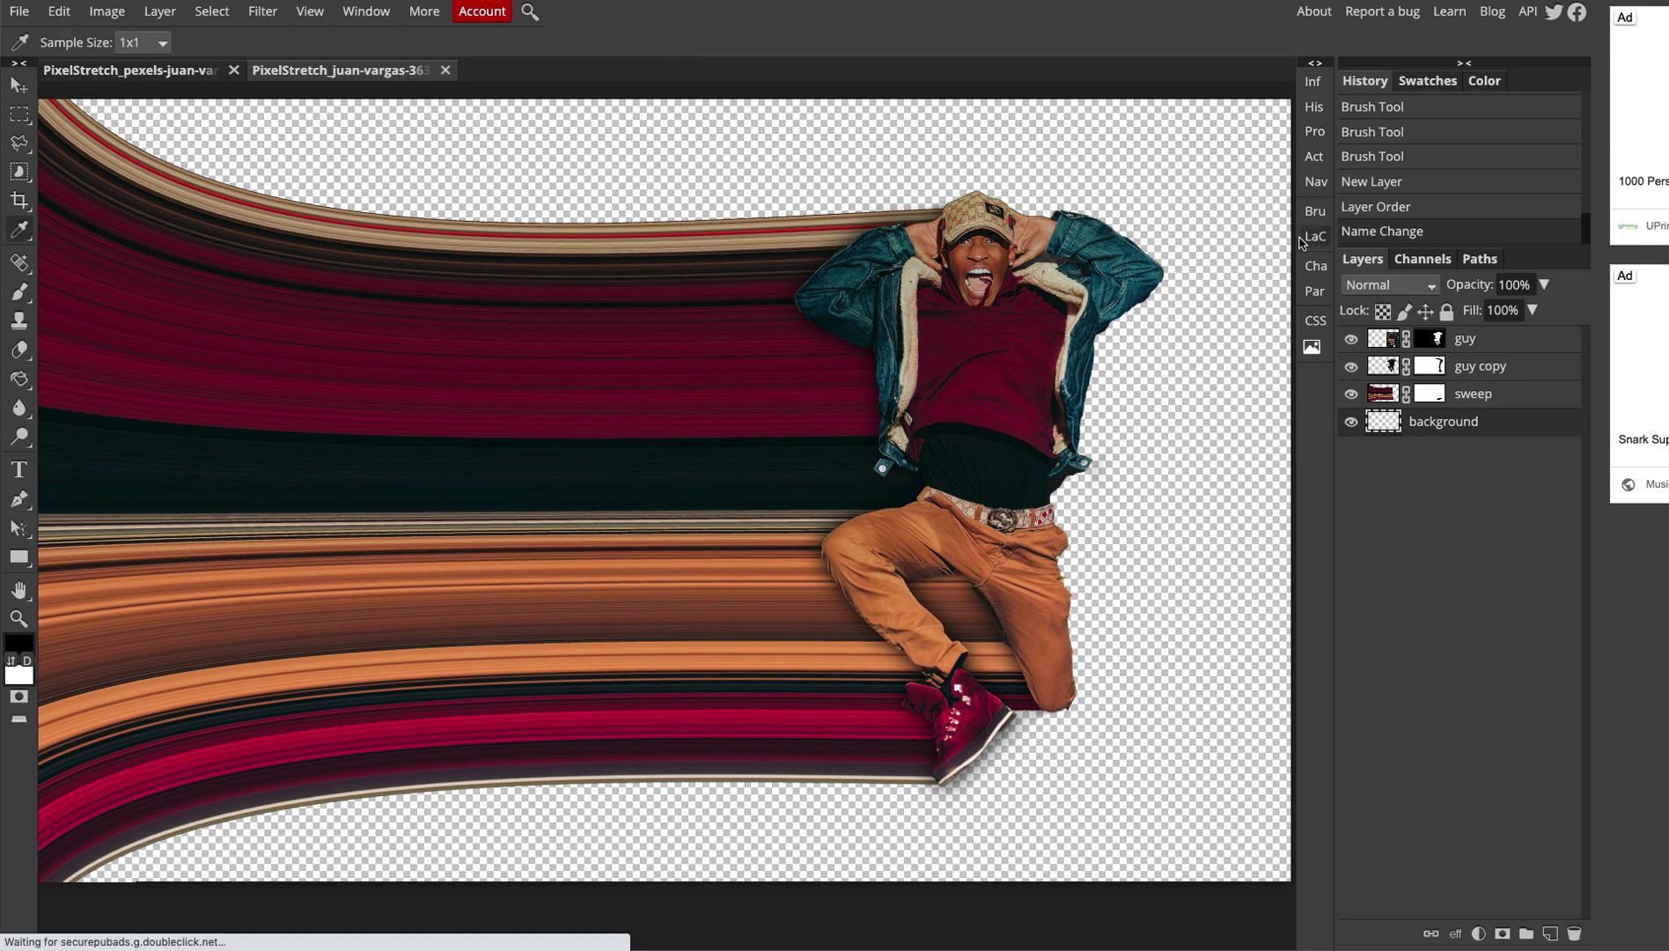
{"action": "left_click", "coordinate": [1089, 236]}
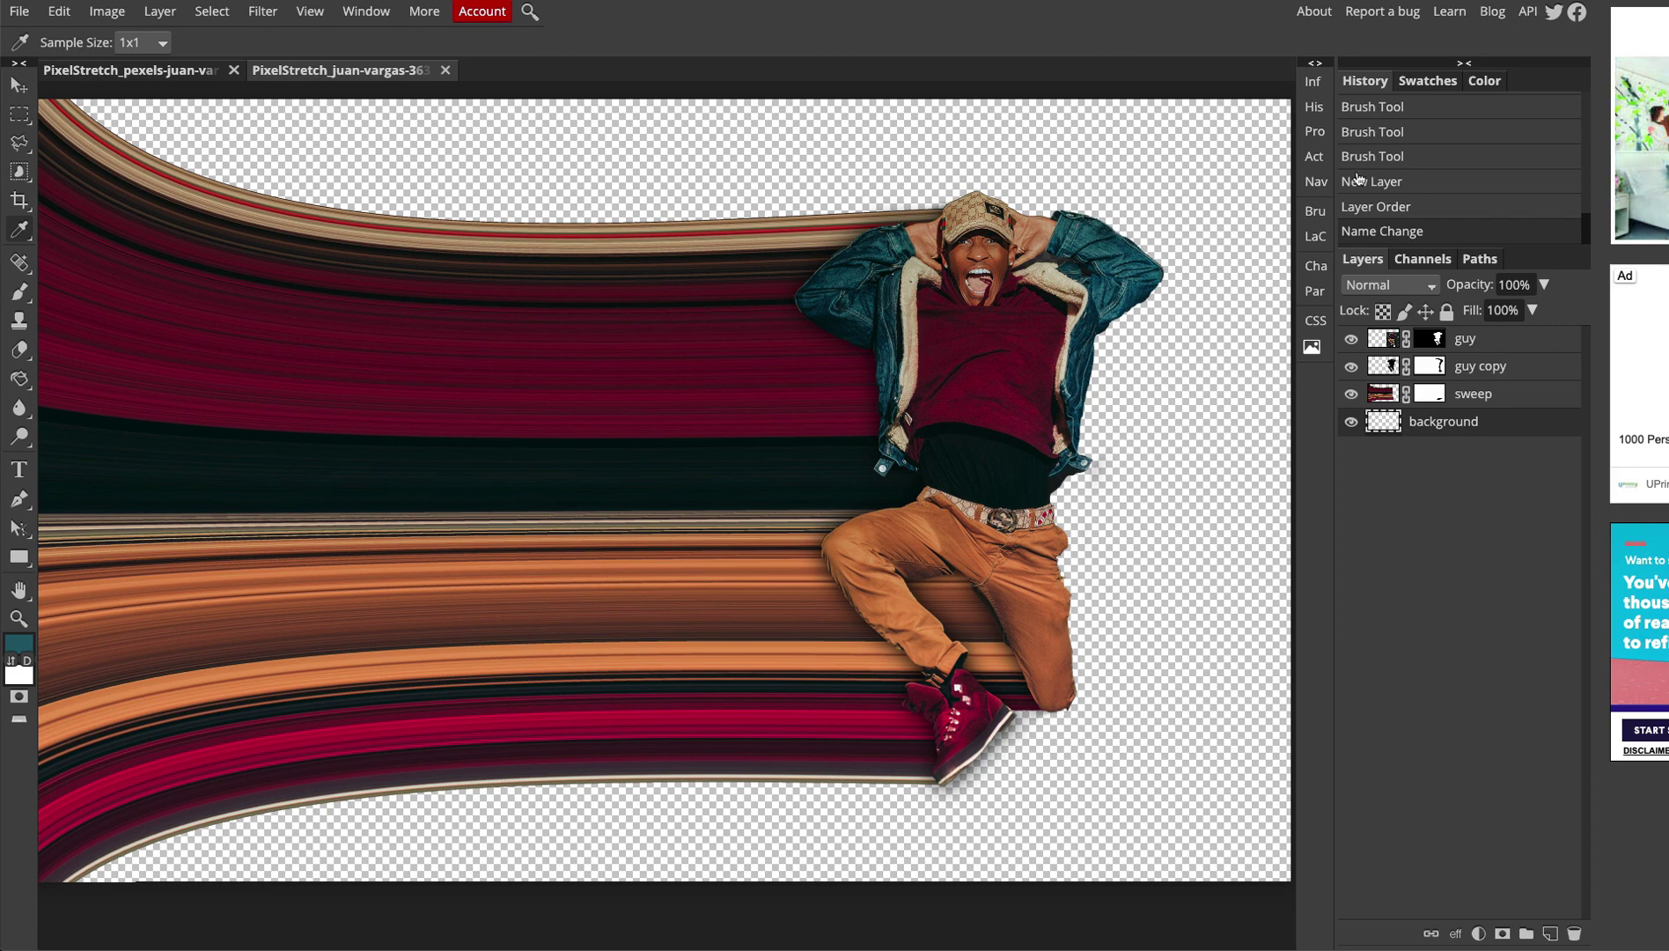
{"action": "right_click", "coordinate": [21, 380]}
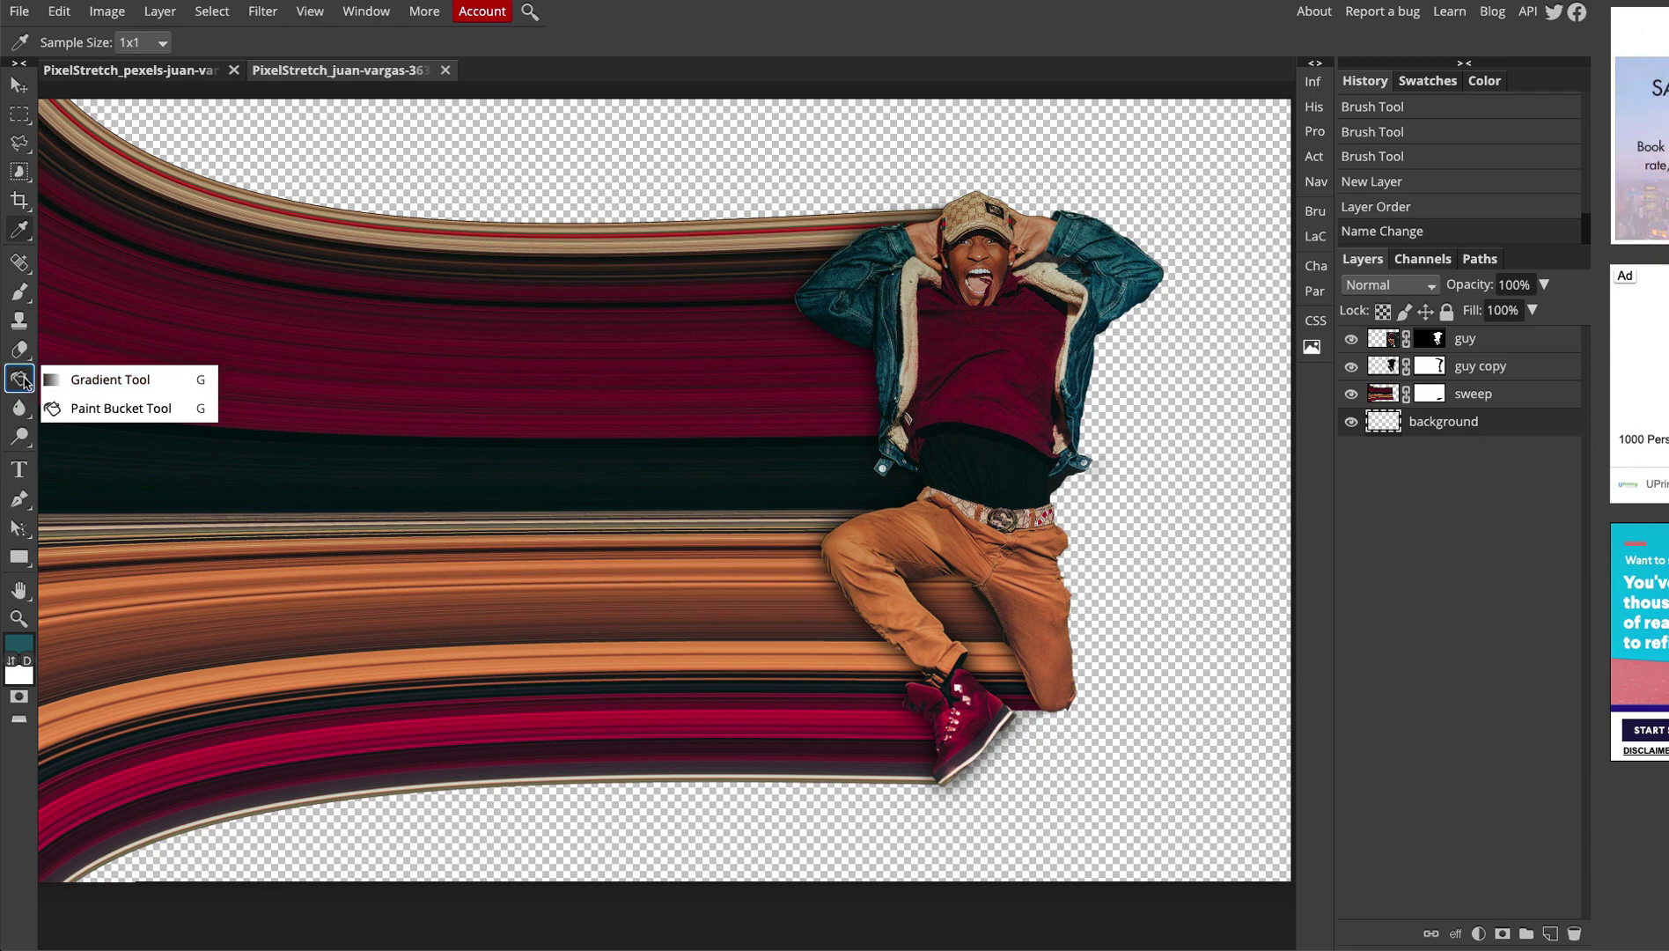
{"action": "left_click", "coordinate": [79, 409]}
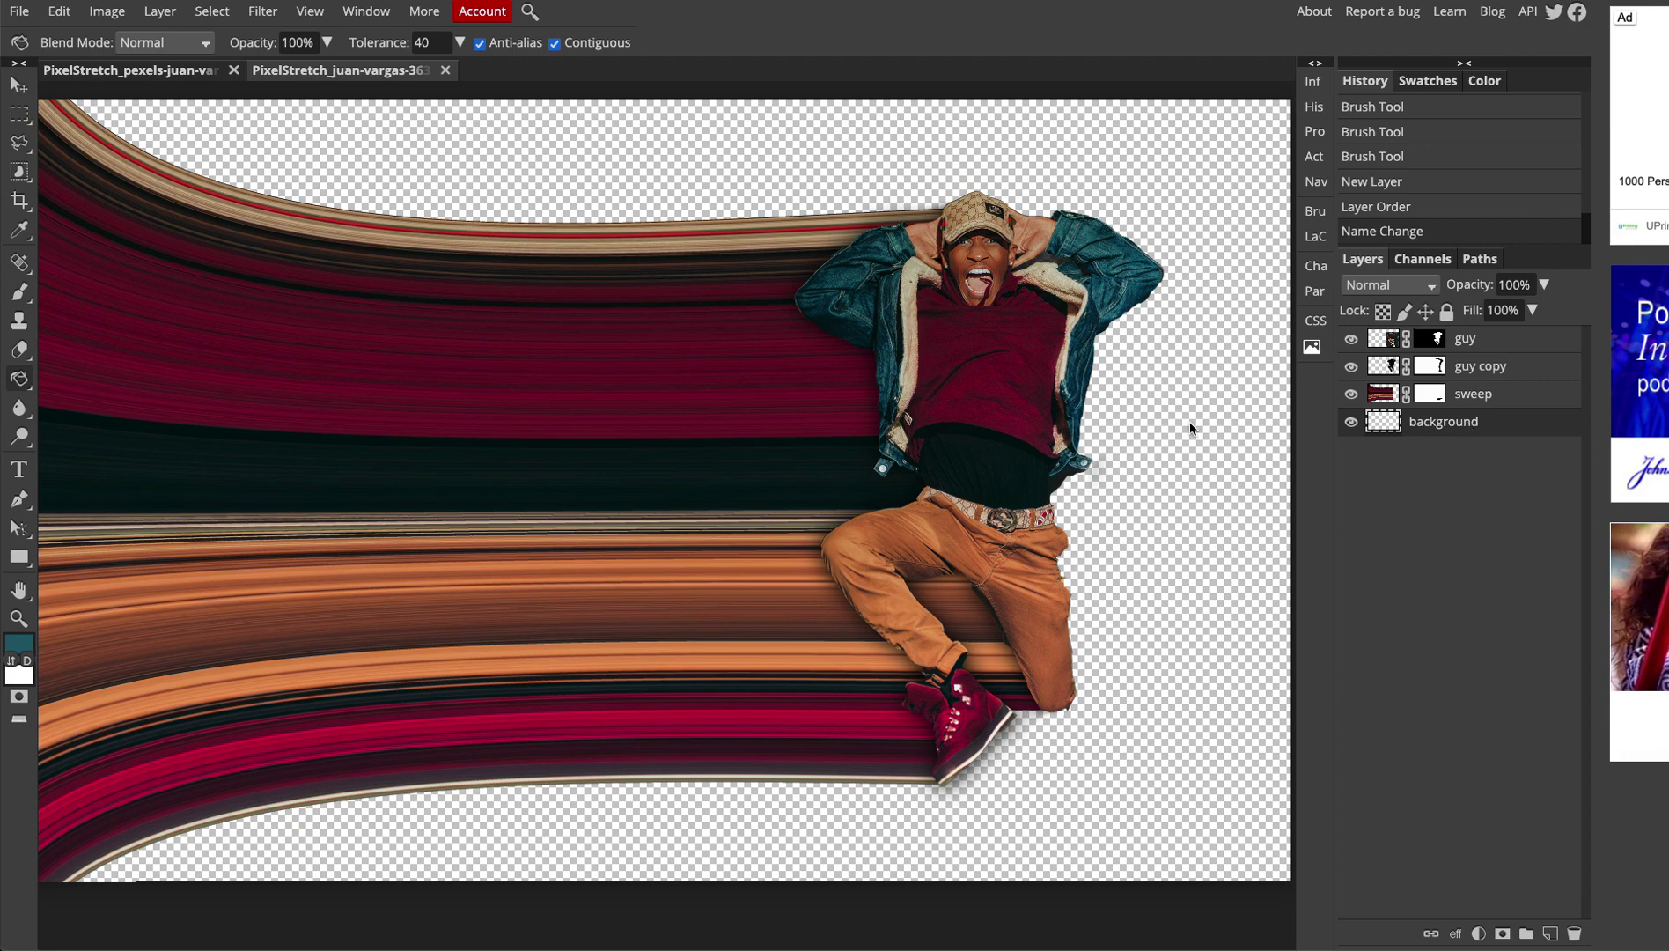
{"action": "left_click", "coordinate": [1191, 428]}
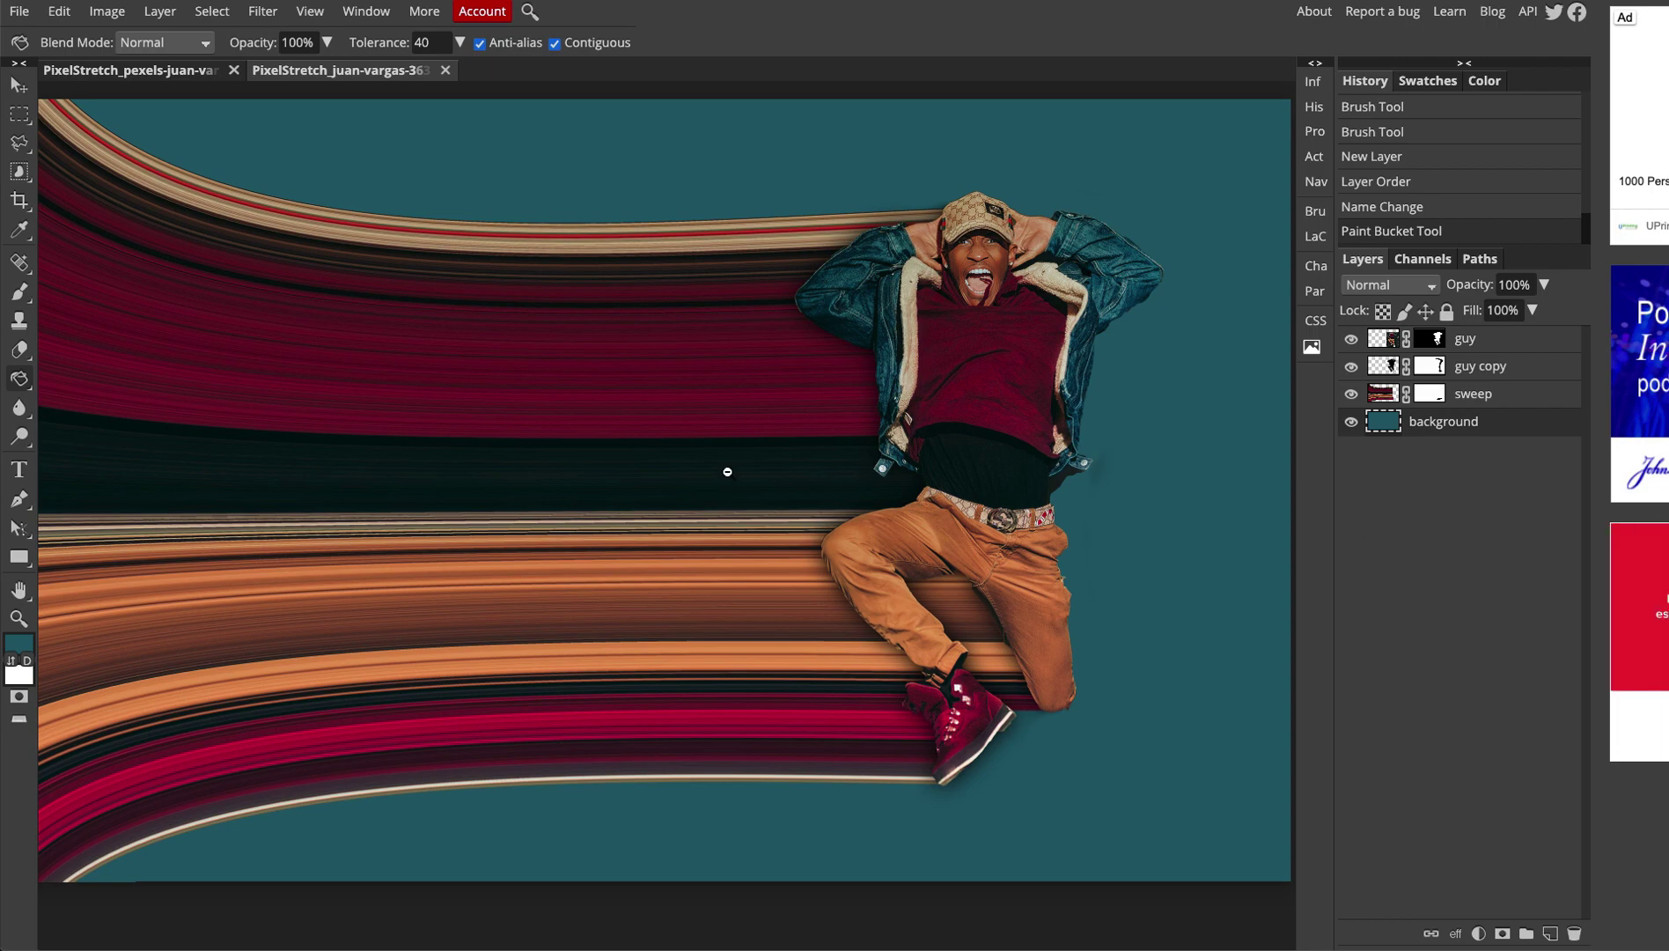
- Set the foreground colour to the lighter teal 447e8c and refill the background layer with it using the Paint Bucket
{"action": "key", "text": "ctrl+minus"}
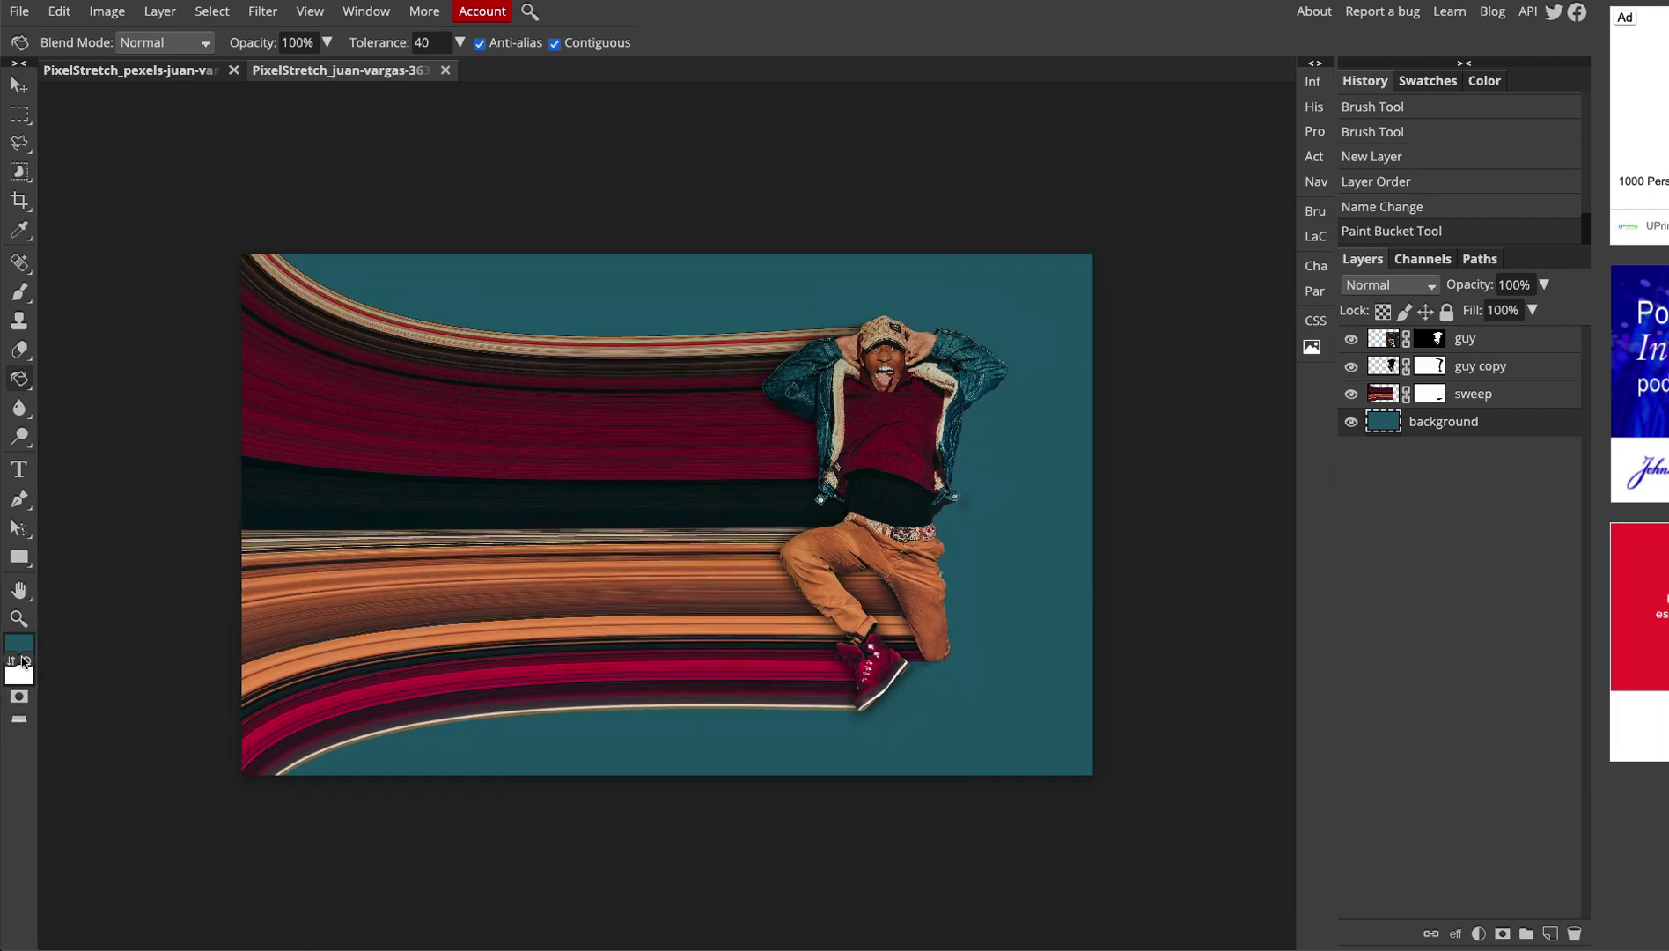
{"action": "left_click", "coordinate": [20, 651]}
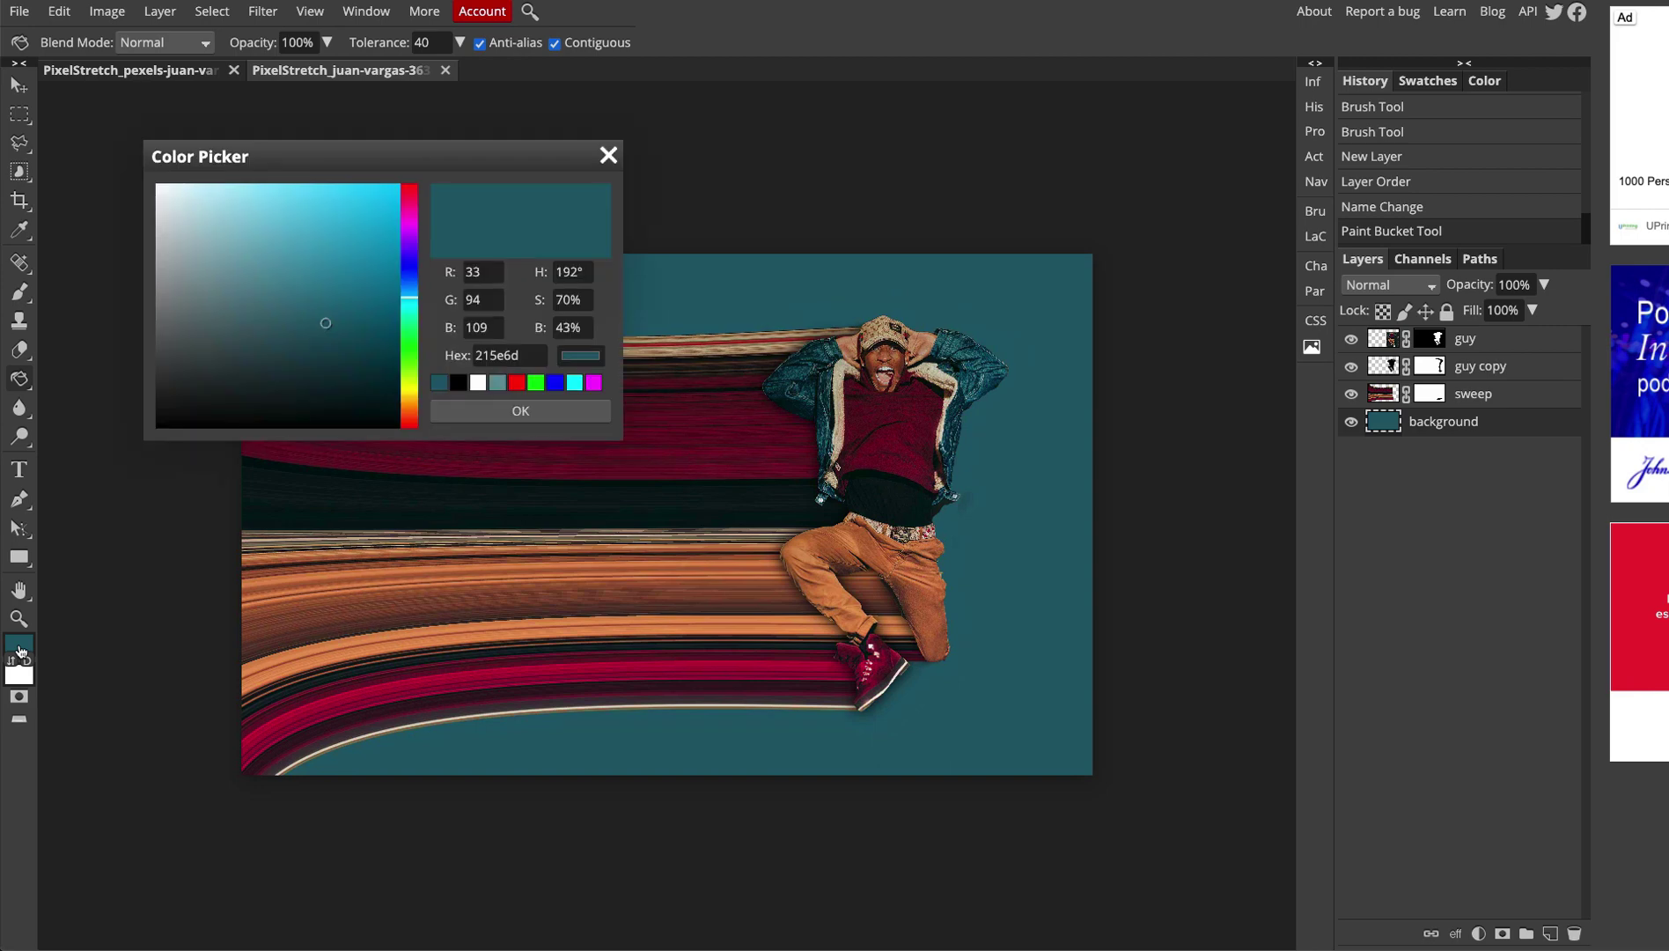
{"action": "left_click", "coordinate": [282, 296]}
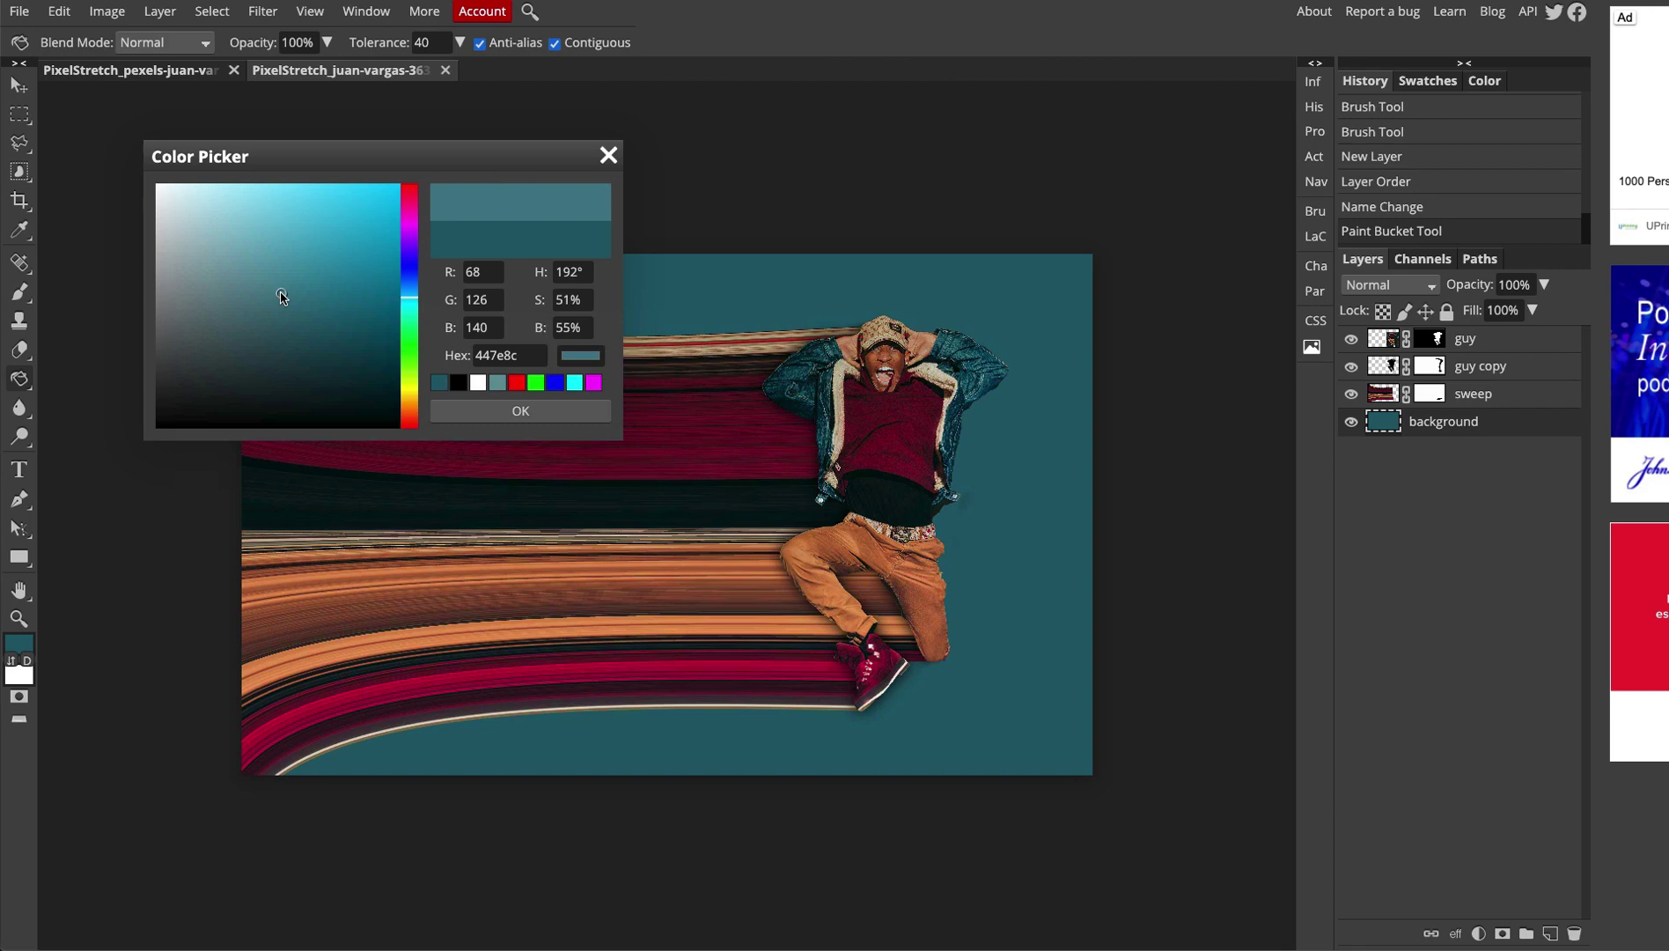
{"action": "left_click", "coordinate": [521, 413]}
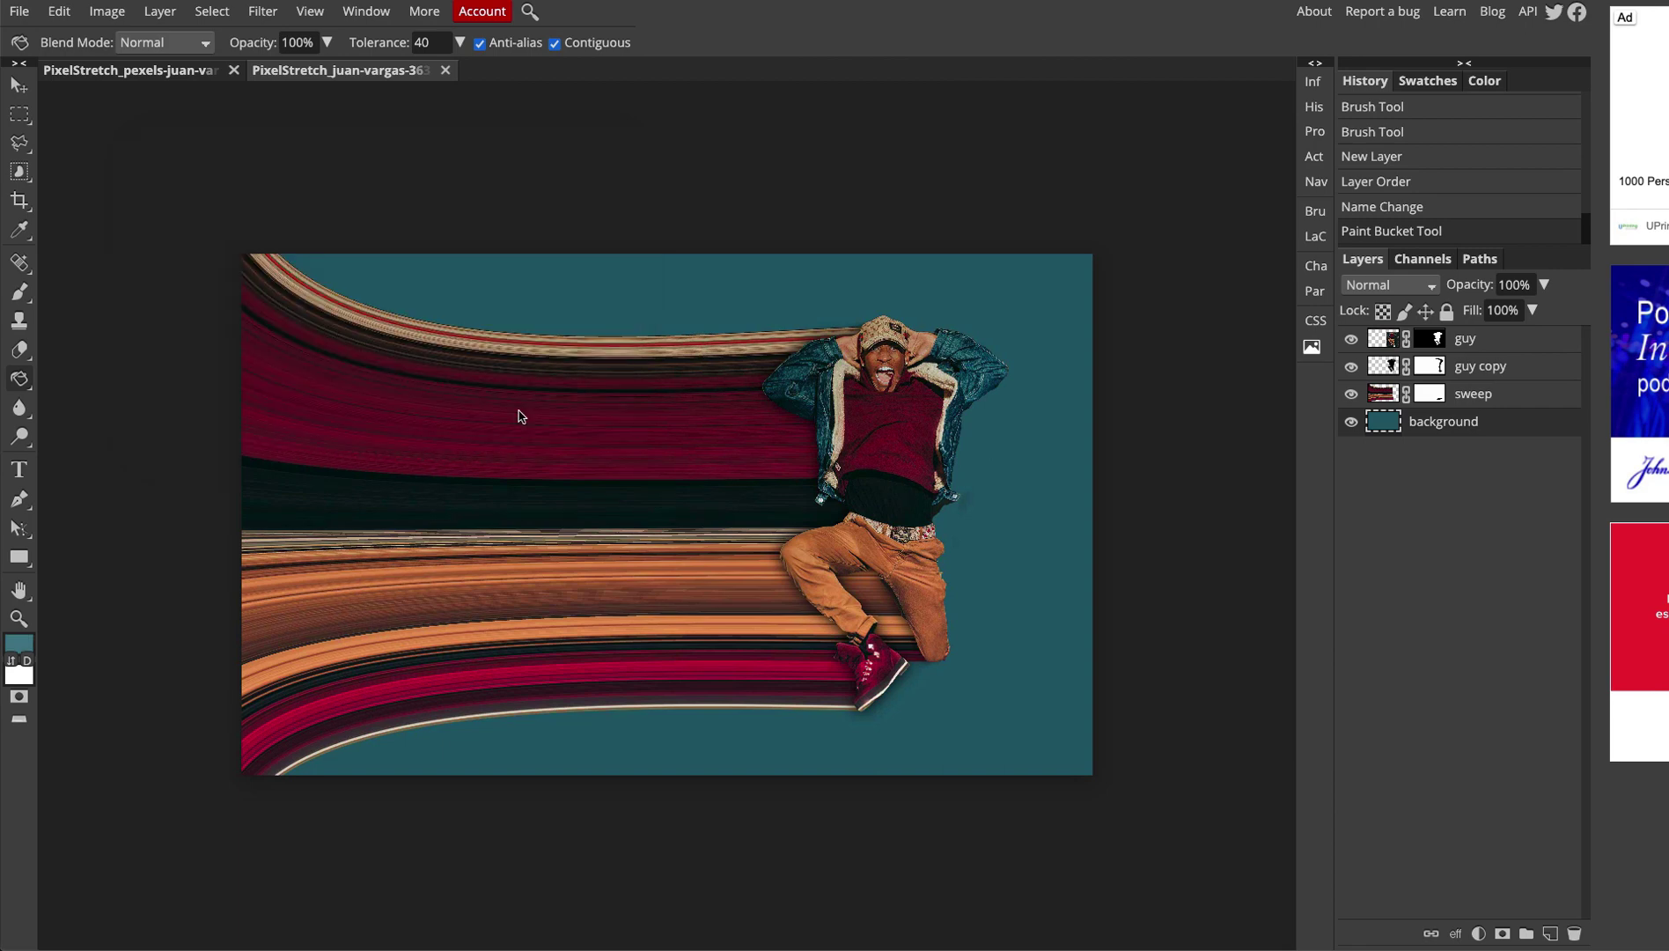
{"action": "left_click", "coordinate": [1022, 450]}
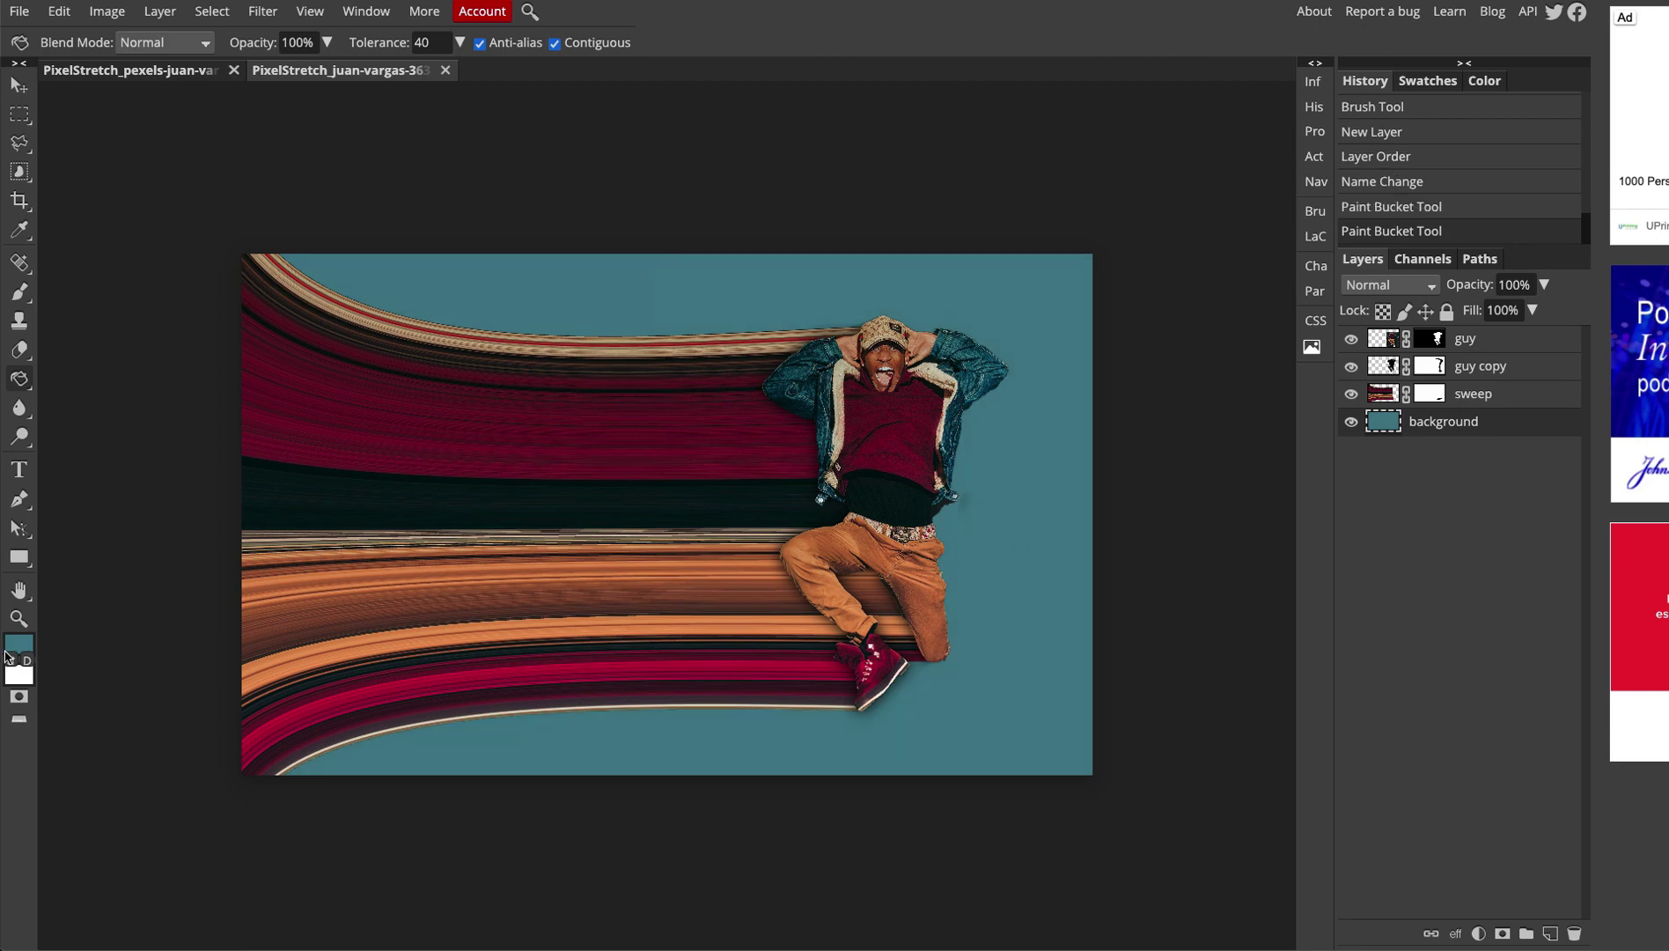
- Choose a still paler, muted teal of the same hue as foreground colour and fill the background layer with it
{"action": "left_click", "coordinate": [19, 646]}
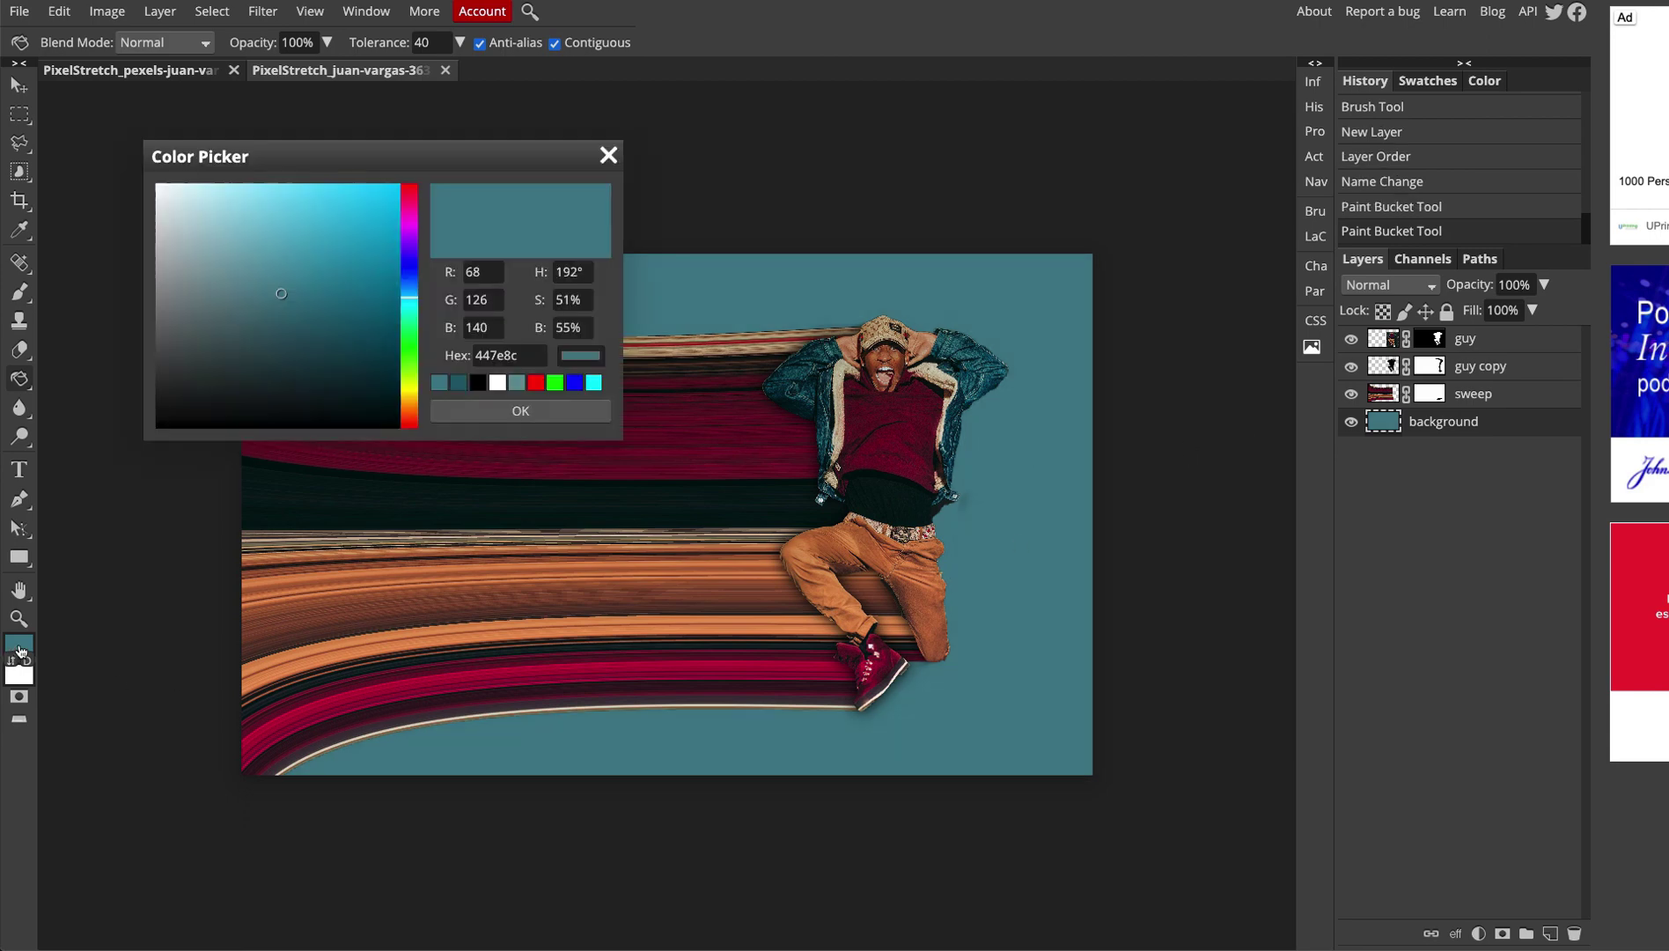
{"action": "left_click", "coordinate": [254, 268]}
{"action": "left_click", "coordinate": [518, 414]}
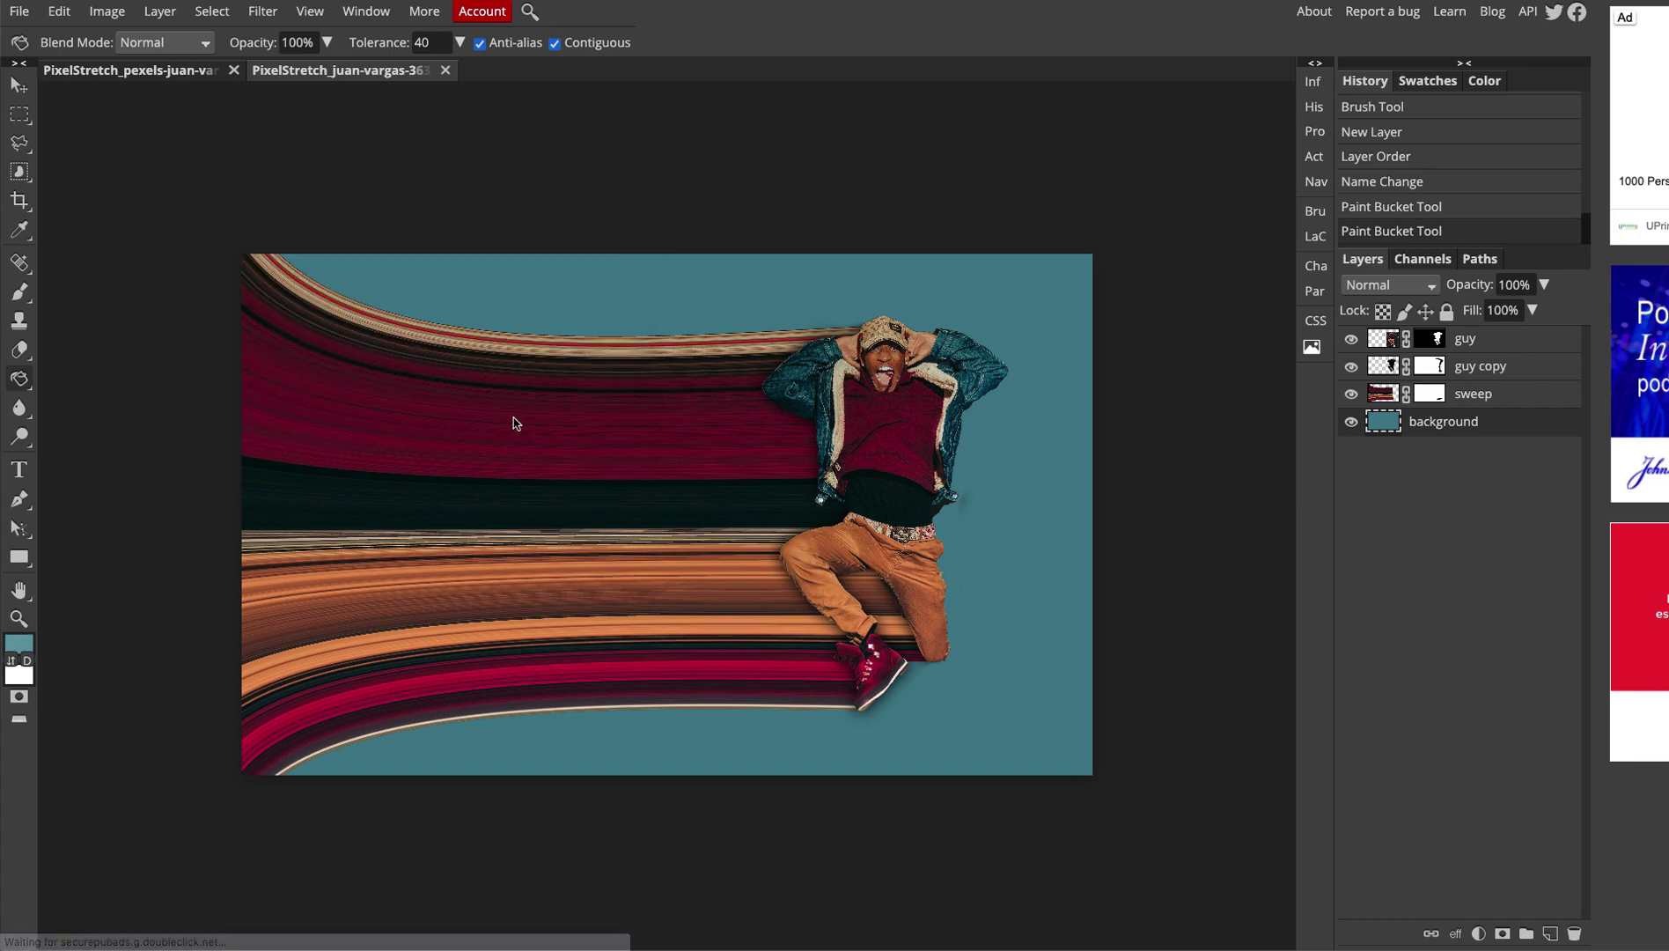
{"action": "left_click", "coordinate": [1047, 430]}
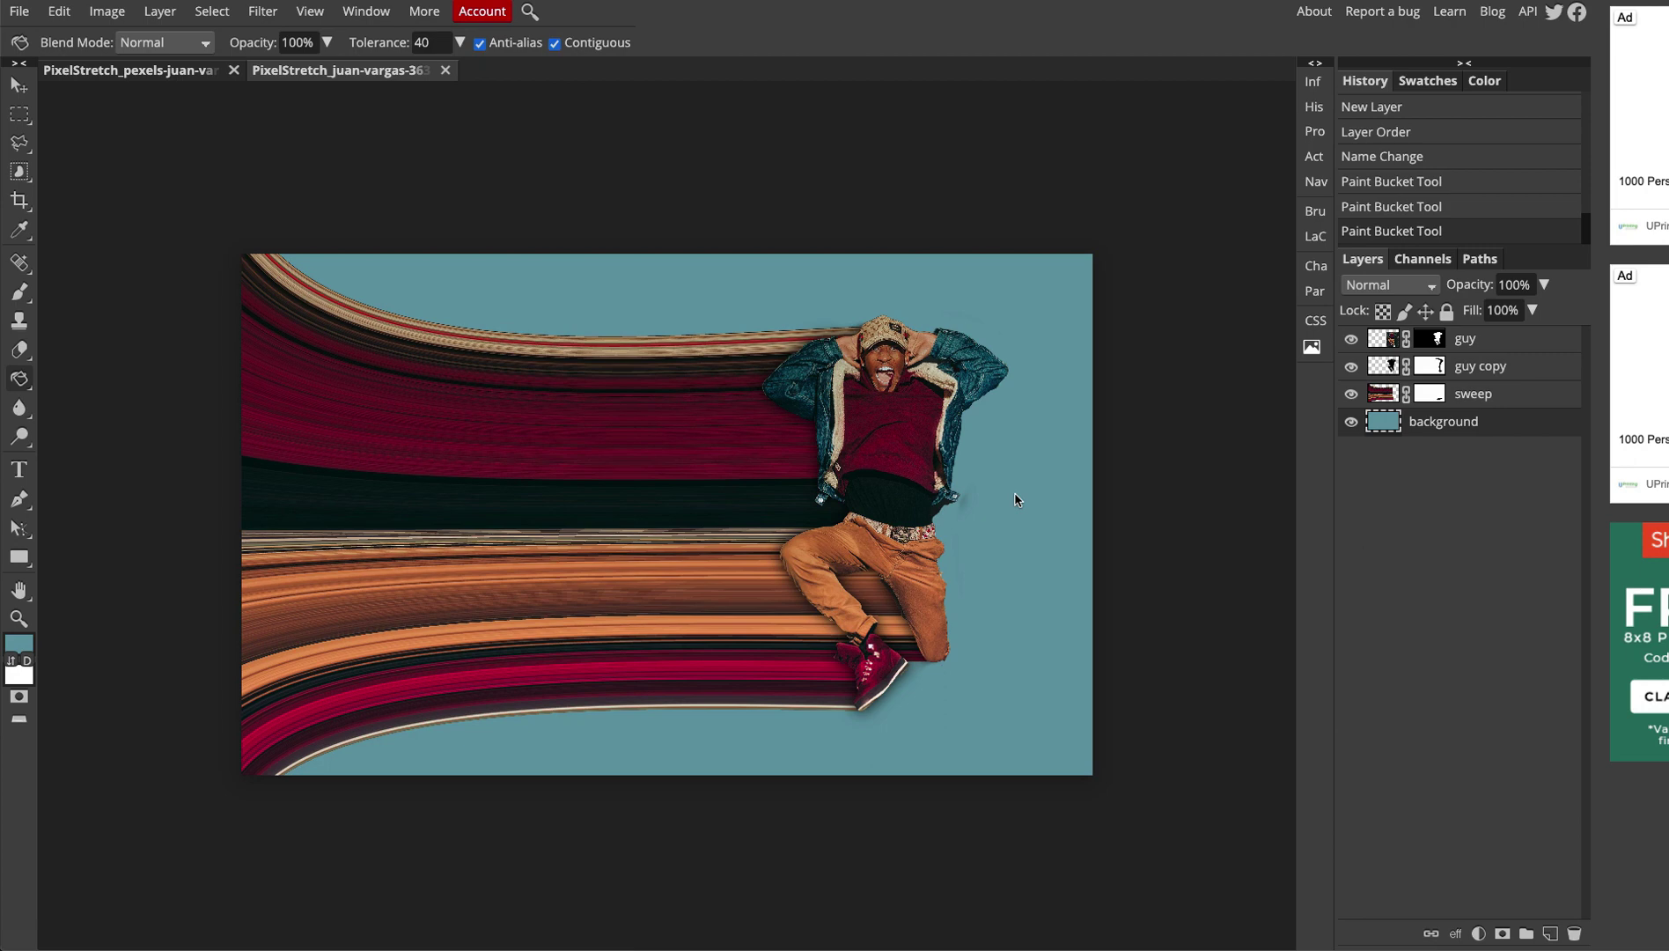
{"action": "key", "text": "ctrl+0"}
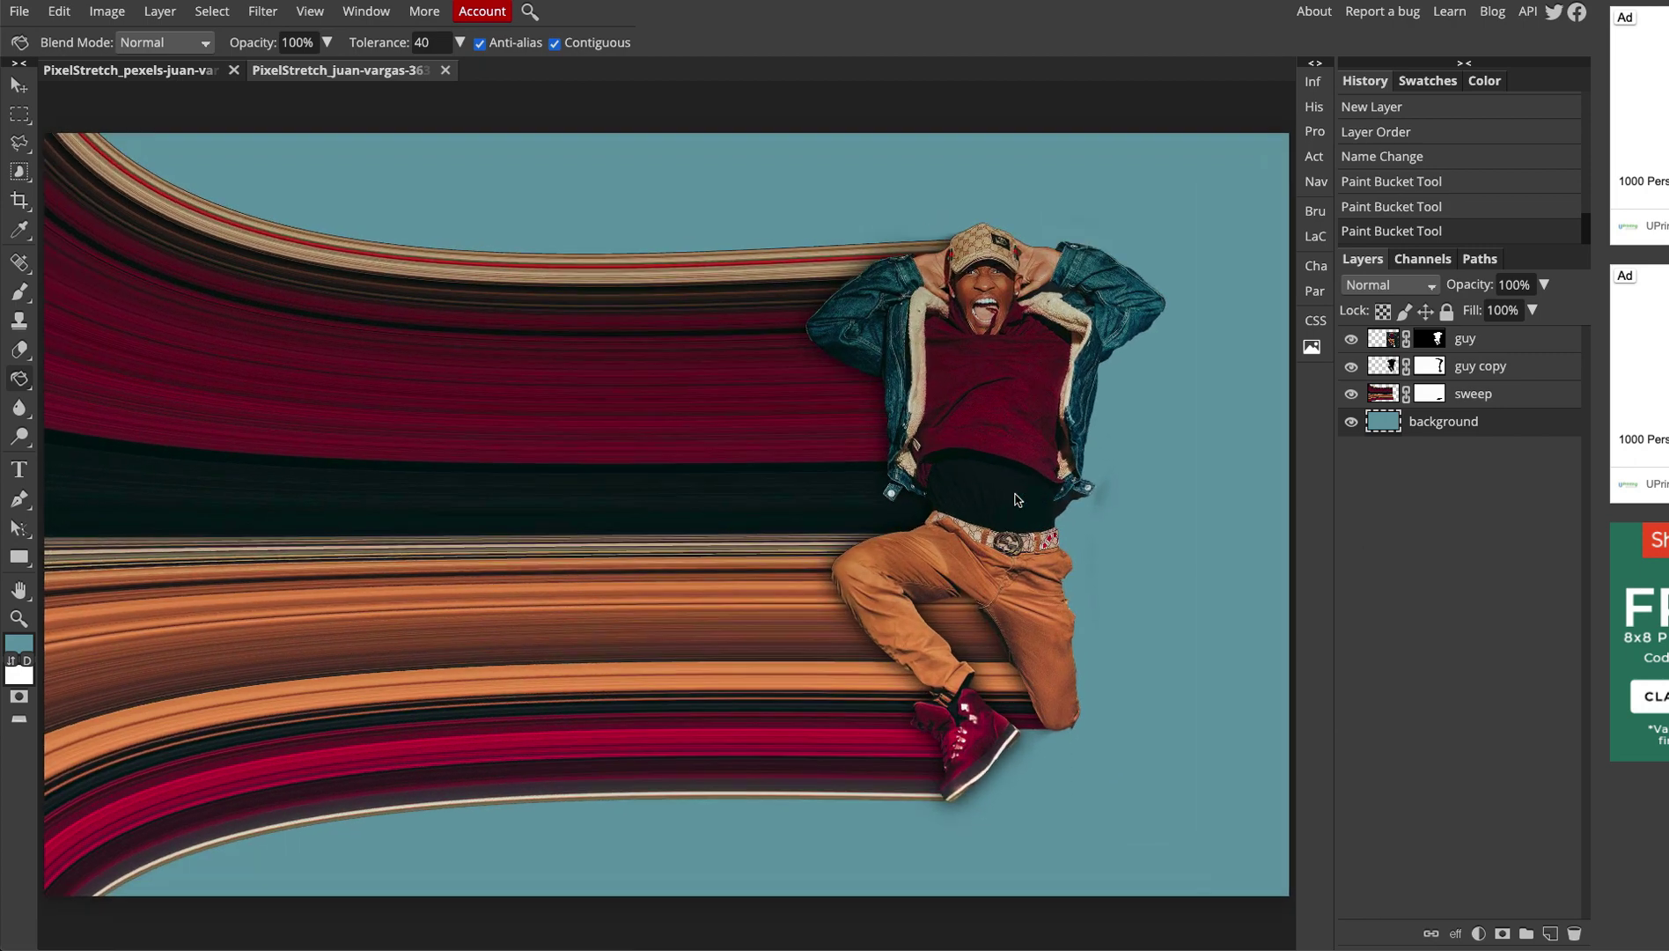